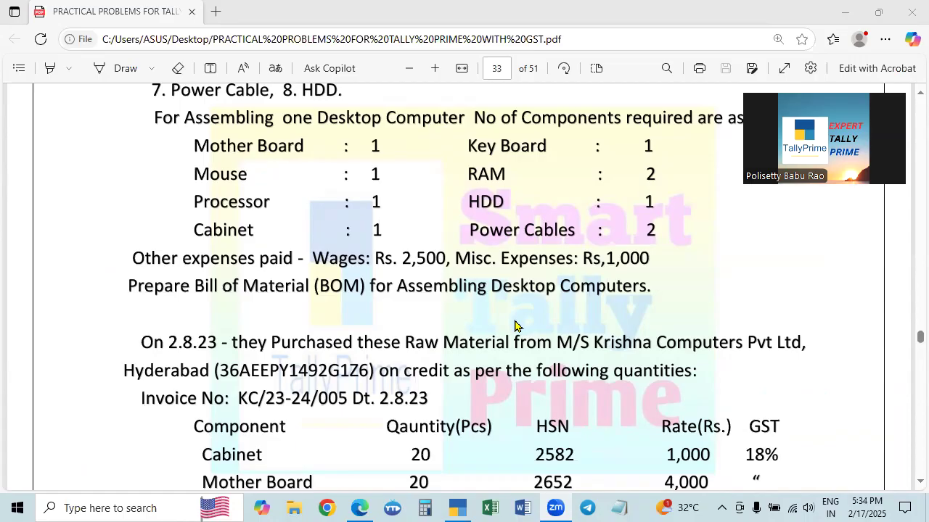
Read through Problem 3 in the practice PDF, covering the opening balances, raw-material purchases and chocolate cake ingredient quantities.
scroll(515, 325, "down", 2)
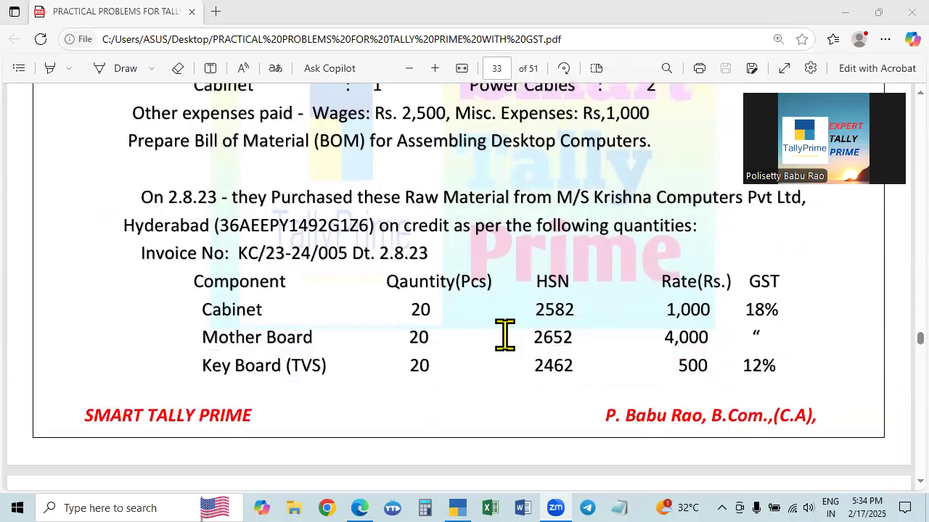
scroll(505, 334, "down", 9)
scroll(502, 341, "down", 17)
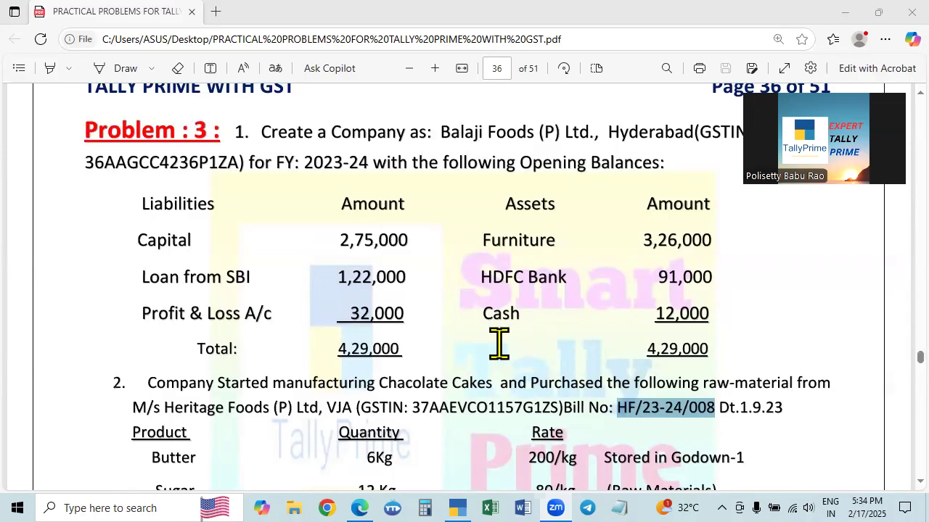
scroll(459, 417, "down", 4)
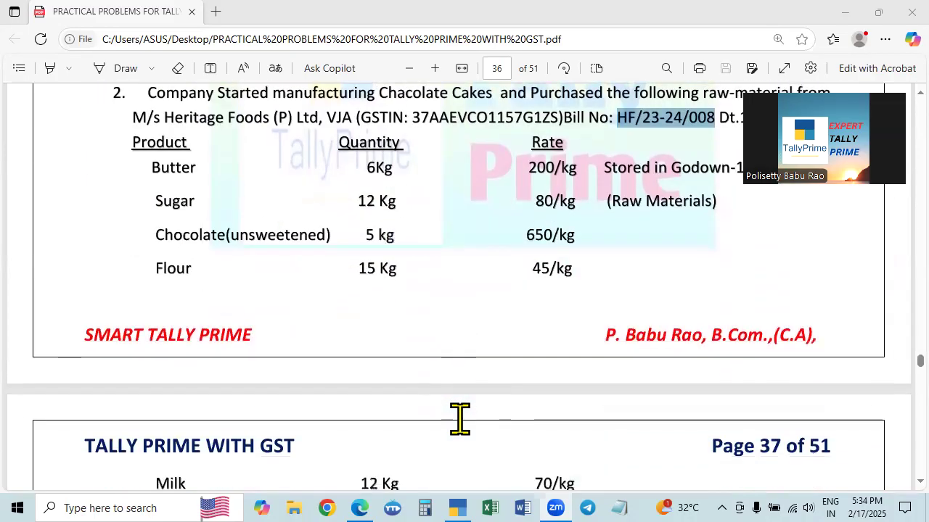
scroll(459, 418, "down", 2)
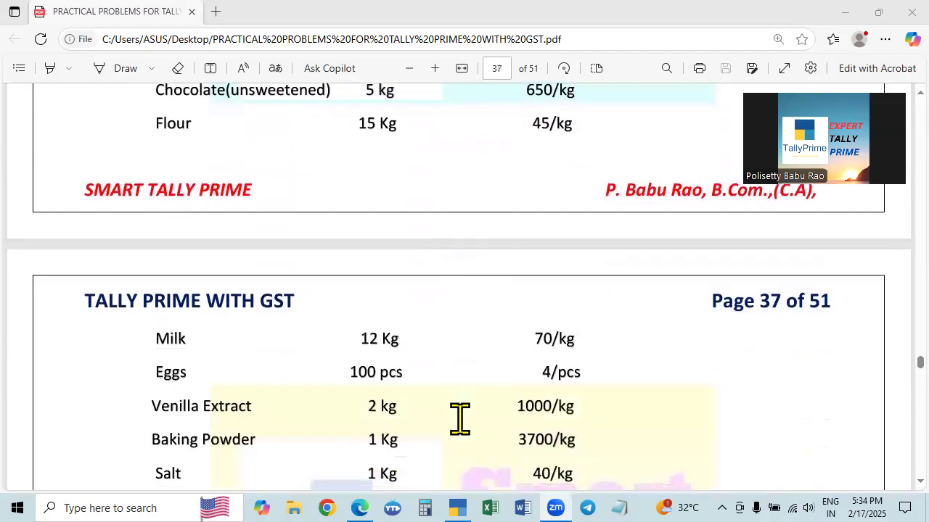
scroll(459, 418, "down", 2)
scroll(459, 418, "up", 2)
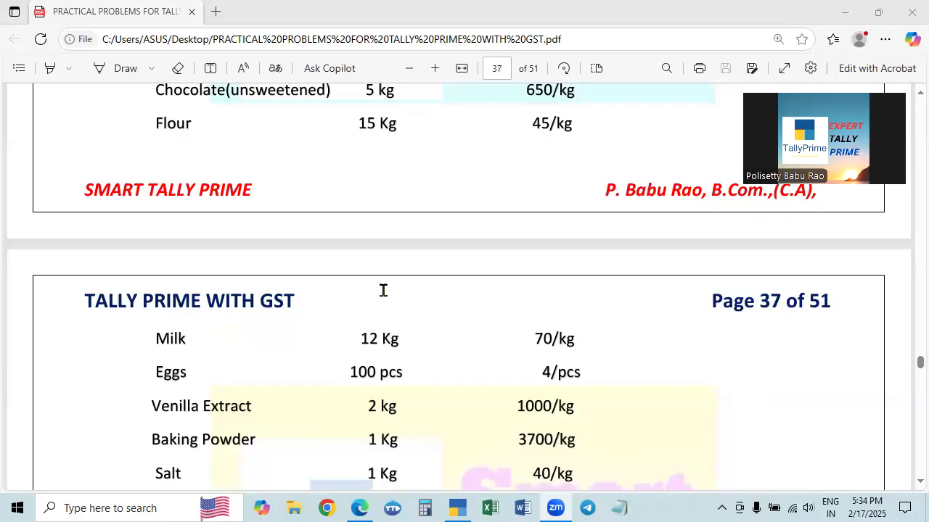
scroll(373, 384, "down", 4)
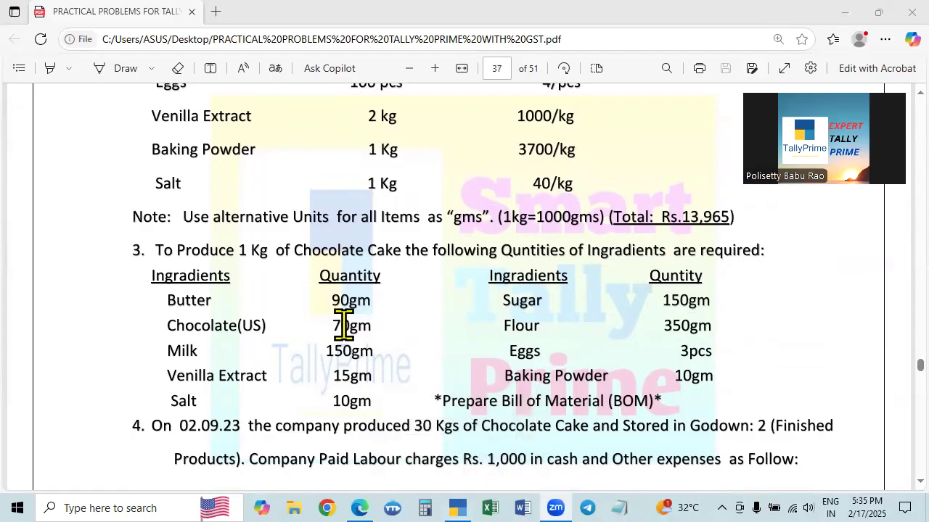
scroll(344, 326, "up", 10)
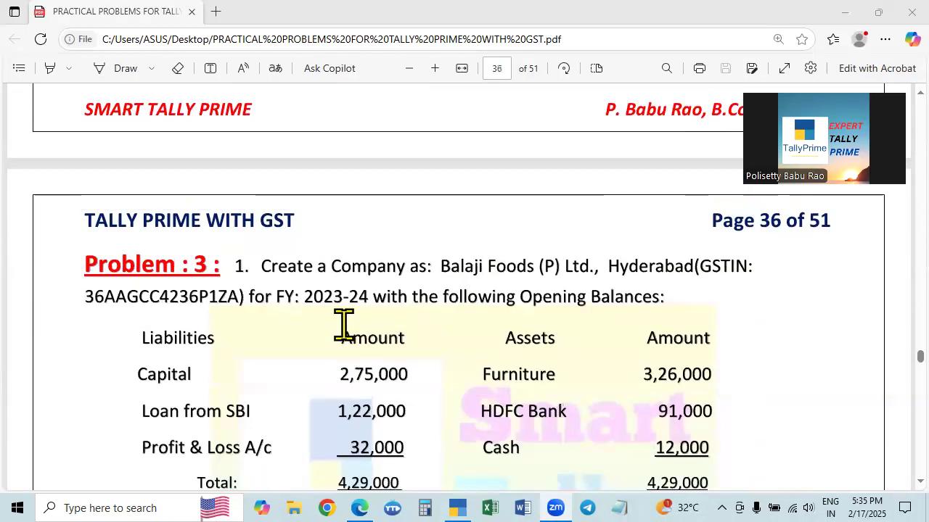
scroll(344, 326, "down", 2)
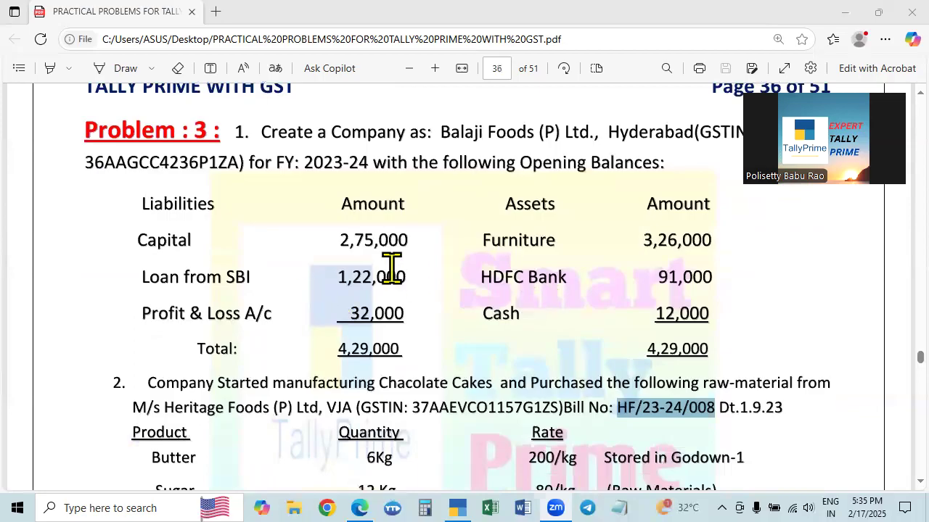
Switch to TallyPrime and review the company alteration details of Balaji Foods (P) Ltd.
left_click(457, 505)
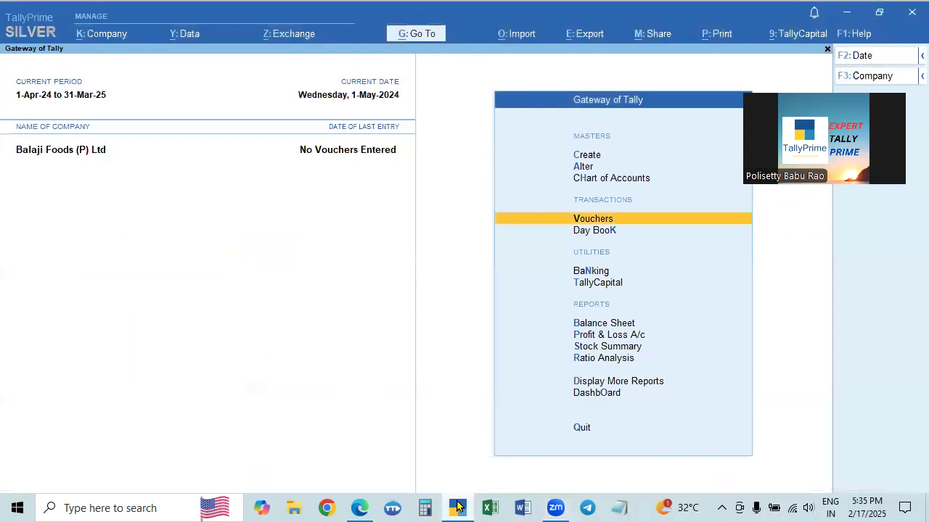
left_click(96, 37)
left_click(102, 74)
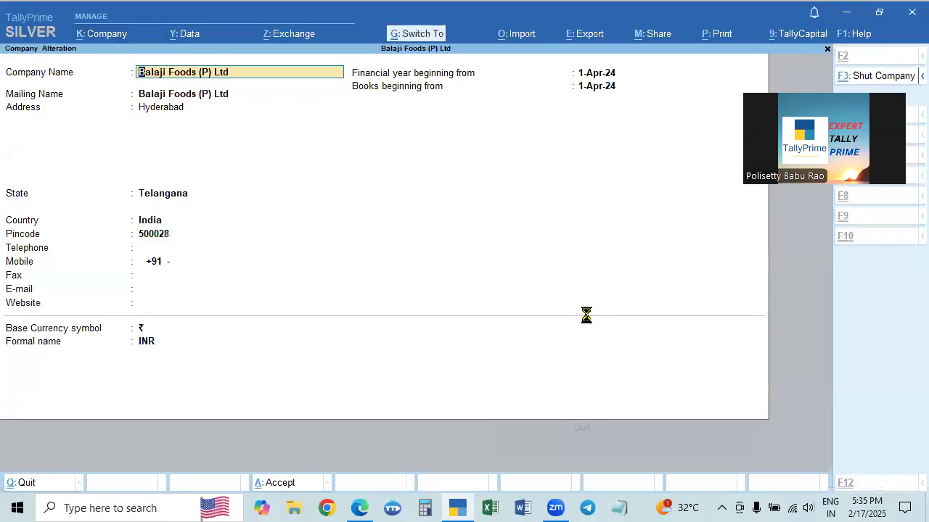
key("Escape")
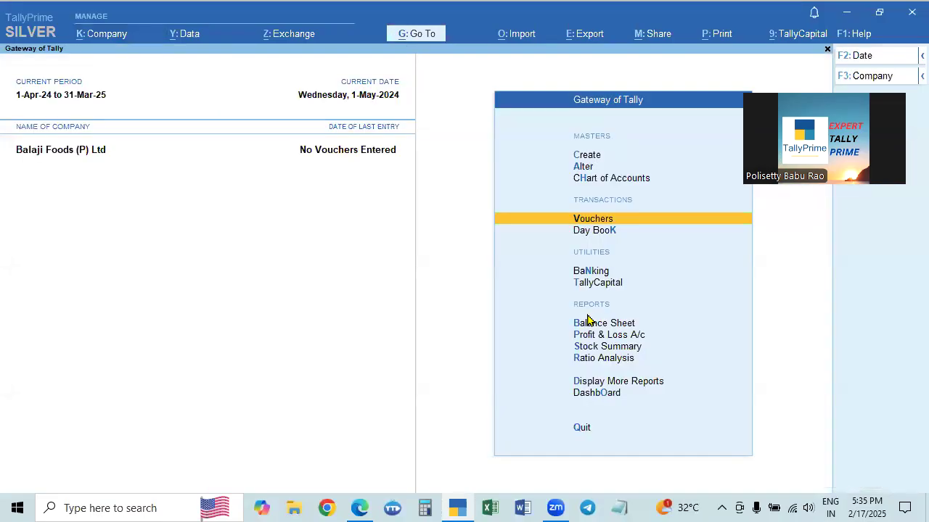
Review the company features, including bill-wise entry and GST, check the GST registration details, and accept them.
key("F11")
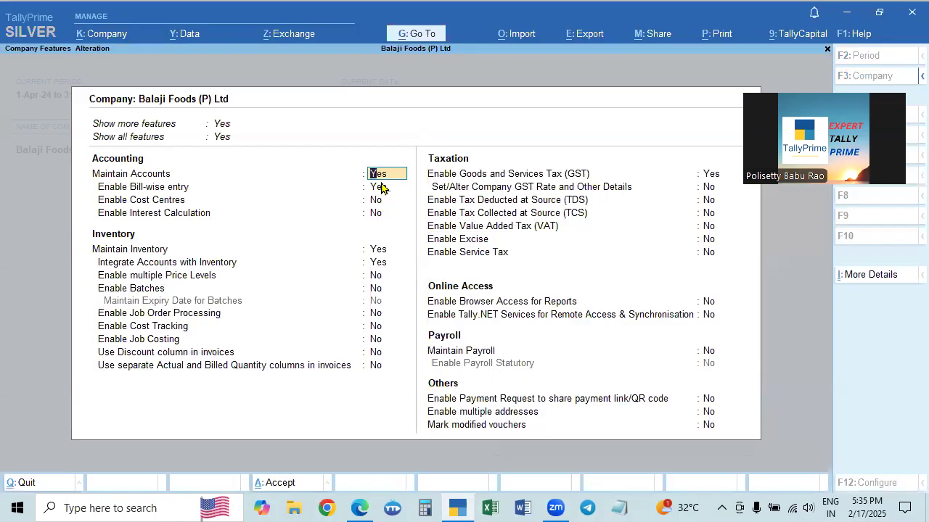
left_click(380, 188)
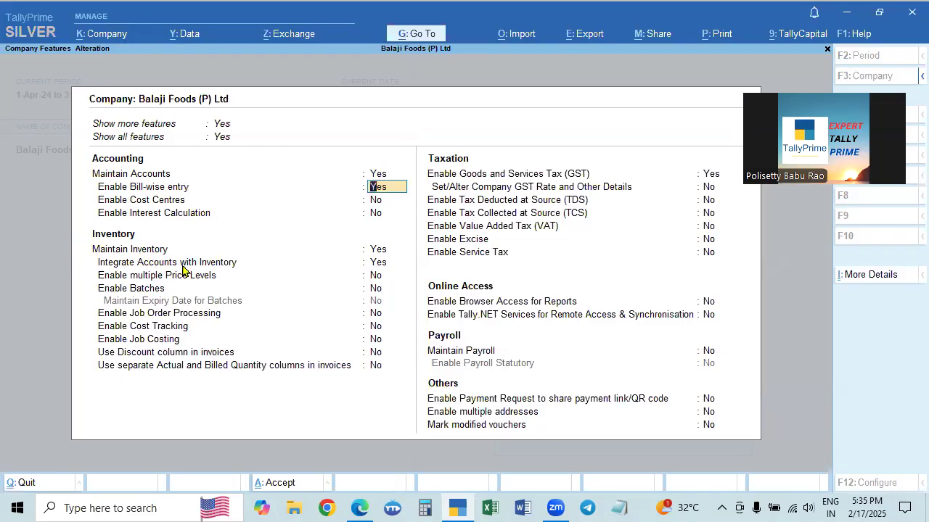
left_click(714, 177)
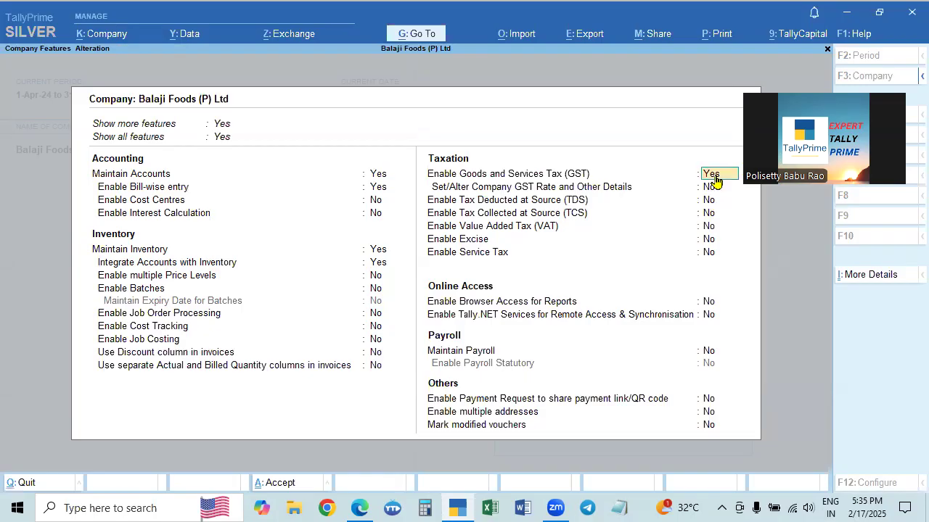
key("Return")
key("ctrl+a")
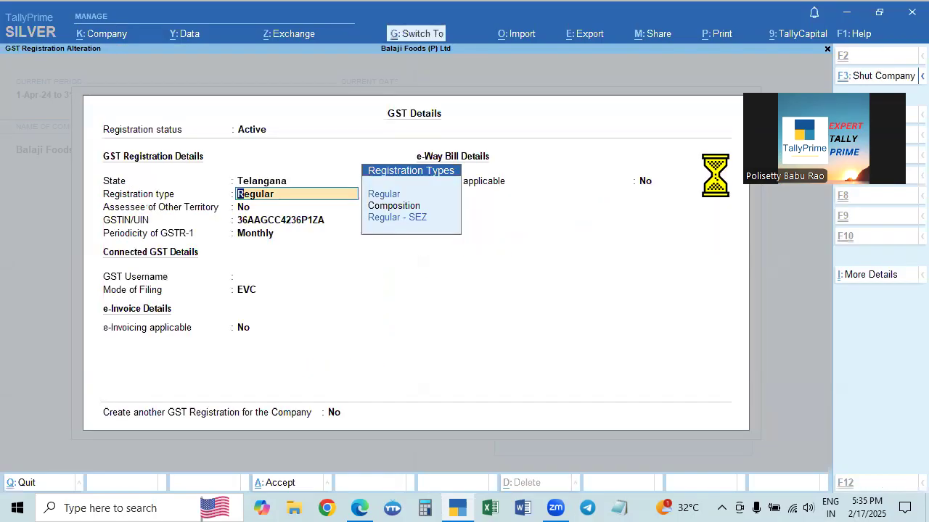
key("ctrl+a")
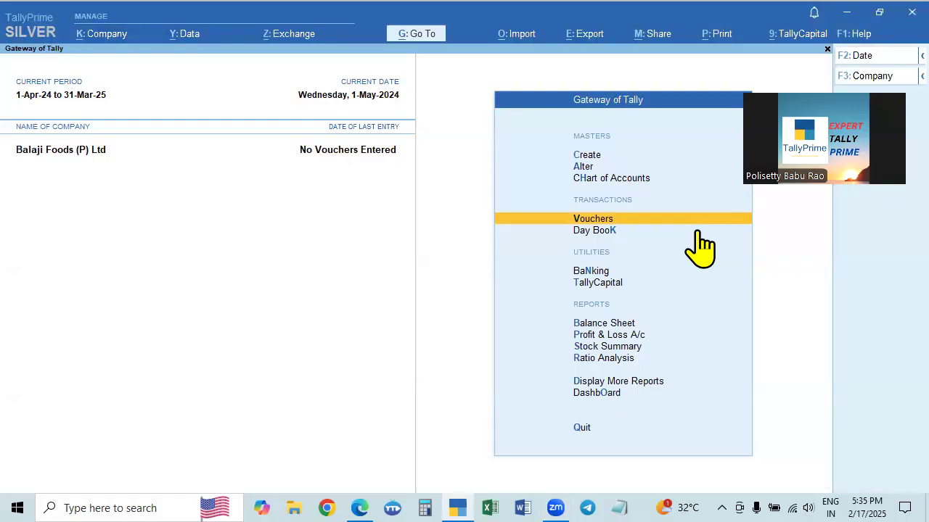
Check the opening balances in the practice PDF and bring up the company's ledger list for alteration in TallyPrime.
key("alt+Tab")
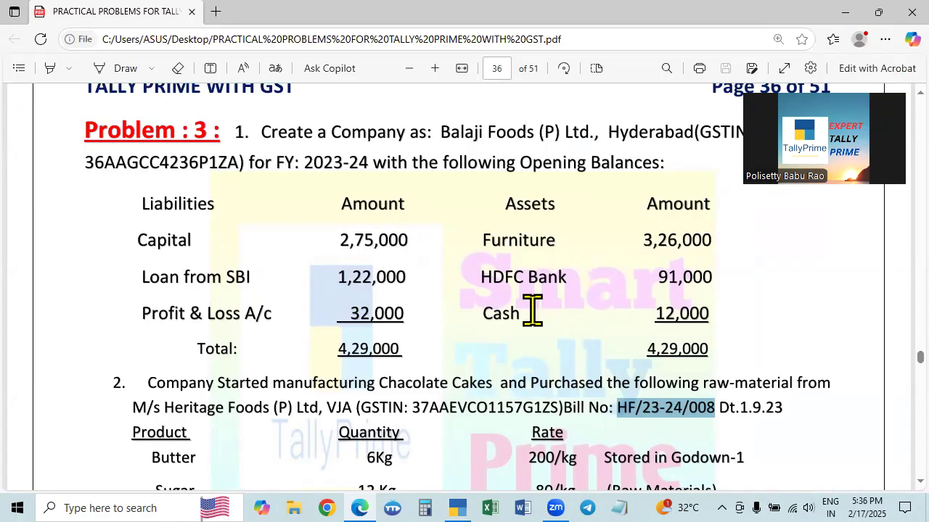
key("alt+Tab")
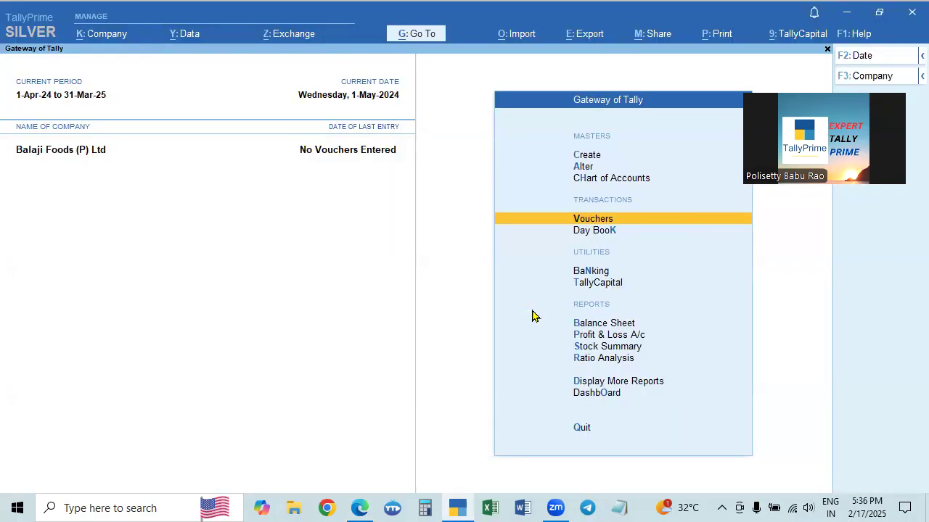
key("Up")
key("Up")
key("Down")
key("Down")
key("Up")
key("Up")
key("Return")
key("Down")
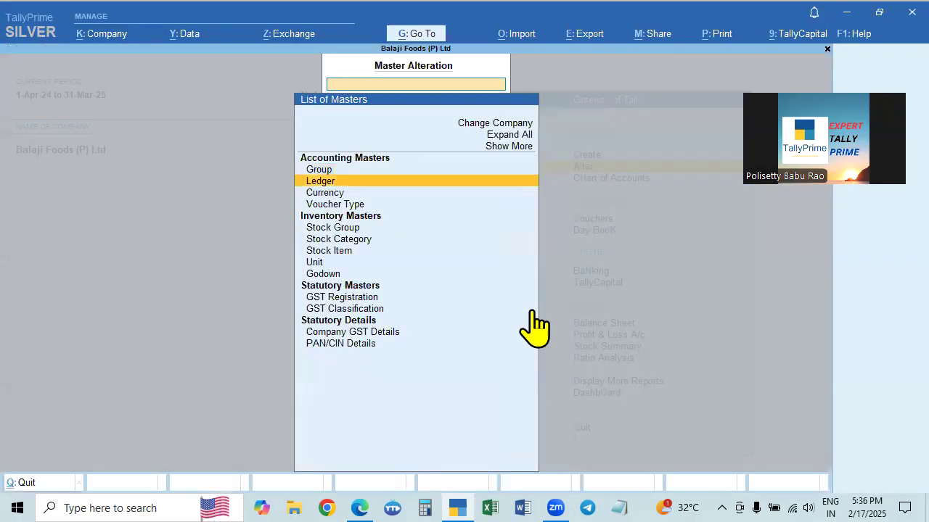
key("Return")
key("Down")
key("Down")
key("Down")
key("Down")
key("Down")
Compare the ledgers in the alteration list with the opening-balance accounts given in Problem 3 of the PDF.
key("alt+Tab")
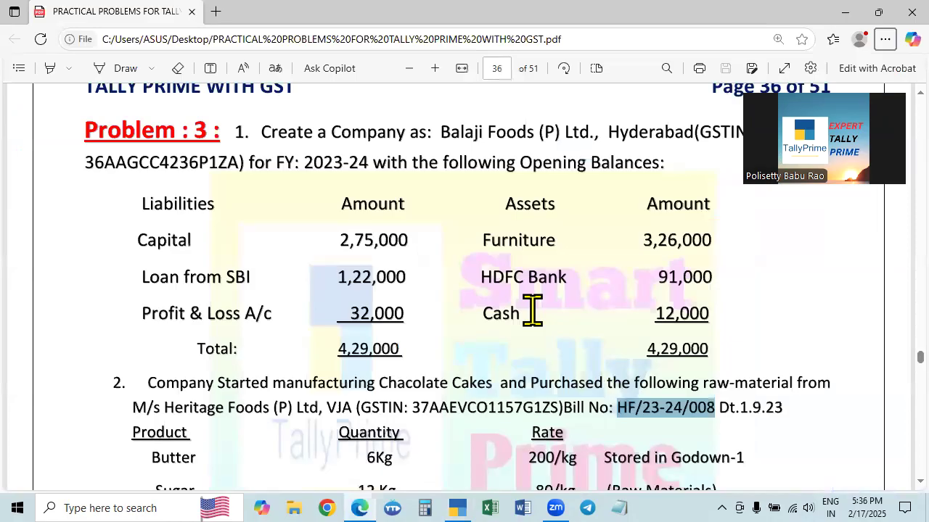
key("alt+Tab")
key("Down")
key("Down")
key("Up")
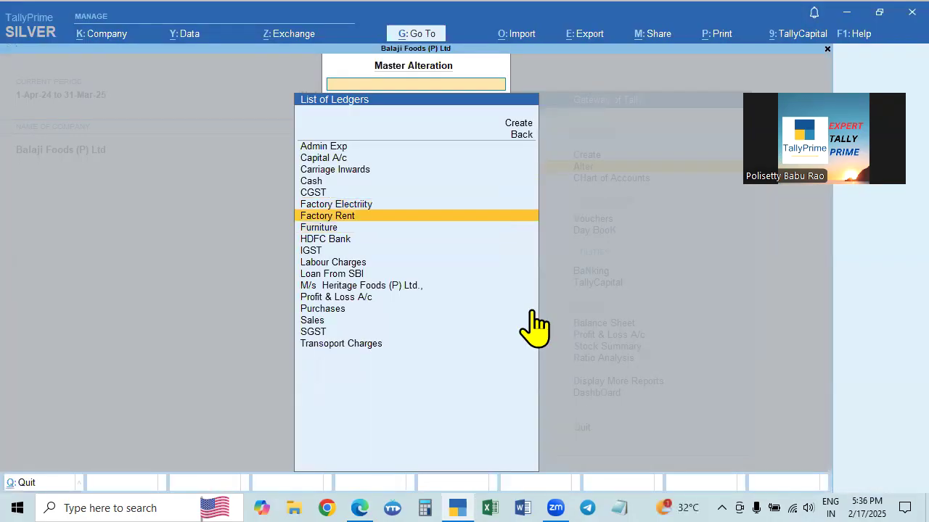
key("Up")
key("Up")
key("alt+Tab")
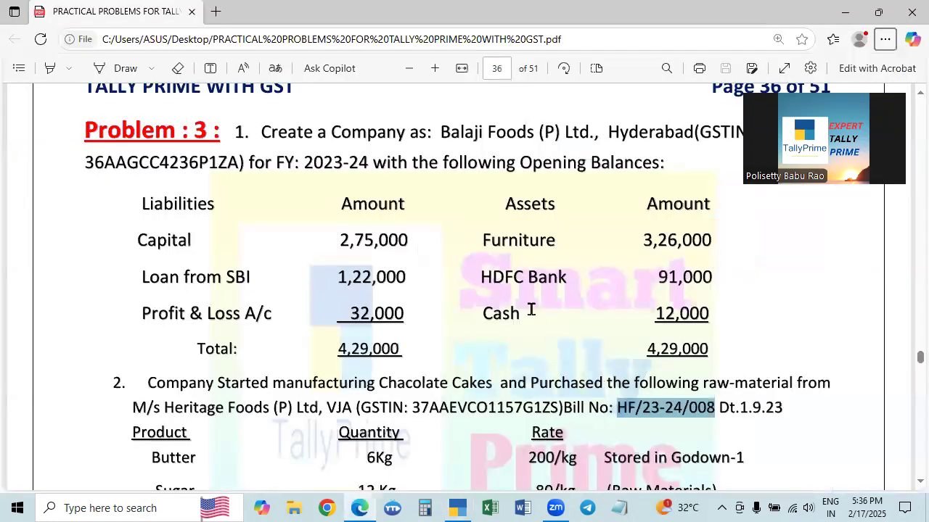
key("alt+Tab")
key("Up")
key("Up")
key("Up")
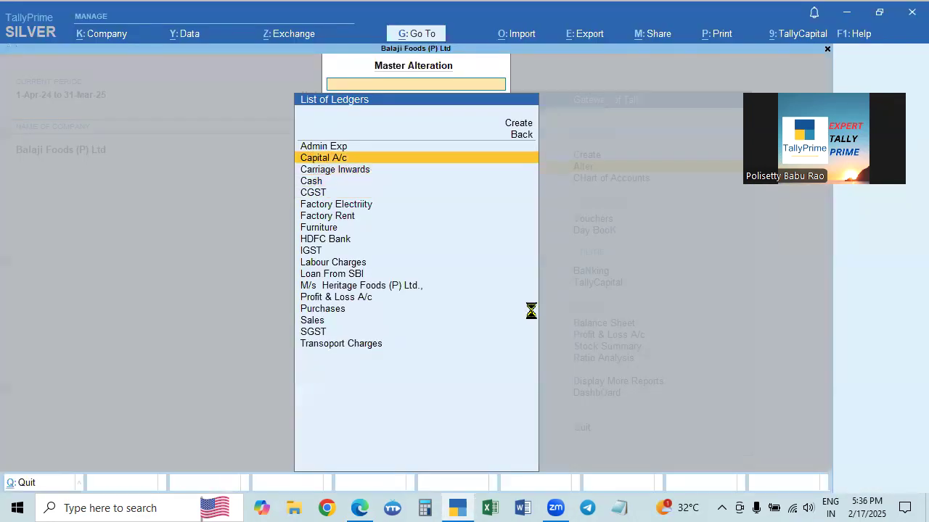
Try entering an opening balance of 2,75,000 Cr in the Capital A/c ledger.
key("Return")
key("alt+Tab")
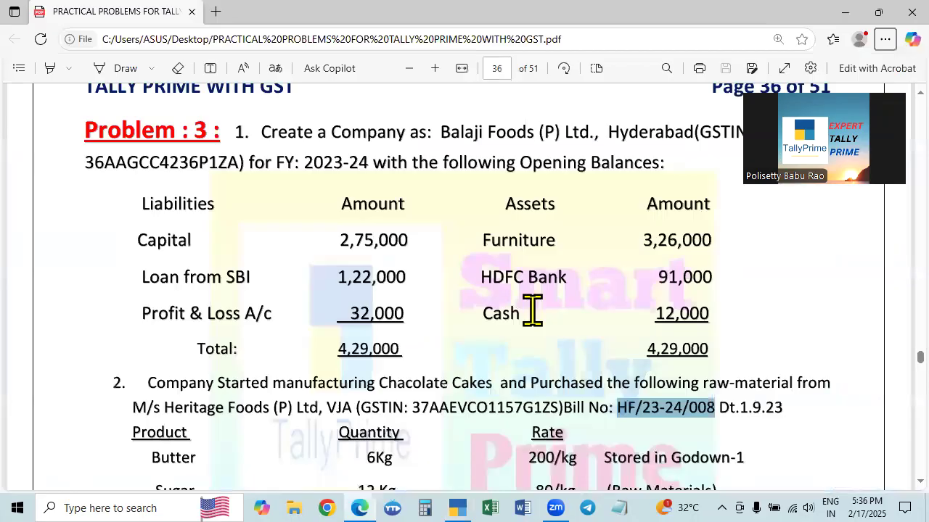
key("alt+Tab")
key("Return")
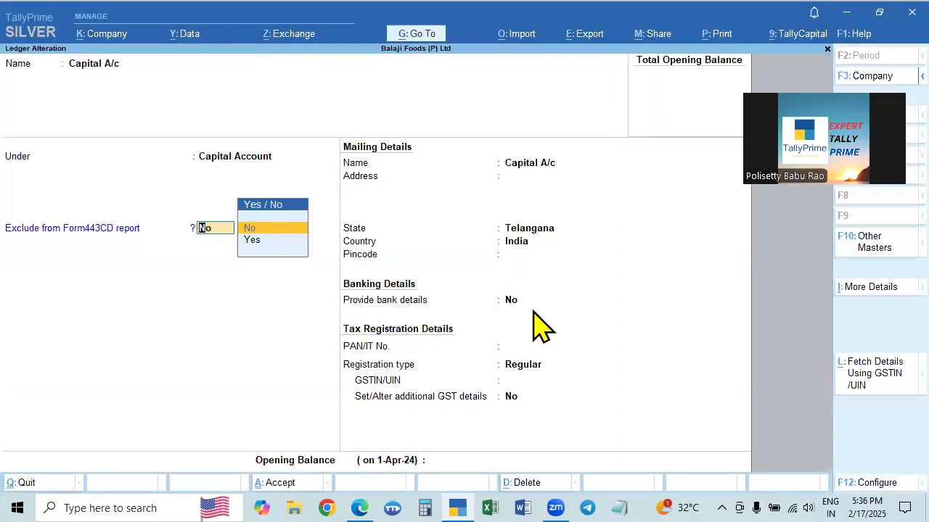
key("Return")
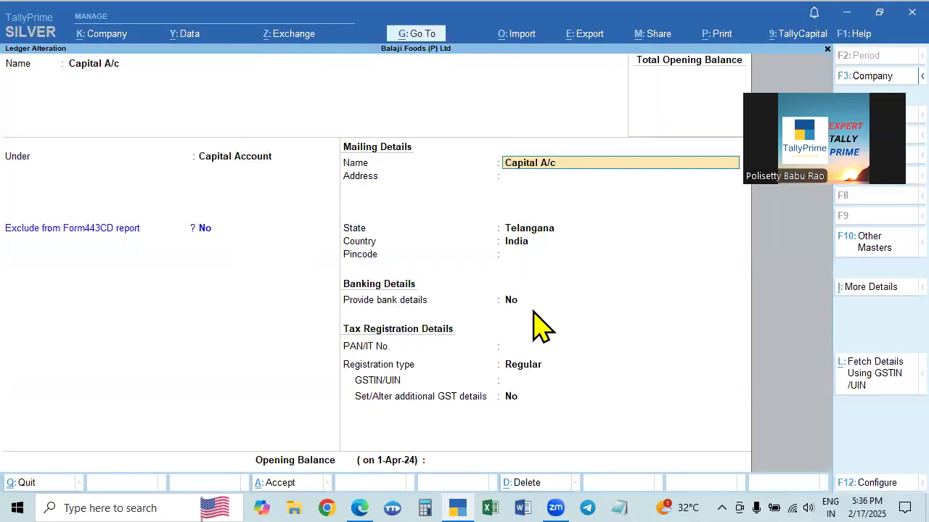
key("ctrl")
key("ctrl+a")
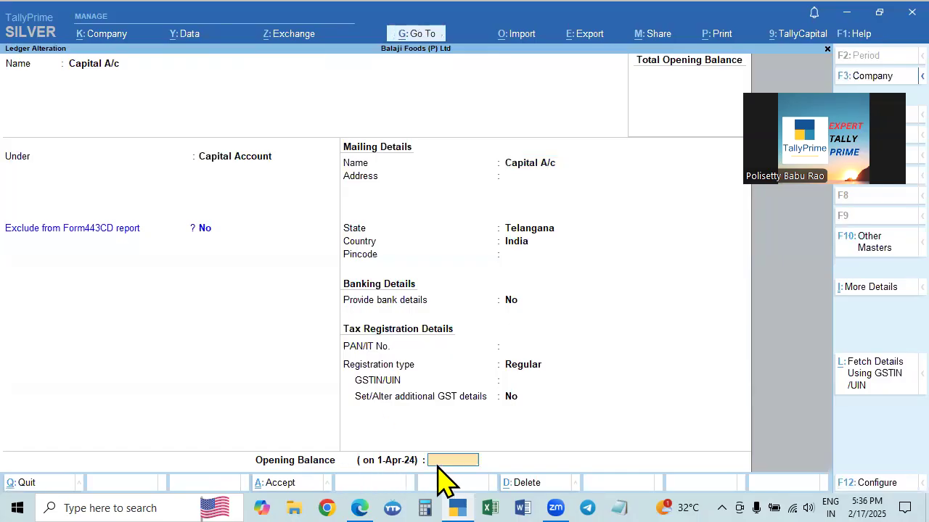
key("alt+Tab")
key("alt+Tab")
type("2,75,00")
type("000")
key("Return")
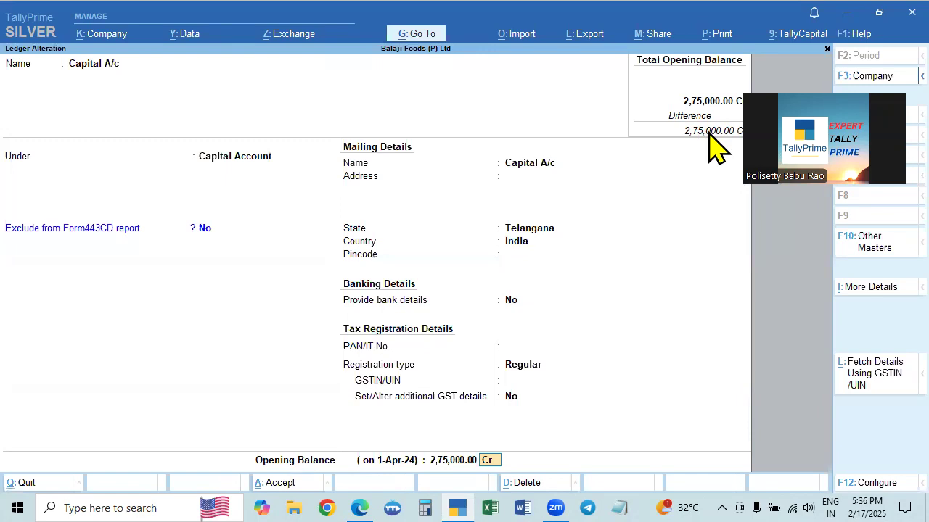
Check the remaining opening balances in the PDF, discard the Capital A/c ledger changes, and return to the Gateway of Tally.
key("alt+Tab")
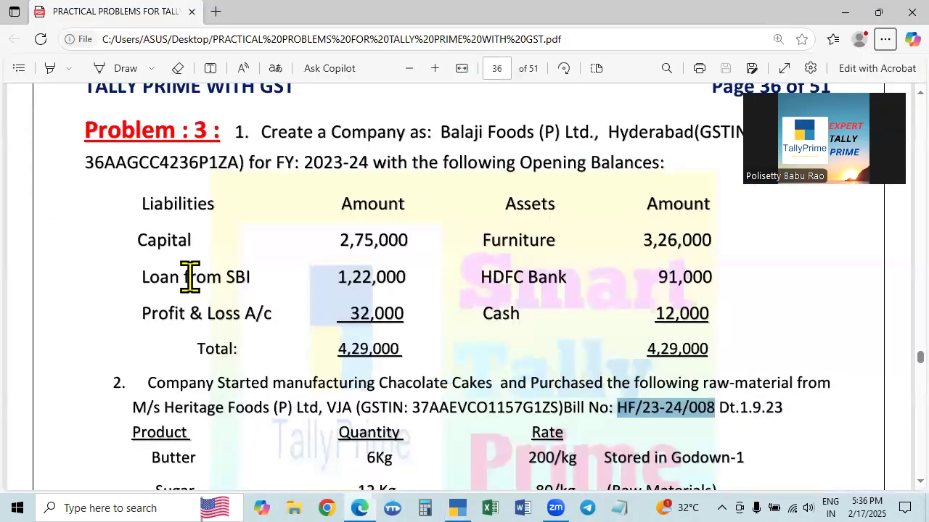
key("alt+Tab")
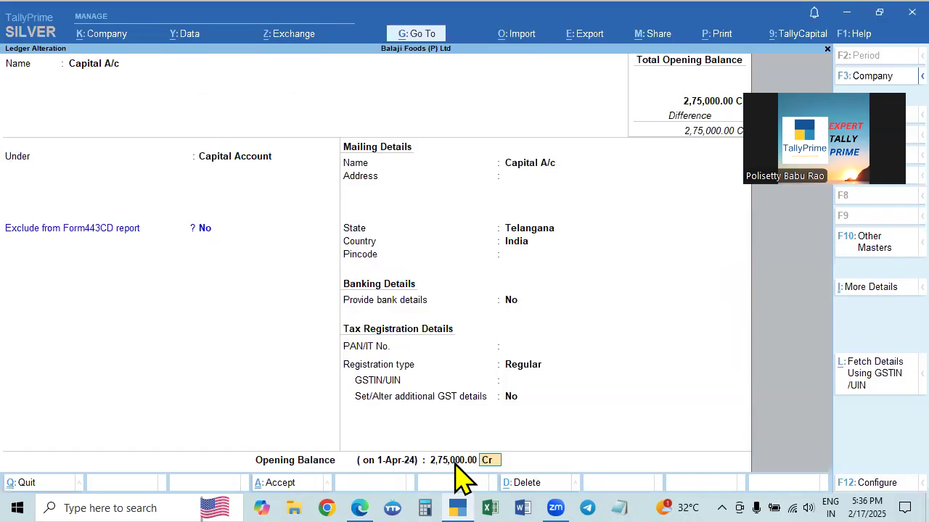
key("alt+Tab")
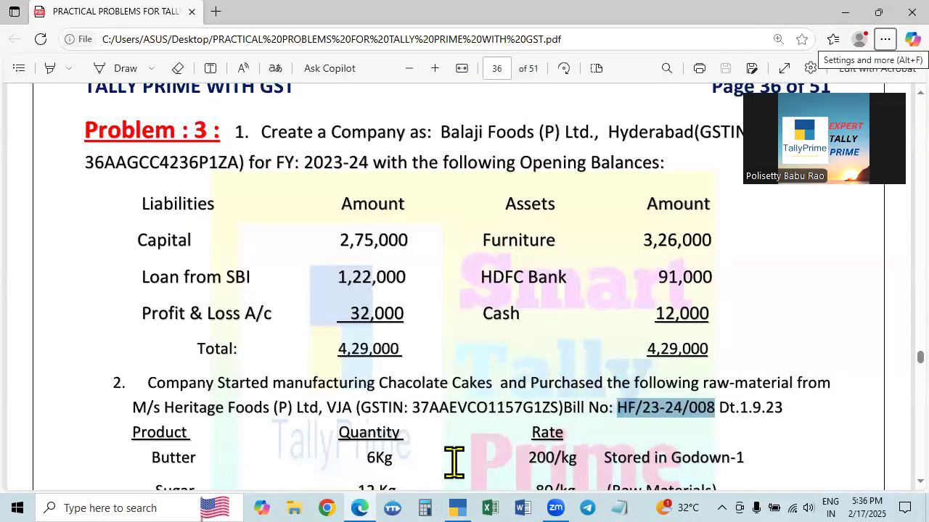
key("alt+Tab")
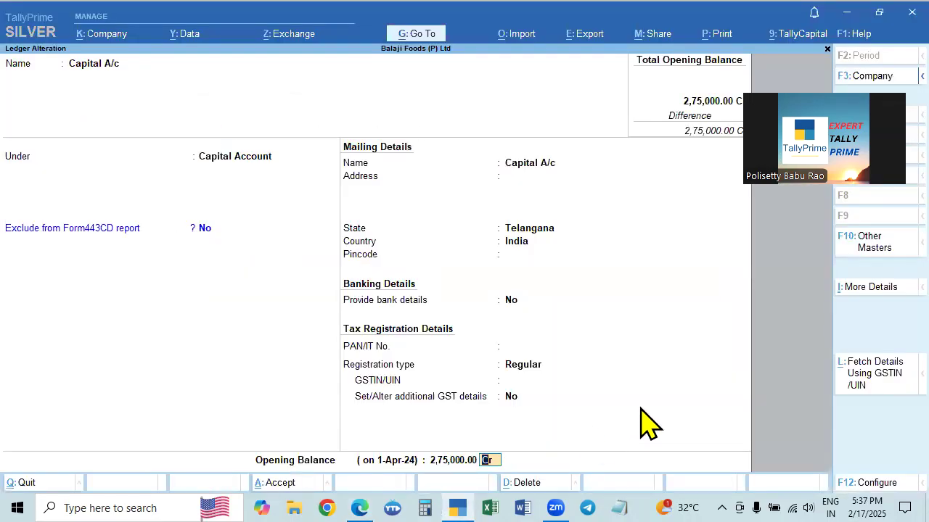
key("Escape")
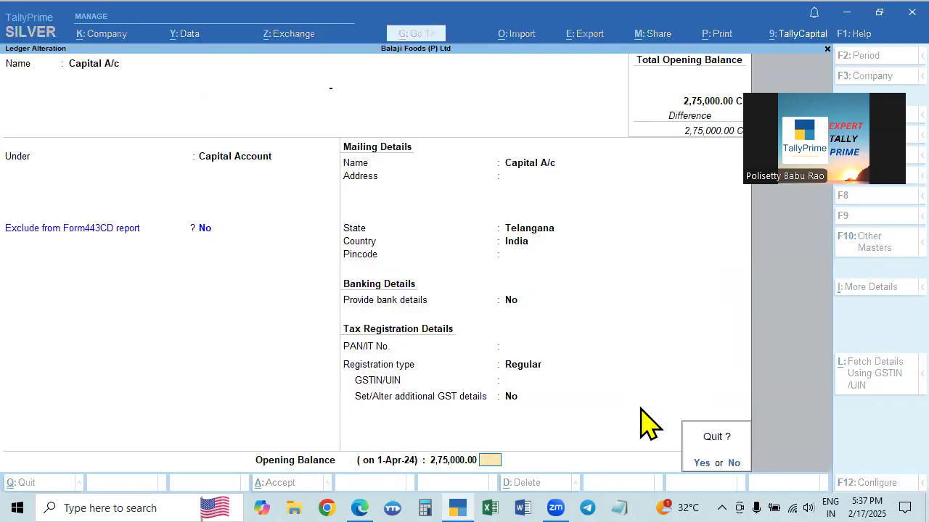
key("y")
key("alt+Tab")
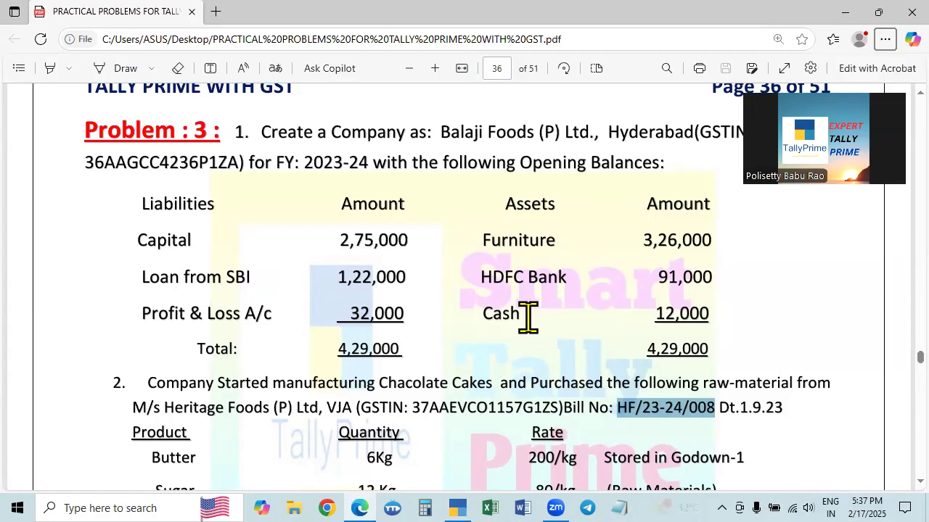
key("alt+Tab")
key("Escape")
key("Escape")
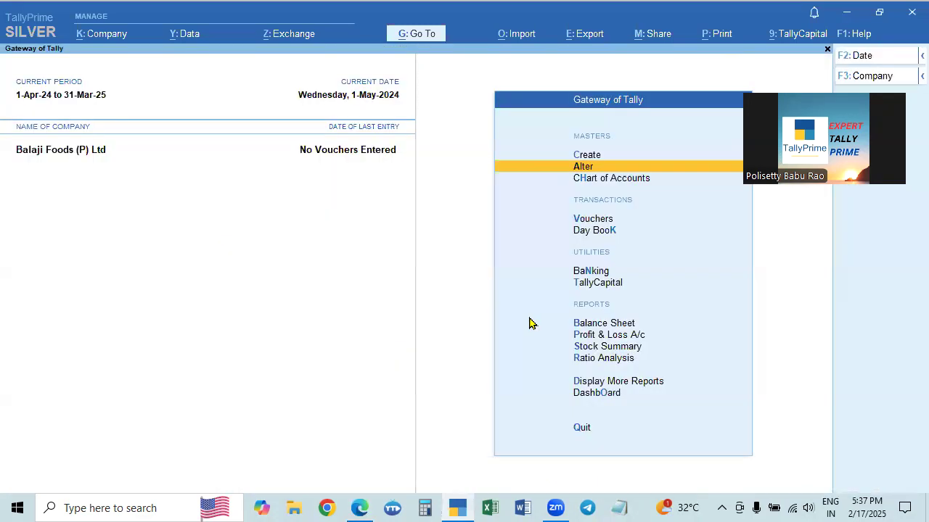
Open the list of ledgers from the company's Chart of Accounts.
key("Down")
key("Up")
key("Up")
key("Down")
key("Down")
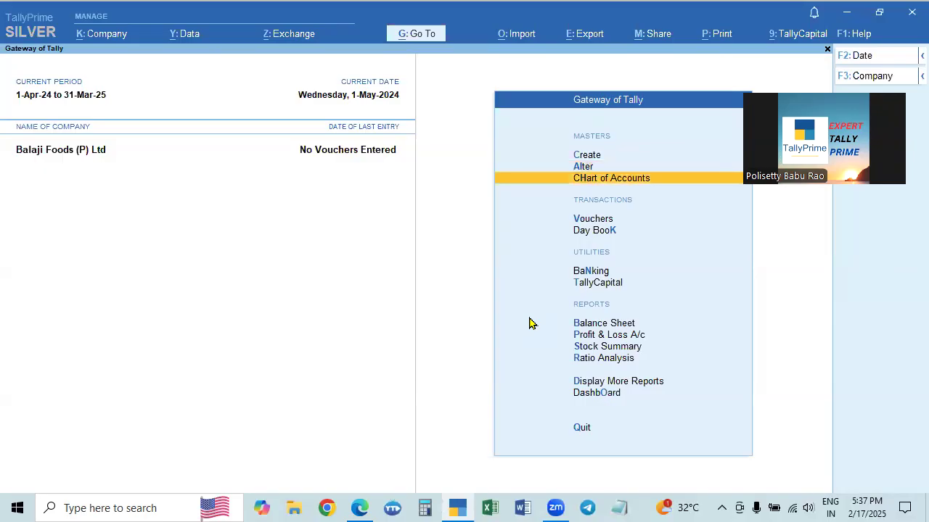
key("Return")
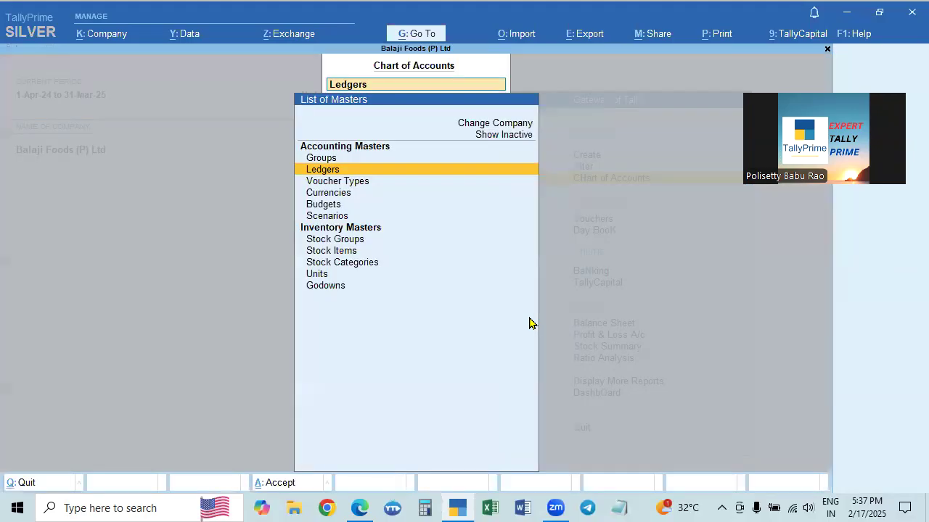
key("Return")
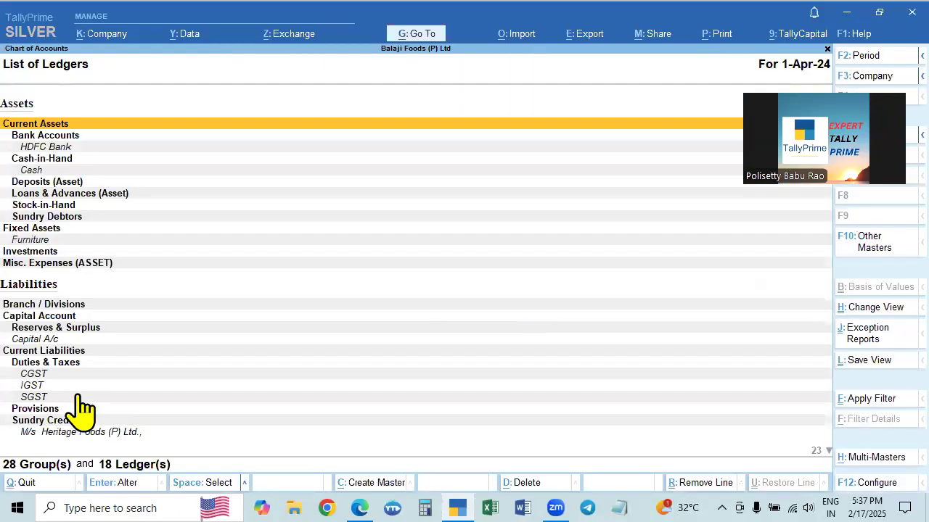
Try creating a ledger named Capital under the Capital Account group with multi-ledger creation for All Items.
left_click(884, 463)
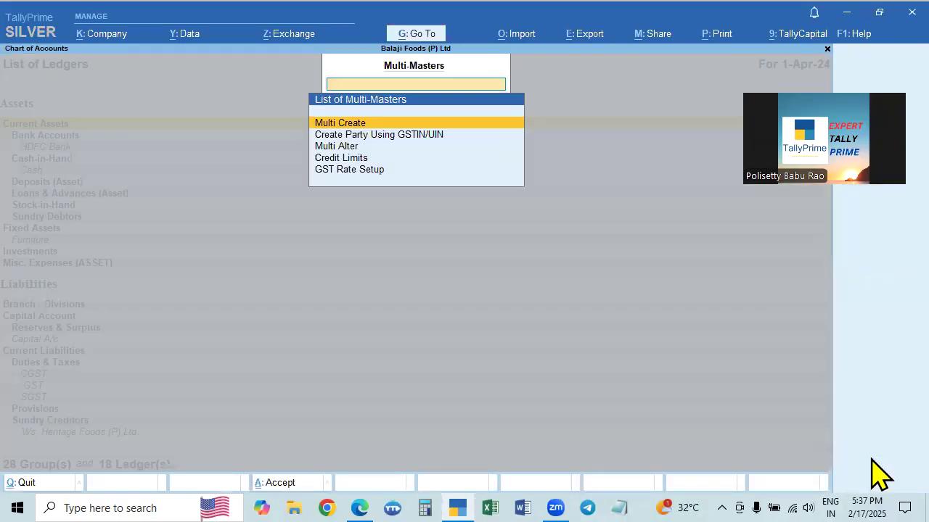
key("Return")
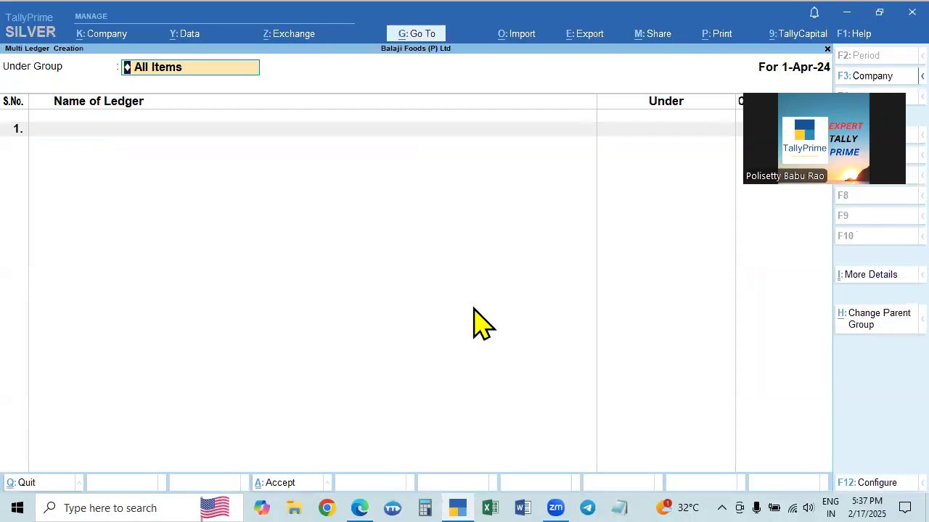
key("Return")
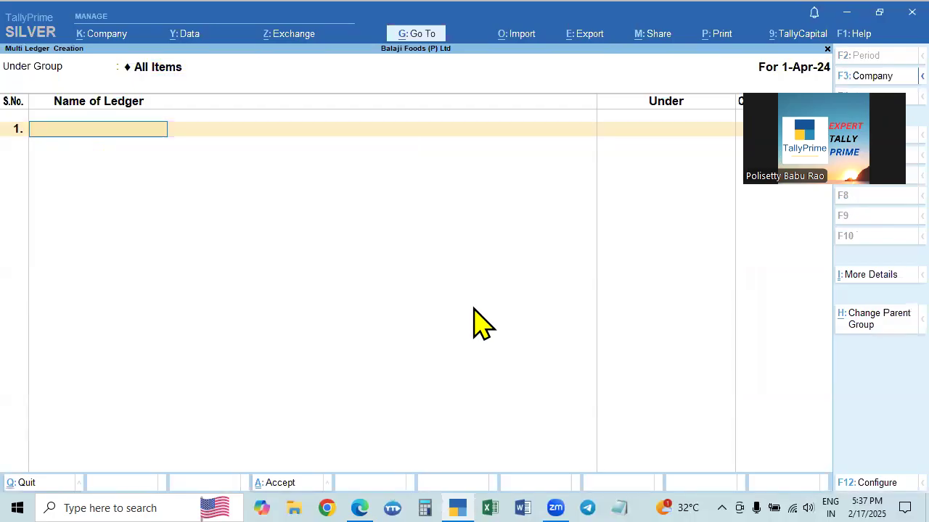
type("Capital")
key("Return")
type("Cap")
key("Return")
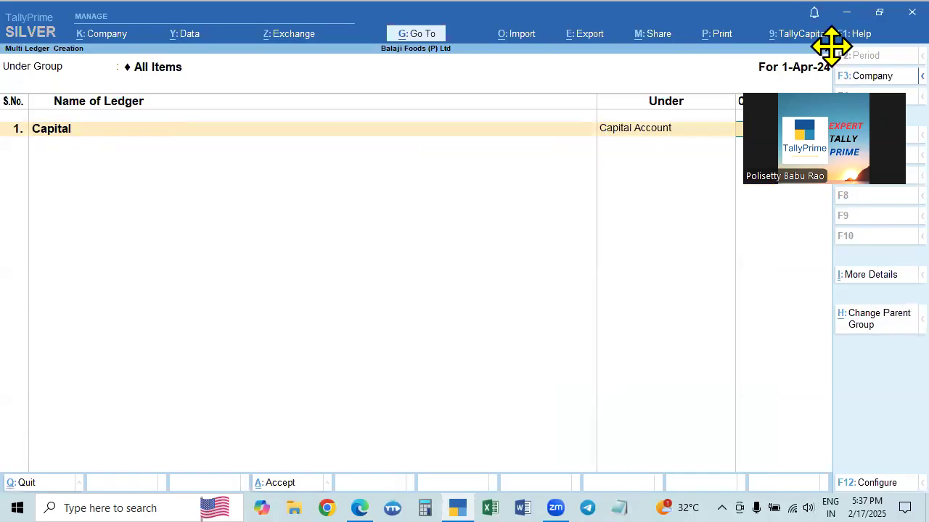
Try giving the new Capital ledger row an opening balance of 2,75,000 Cr, keeping it under Capital Account.
left_click(721, 132)
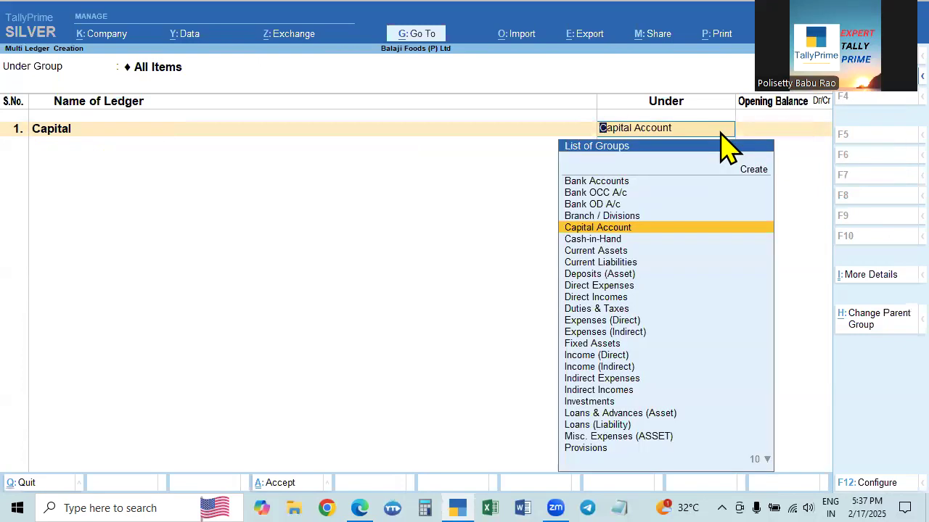
key("Return")
key("alt+Tab")
key("alt+Tab")
type("275000")
key("Return")
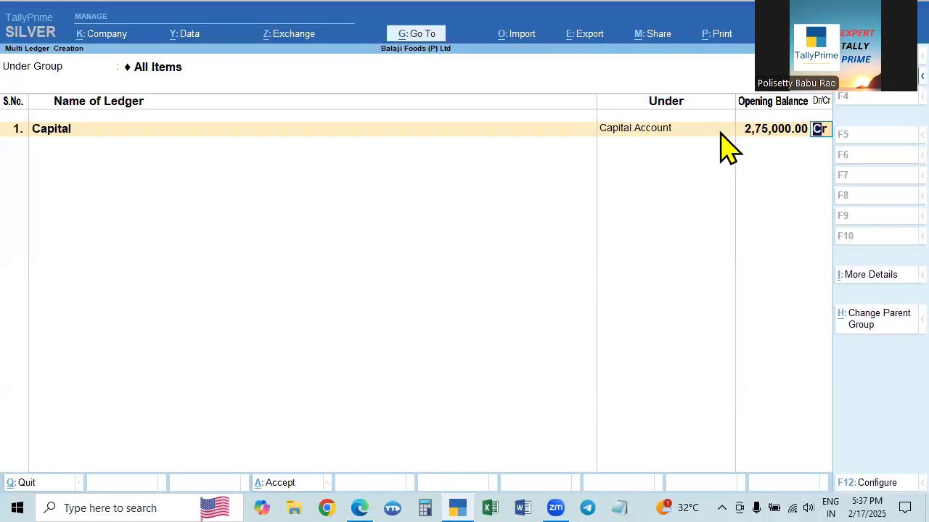
key("Return")
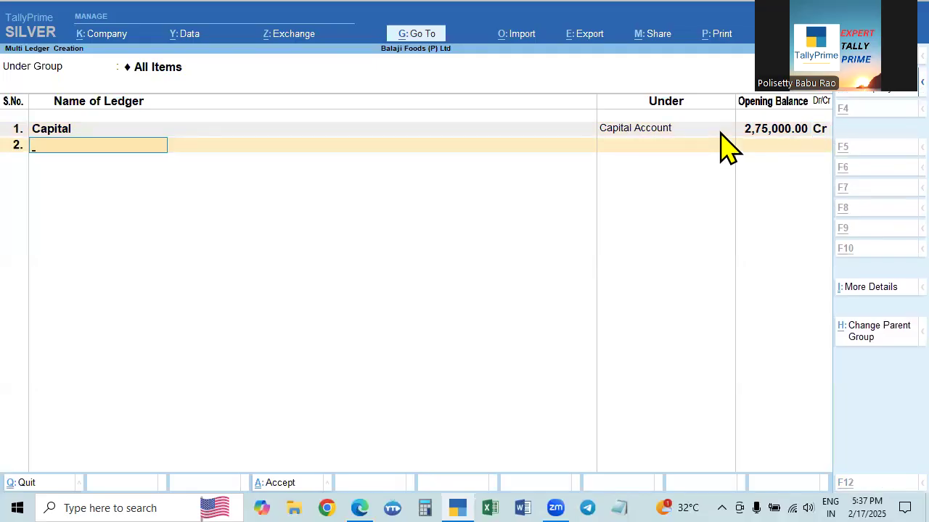
Recheck the opening balances in the practice PDF and discard the multi-ledger creation entries, returning to the ledger list.
key("alt+Tab")
key("alt+Tab")
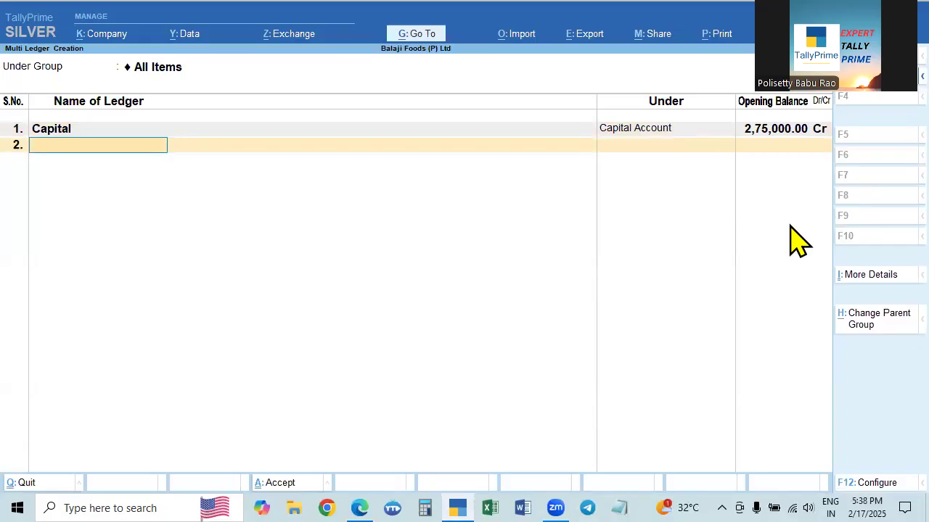
key("alt+Tab")
key("alt+Tab")
key("alt+Tab")
key("alt+Tab")
key("Escape")
key("Return")
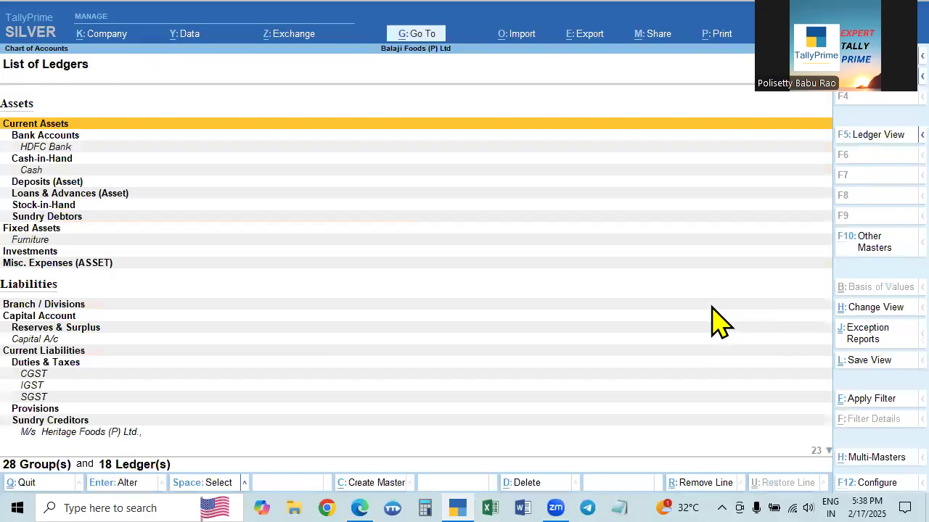
Open multi-ledger alteration for all of the company's existing ledgers.
left_click(867, 458)
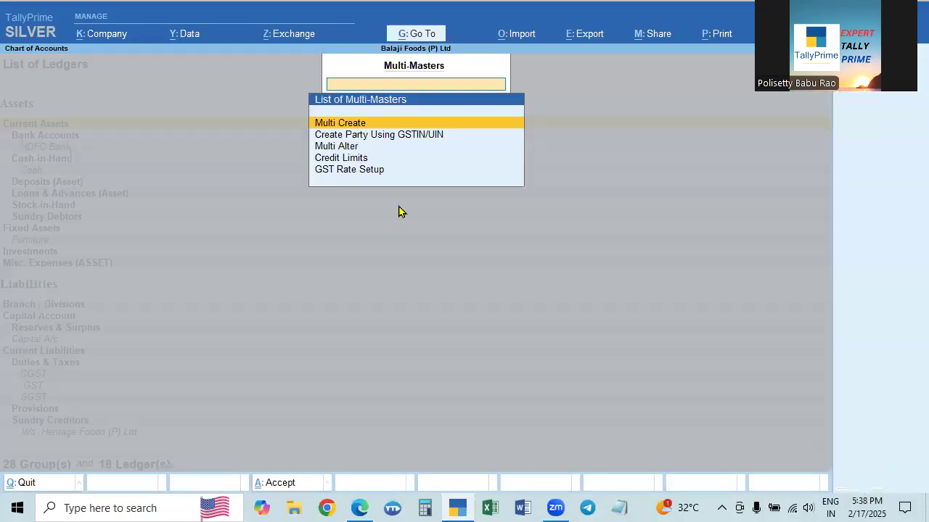
left_click(352, 148)
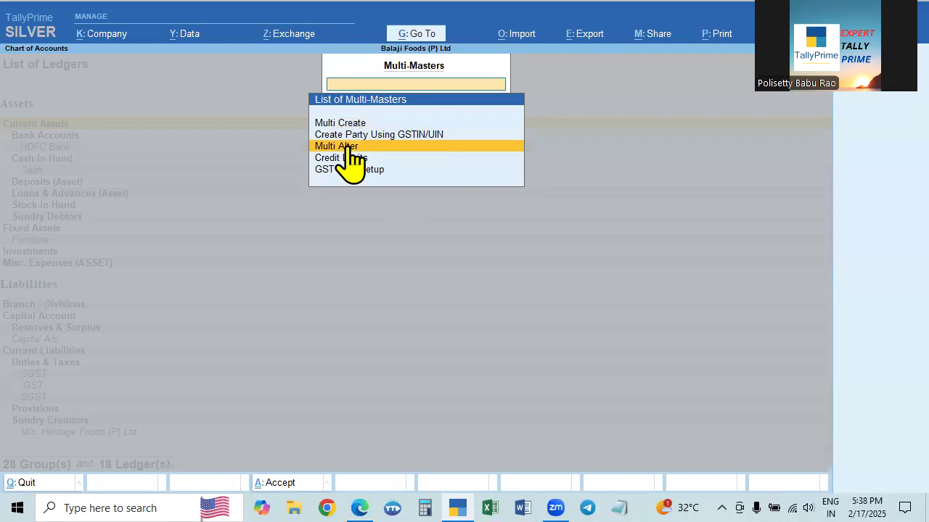
left_click(350, 147)
key("Return")
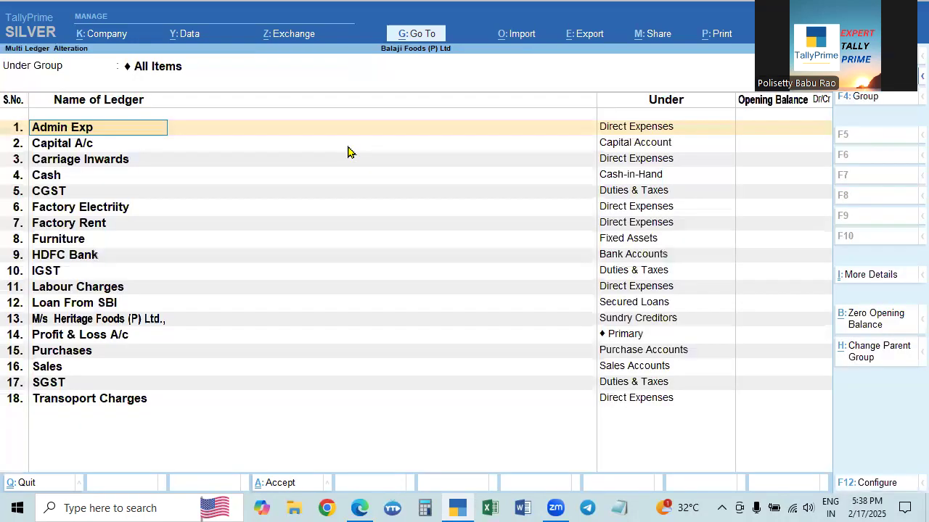
Compare the Problem 3 opening-balance accounts in the PDF with the ledgers listed for multi-ledger alteration.
key("alt+Tab")
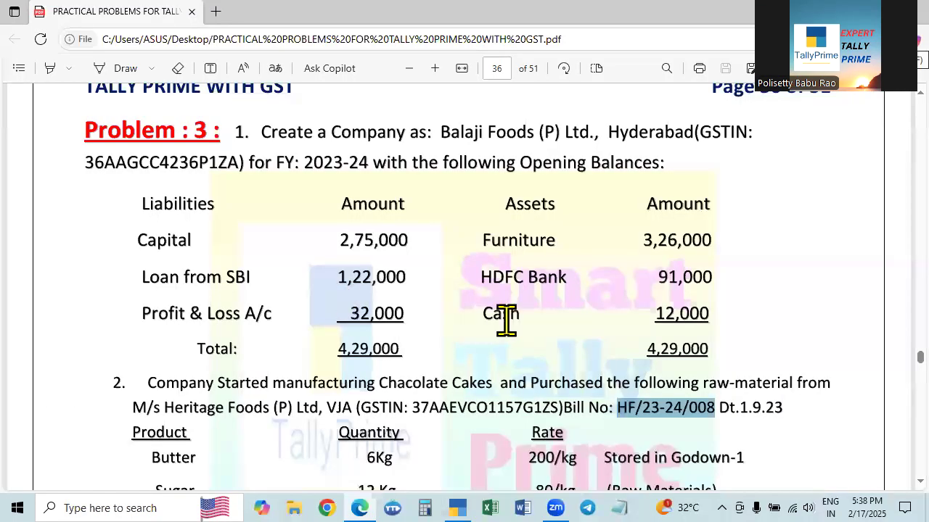
key("alt+Tab")
key("alt+Tab")
key("alt+Tab")
key("alt+Tab")
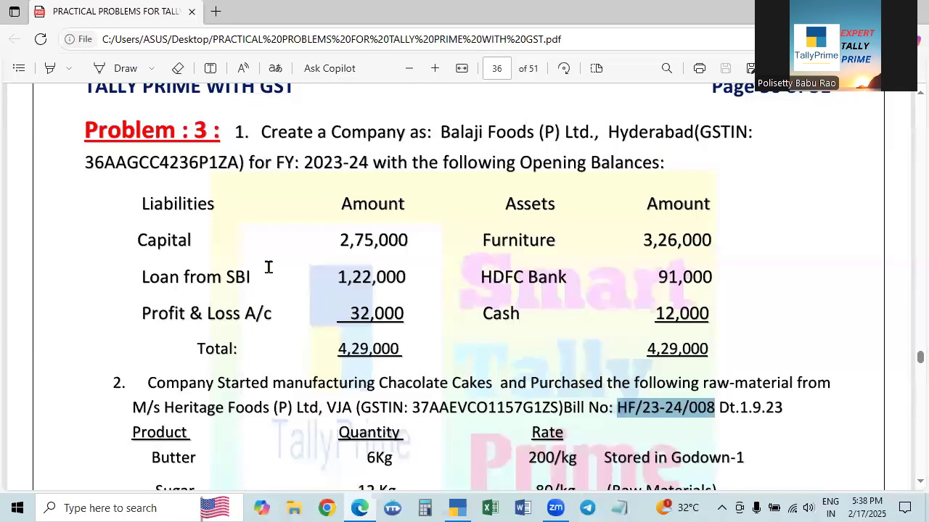
key("alt+Tab")
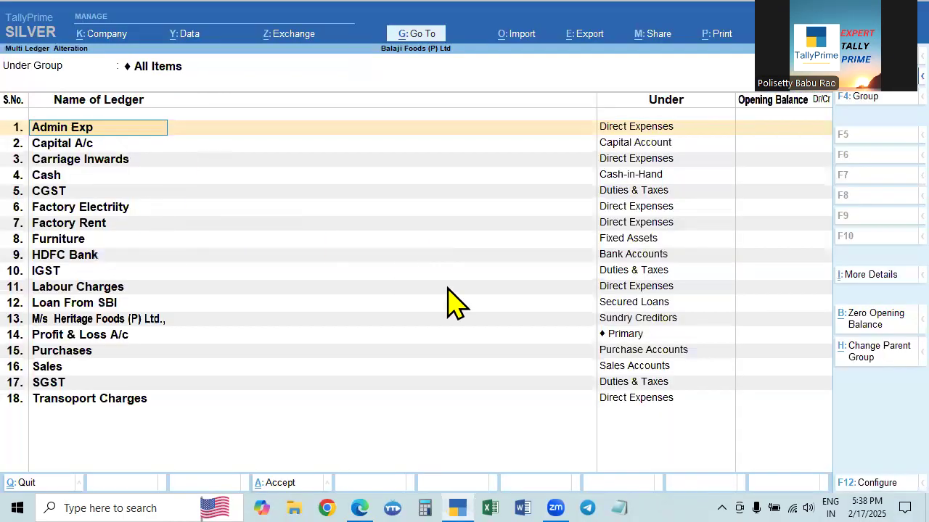
key("alt+Tab")
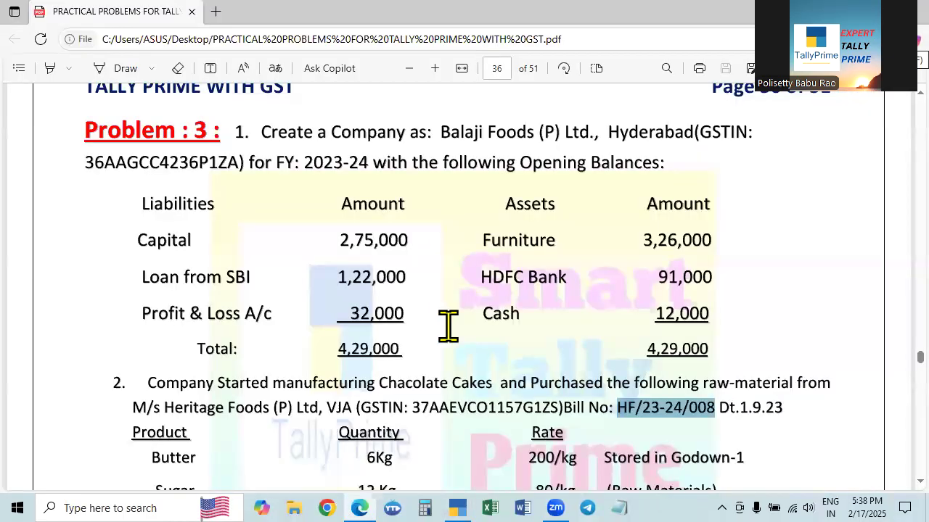
key("alt+Tab")
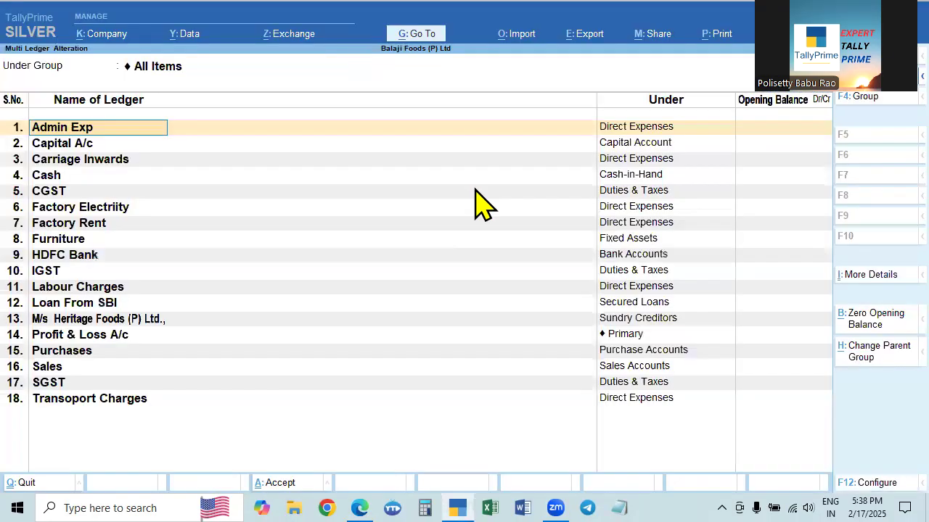
key("alt+Tab")
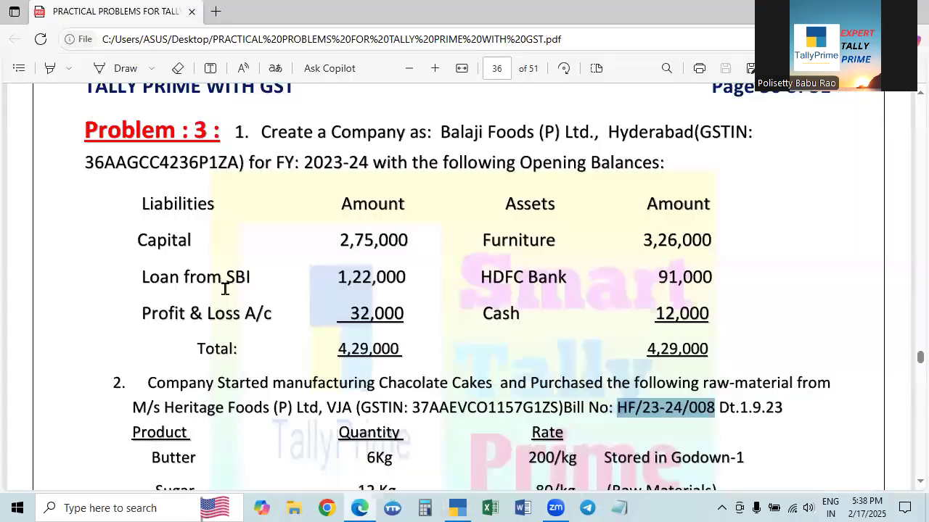
key("alt+Tab")
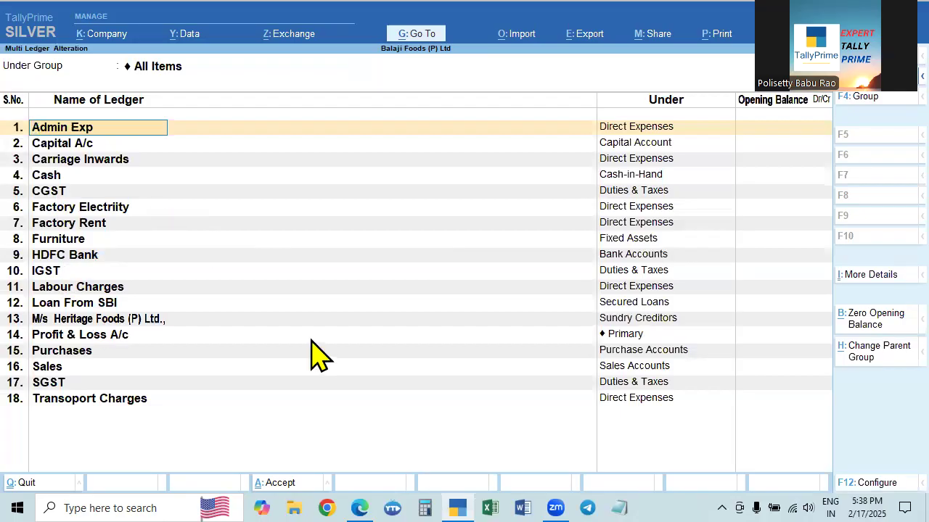
key("alt+Tab")
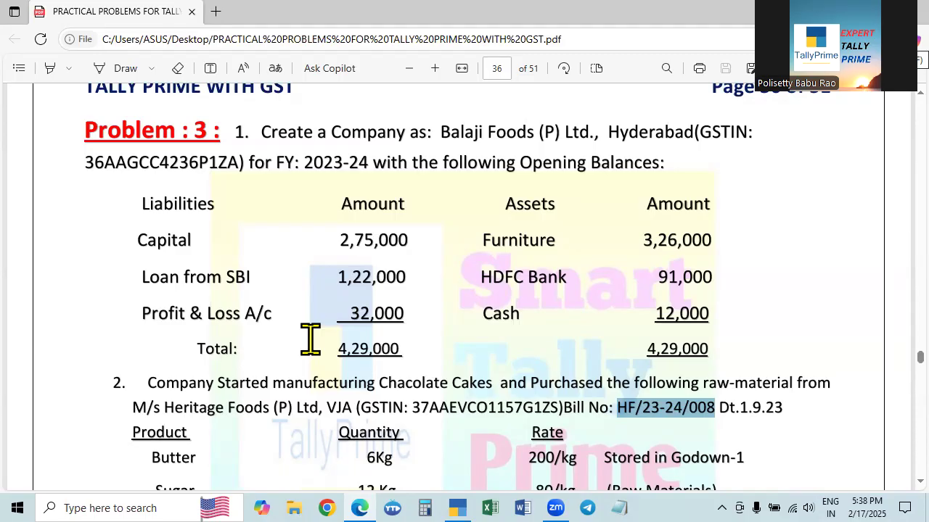
key("alt+Tab")
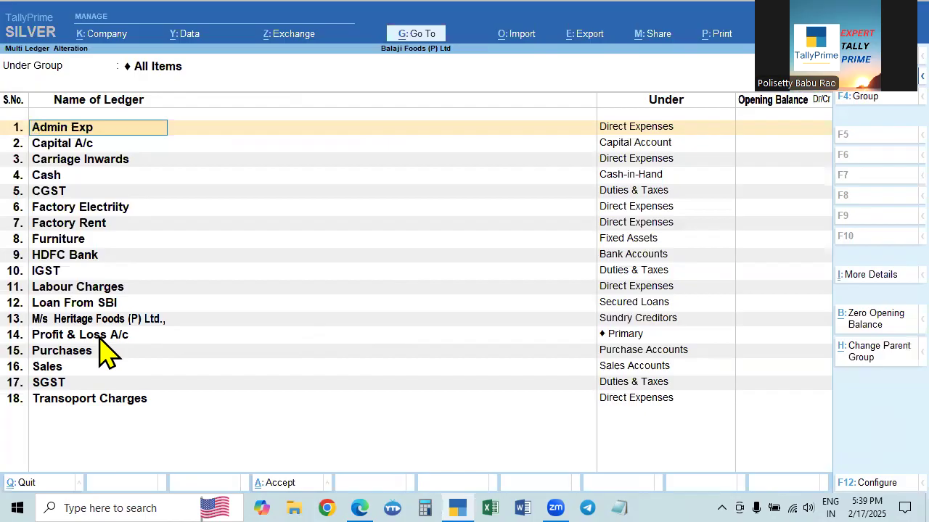
key("alt+Tab")
key("alt+Tab")
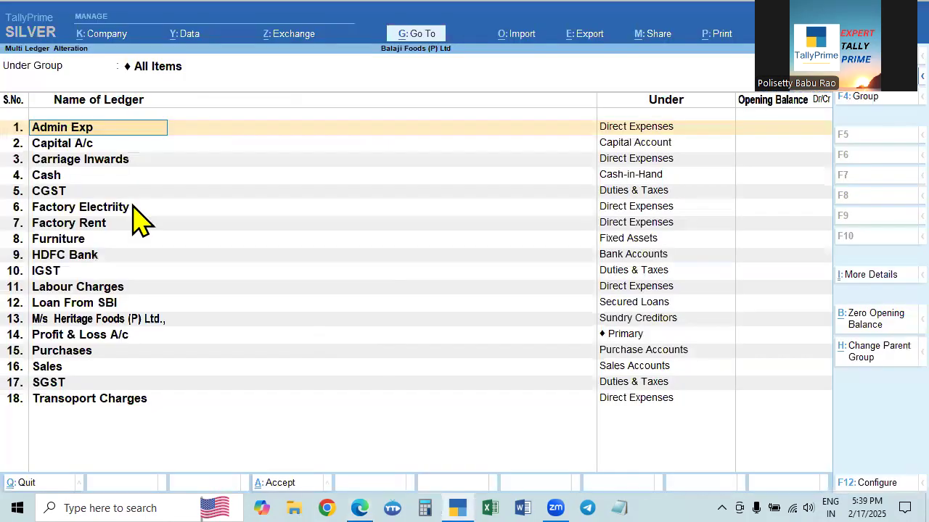
Set the Capital A/c ledger's opening balance to 2,75,000 Cr, as given in the PDF.
left_click(87, 148)
left_click(767, 143)
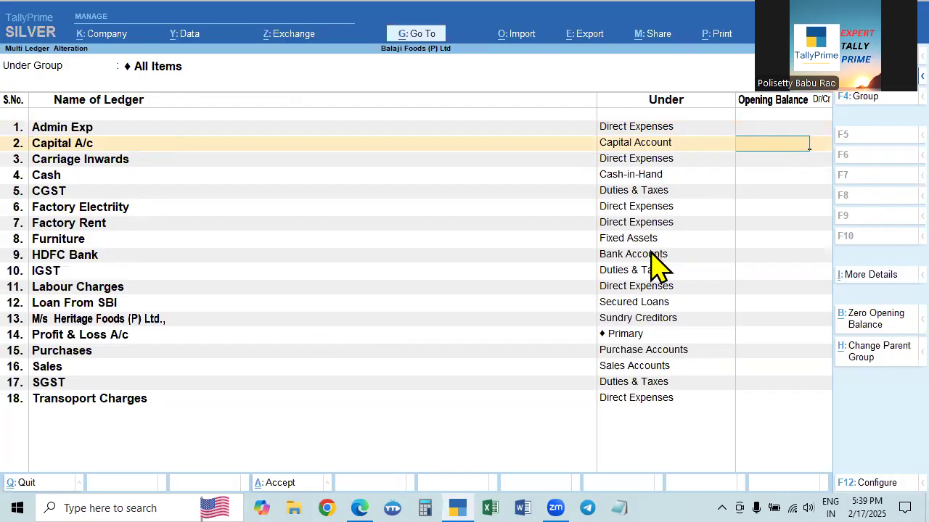
key("alt+Tab")
key("alt+Tab")
type("275000")
key("Return")
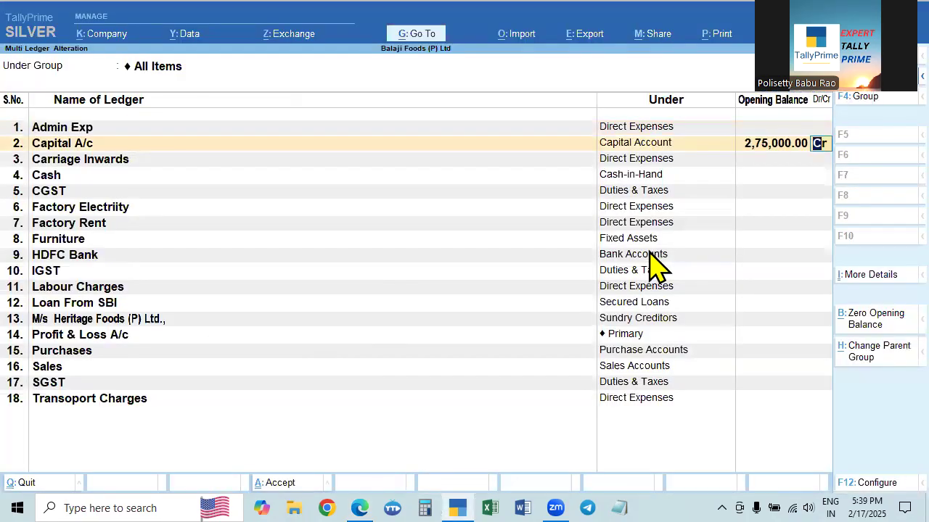
Set the Loan From SBI ledger's opening balance to 1,22,000 Cr from the PDF, keeping it under Secured Loans.
key("alt+Tab")
key("alt+Tab")
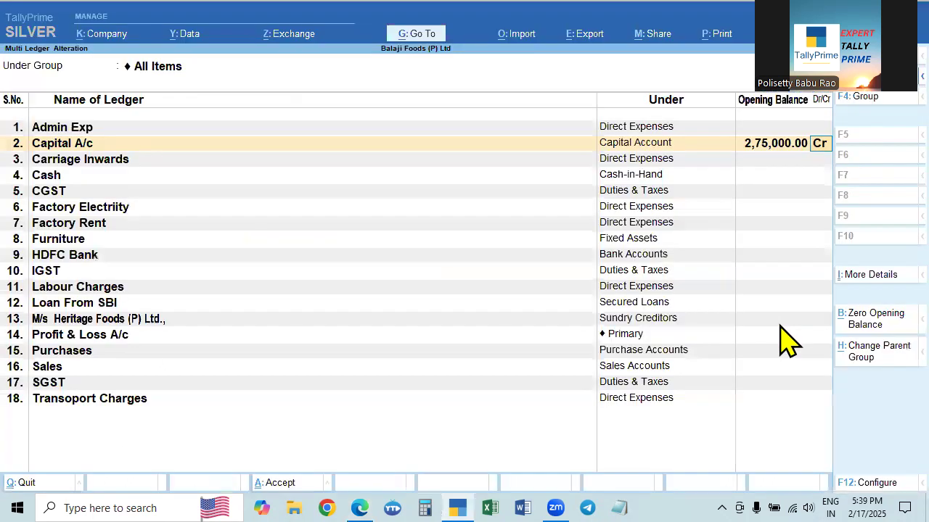
left_click(101, 305)
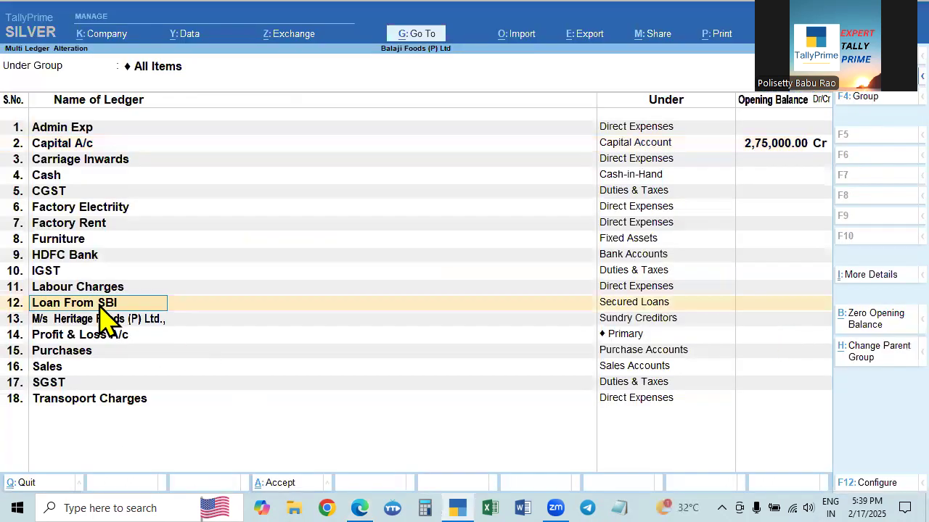
key("Return")
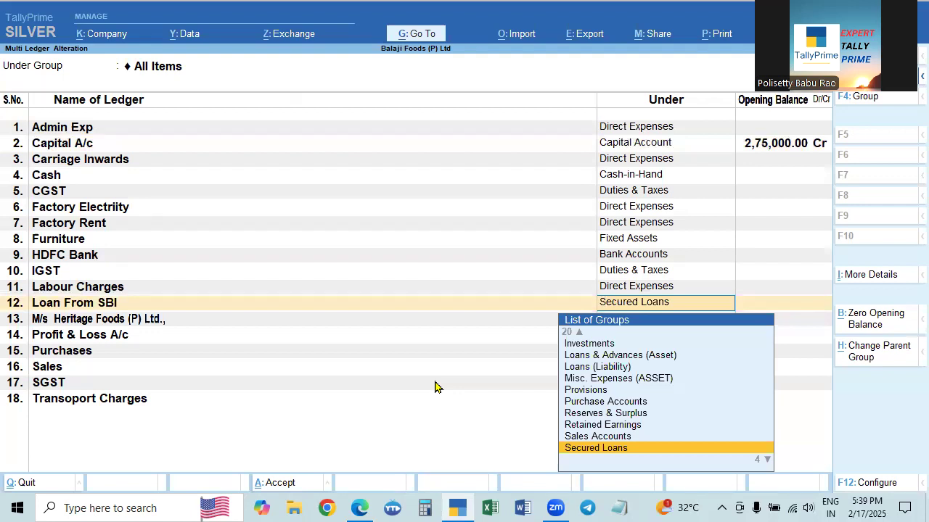
key("Return")
key("alt+Tab")
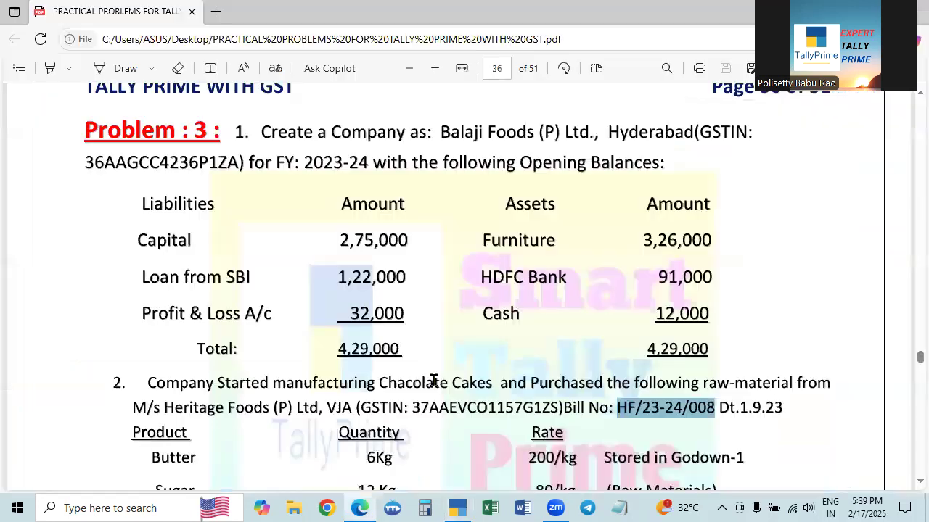
key("alt+Tab")
type("122000")
key("Return")
key("Return")
Set the Profit & Loss A/c ledger's opening balance to 32,000 from the PDF and return to the PDF's balance table.
key("alt+Tab")
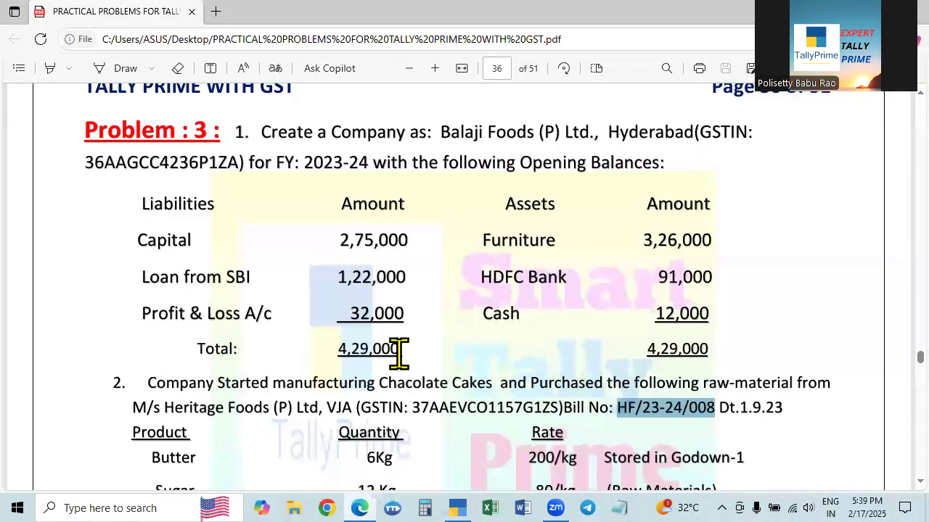
key("alt+Tab")
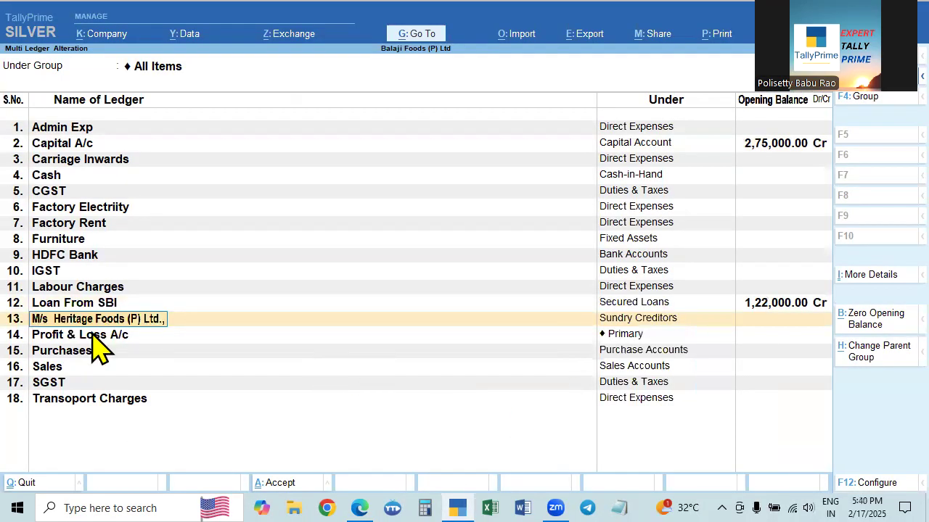
key("Down")
key("Return")
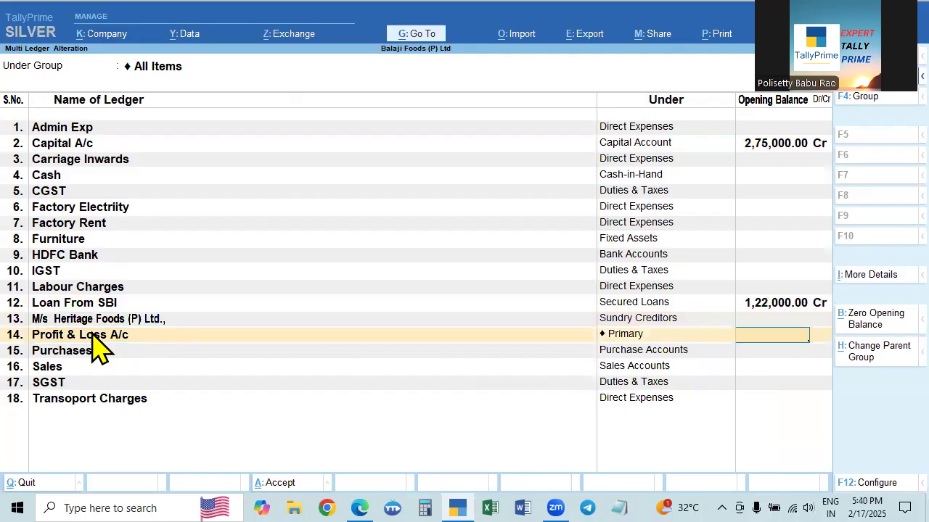
key("alt+Tab")
key("alt+Tab")
type("32000")
key("Return")
key("Return")
key("alt+Tab")
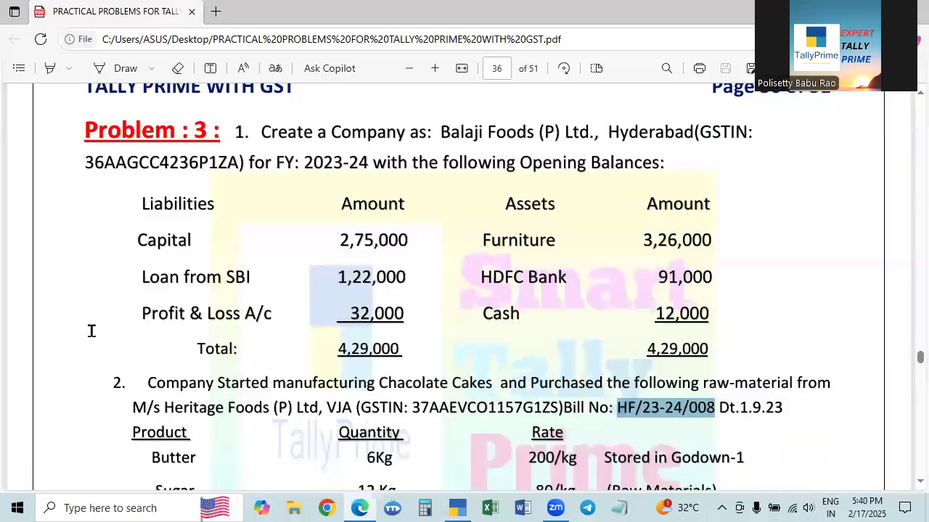
Set the Furniture ledger's opening balance to 3,26,000 Dr from the PDF, keeping it under Fixed Assets.
key("alt+Tab")
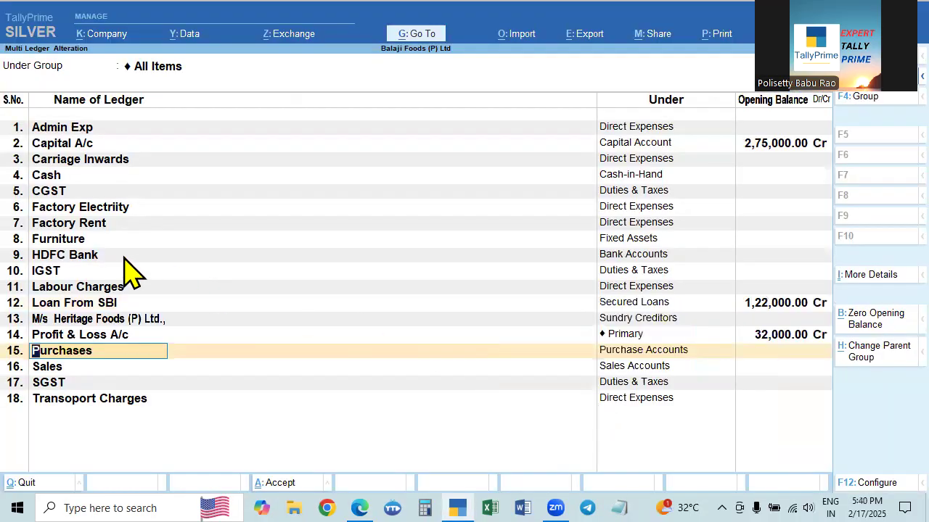
left_click(64, 241)
key("Return")
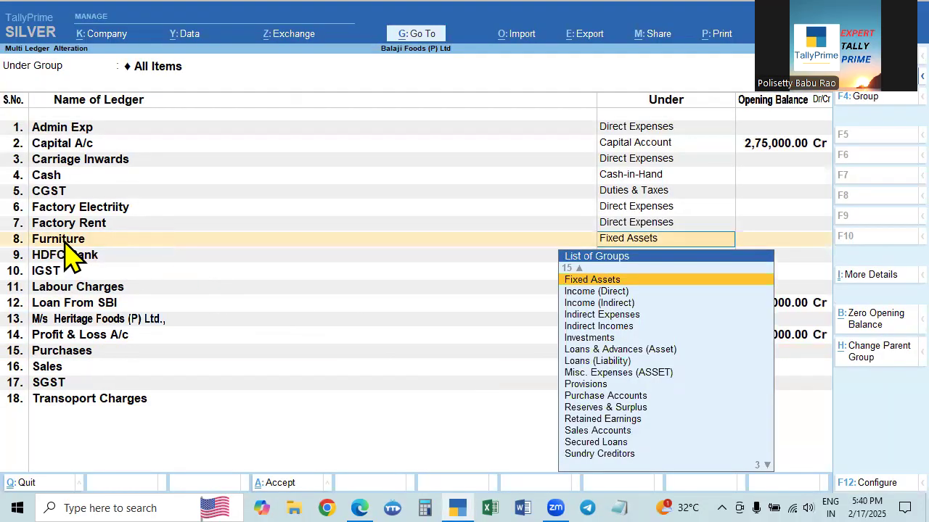
left_click(64, 242)
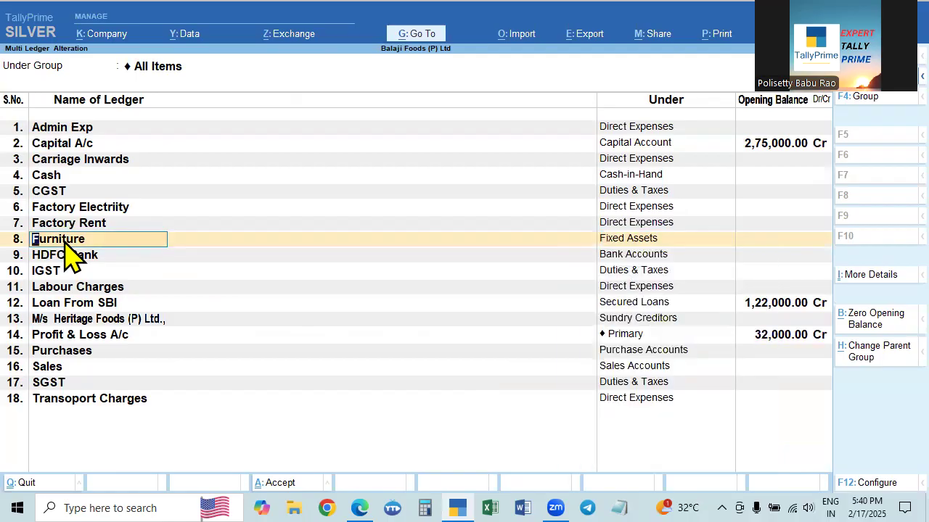
key("Return")
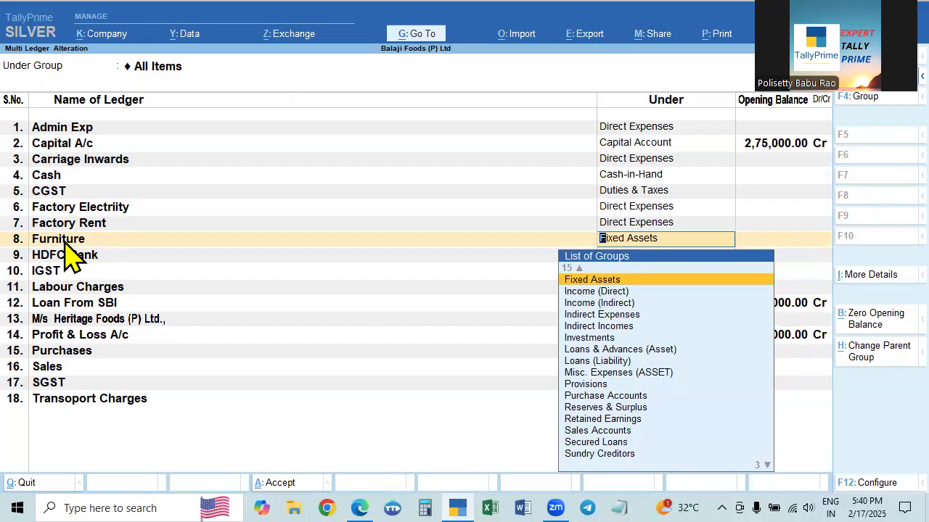
key("Return")
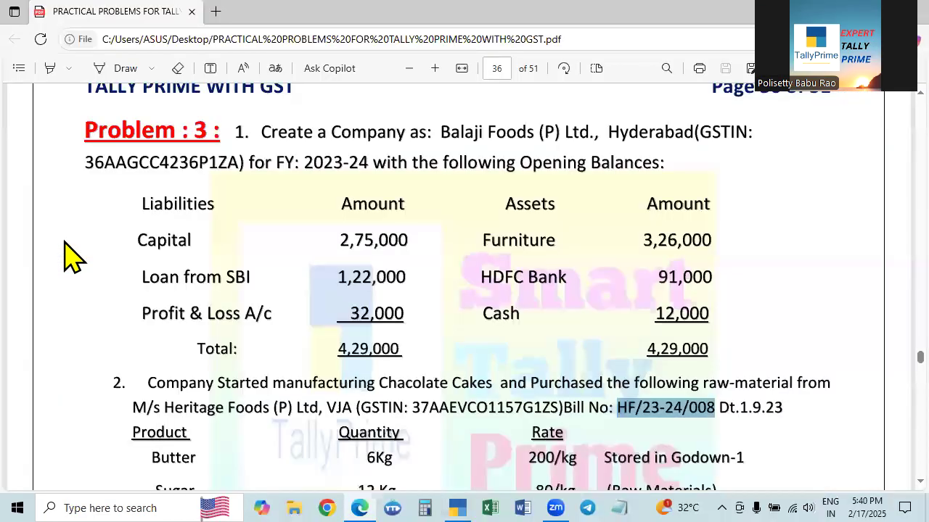
key("alt+Tab")
type("326000")
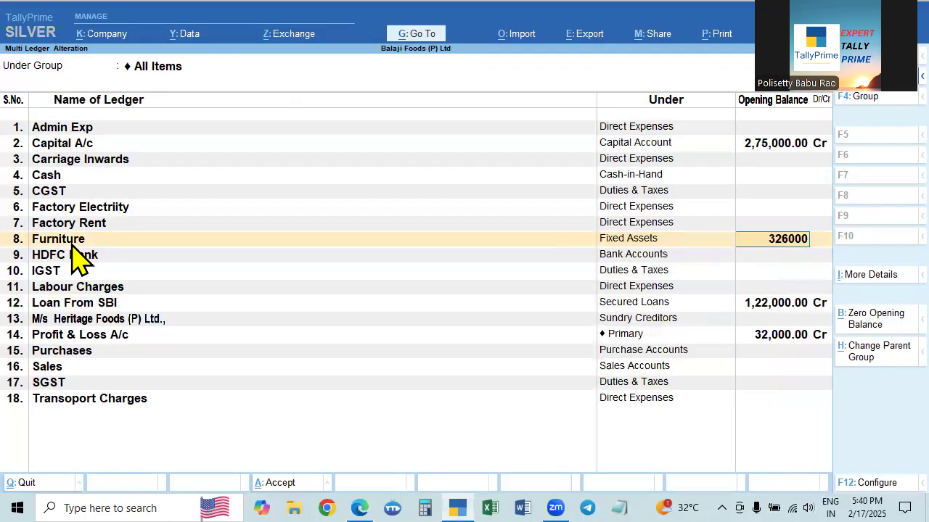
key("Return")
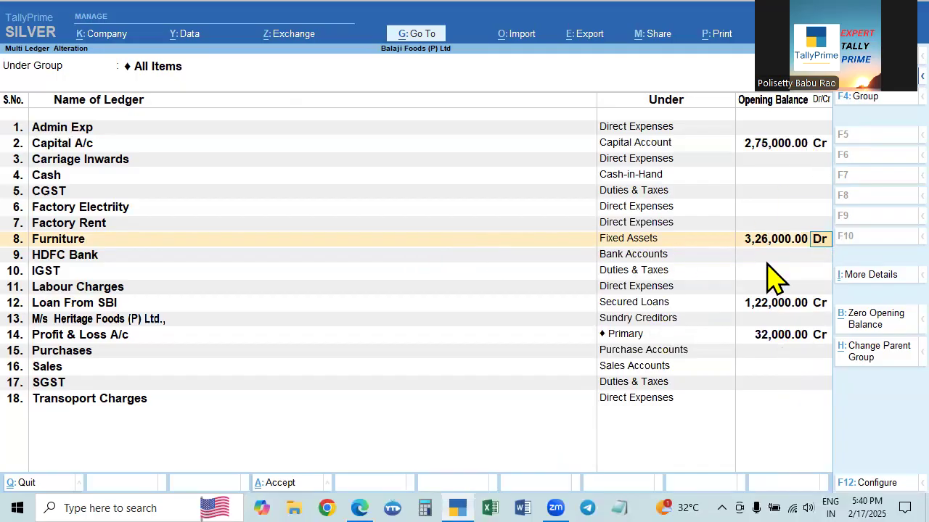
key("Return")
Set the HDFC Bank ledger's opening balance to 91,000 Dr from the PDF, keeping it under Bank Accounts.
key("alt+Tab")
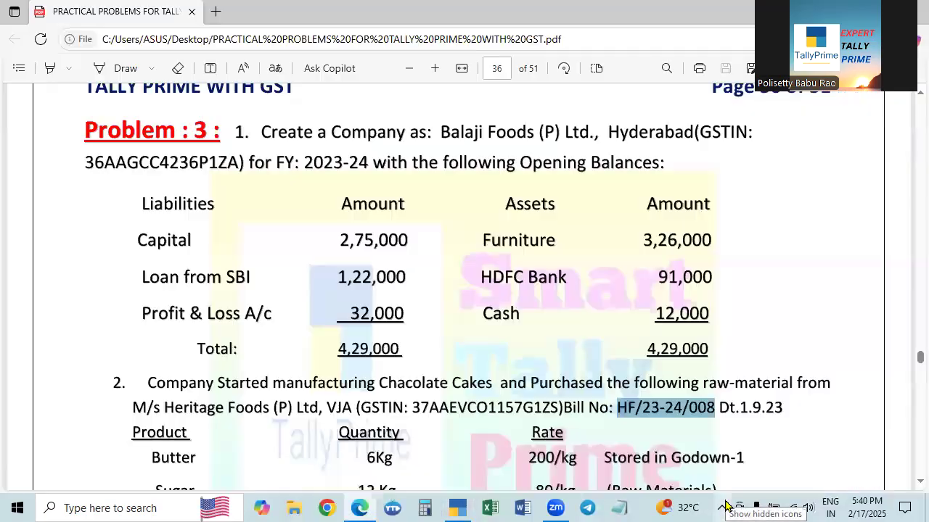
key("alt+Tab")
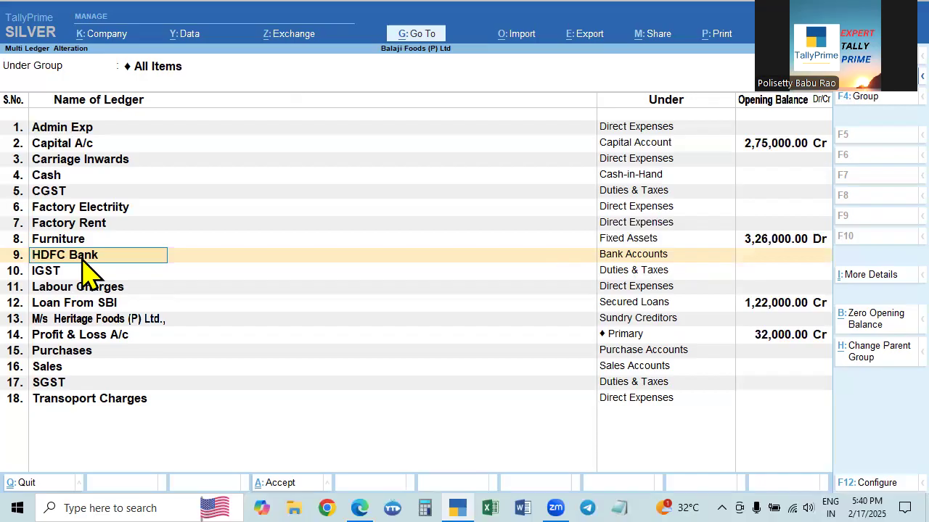
key("Return")
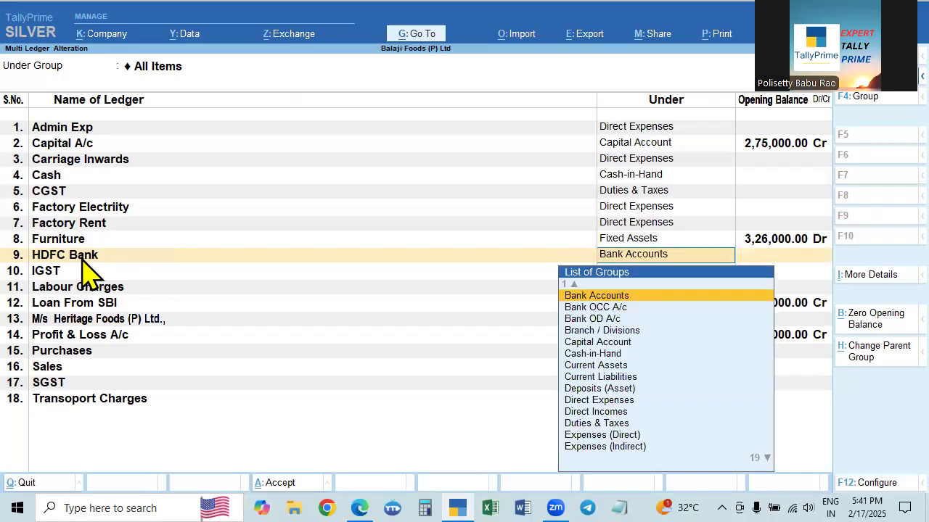
key("Return")
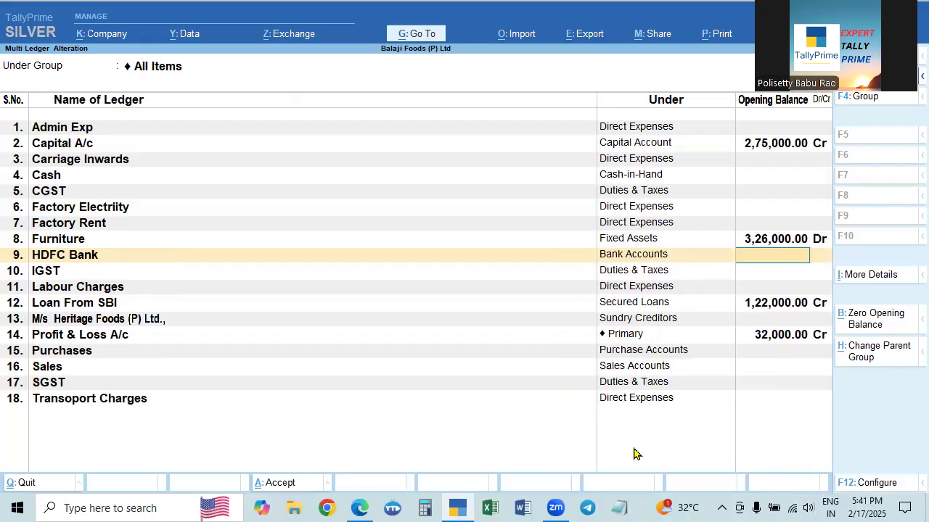
key("alt+Tab")
key("alt+Tab")
type("91000")
key("Return")
key("Return")
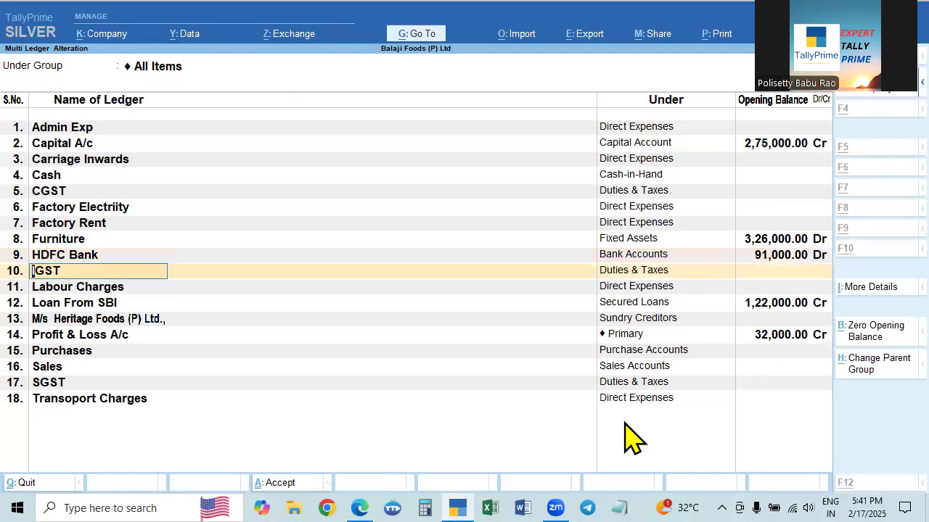
Set the Cash ledger's opening balance to 12,000 Dr from the PDF, keeping it under Cash-in-Hand.
key("alt+Tab")
key("alt+Tab")
left_click(51, 181)
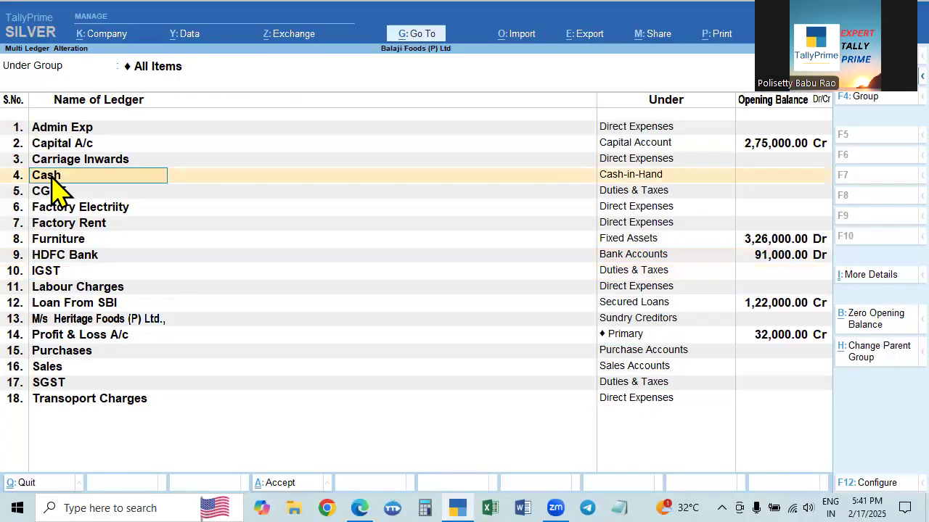
key("Return")
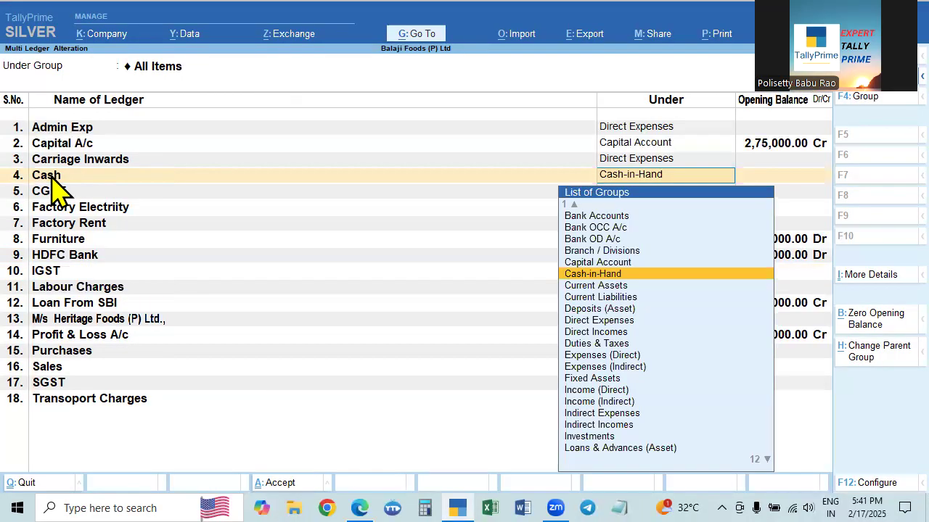
key("Return")
key("alt+Tab")
key("alt+Tab")
type("12000")
key("Return")
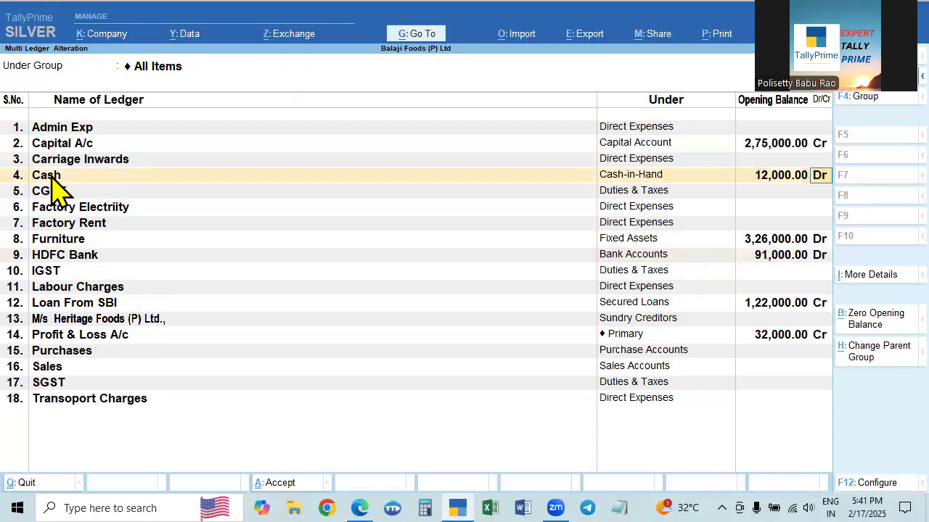
key("Return")
Leave the CGST ledger's opening balance blank and save the multi-ledger alteration.
key("Return")
key("Return")
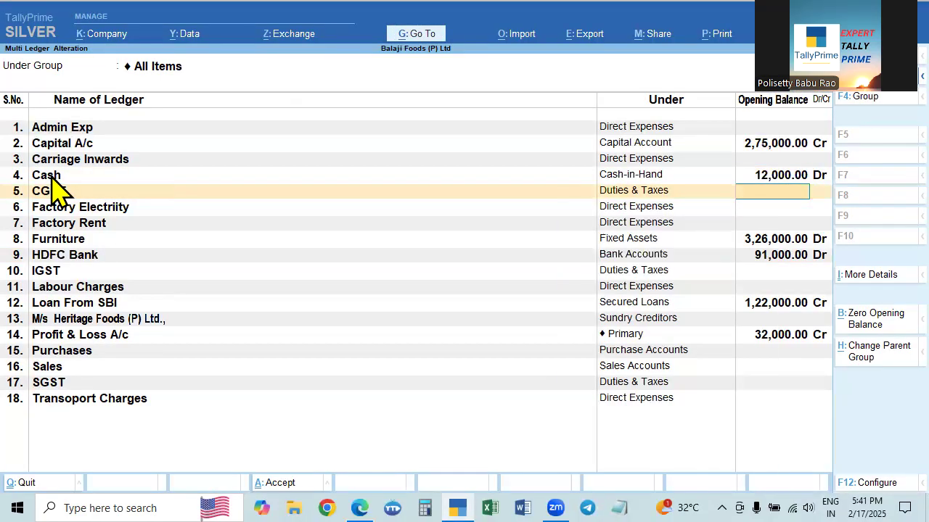
key("Return")
key("ctrl+a")
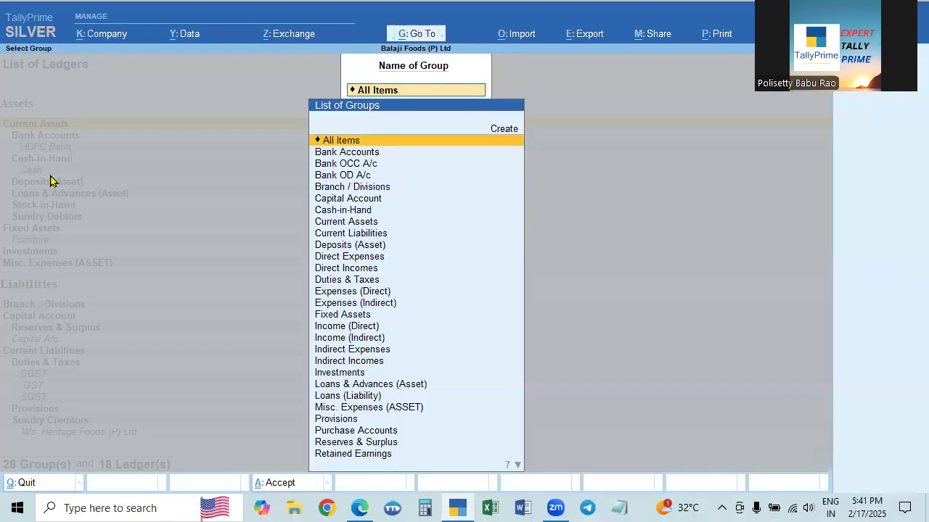
Open the company's Balance Sheet, compare it with the PDF's opening-balance totals, and return to the Gateway of Tally.
key("alt+Tab")
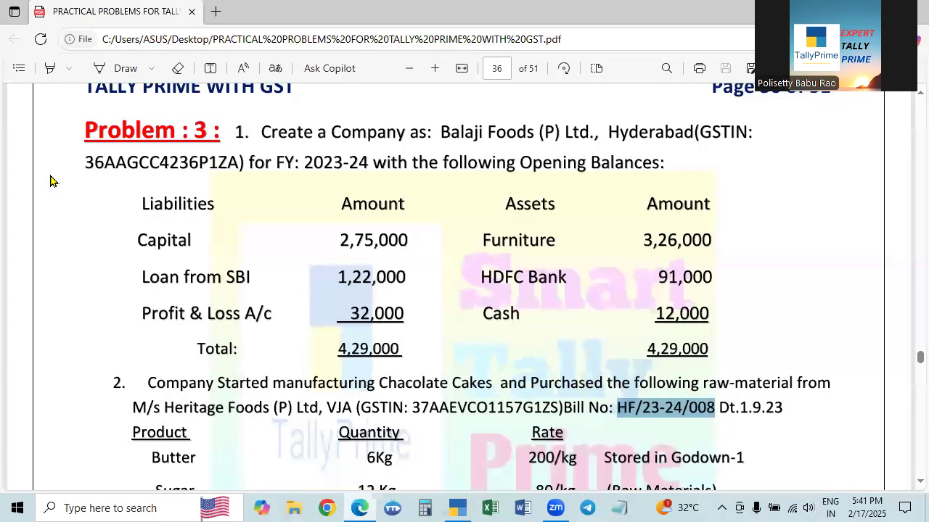
key("alt+Tab")
key("Escape")
key("Escape")
key("Escape")
key("Down")
key("Down")
key("Down")
key("Down")
key("Down")
key("Return")
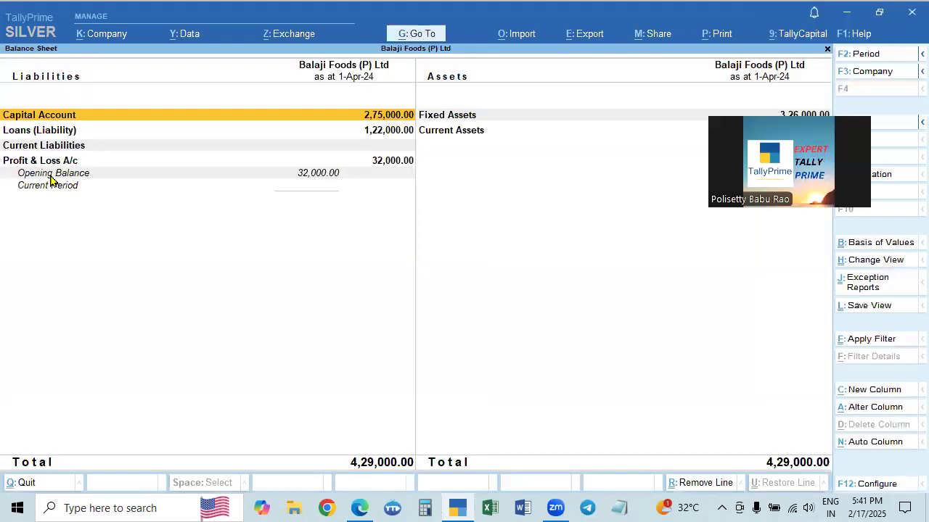
key("alt+Tab")
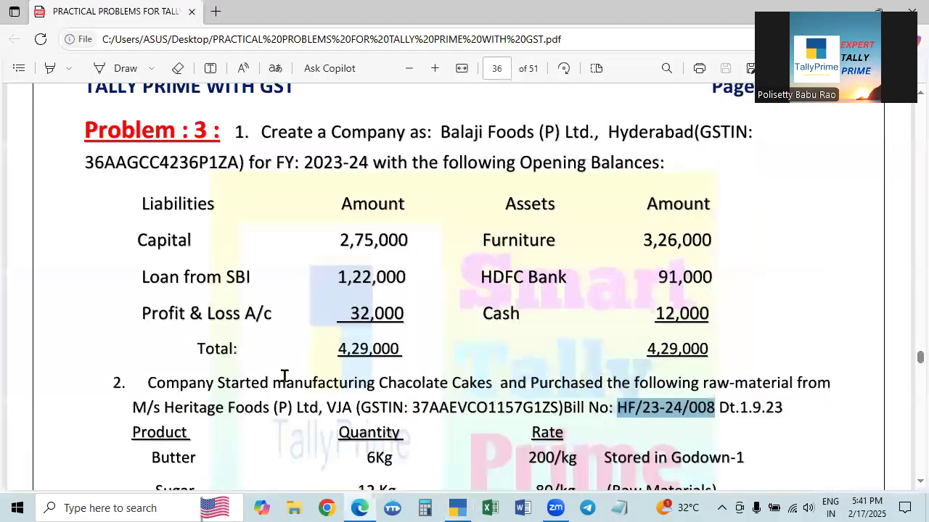
key("alt+Tab")
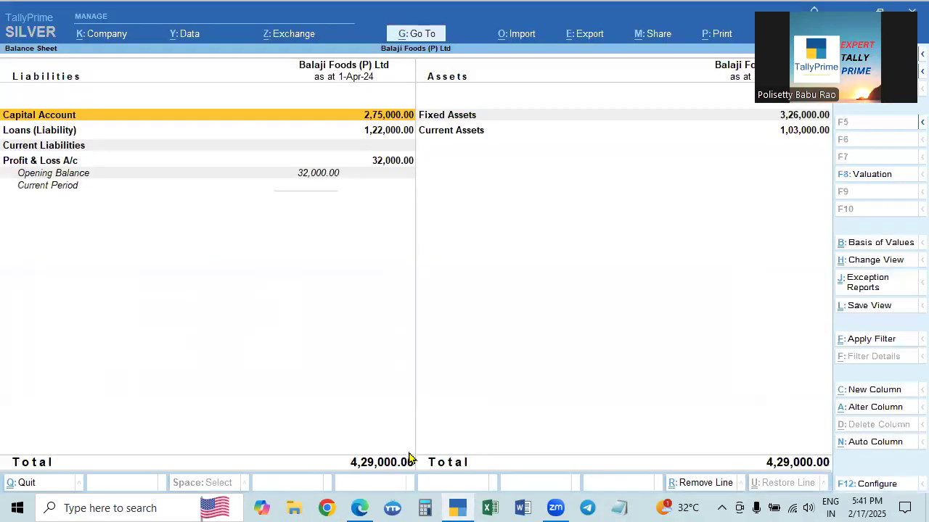
key("Escape")
key("Escape")
key("Escape")
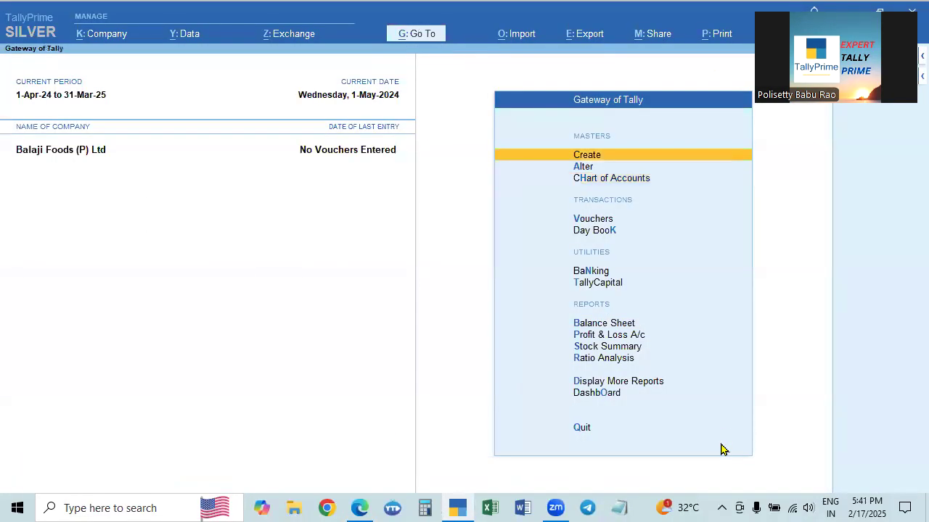
key("Down")
key("Down")
key("Down")
key("Up")
key("Up")
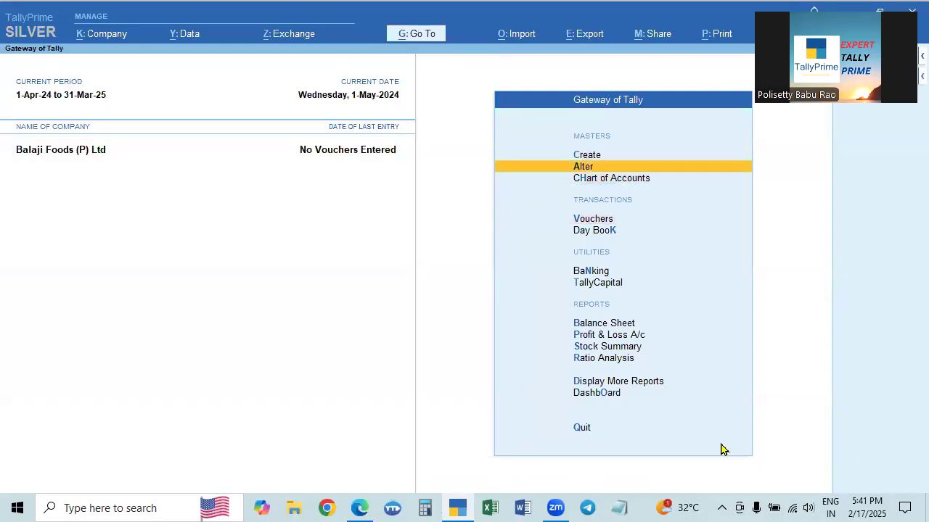
key("Return")
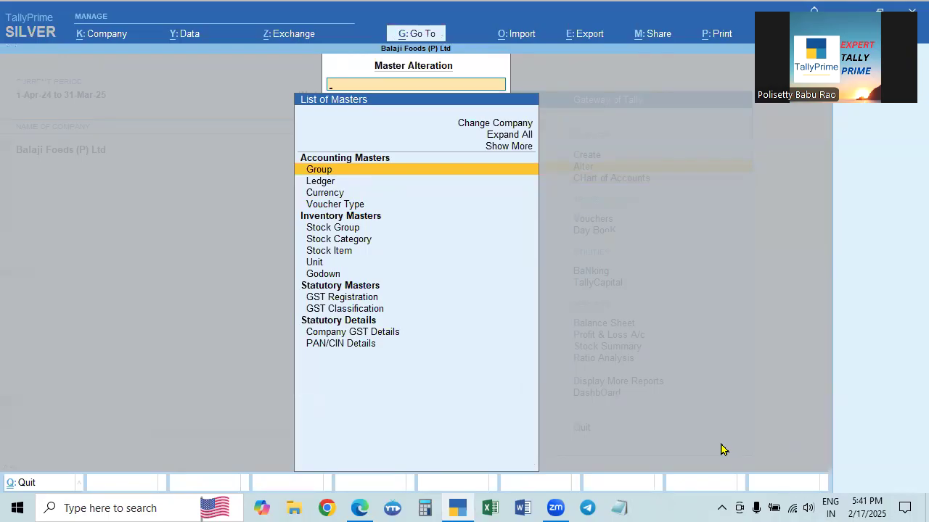
key("alt+Tab")
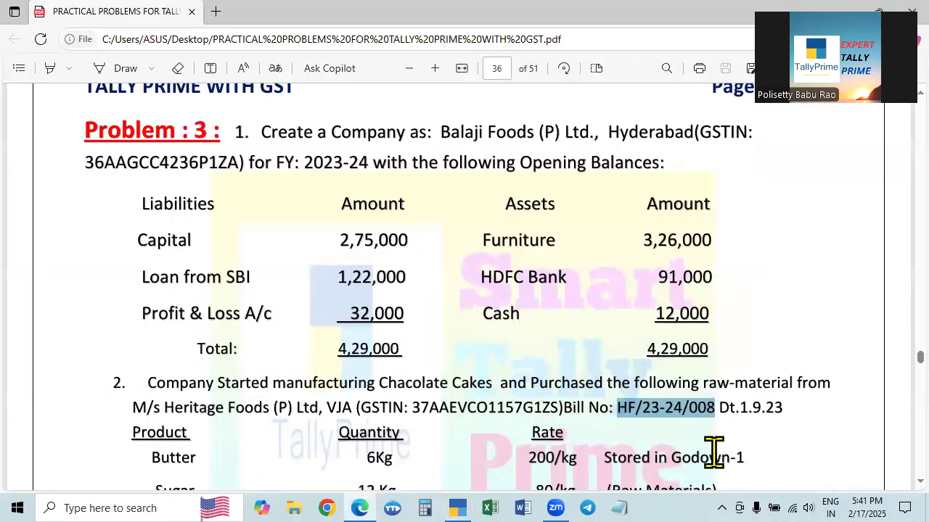
scroll(713, 452, "down", 3)
key("alt+Tab")
key("Escape")
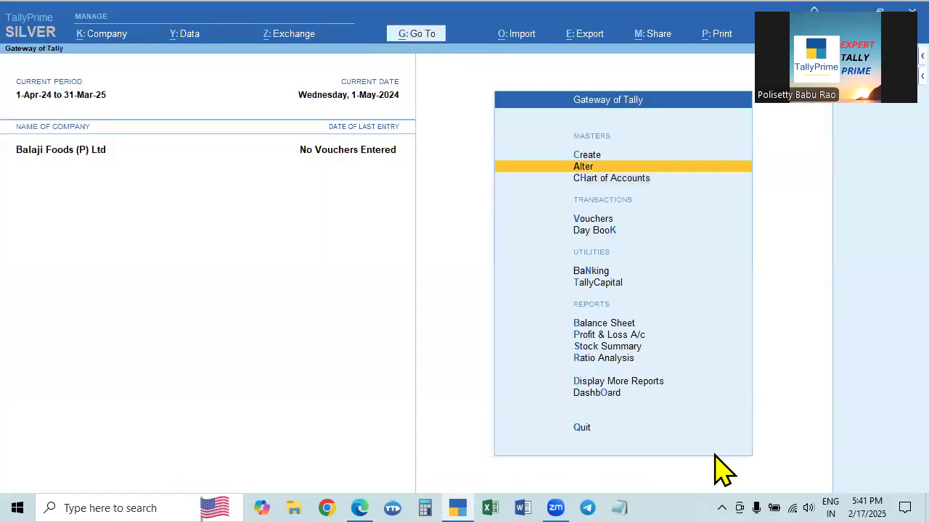
Open the list of masters for alteration and check it against the raw materials, quantities, units and ingredients in the PDF.
key("Return")
key("Down")
key("Down")
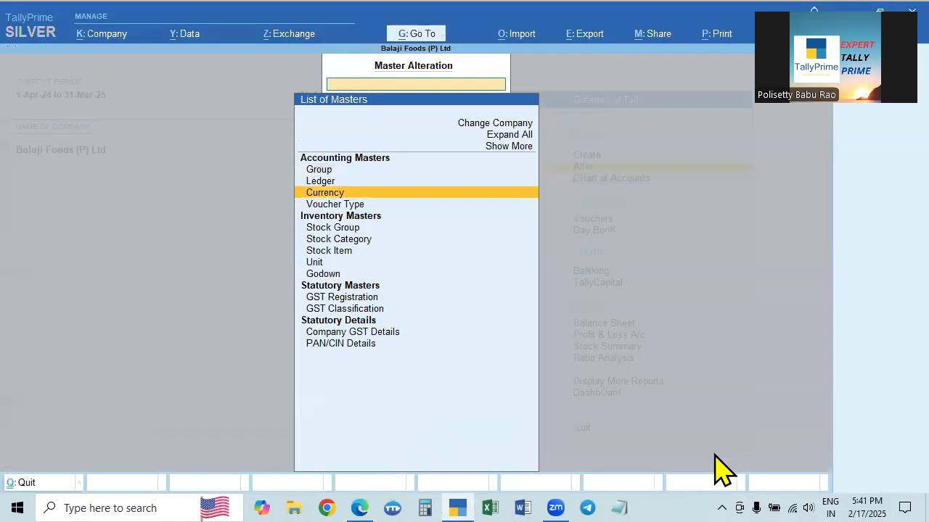
key("alt+Tab")
key("alt+f")
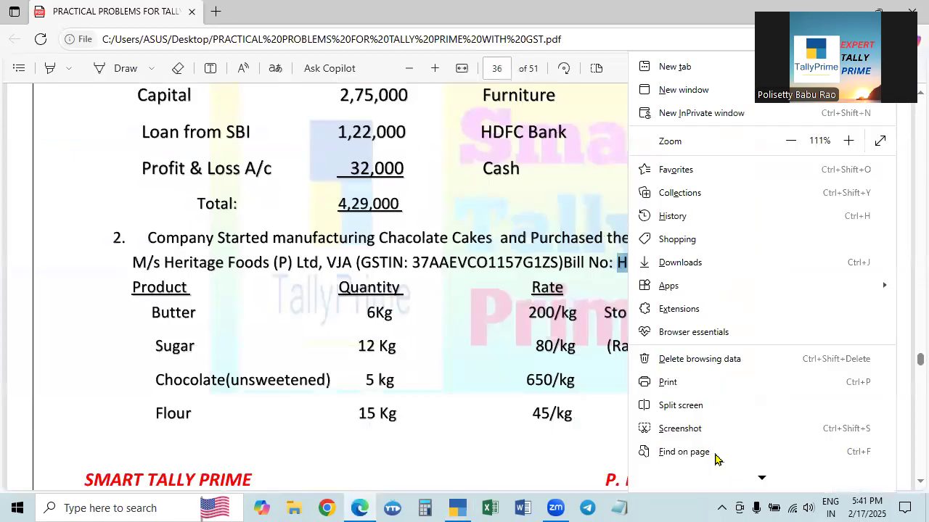
key("Escape")
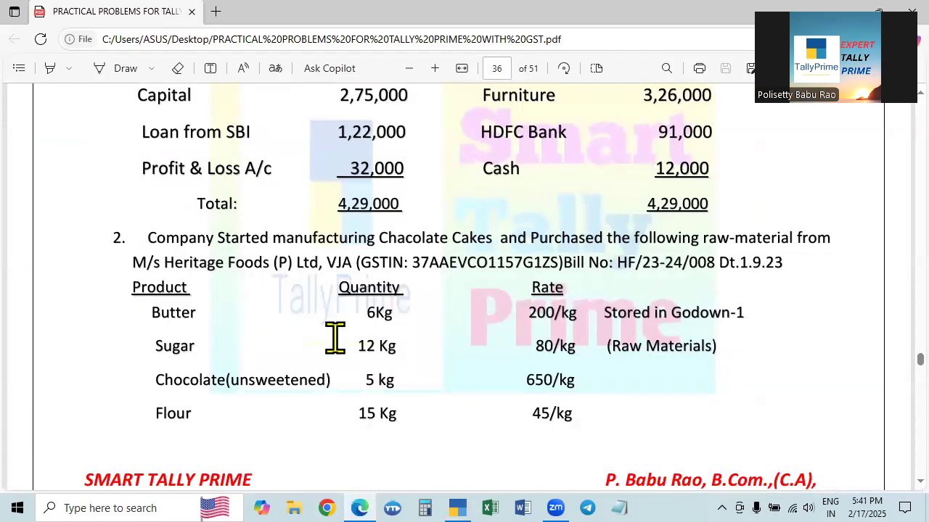
key("alt+Tab")
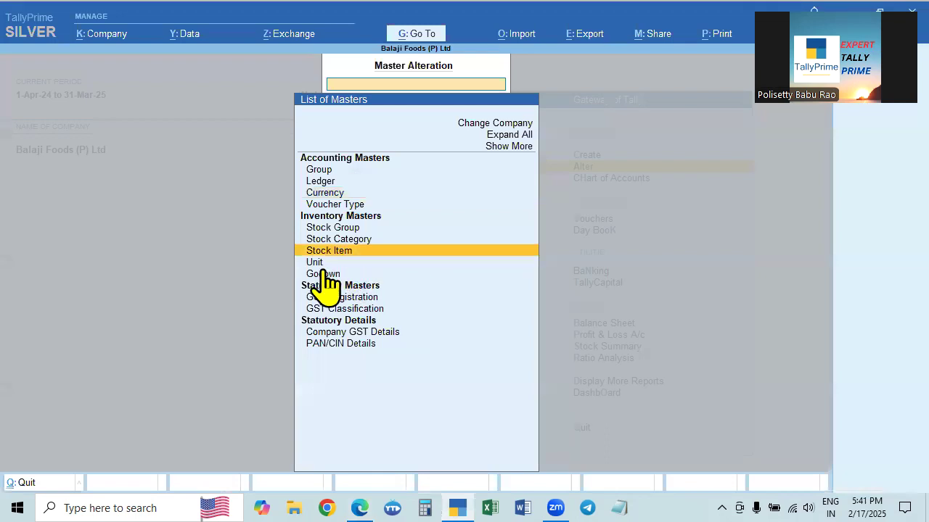
key("alt+Tab")
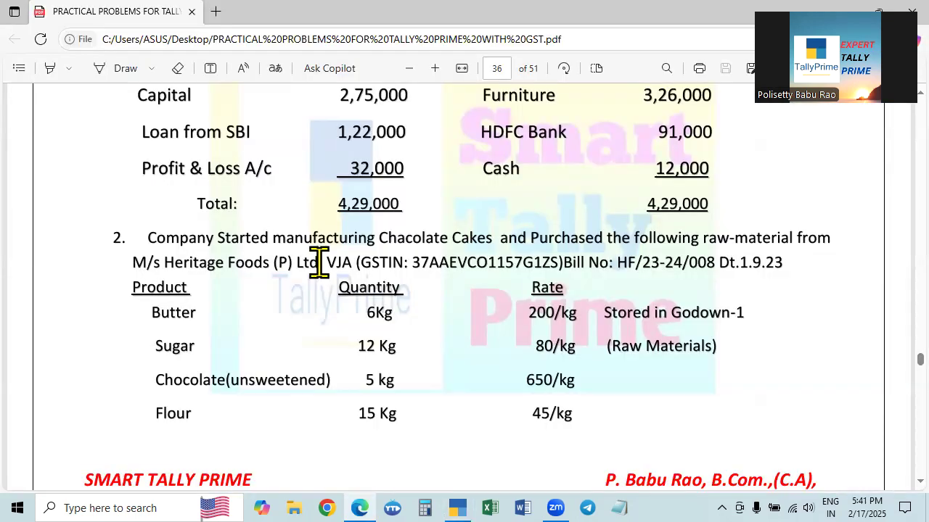
scroll(394, 394, "down", 6)
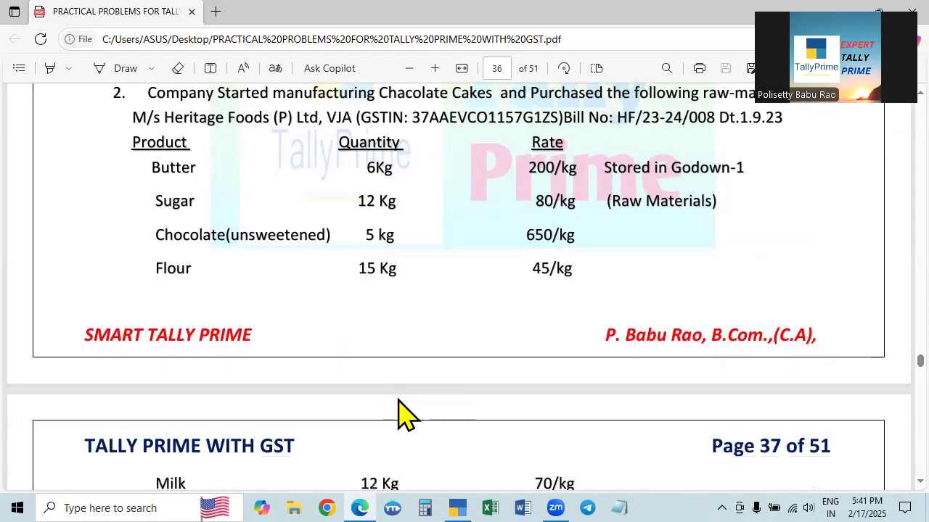
scroll(396, 355, "down", 2)
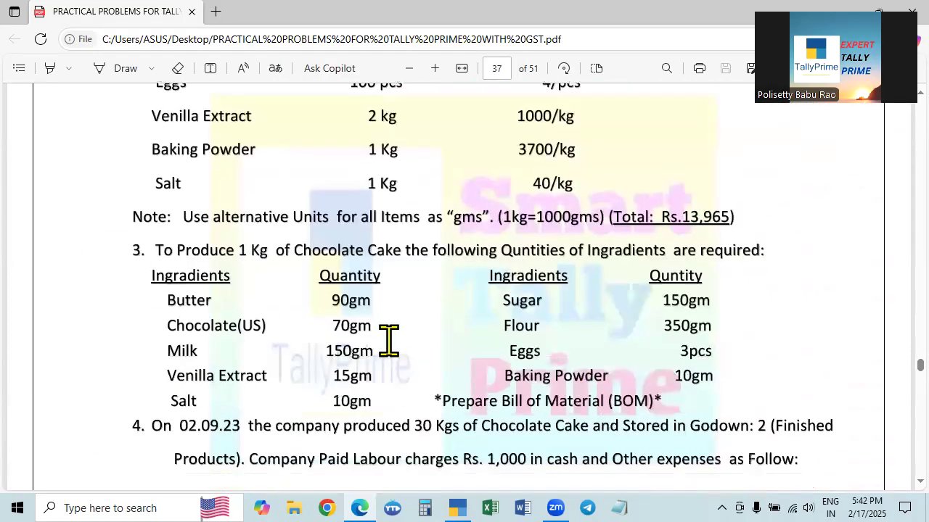
scroll(563, 207, "up", 2)
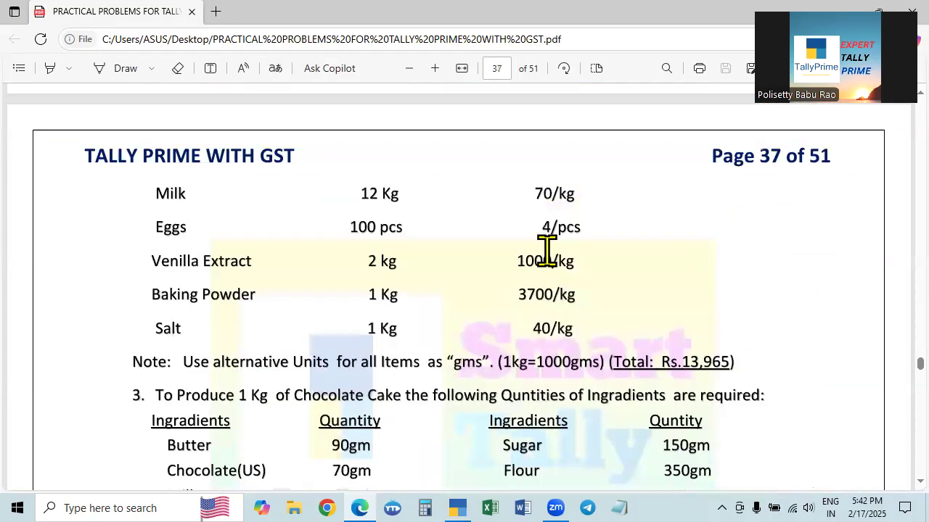
key("alt+Tab")
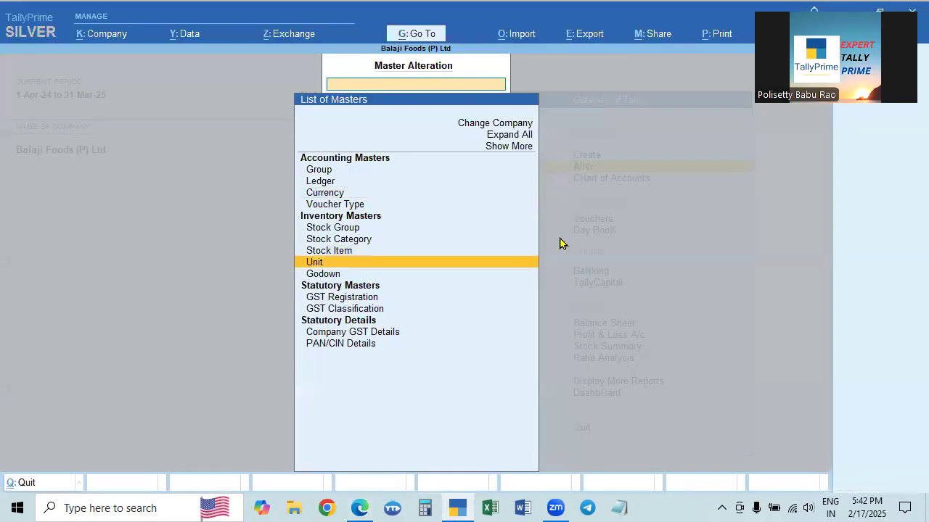
Open the Gms unit for alteration, review its formal name, UQC and decimal places, and accept it.
key("Return")
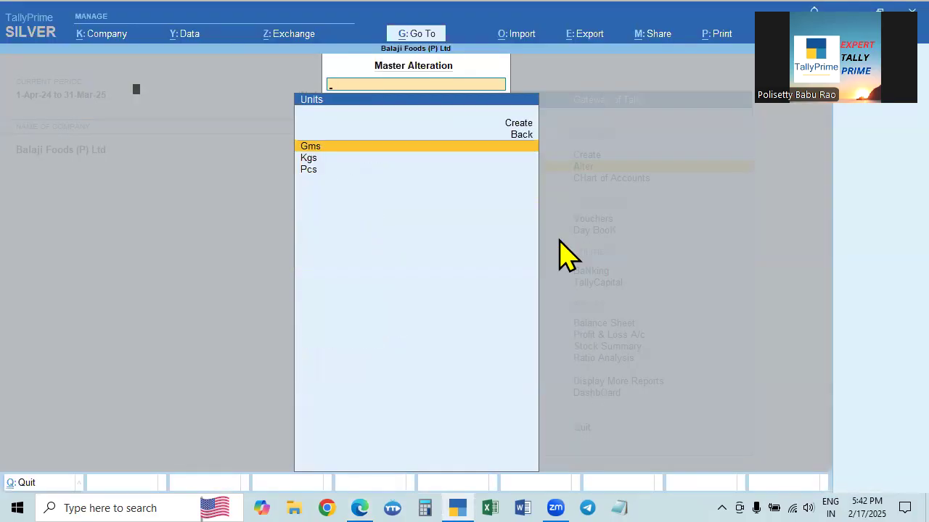
key("Return")
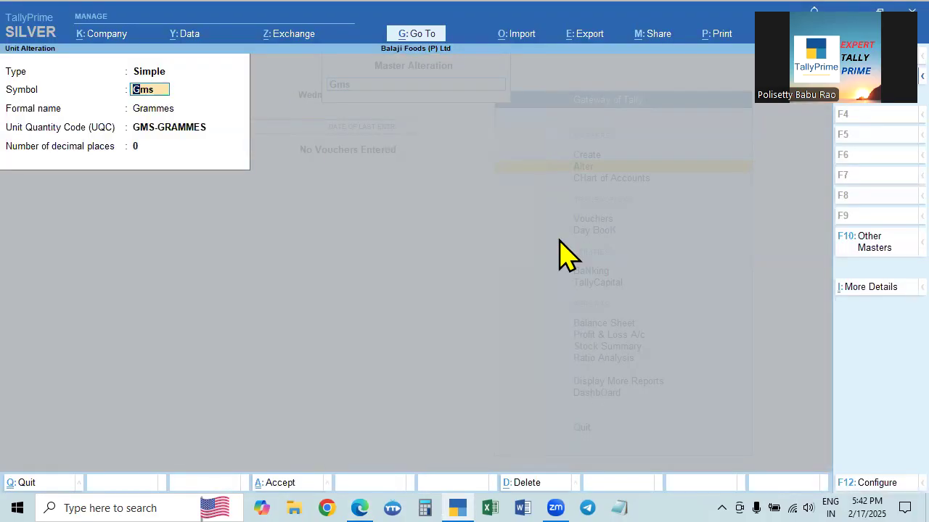
key("Return")
key("Return")
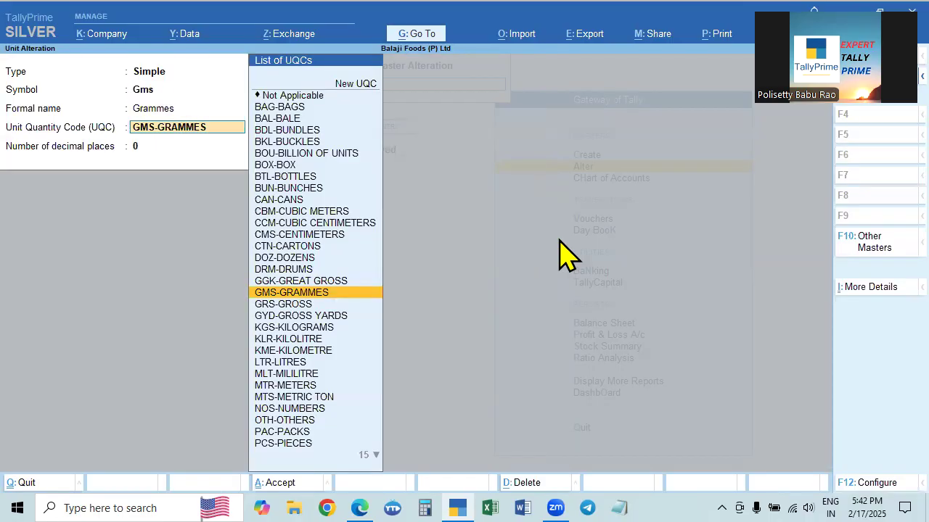
key("Return")
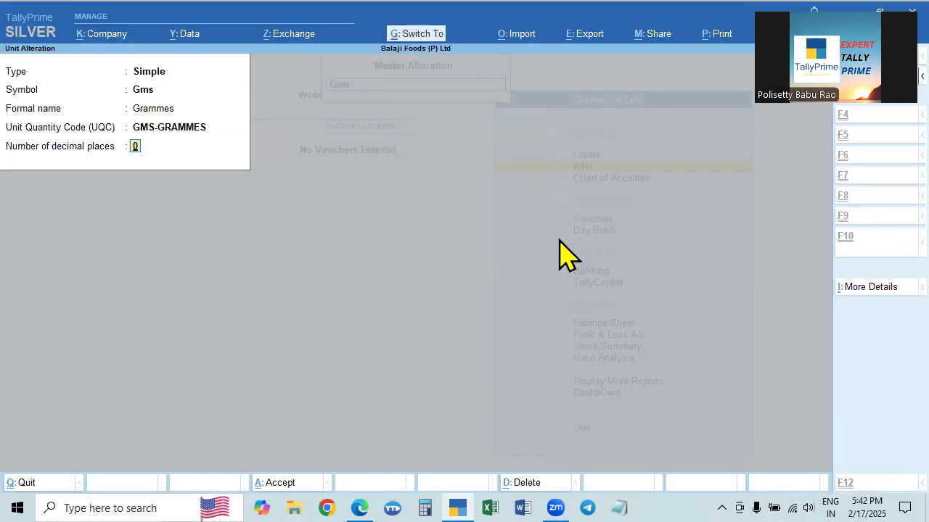
key("ctrl+a")
Open the Kgs unit for alteration, review its formal name, UQC and decimal places, and accept it.
key("Down")
key("Return")
key("Return")
key("Return")
key("Return")
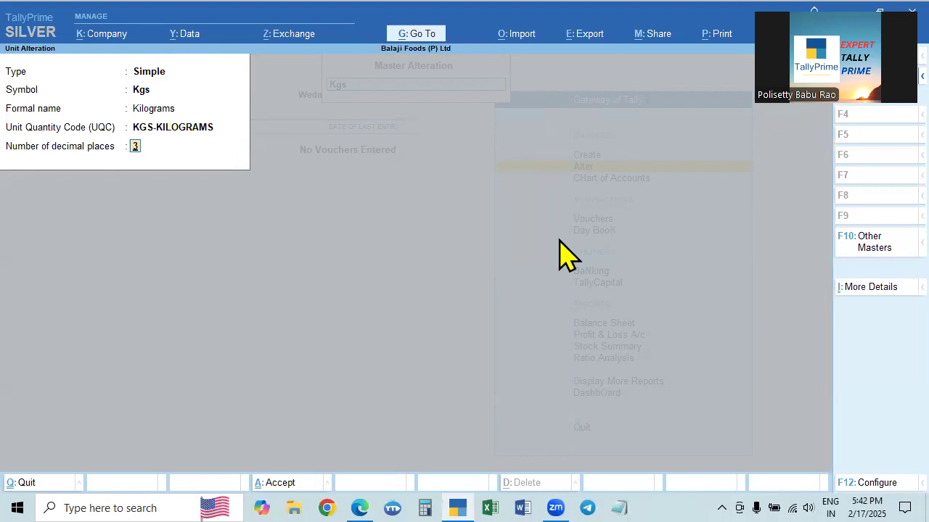
key("Return")
key("Return")
Open the Pcs unit for alteration, review its formal name, UQC and decimal places, and accept it.
key("Down")
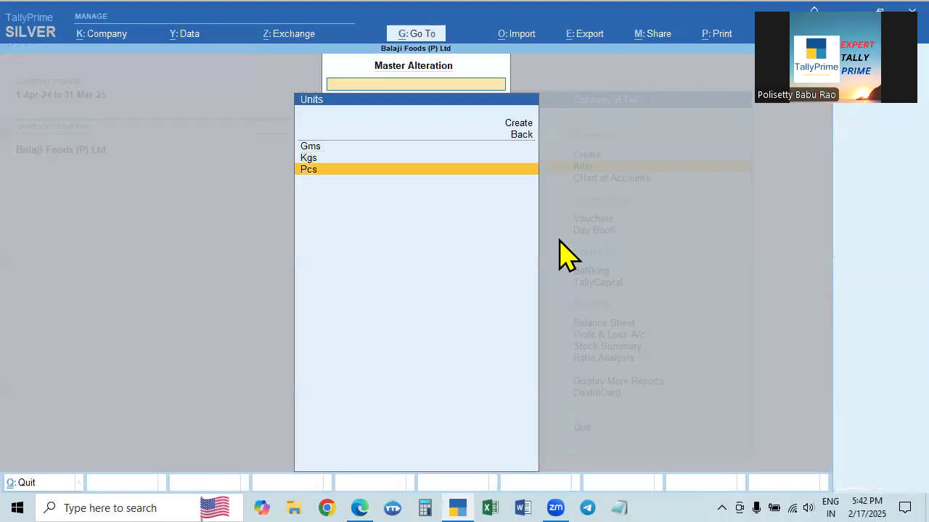
key("Return")
key("Return")
key("Return")
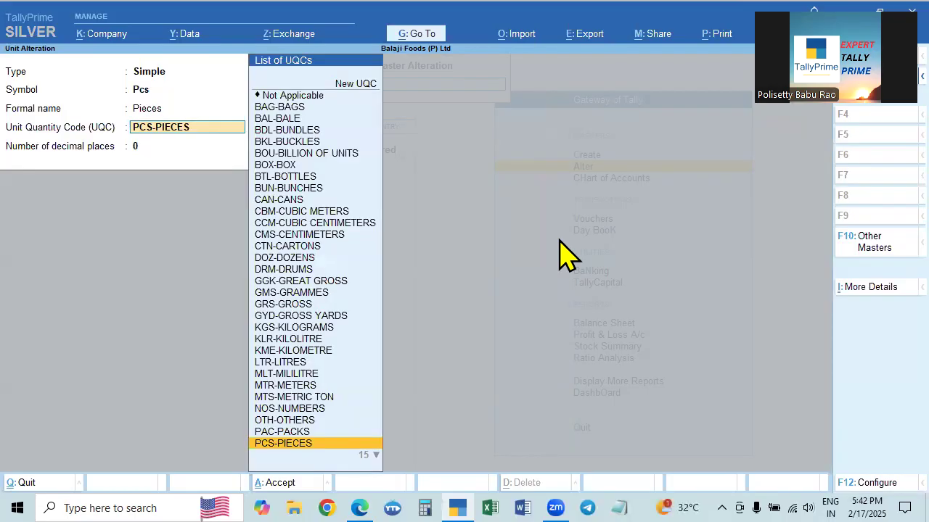
key("Return")
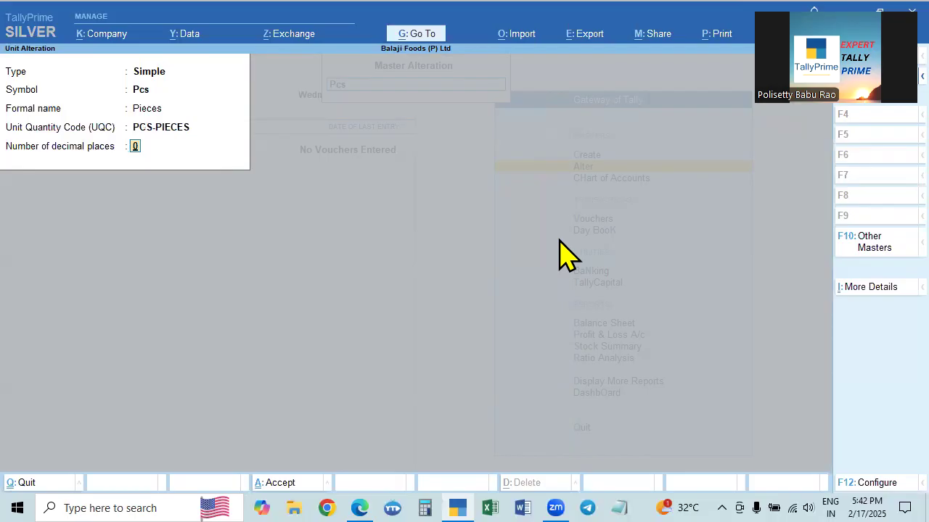
key("Return")
key("Return")
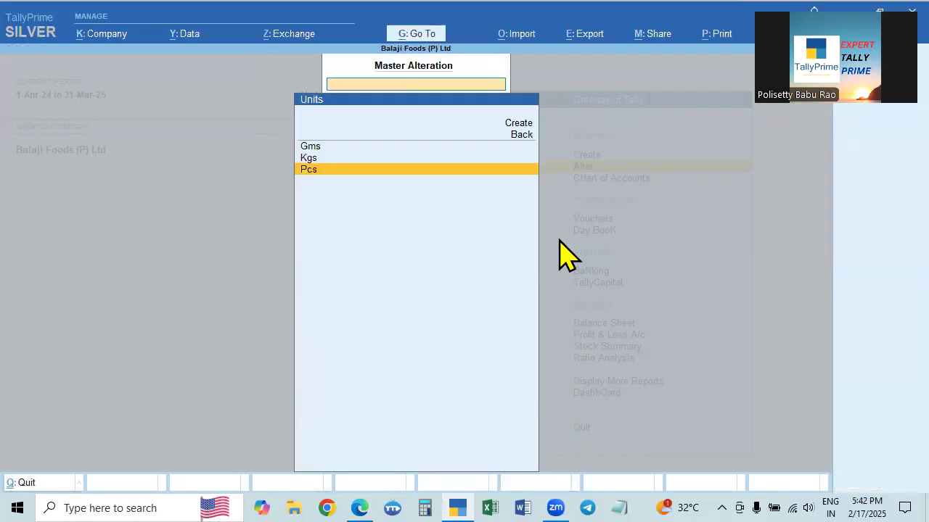
Compare the list of units with the raw-material quantities in the PDF and return to the list of masters.
key("alt+Tab")
key("alt+Tab")
key("alt+Tab")
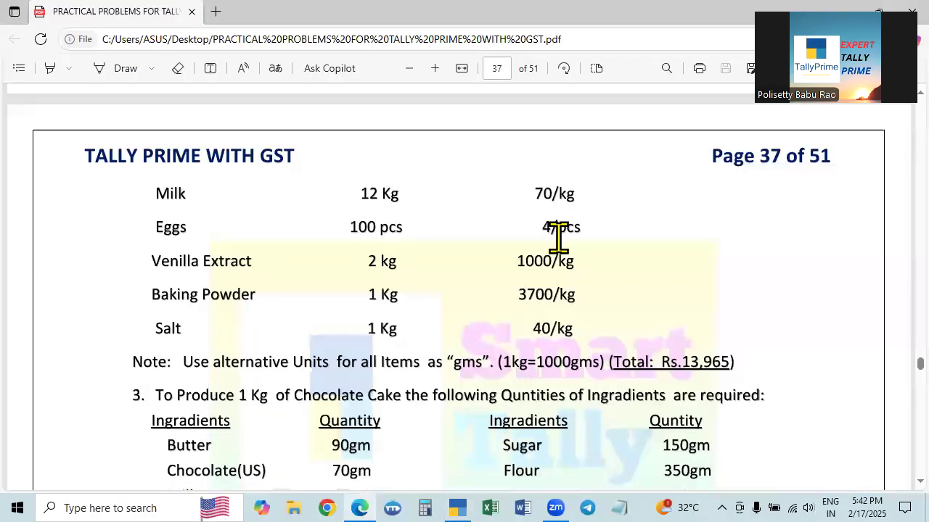
key("alt+Tab")
key("Escape")
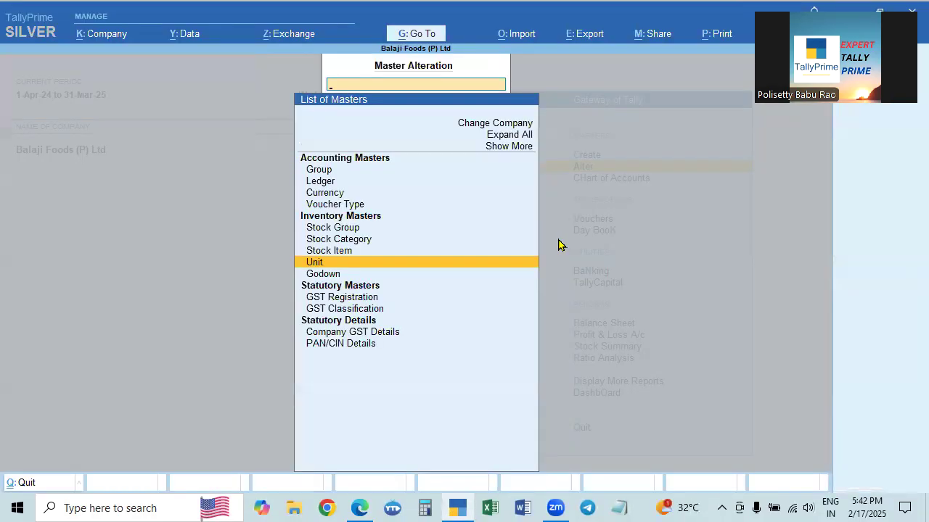
Open the list of godowns, compare it with the storage location given in the PDF, and return to the Gateway of Tally.
key("Down")
key("Return")
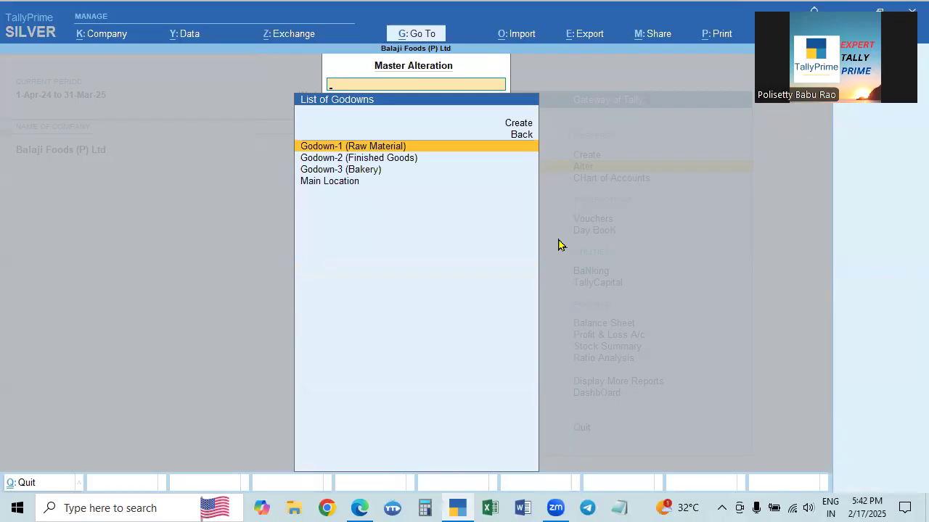
key("alt+Tab")
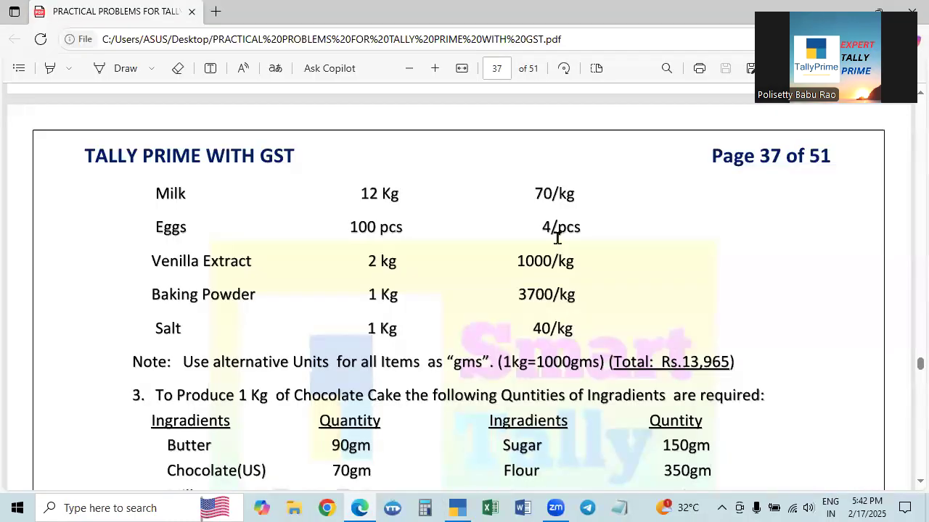
scroll(647, 416, "up", 5)
scroll(647, 415, "up", 2)
scroll(675, 439, "down", 2)
key("alt+Tab")
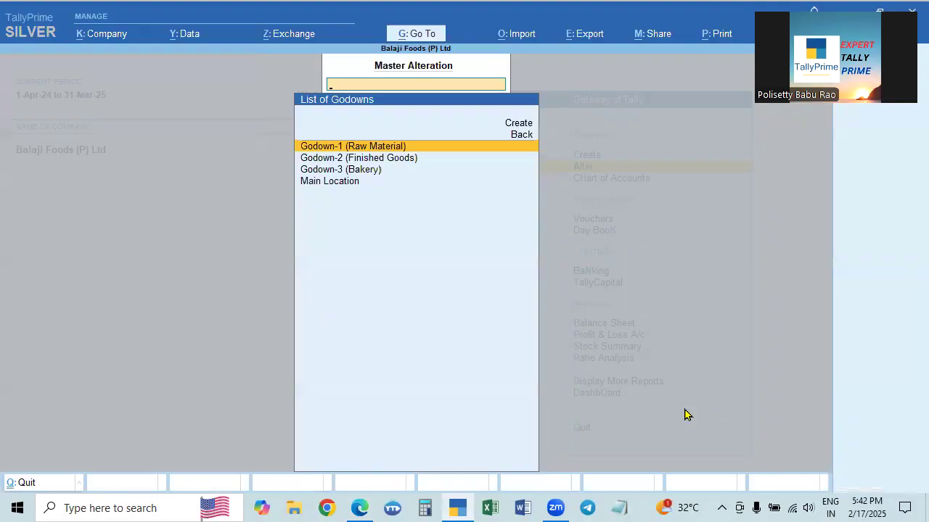
key("Down")
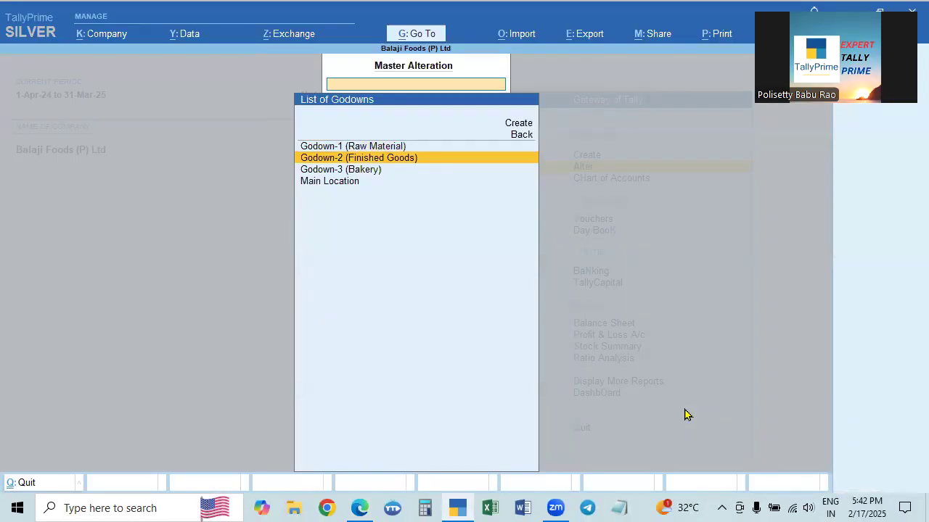
key("Down")
key("alt+Tab")
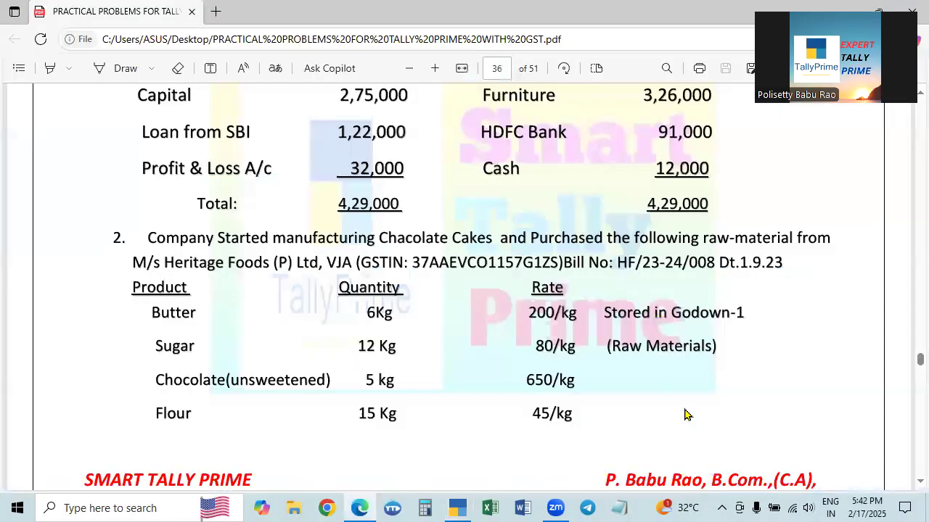
key("alt+Tab")
key("alt+Tab")
key("alt+Tab")
key("Escape")
key("Escape")
Start a purchase voucher for the raw-material bill in the PDF and set its voucher date to 1.5 (1 May 2024).
key("Down")
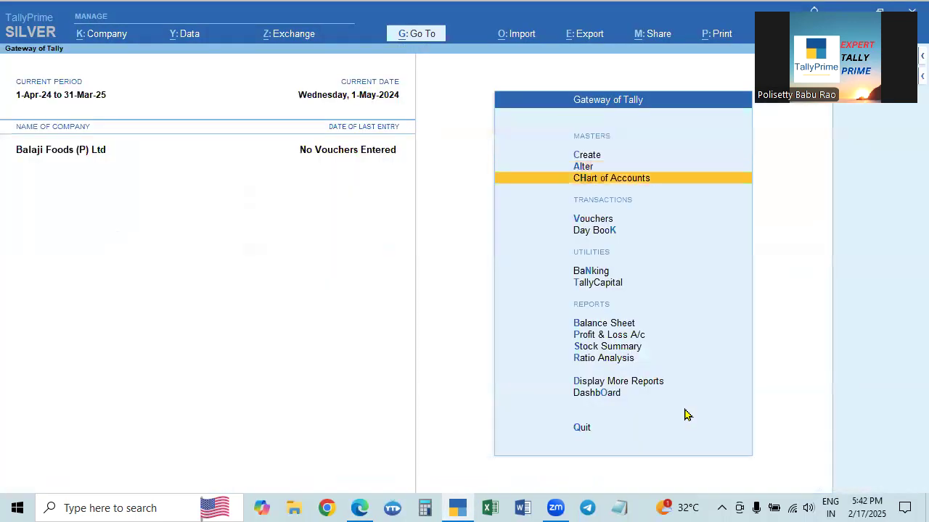
key("Down")
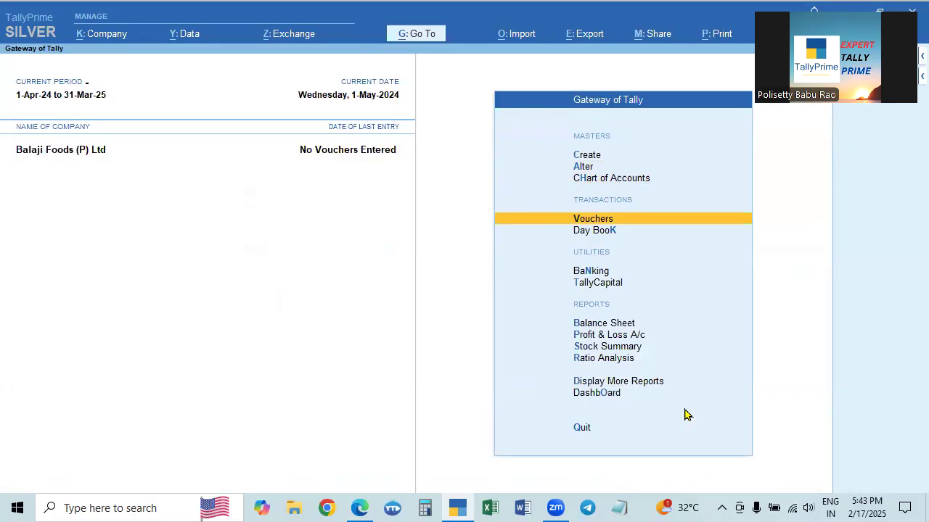
key("Return")
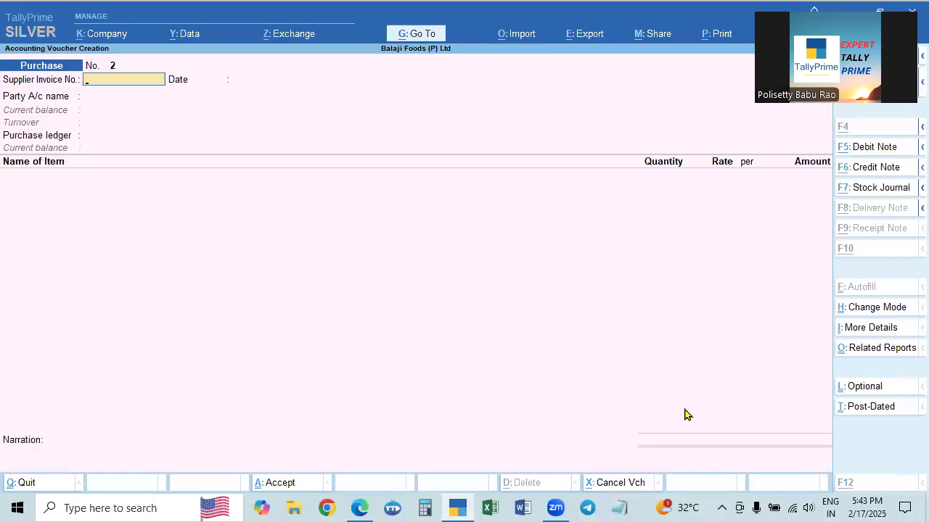
key("alt+Tab")
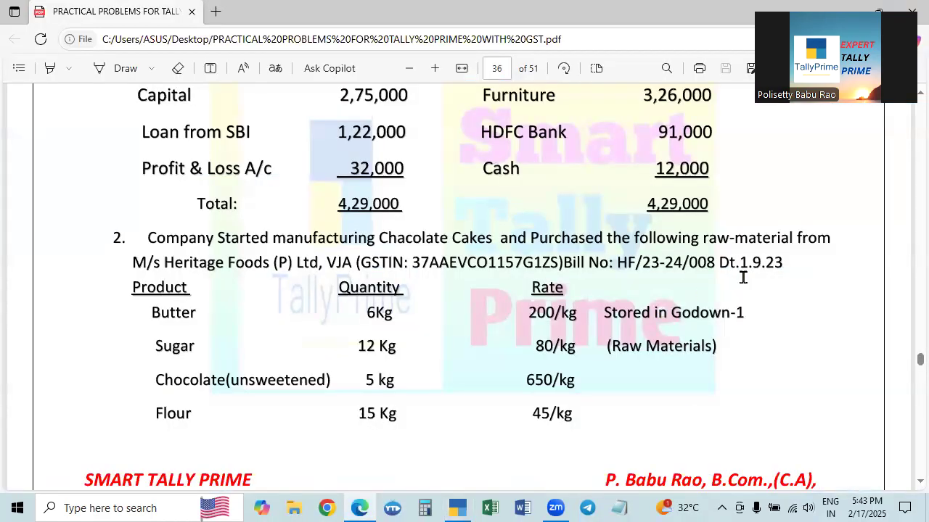
key("alt+Tab")
key("F2")
type("1.5")
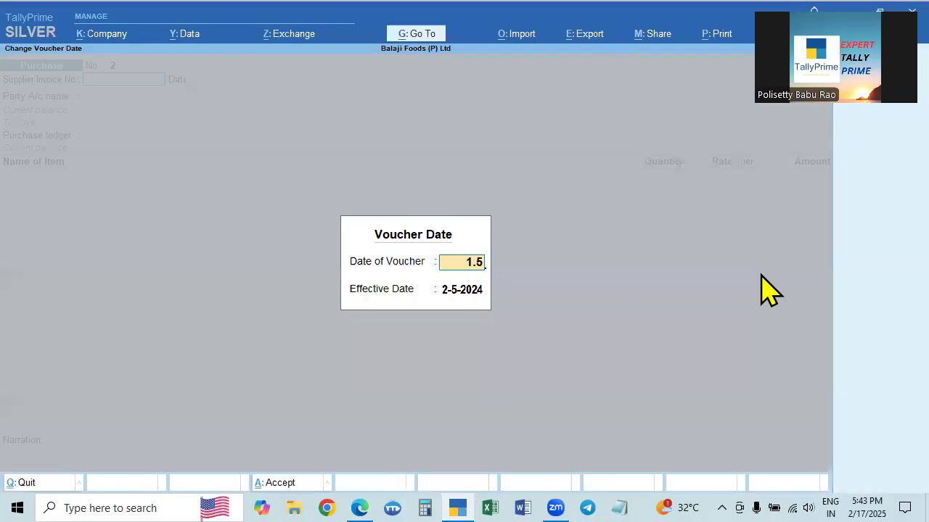
key("Return")
key("Return")
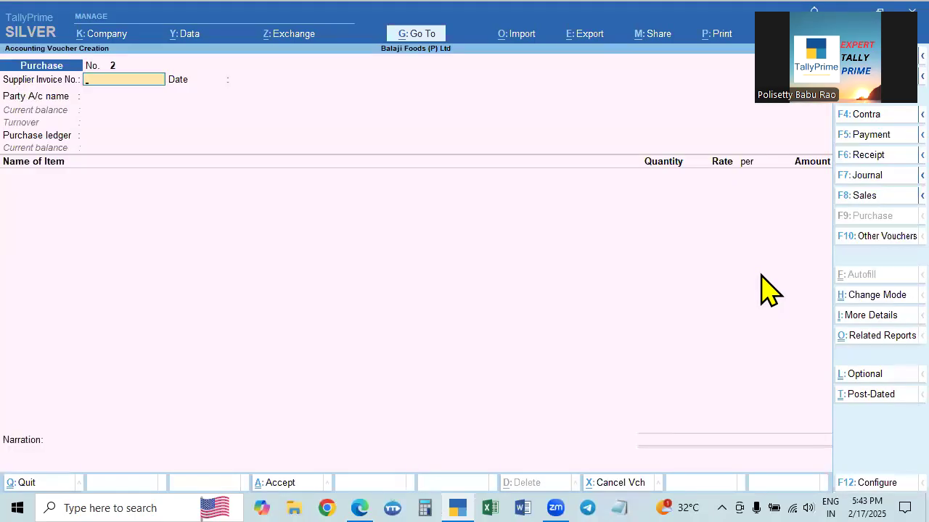
Copy the bill number HF/23-24/008 from the PDF into the purchase voucher's supplier invoice number and accept 1-May-24 as its date.
key("alt+Tab")
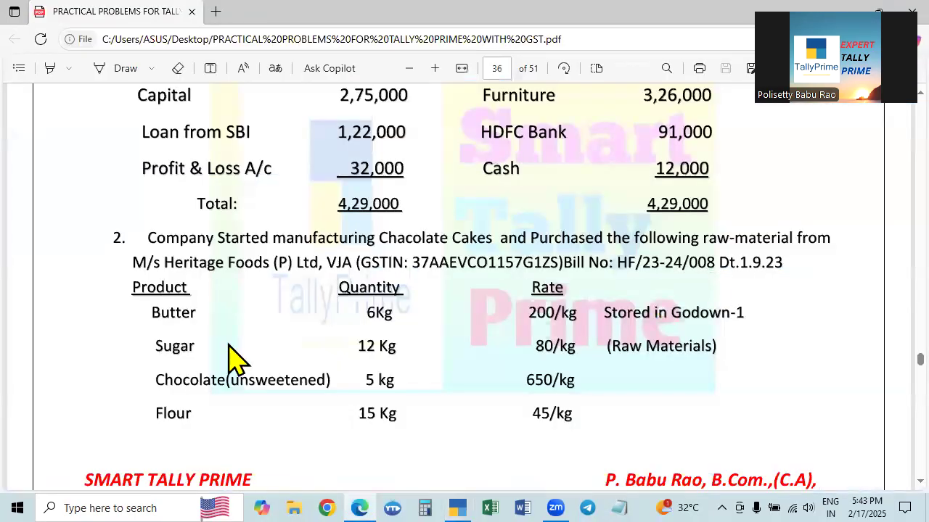
left_click_drag(617, 270, 715, 265)
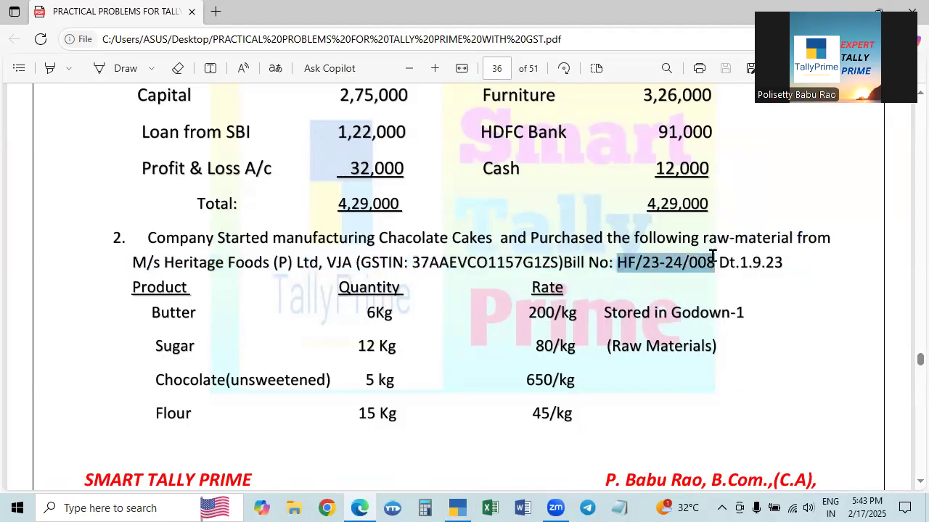
key("ctrl+c")
key("alt+Tab")
key("ctrl+v")
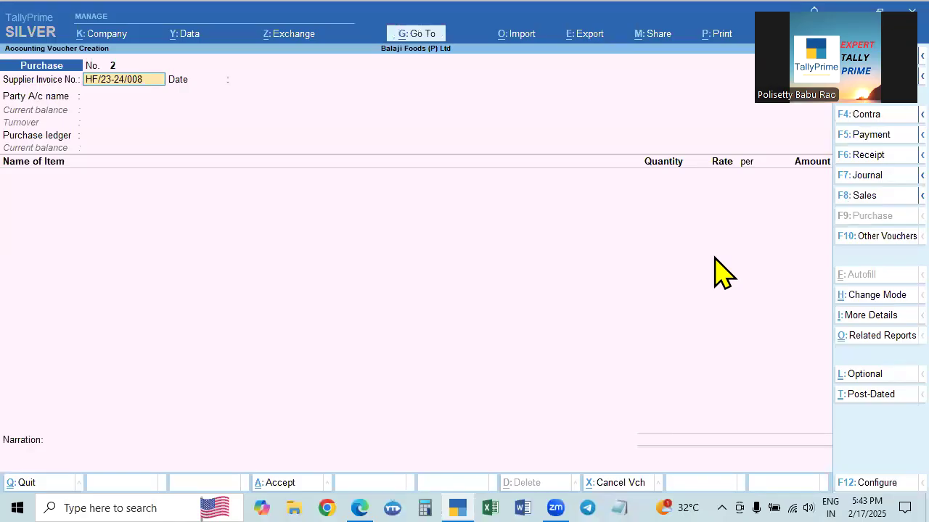
key("Return")
key("Return")
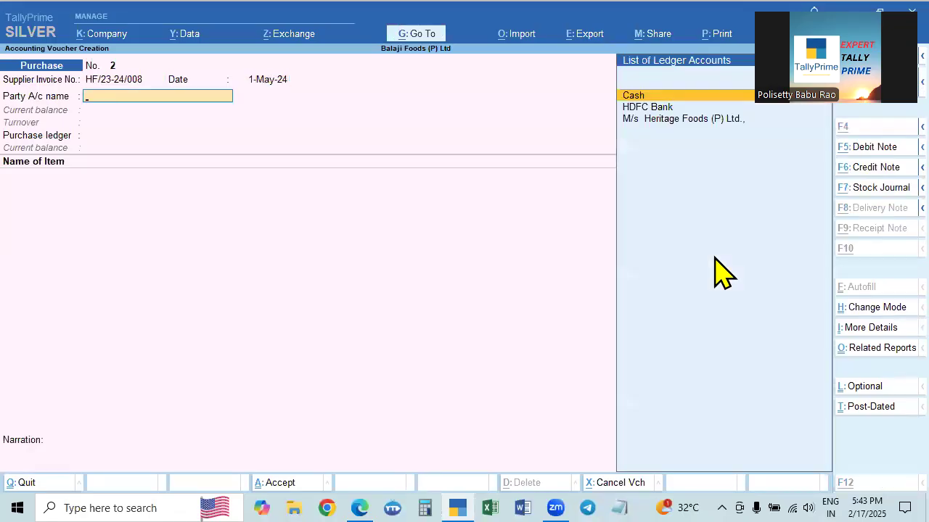
Choose M/s Heritage Foods (P) Ltd. as the party account, review its ledger master's mailing and tax details, and save it.
key("alt+Tab")
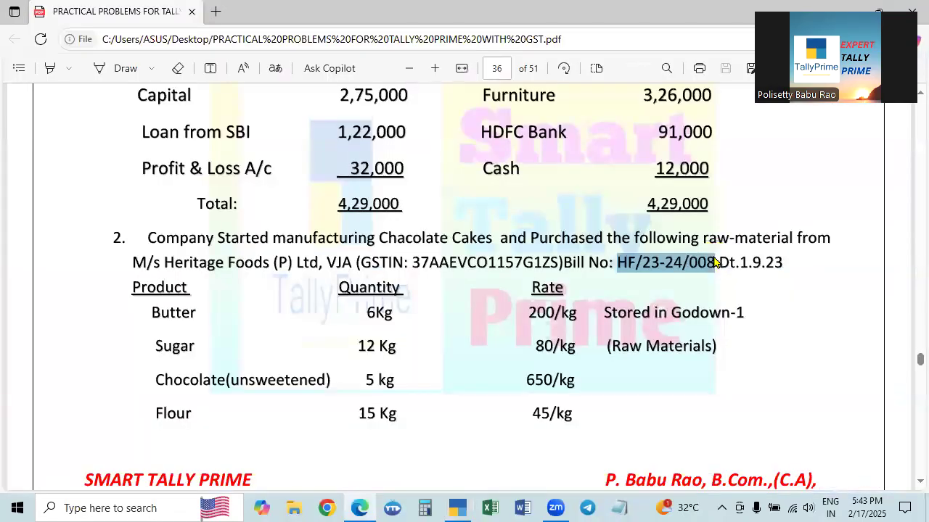
key("alt+Tab")
left_click(682, 122)
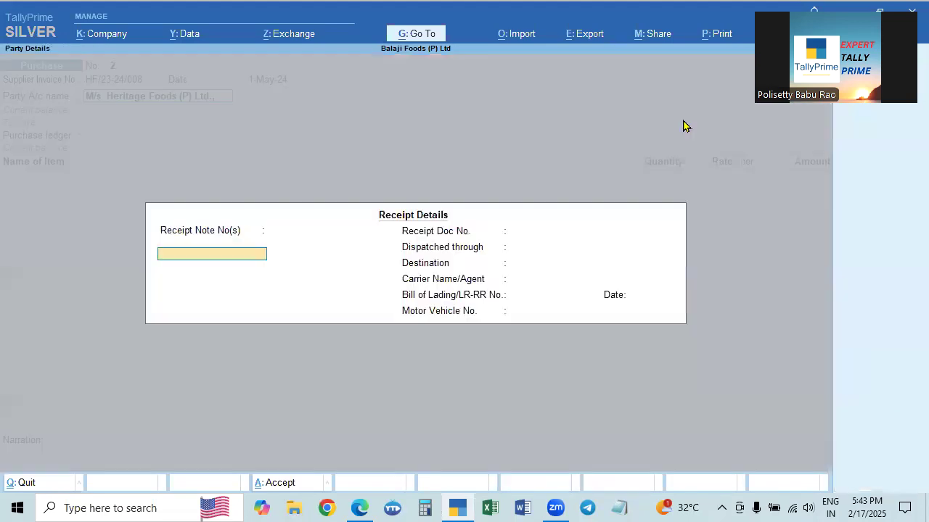
key("Escape")
key("ctrl+Return")
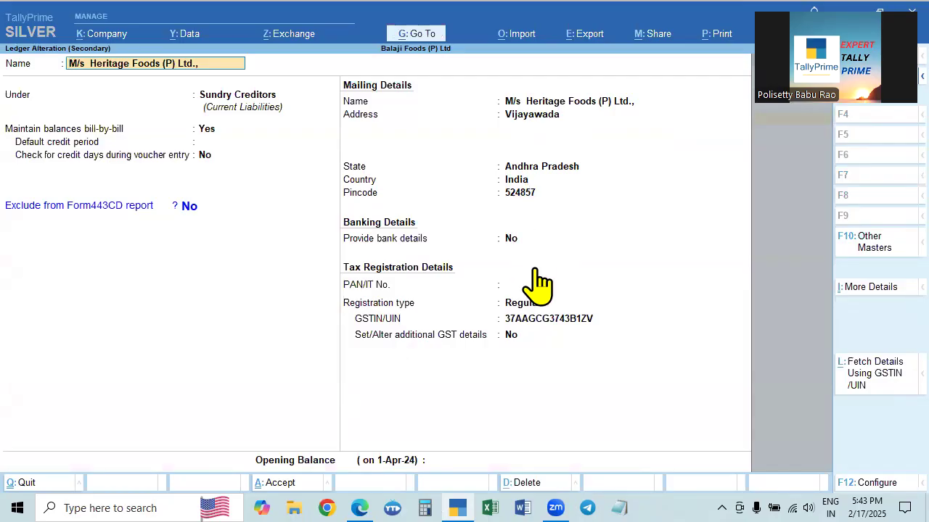
key("ctrl+a")
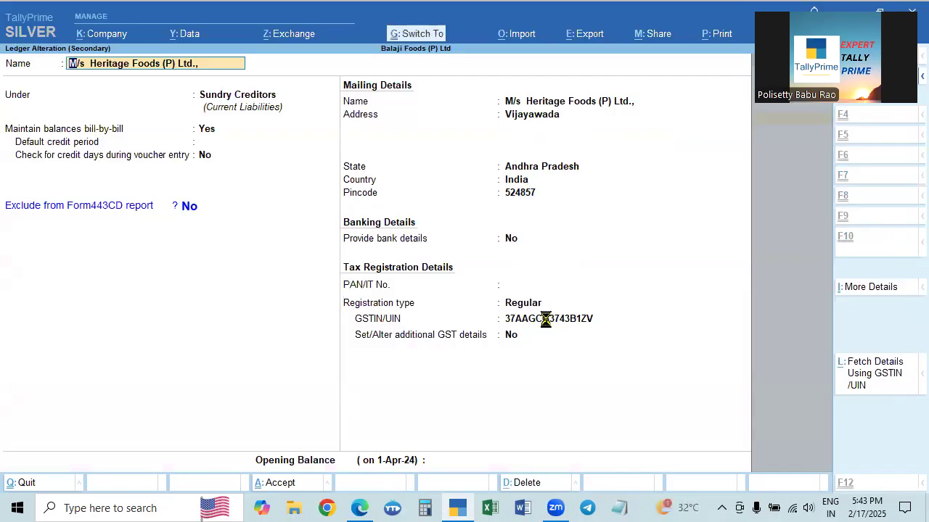
Accept the receipt and party details, set the purchase ledger to Purchases, and consult the PDF for the items.
key("ctrl")
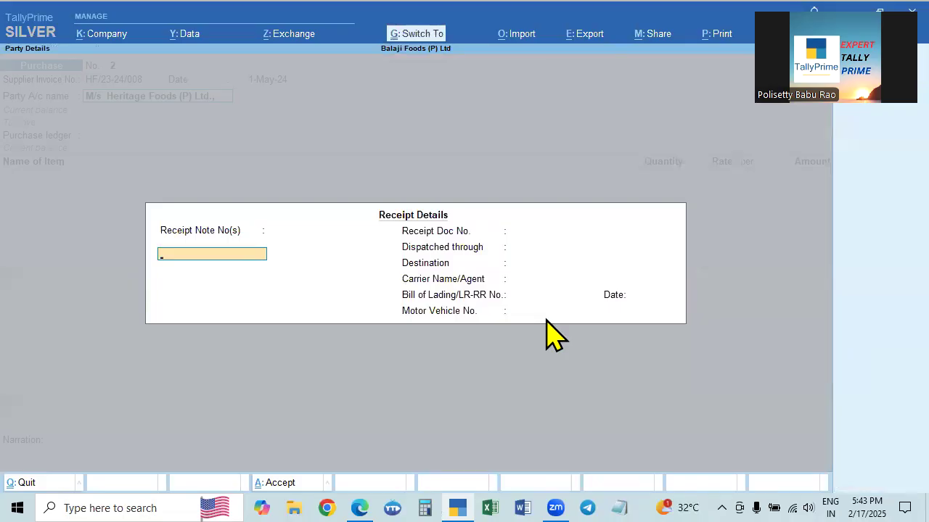
key("ctrl+a")
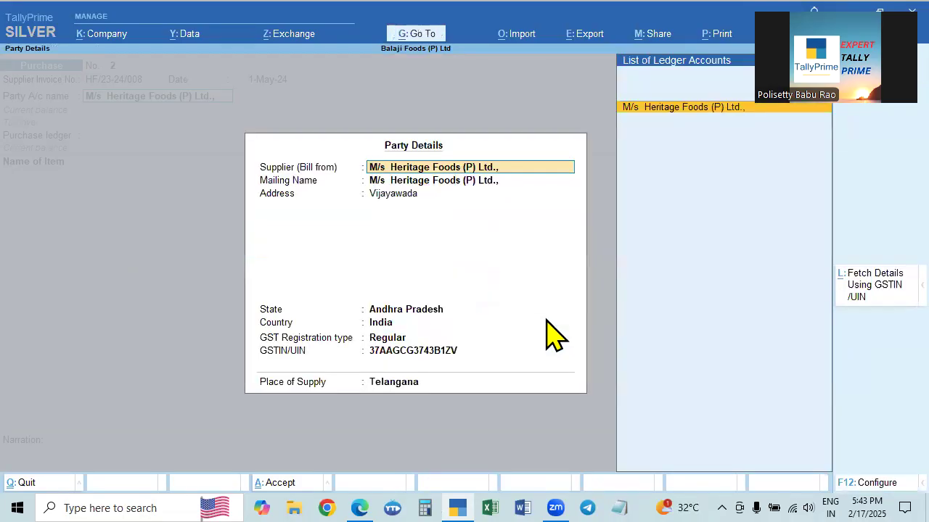
key("Return")
key("ctrl+a")
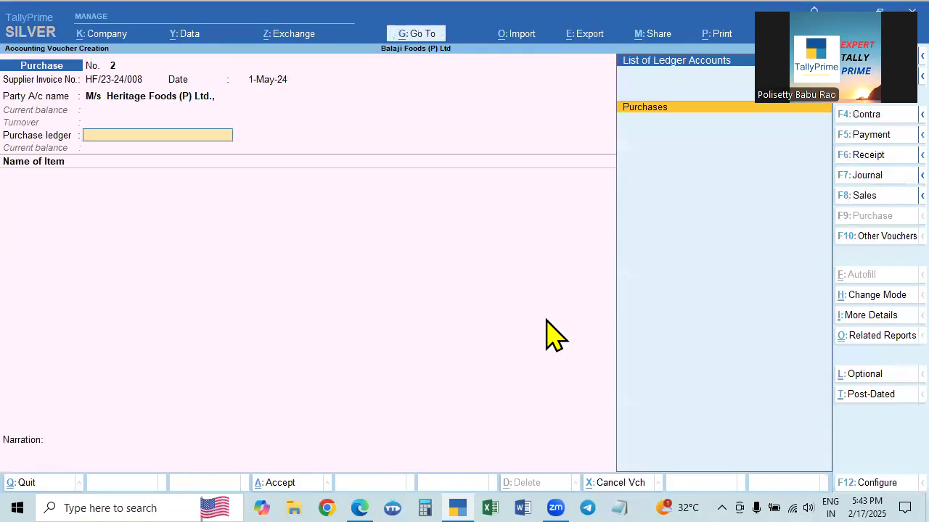
key("Return")
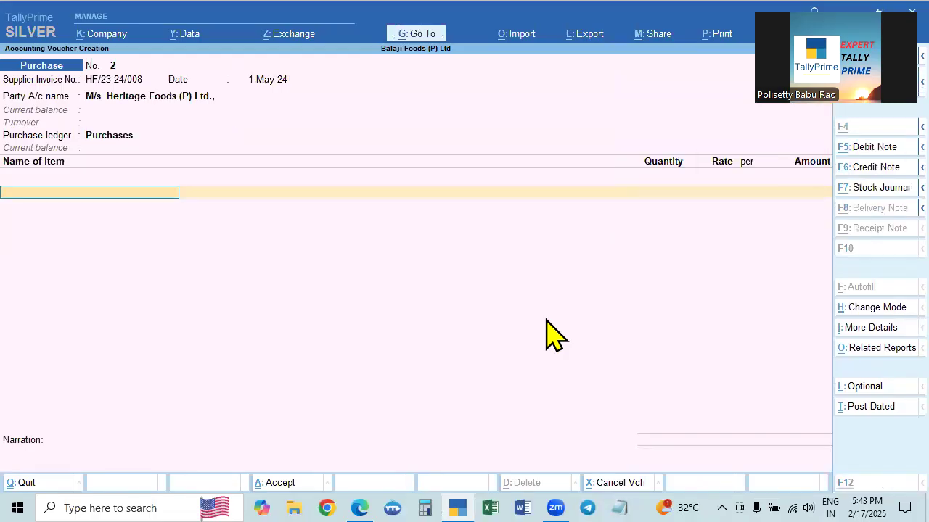
key("alt+Tab")
key("alt+Tab")
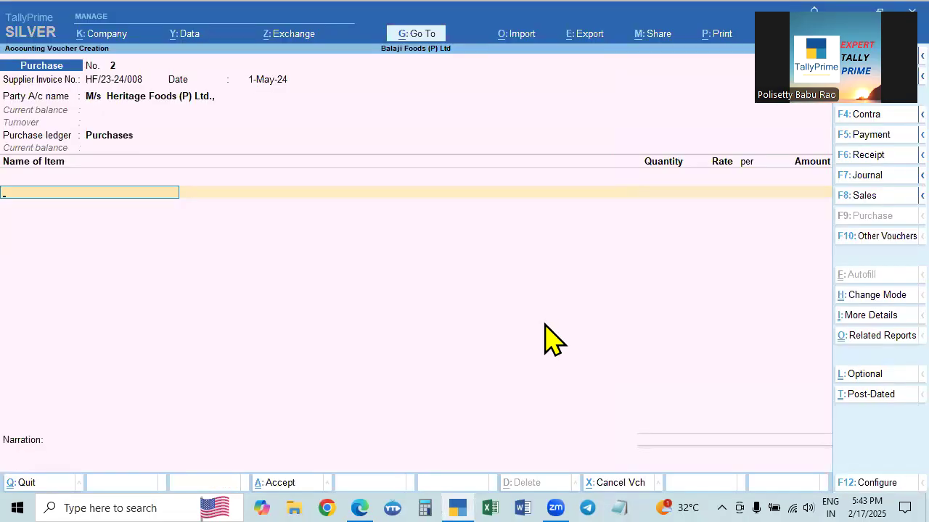
Review the raw-material list in the PDF: each product's quantity and rate, the storage godown, and the note on alternate units.
key("alt+Tab")
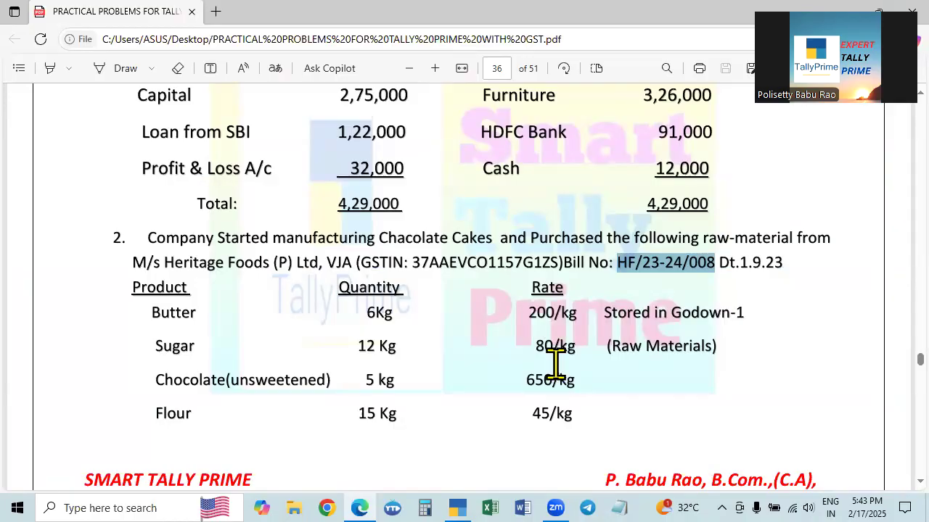
key("alt+Tab")
key("alt+Tab")
scroll(555, 366, "up", 2)
scroll(555, 367, "down", 2)
key("alt+Tab")
key("alt+Tab")
scroll(569, 420, "down", 4)
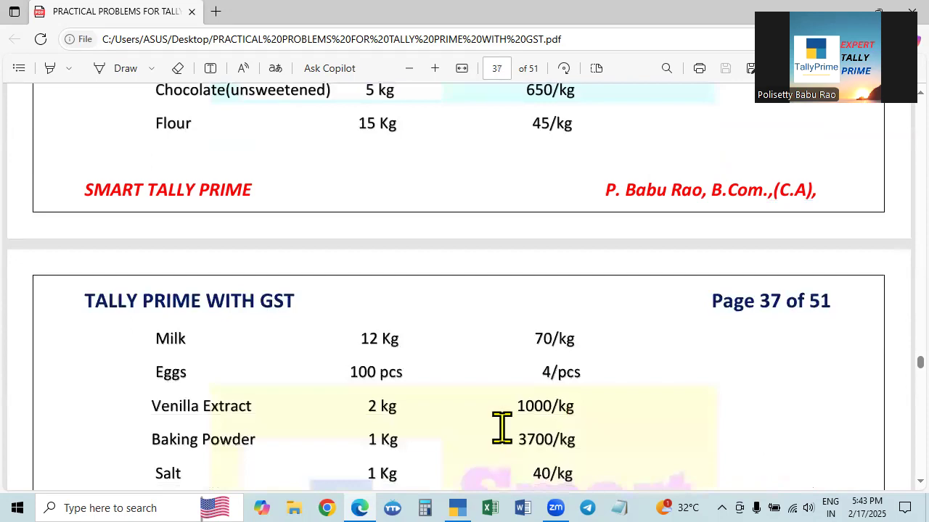
scroll(502, 428, "down", 6)
scroll(378, 290, "up", 2)
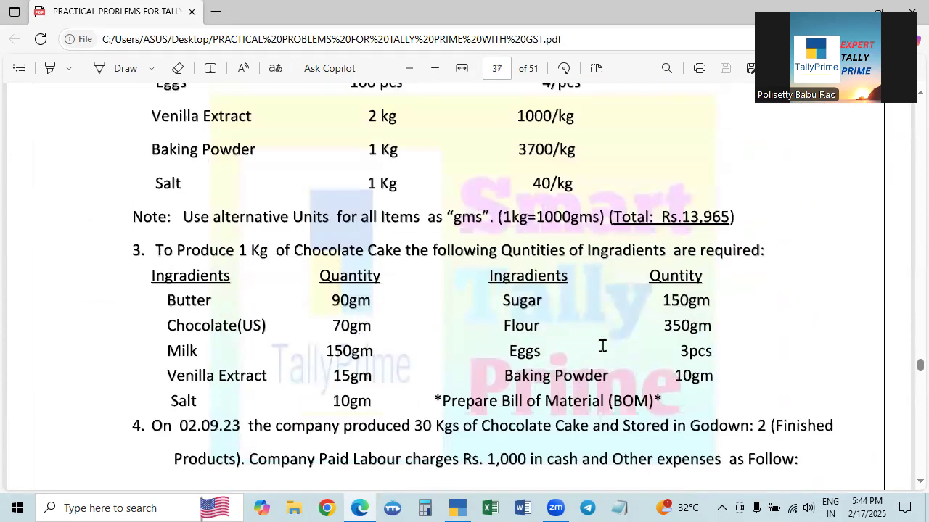
scroll(608, 346, "up", 2)
key("alt+Tab")
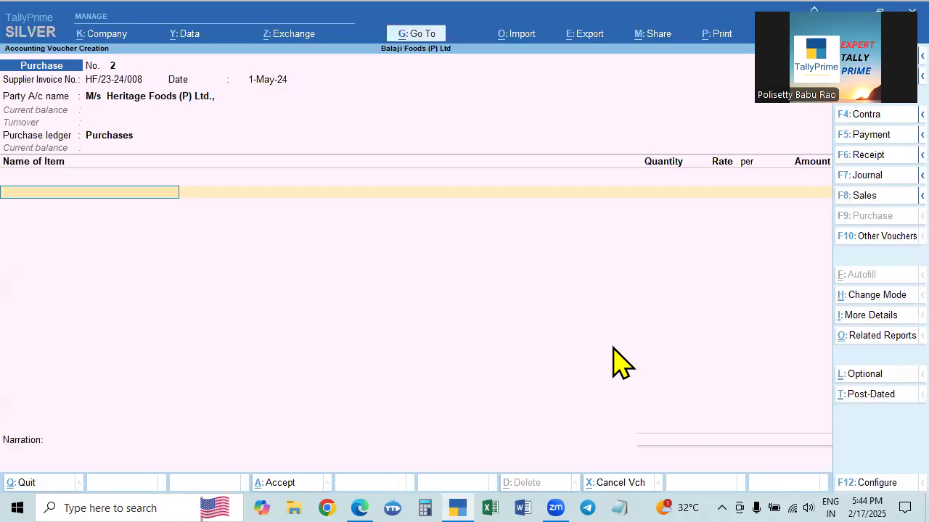
key("alt+Tab")
key("alt+Tab")
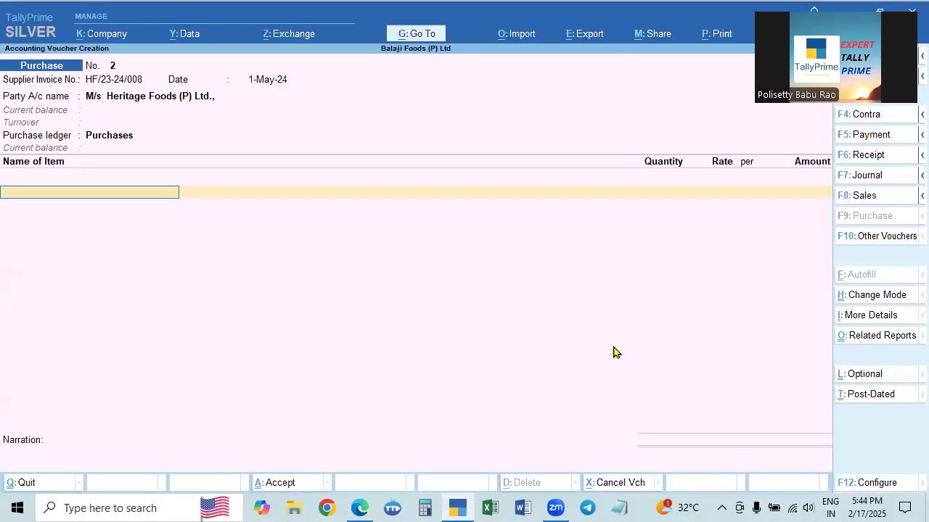
key("alt+Tab")
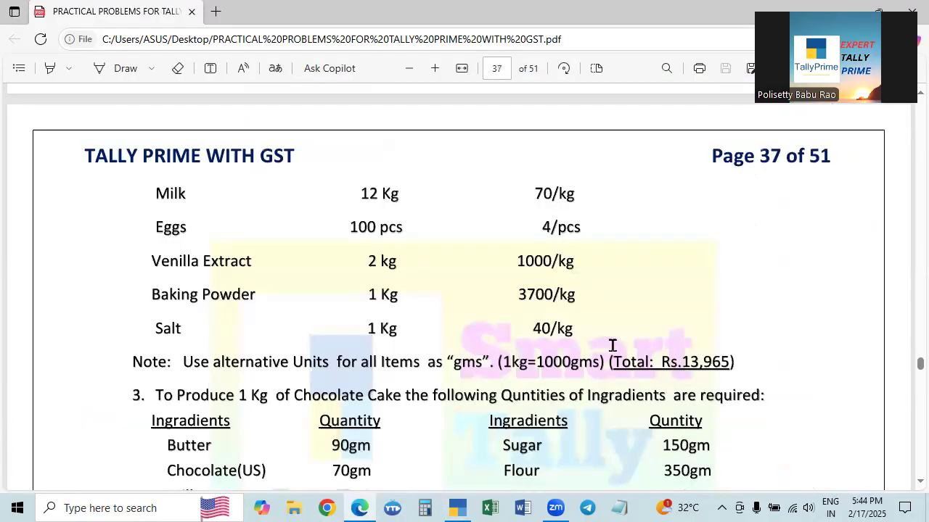
scroll(611, 346, "up", 3)
scroll(612, 346, "up", 2)
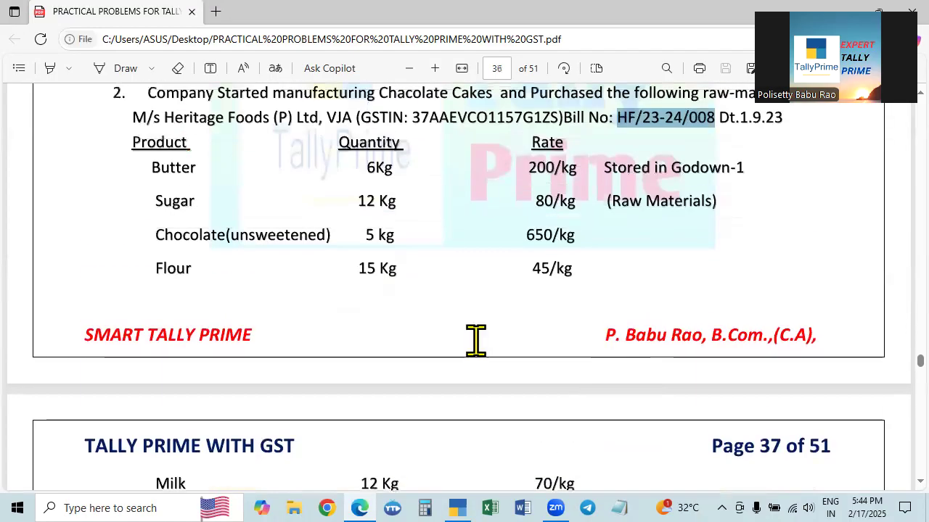
key("alt+Tab")
type("Bu")
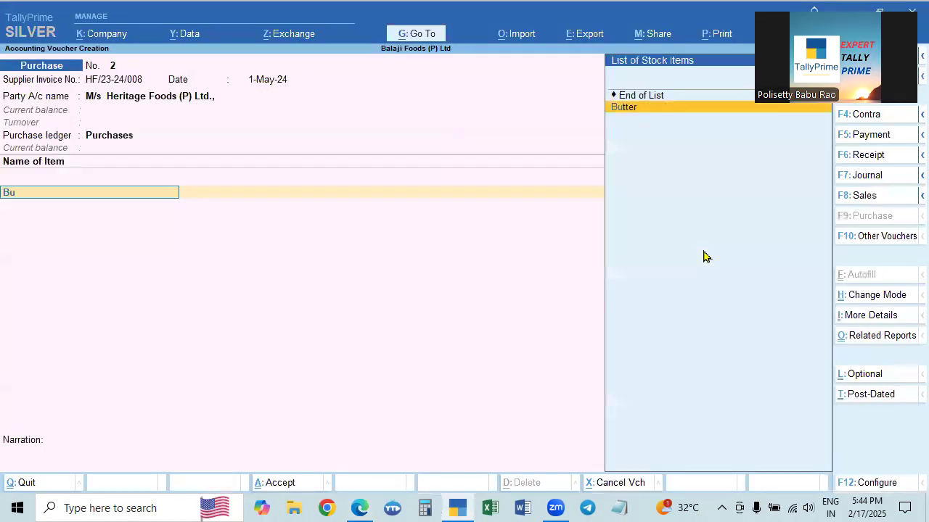
key("BackSpace")
key("BackSpace")
key("BackSpace")
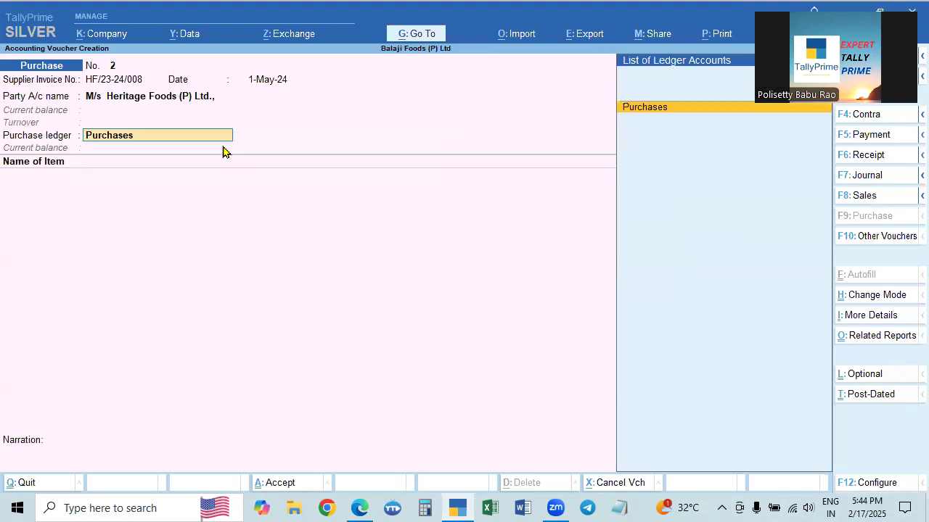
left_click(164, 101)
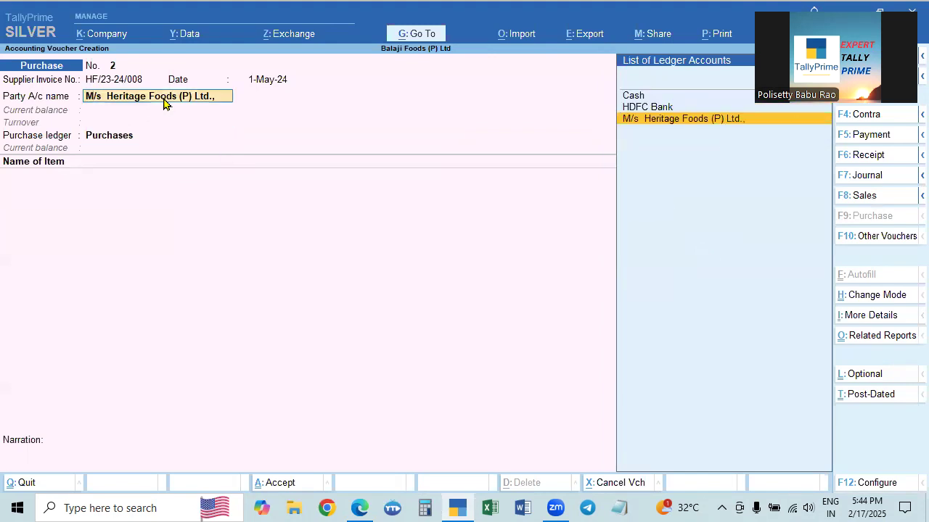
key("BackSpace")
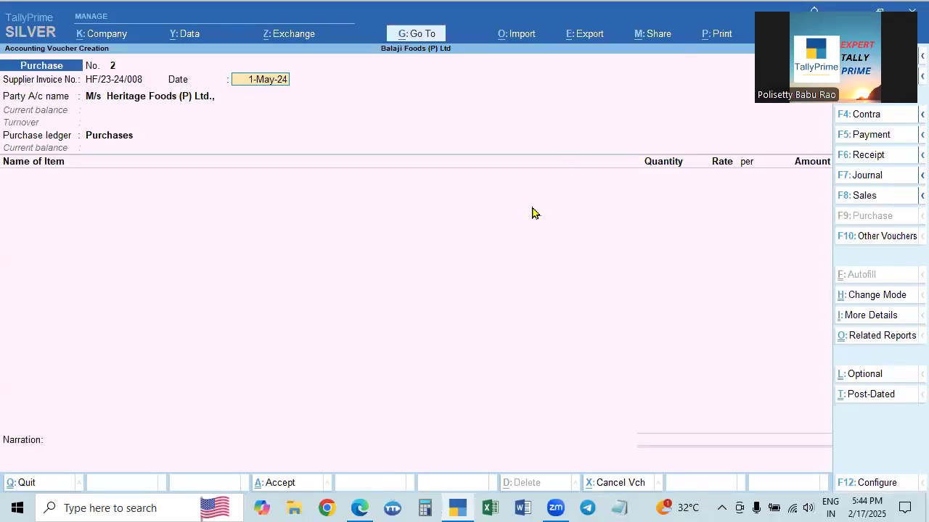
Keep Purchases as the purchase ledger and choose Butter as the first stock item of the purchase voucher.
left_click(124, 136)
key("Return")
key("alt+Tab")
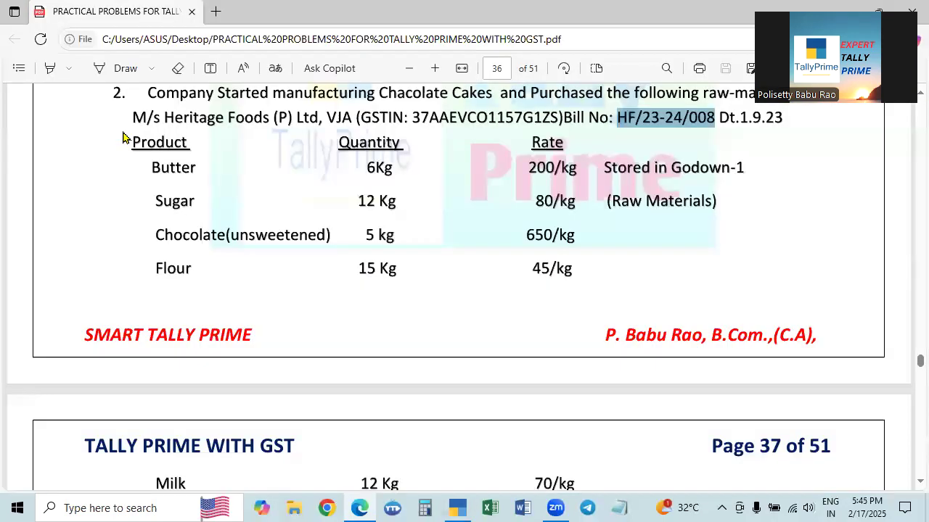
key("alt+Tab")
type("Bu")
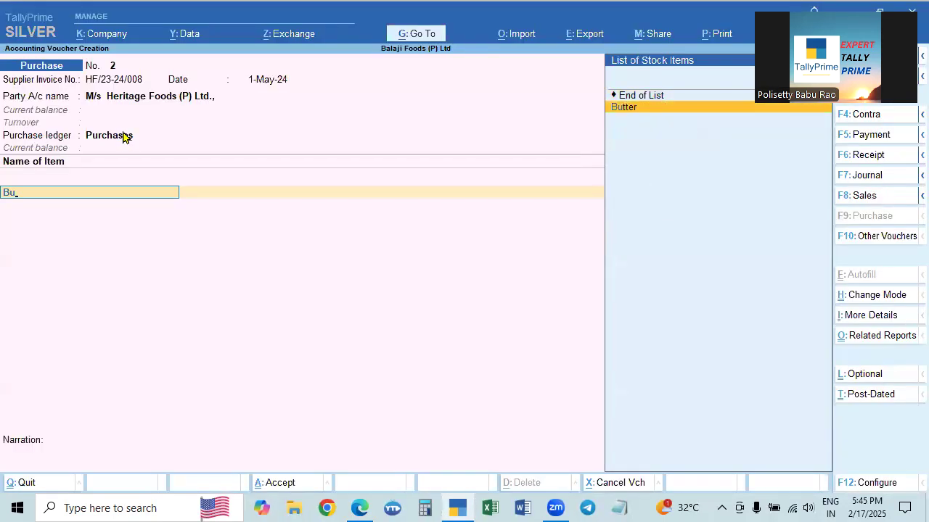
key("Return")
key("Escape")
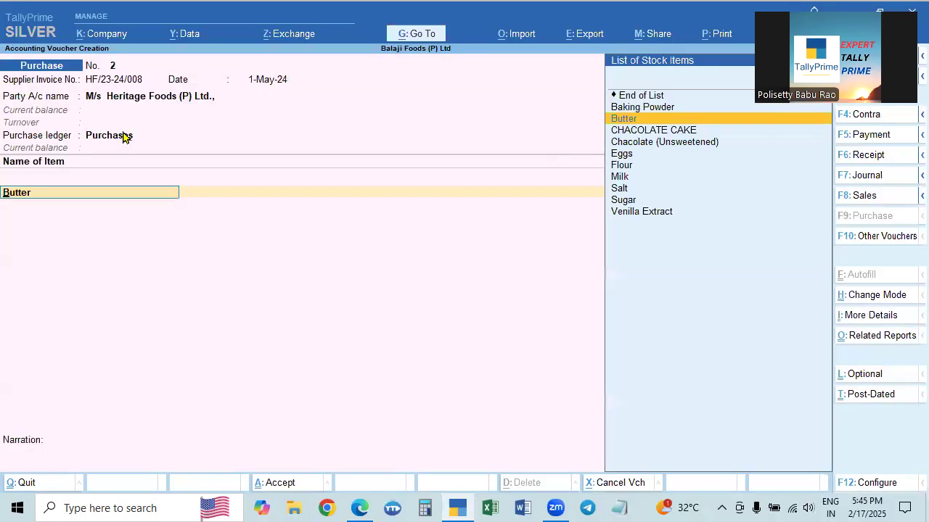
key("Return")
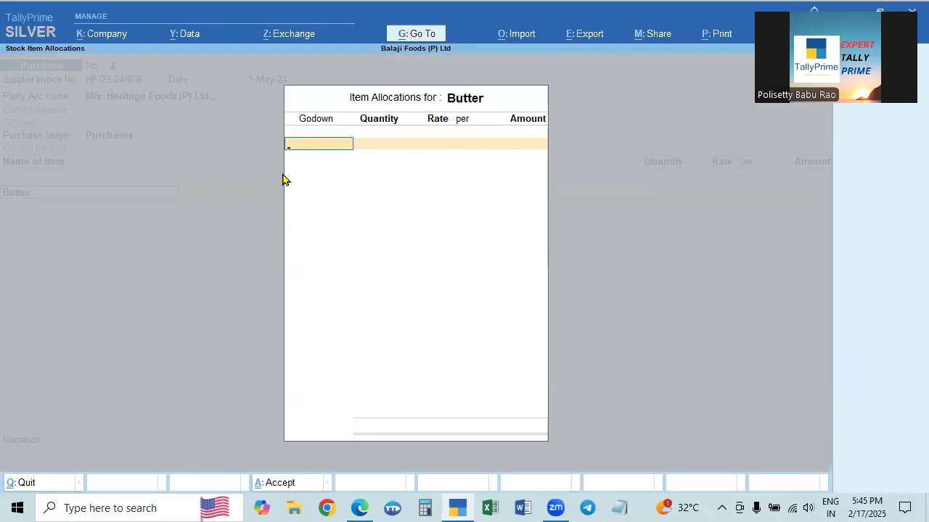
key("Escape")
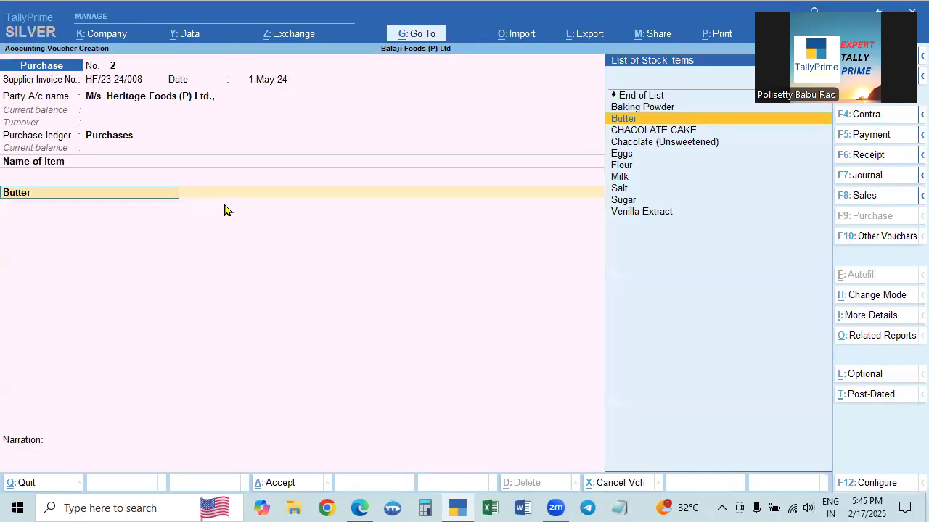
Open the Butter stock item master for alteration and enable Use Alternate Units in its configuration.
key("ctrl+Return")
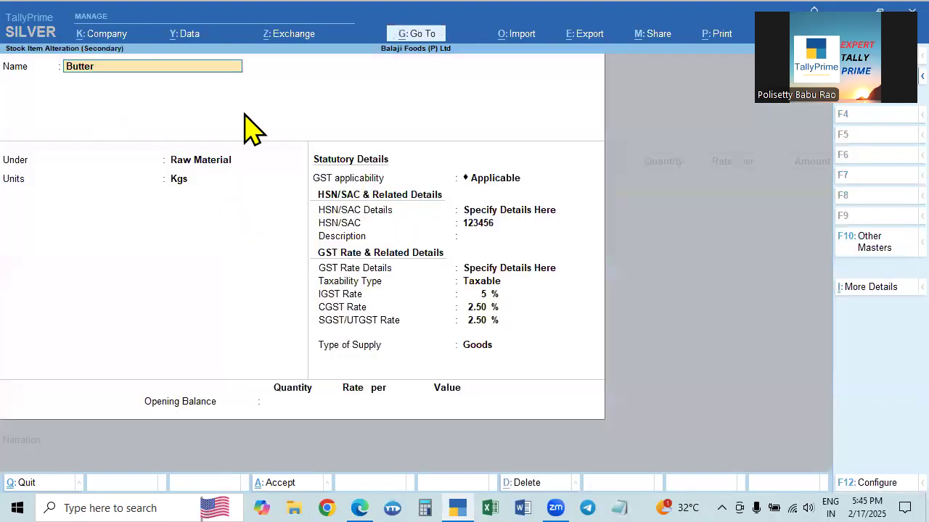
left_click(178, 181)
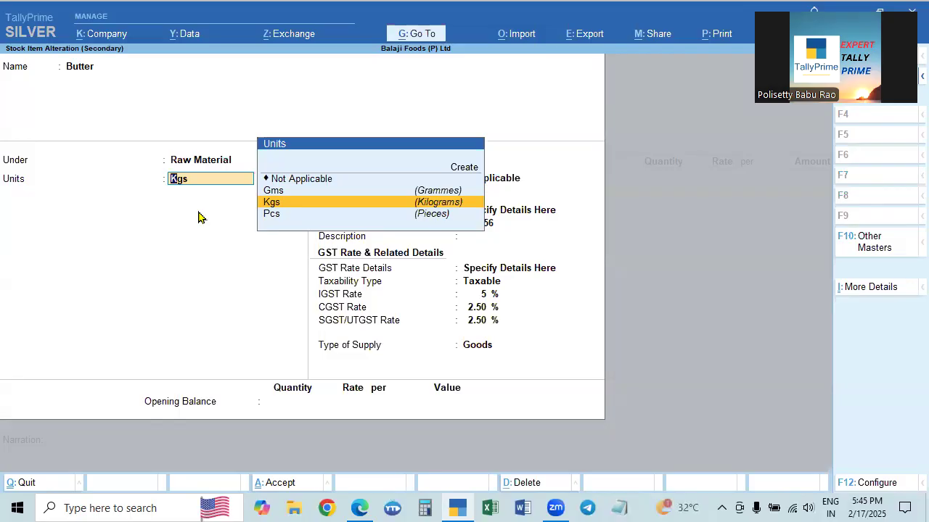
key("F12")
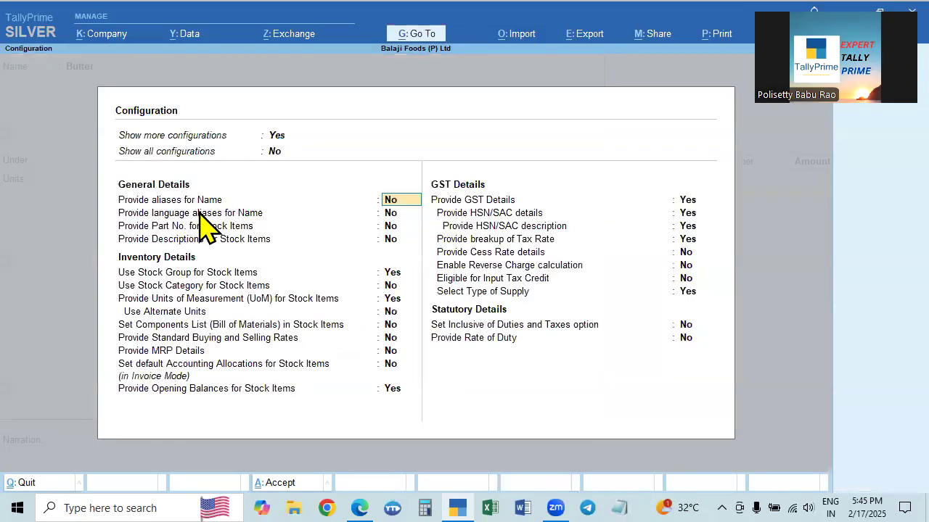
key("Return")
key("Return")
key("Return")
key("Return")
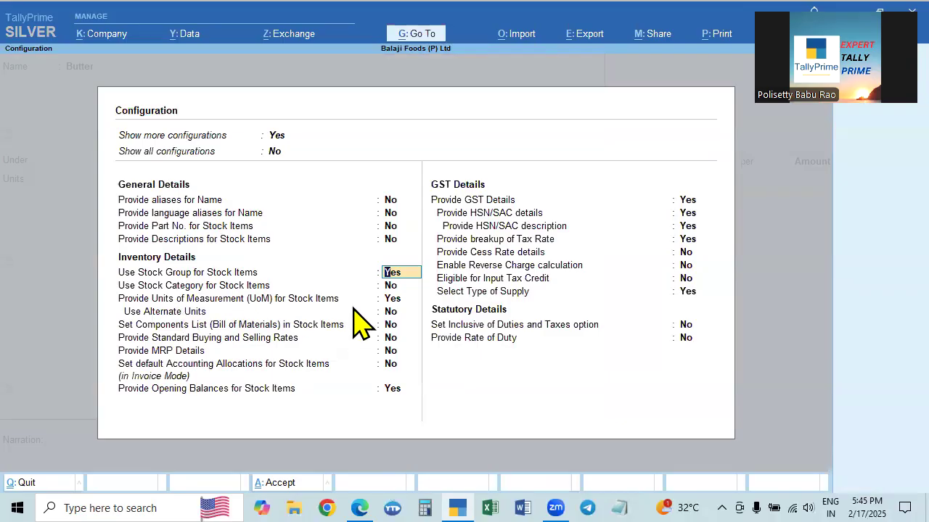
left_click(388, 302)
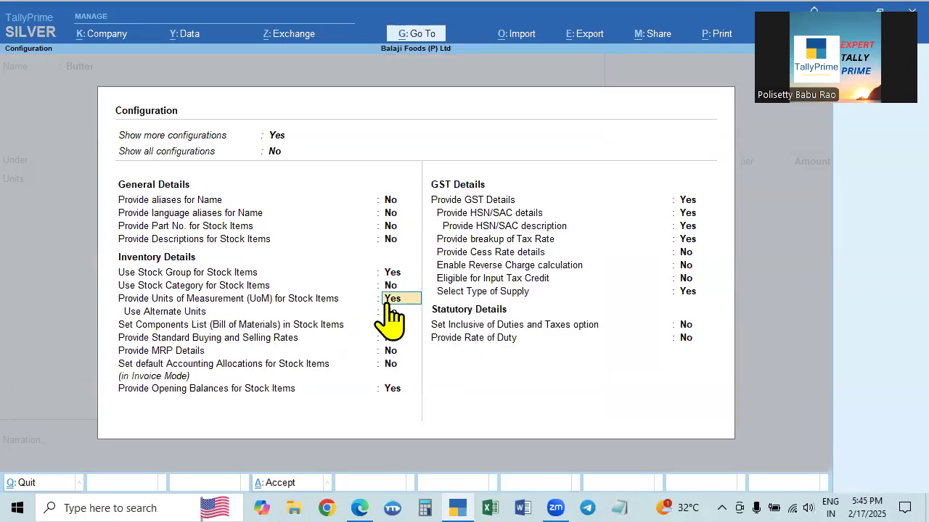
key("Return")
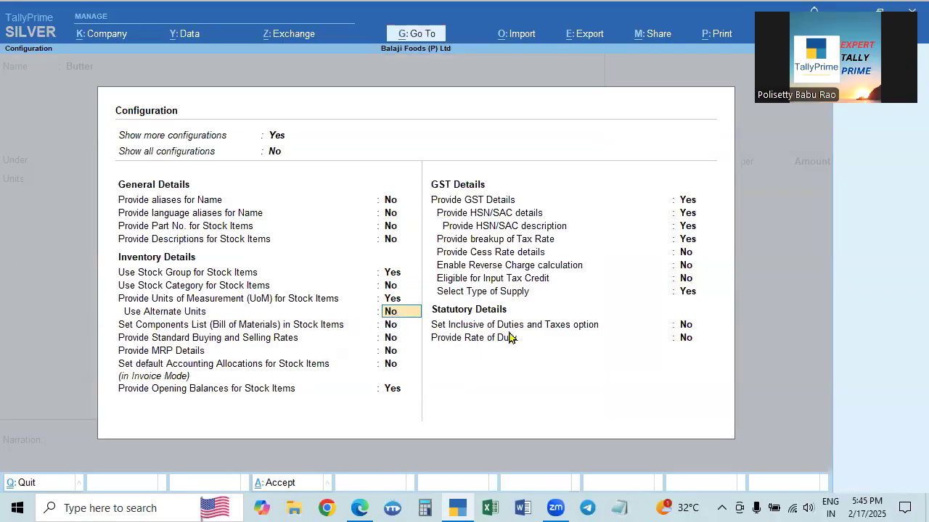
type("y")
key("Return")
key("ctrl+a")
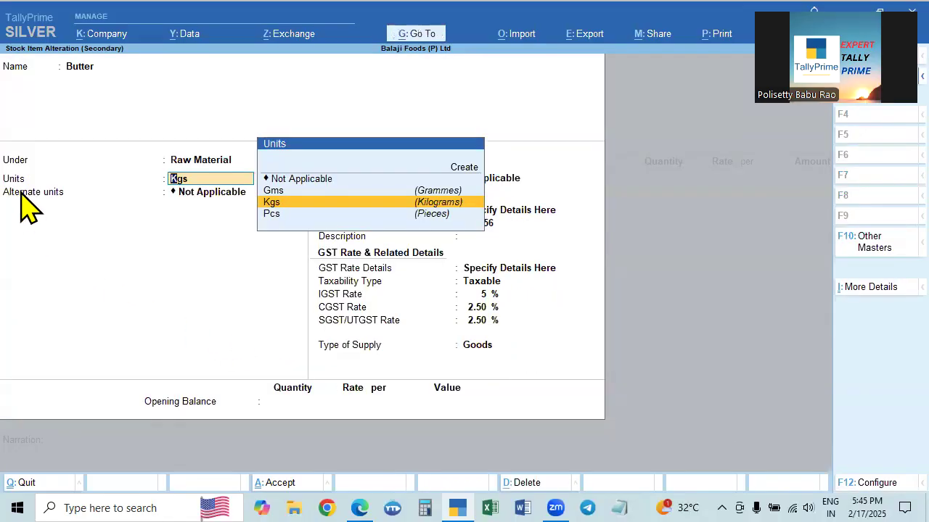
Set Butter's alternate unit to Gms with 1000 Gms = 1 Kgs, then save the stock item.
key("Return")
key("BackSpace")
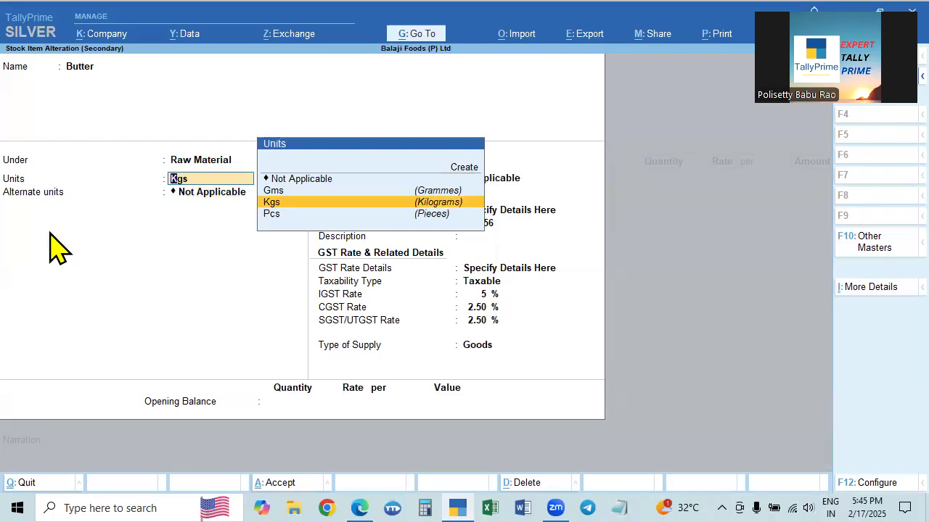
key("Return")
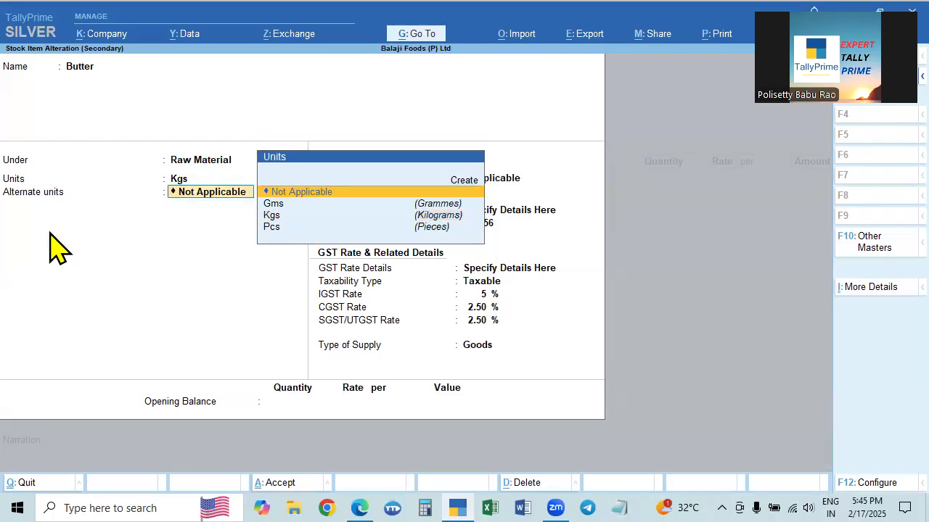
key("Down")
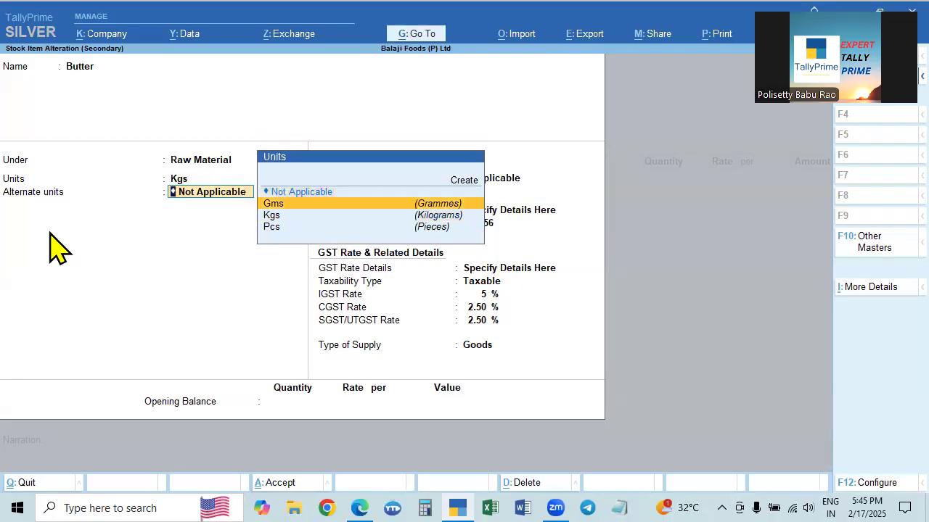
key("Return")
key("Return")
key("Return")
key("Return")
key("Return")
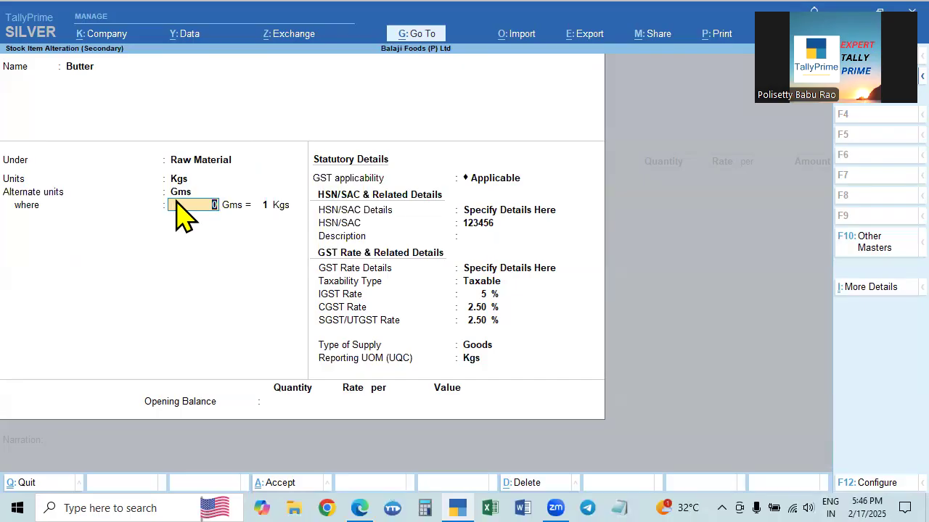
type("1000")
key("Return")
key("Return")
key("ctrl+a")
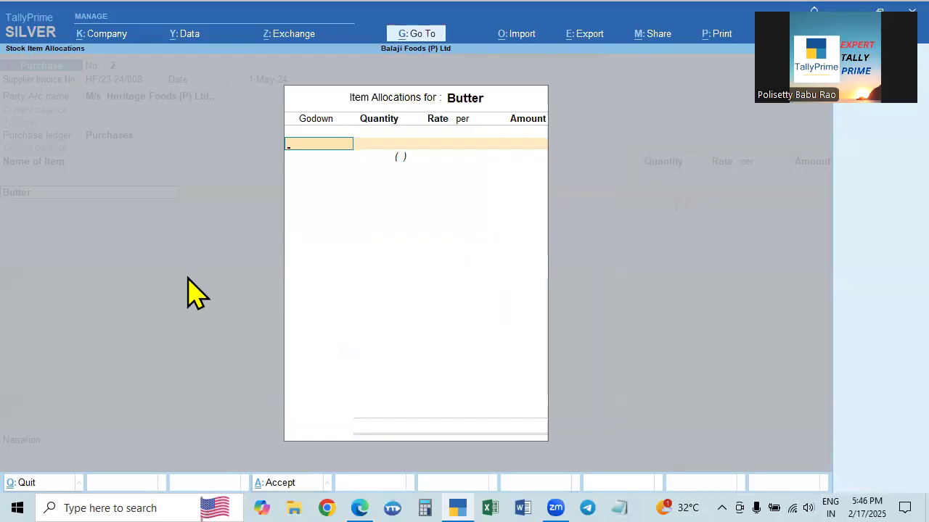
Choose Godown-1 (Raw Material) as the godown in Butter's item allocation, checking the storage location in the PDF.
type("1")
key("alt+Tab")
key("alt+Tab")
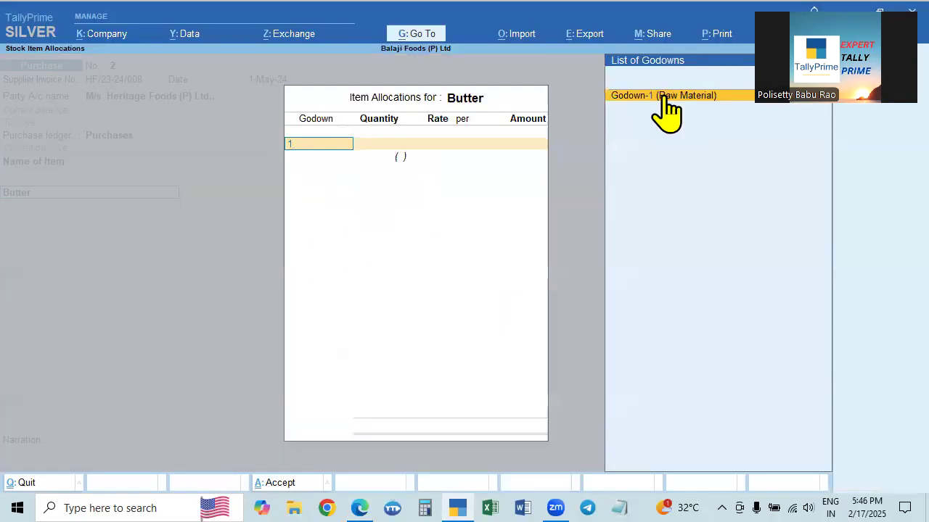
key("Return")
Consult the PDF's Butter line and set the allocated quantity to 6 Kgs.
key("alt+Tab")
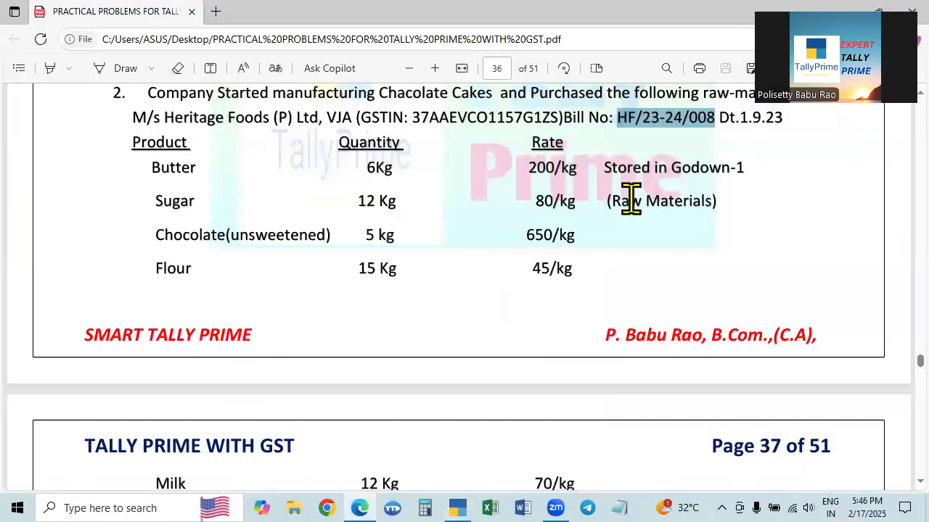
key("alt+Tab")
type("200")
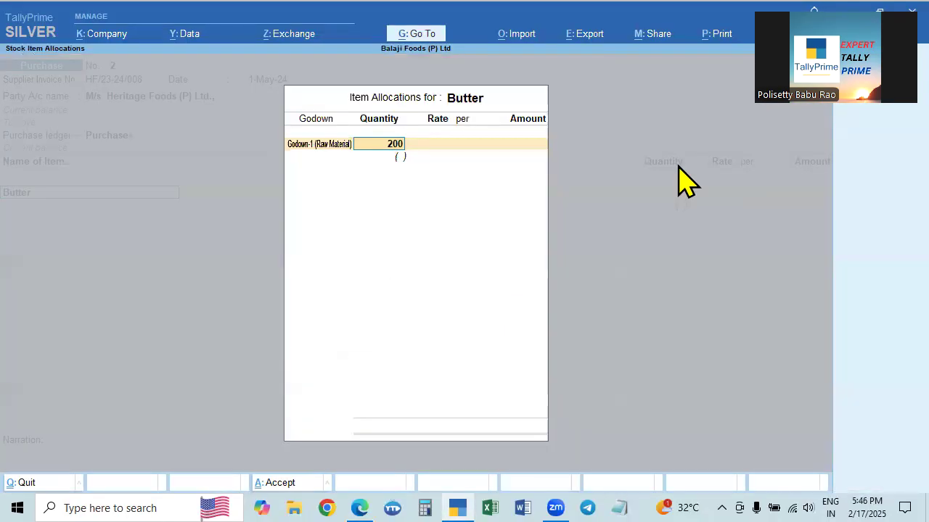
key("BackSpace")
key("BackSpace")
key("BackSpace")
type("6")
key("Return")
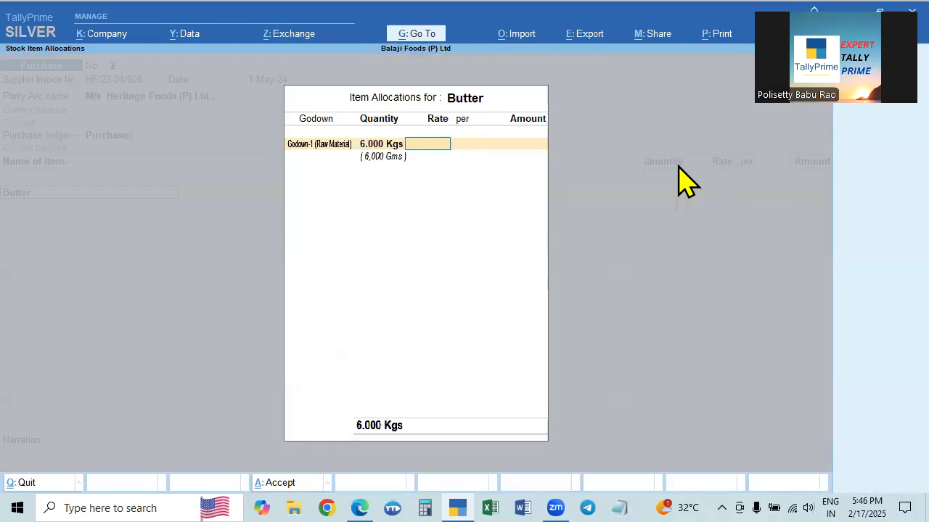
Recheck the Butter line in the PDF and re-enter its allocated quantity as 6 Kgs.
key("alt+Tab")
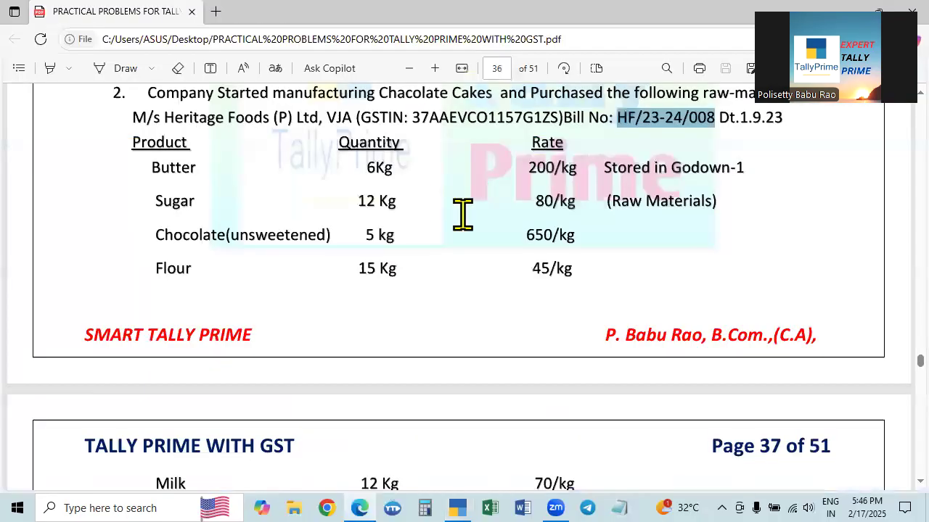
key("alt+Tab")
key("BackSpace")
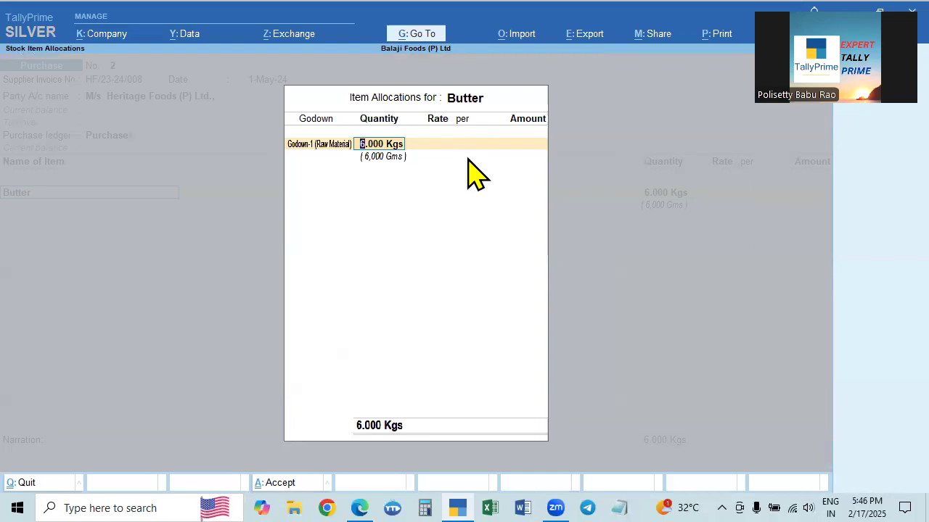
type("6")
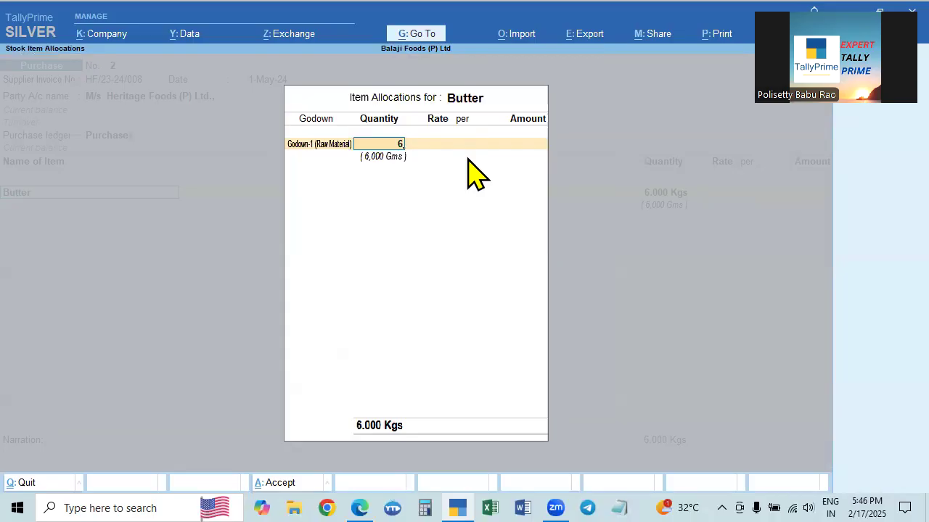
key("Return")
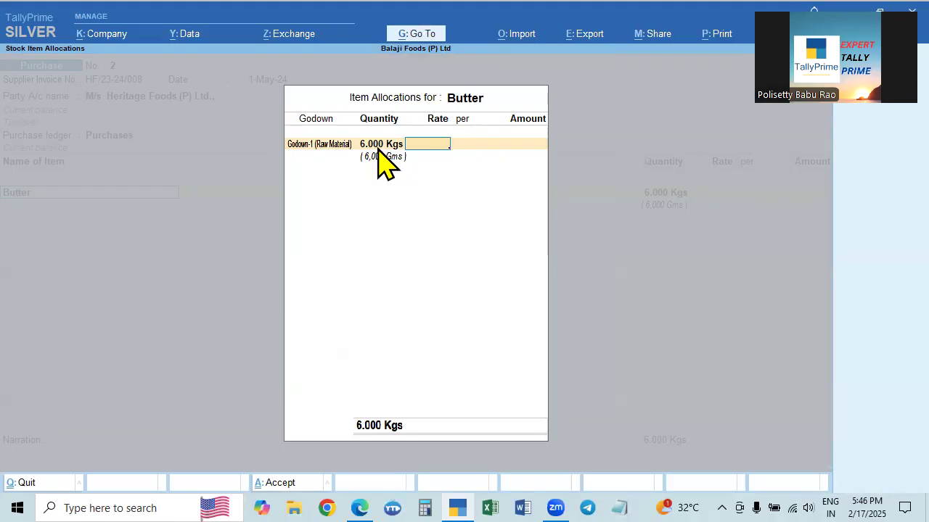
Consult the PDF for Butter's rate, set it to 200 per Kgs and accept the item allocation.
key("alt+Tab")
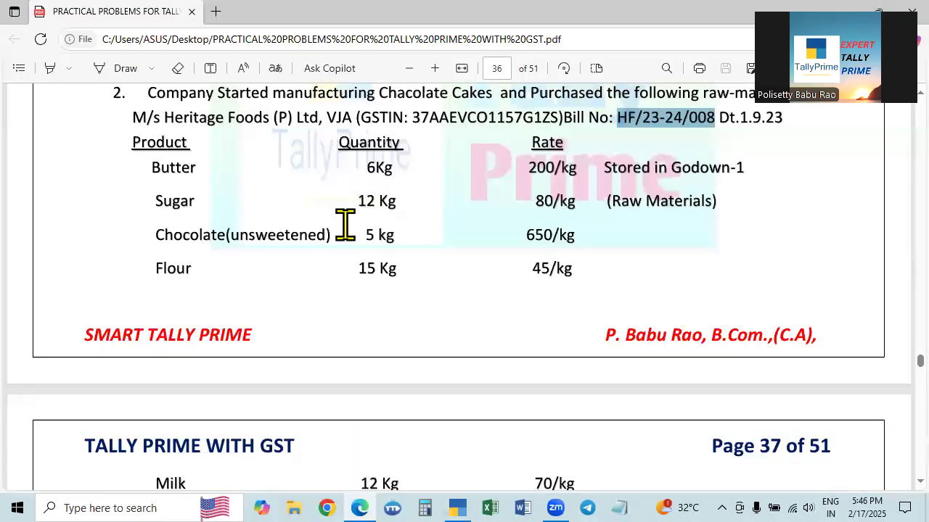
key("alt+Tab")
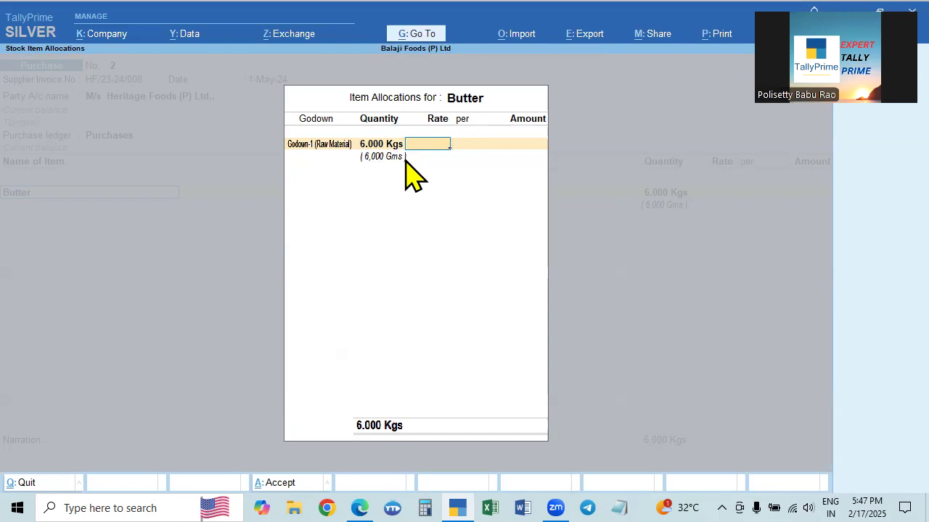
key("alt+Tab")
key("alt+Tab")
key("alt+Tab")
key("alt+Tab")
key("alt+Tab")
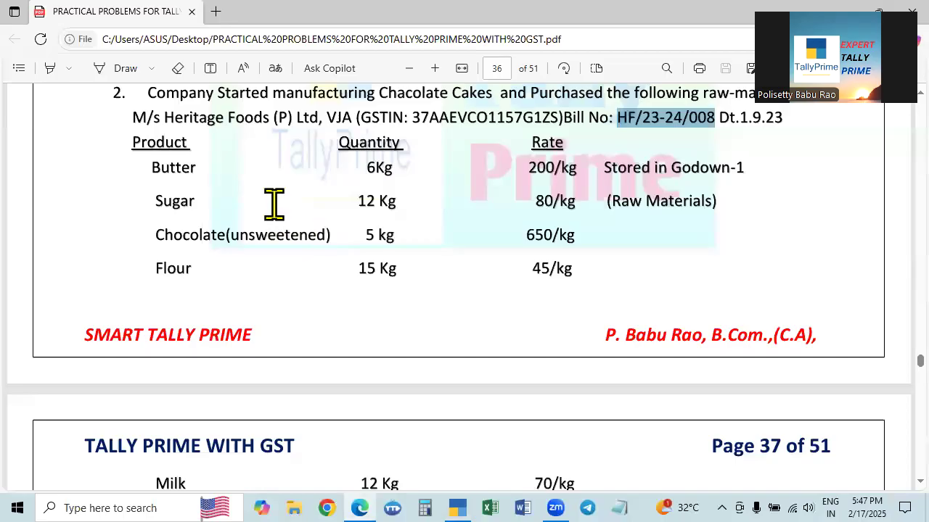
key("alt+Tab")
type("200")
key("Return")
key("Return")
key("Return")
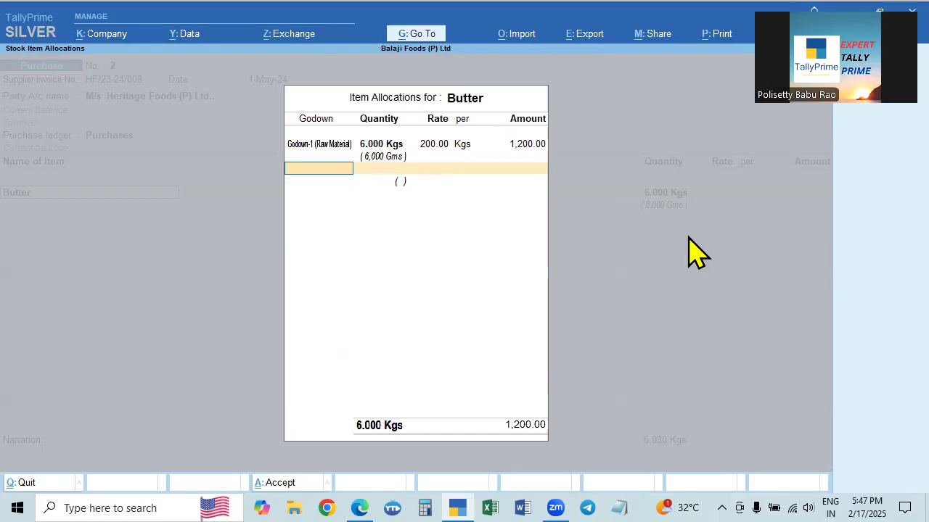
key("Return")
key("Return")
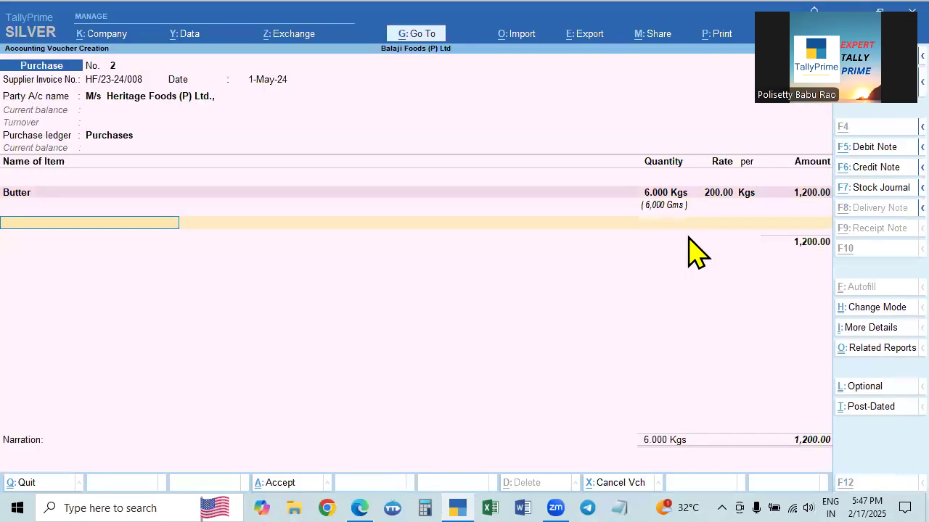
Add Sugar as the second item of the purchase voucher and open its stock item master for alteration.
key("alt+Tab")
key("alt+Tab")
type("Su")
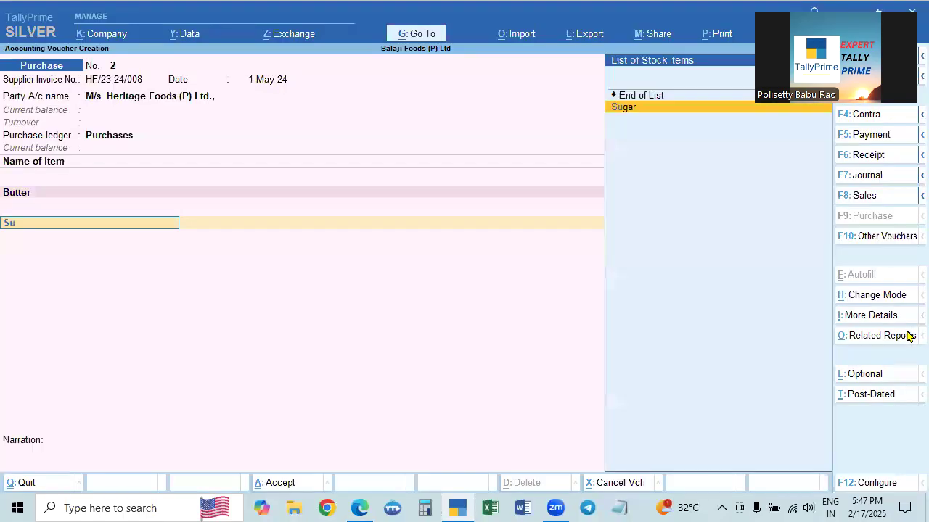
key("Return")
key("Escape")
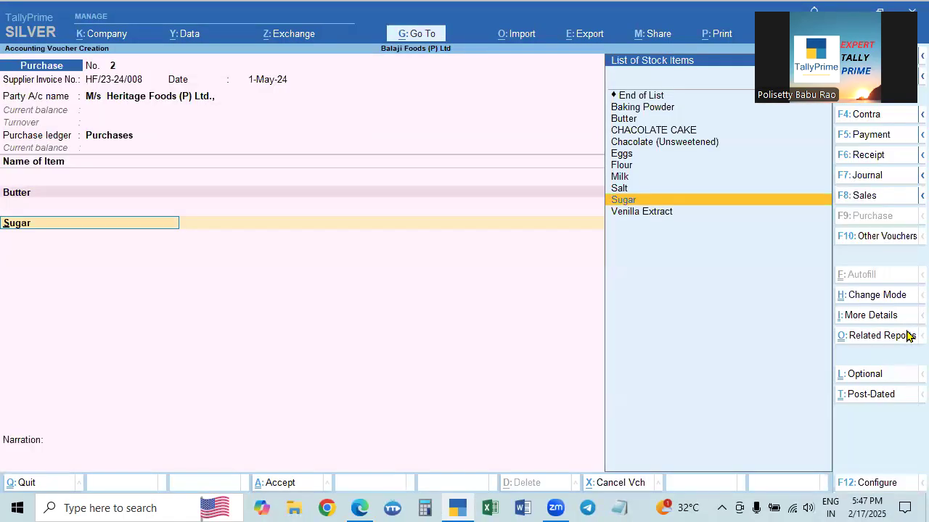
key("ctrl+Return")
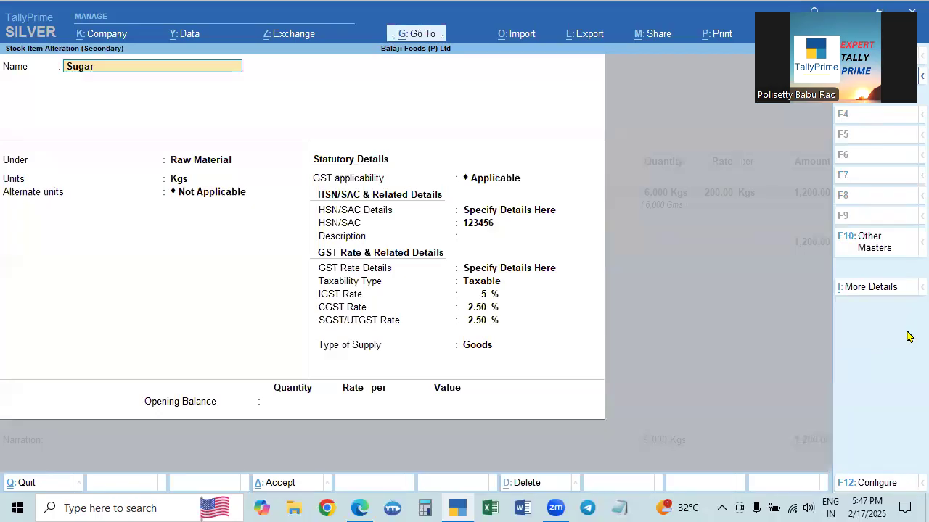
Set Sugar's alternate unit to Gms with 1000 Gms = 1 Kgs, then save the stock item.
key("Return")
key("alt+Tab")
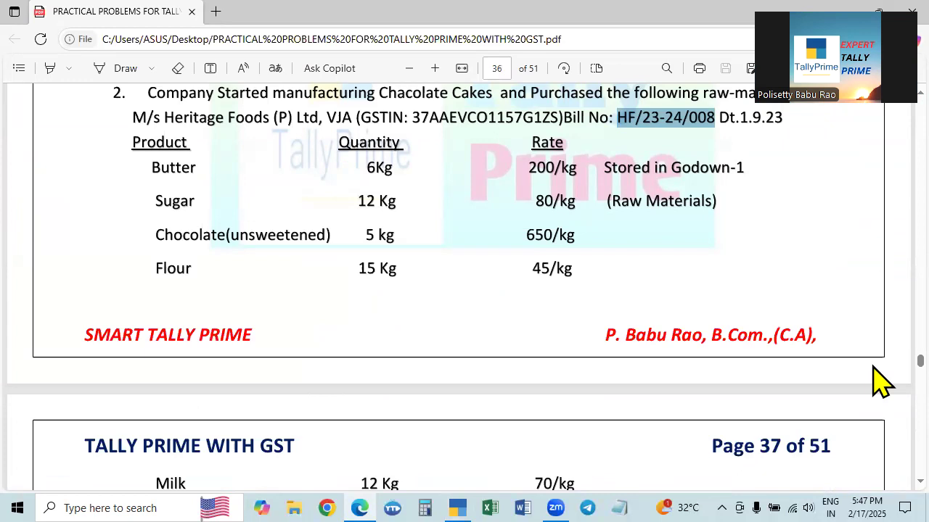
key("alt+Tab")
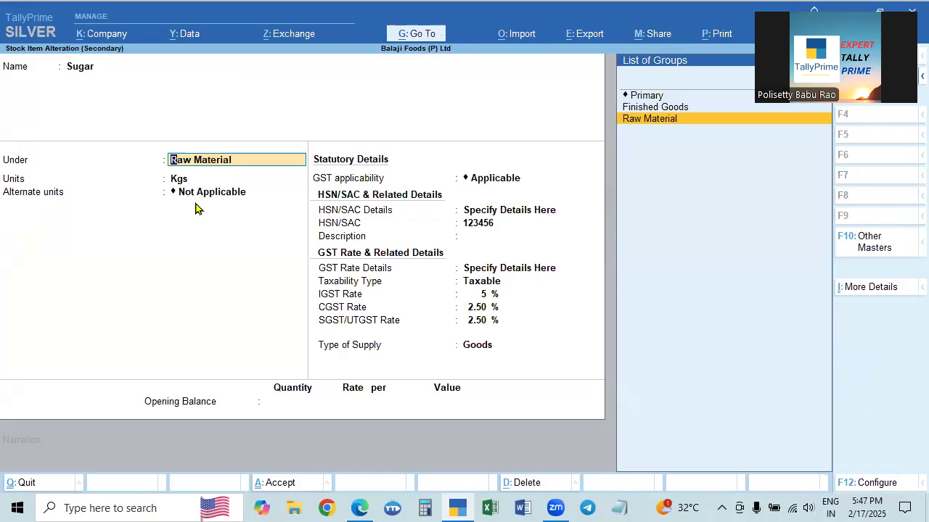
key("Return")
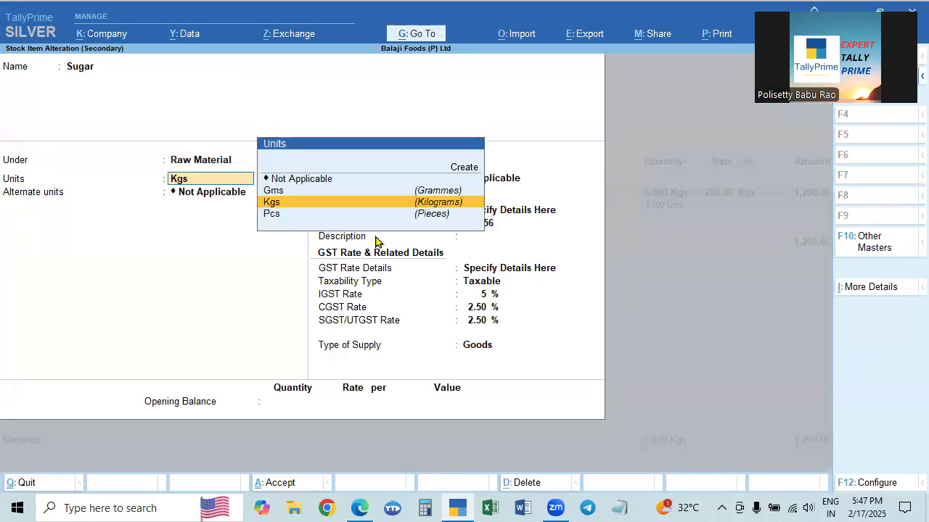
key("Return")
key("Down")
key("Return")
type("1000")
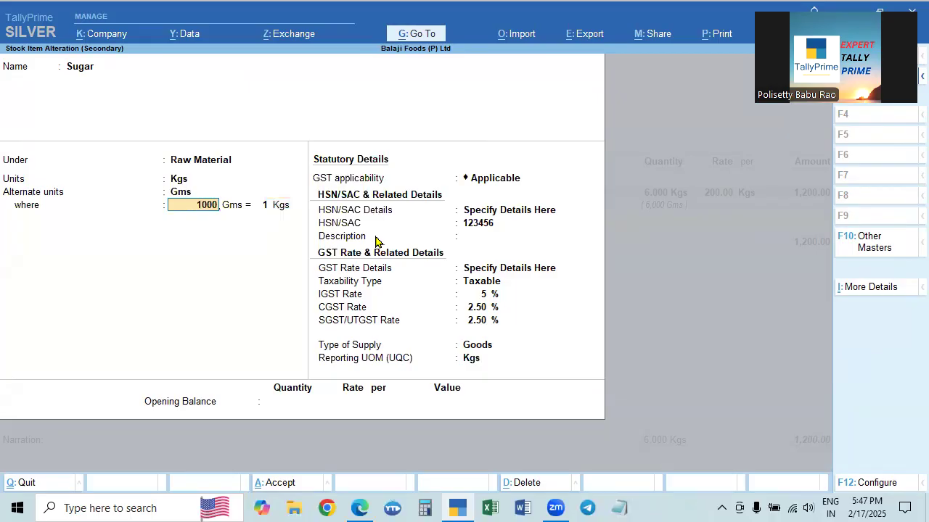
key("Return")
key("Return")
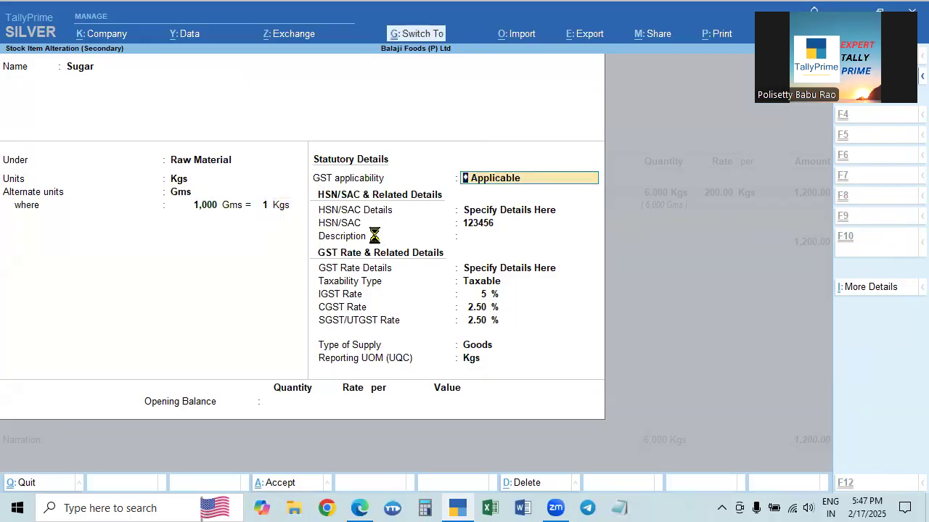
key("ctrl+a")
Allocate 12 Kgs of Sugar to Godown-1 (Raw Material) at 80 per Kgs, following the PDF, and accept the item line.
key("Return")
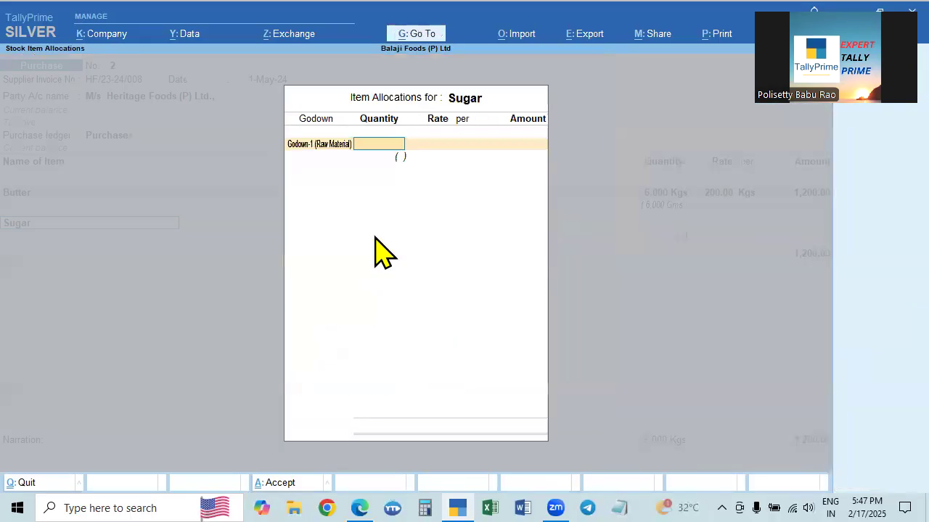
key("alt+Tab")
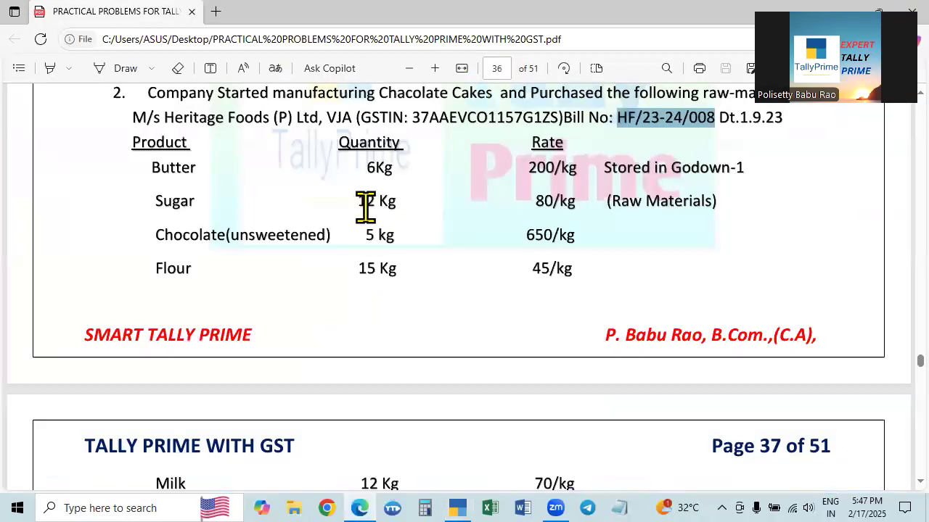
key("alt+Tab")
type("12")
key("Return")
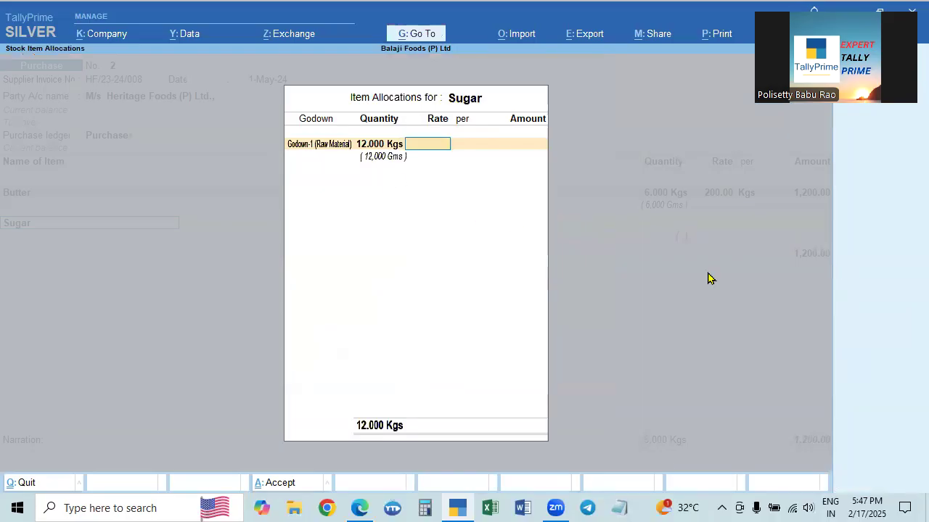
type("80")
key("Return")
key("Return")
key("Return")
key("Return")
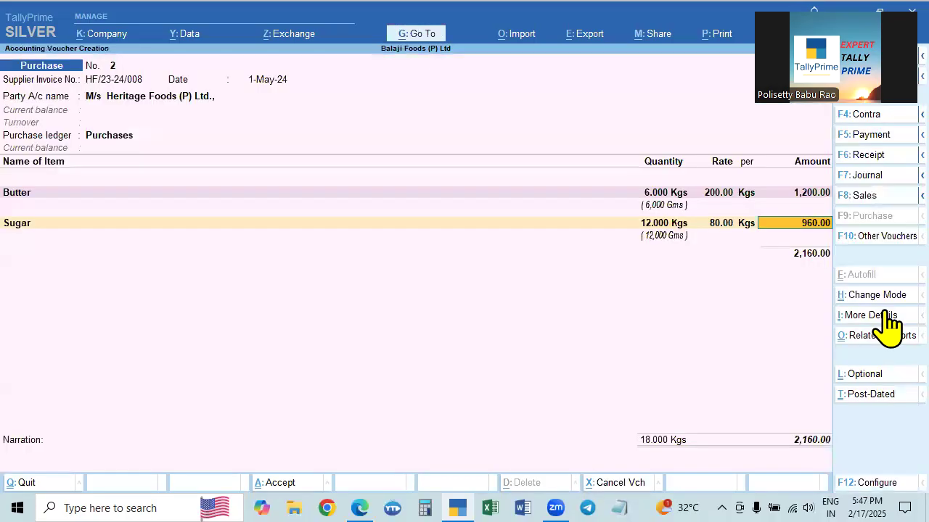
Add Chacolate (Unsweetened) as the third item, following the PDF, and open its stock item master for alteration.
key("alt+Tab")
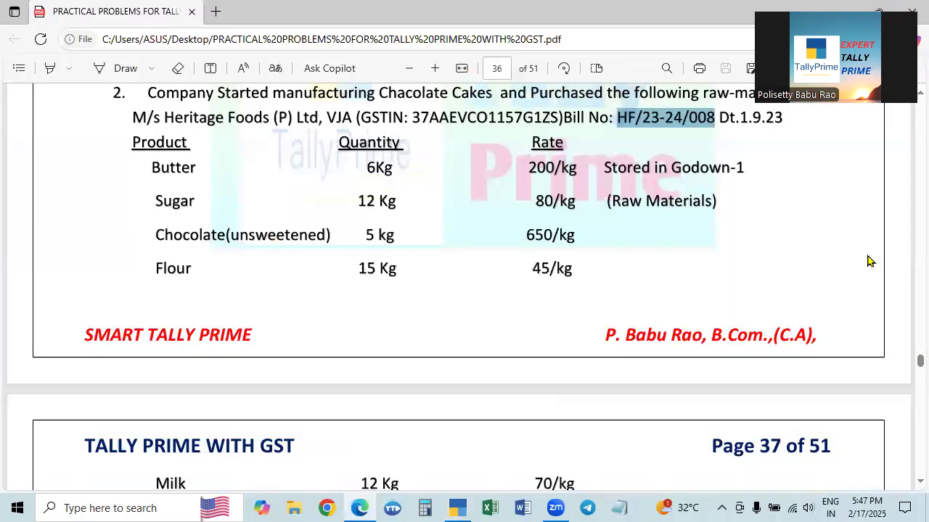
key("alt+Tab")
type("C")
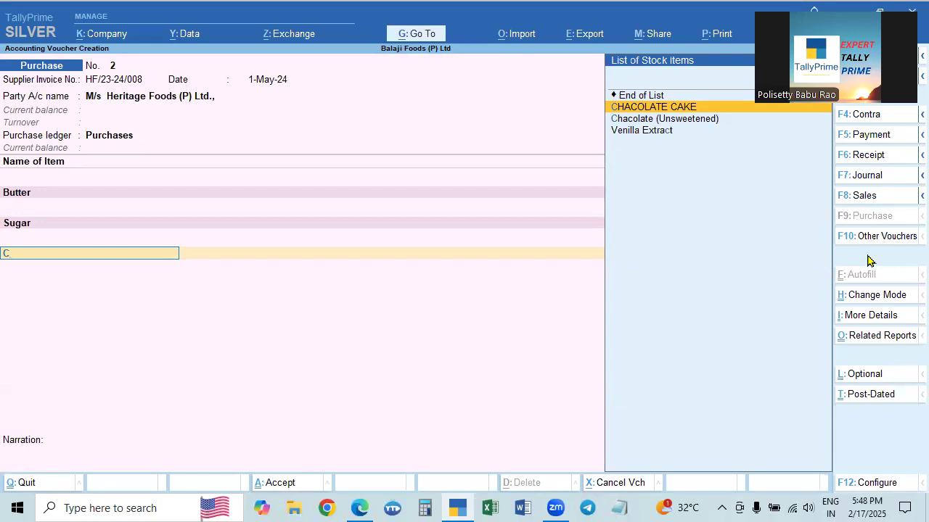
key("Down")
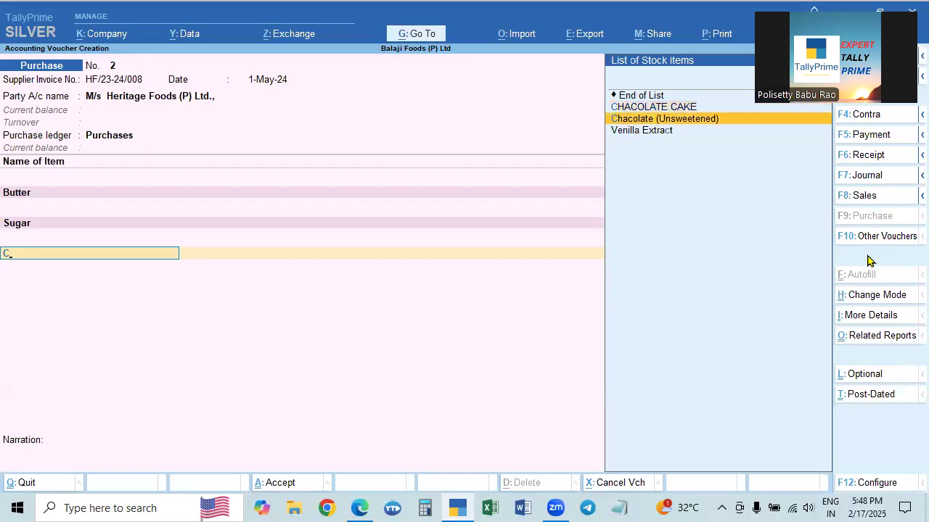
key("Return")
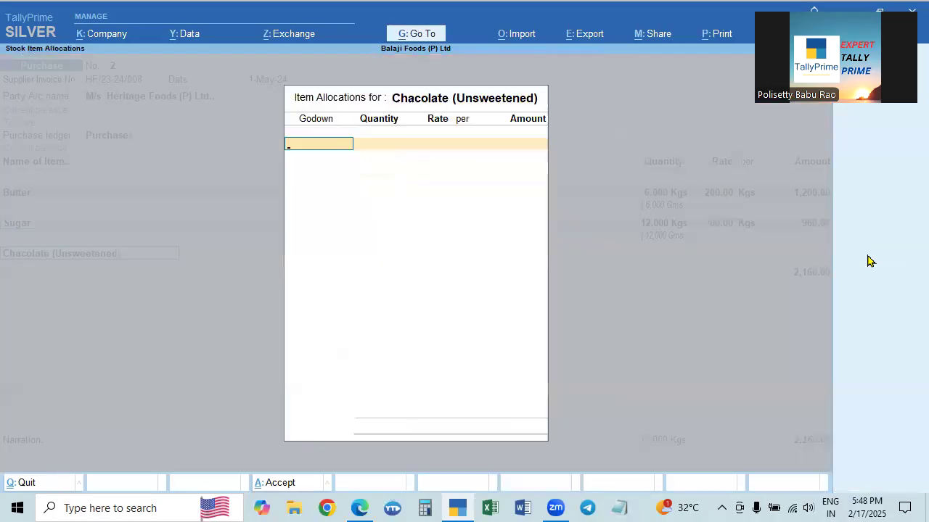
key("Escape")
key("ctrl+Return")
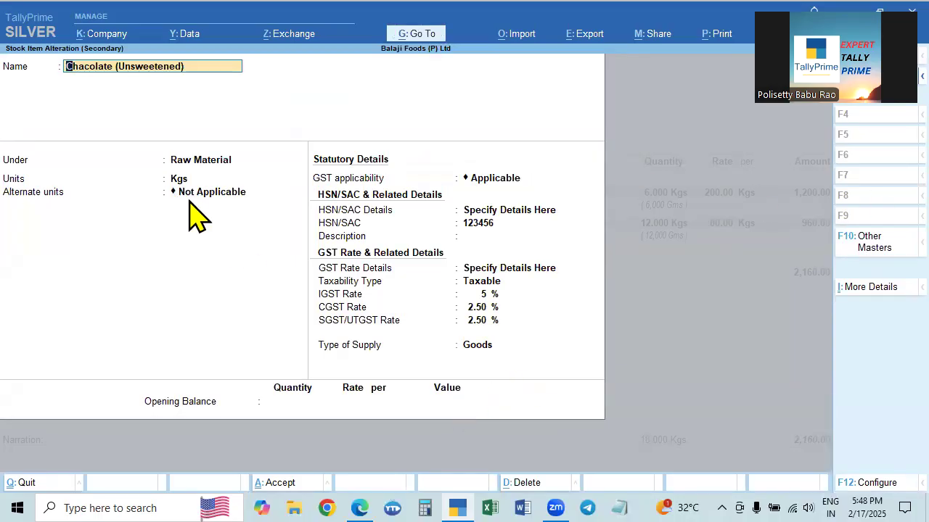
Set Chacolate (Unsweetened)'s alternate unit to Gms with 1,000 Gms = 1 Kgs, then save the stock item.
key("Return")
key("Return")
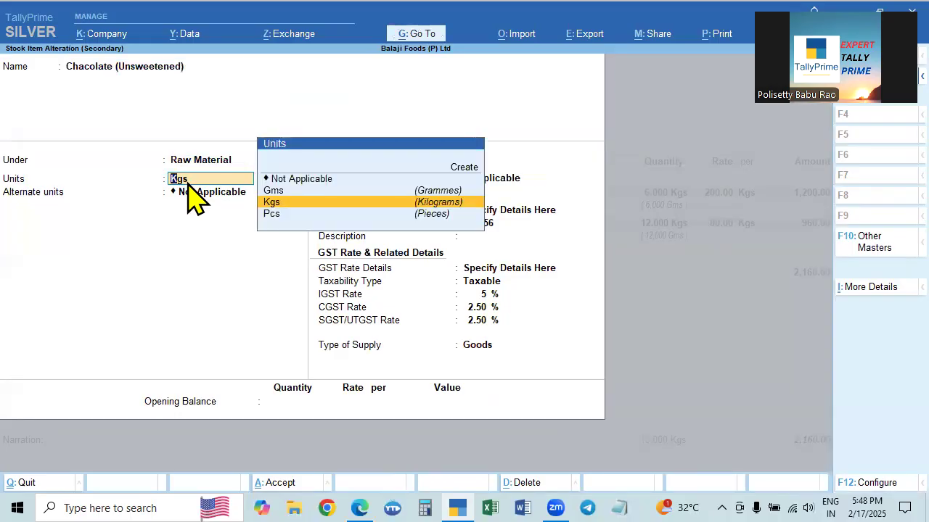
key("Return")
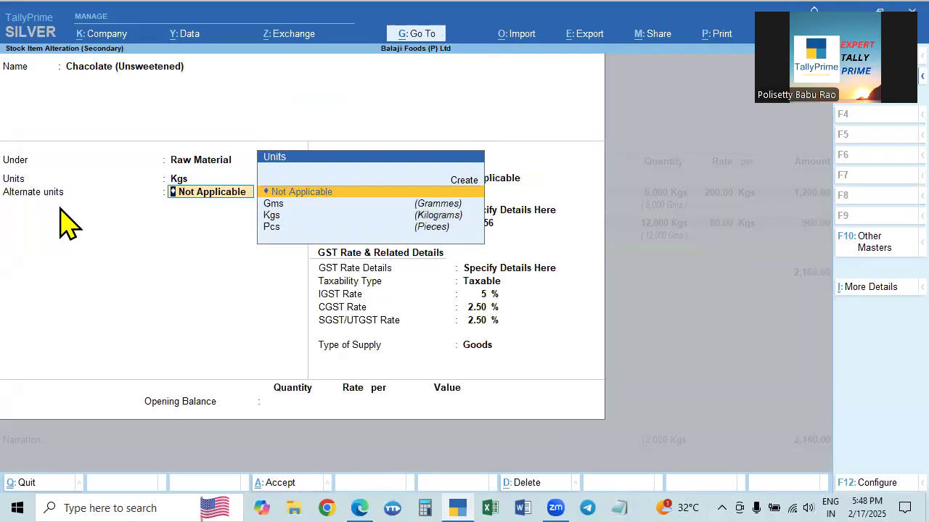
key("Down")
key("Return")
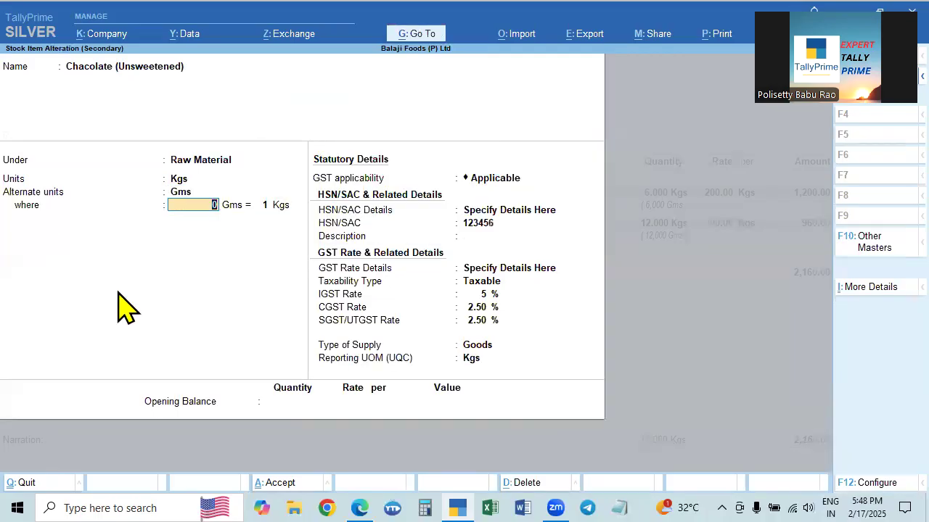
type("1,000")
key("Return")
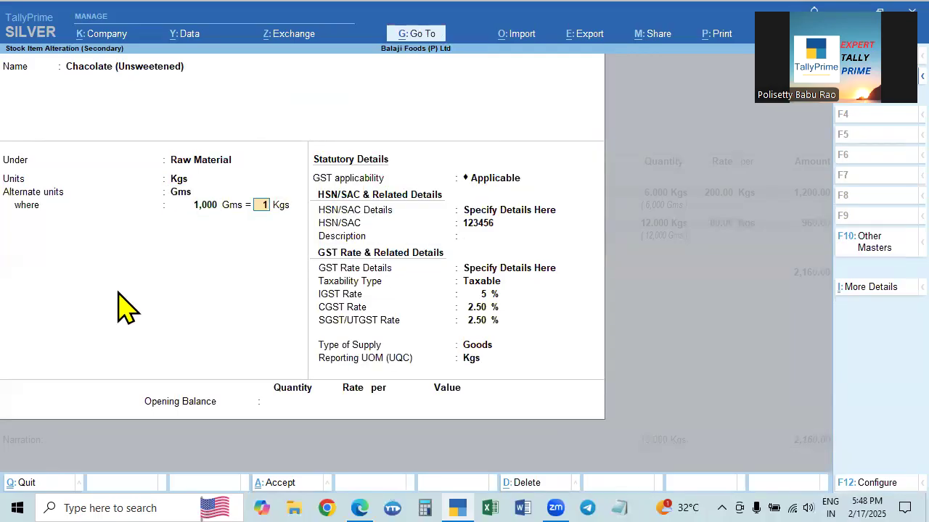
key("Return")
key("ctrl+a")
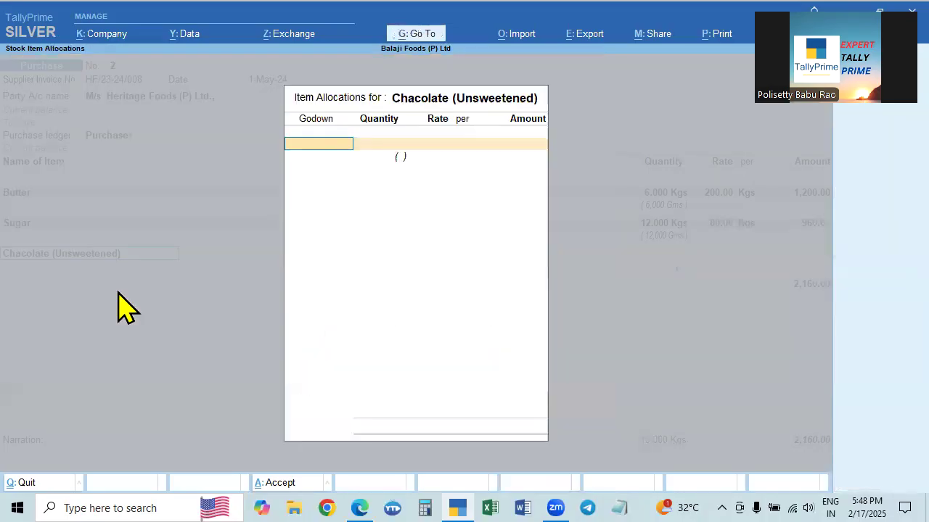
Allocate 5 Kgs of Chacolate (Unsweetened) to Godown-1 (Raw Material) at 650 per Kgs, checking the PDF, and accept the item line.
key("Return")
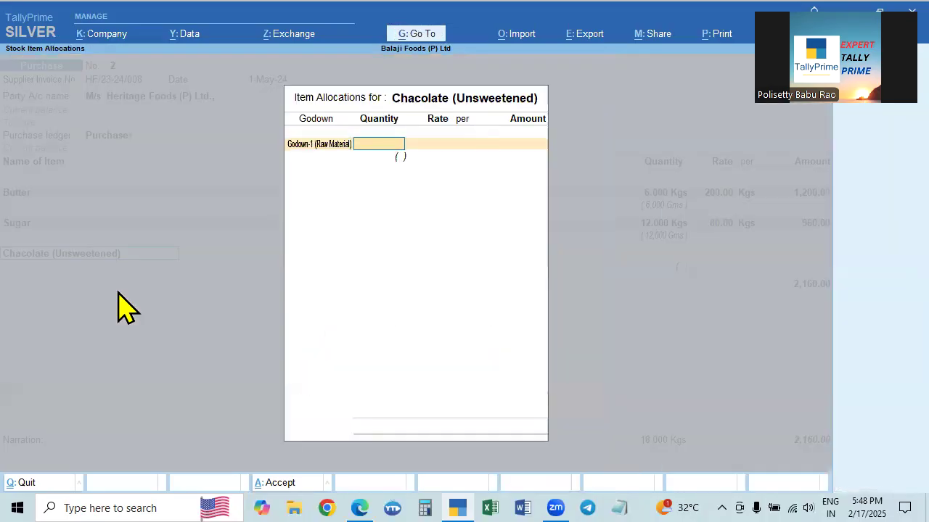
key("alt+Tab")
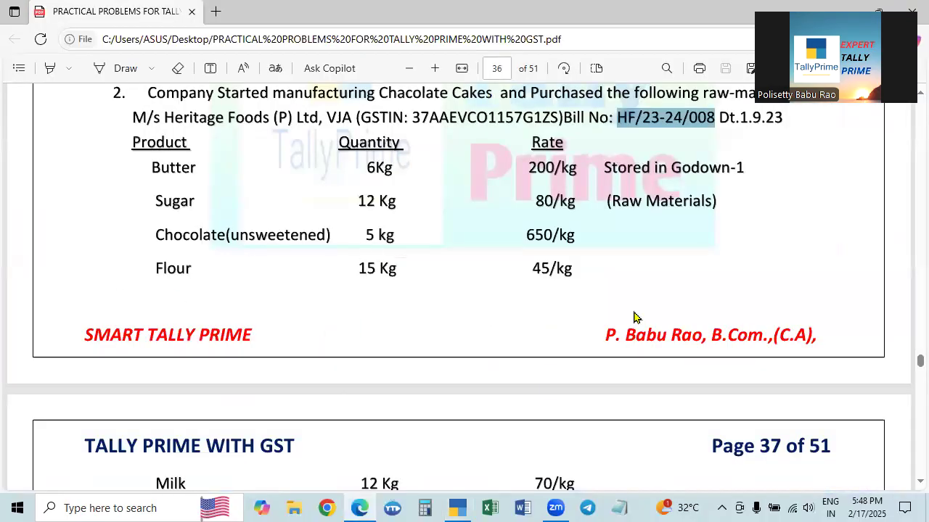
key("alt+Tab")
type("650")
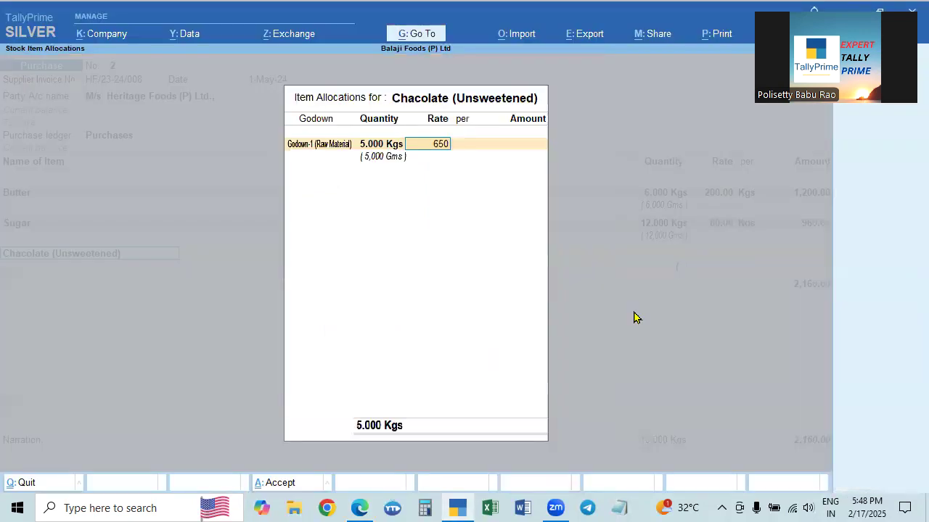
key("Return")
key("Return")
key("Return")
key("Return")
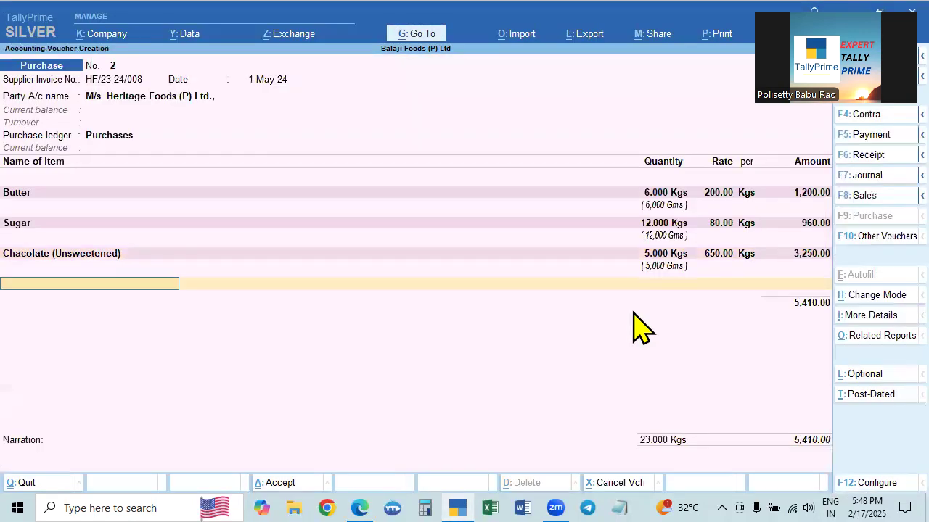
Add Flour as the fourth item, following the PDF, and open its stock item master for alteration.
key("alt+Tab")
key("alt+Tab")
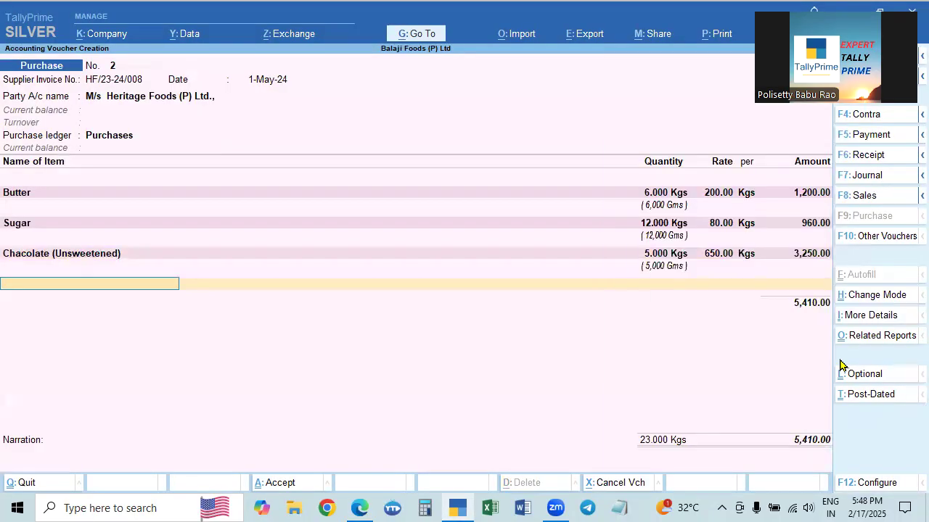
type("Fl")
key("Return")
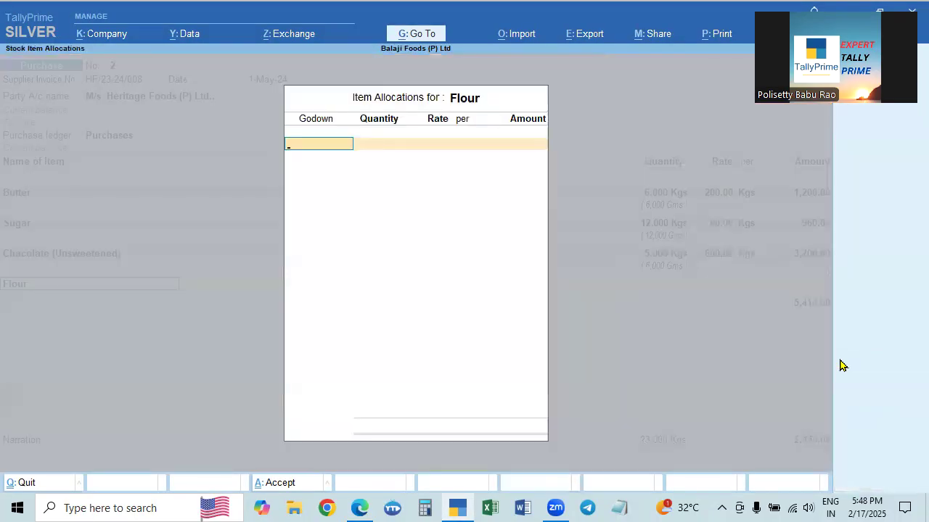
key("Escape")
key("ctrl")
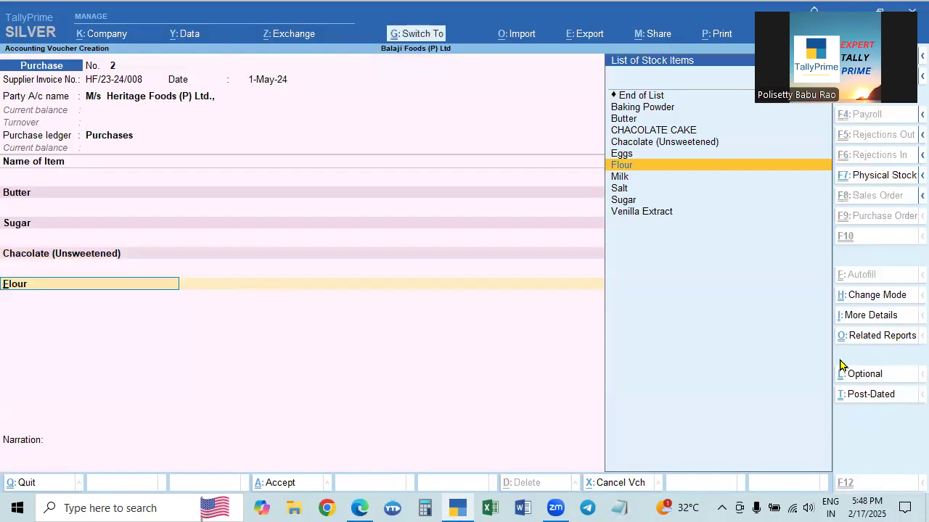
key("ctrl+Return")
Set Flour's alternate unit to Gms with 1,000 Gms = 1 Kgs, then save the stock item.
key("Return")
key("Return")
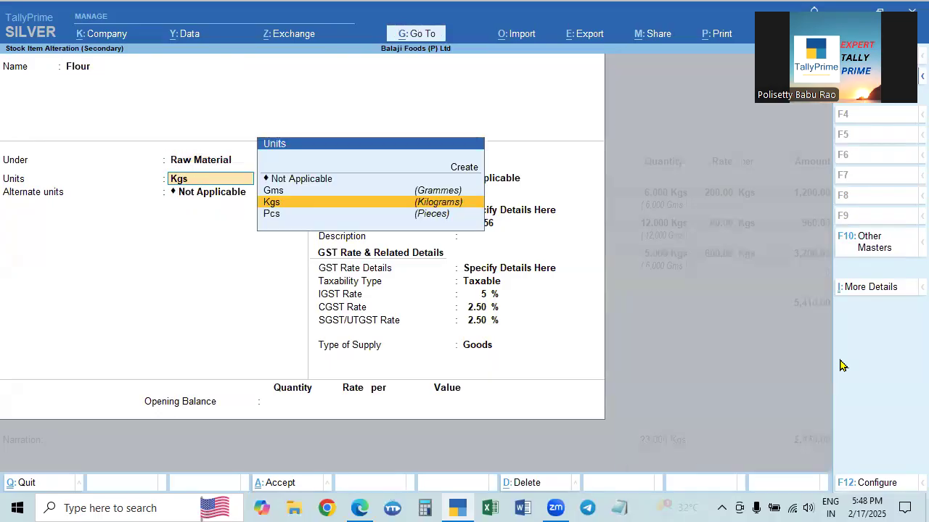
key("Return")
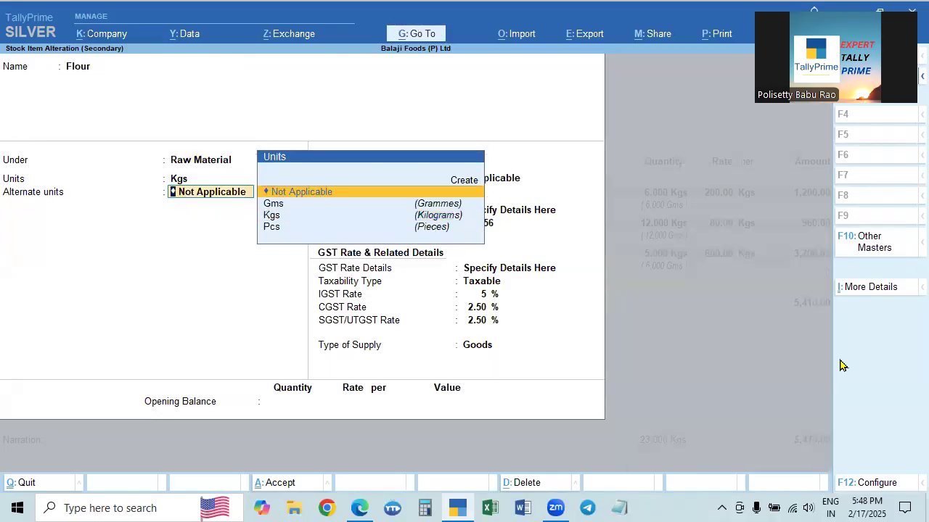
key("Down")
key("Return")
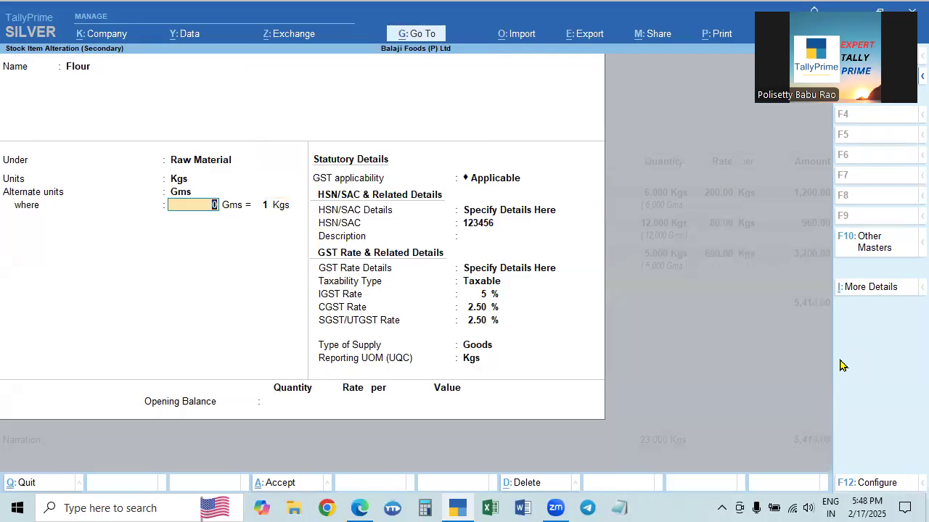
type("1000")
key("Return")
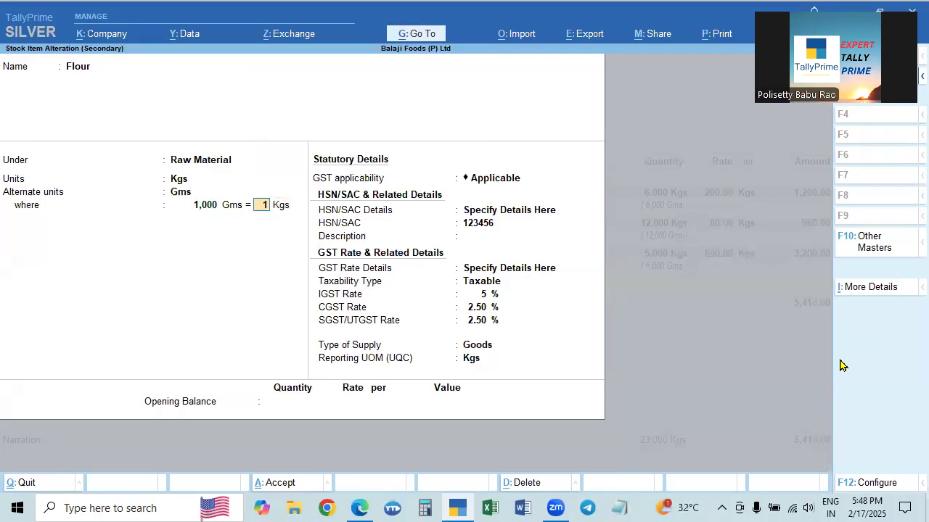
key("Return")
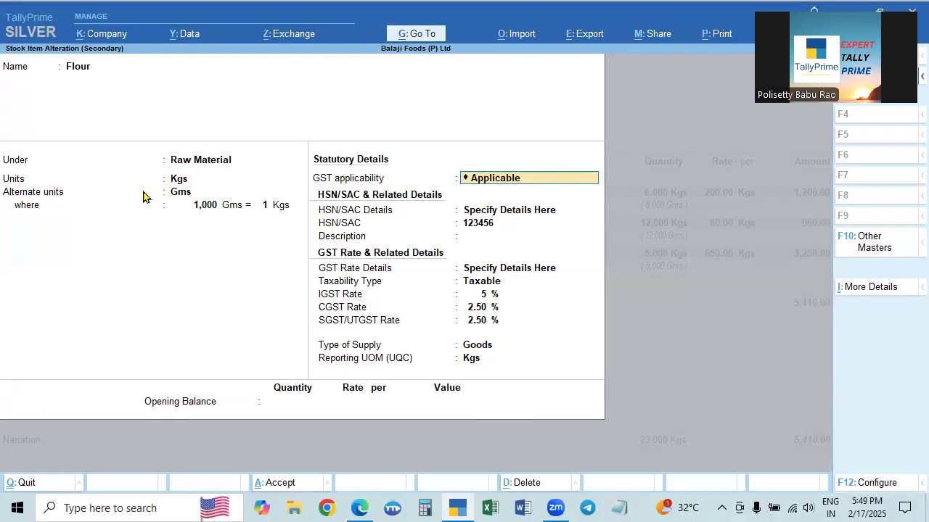
left_click(182, 183)
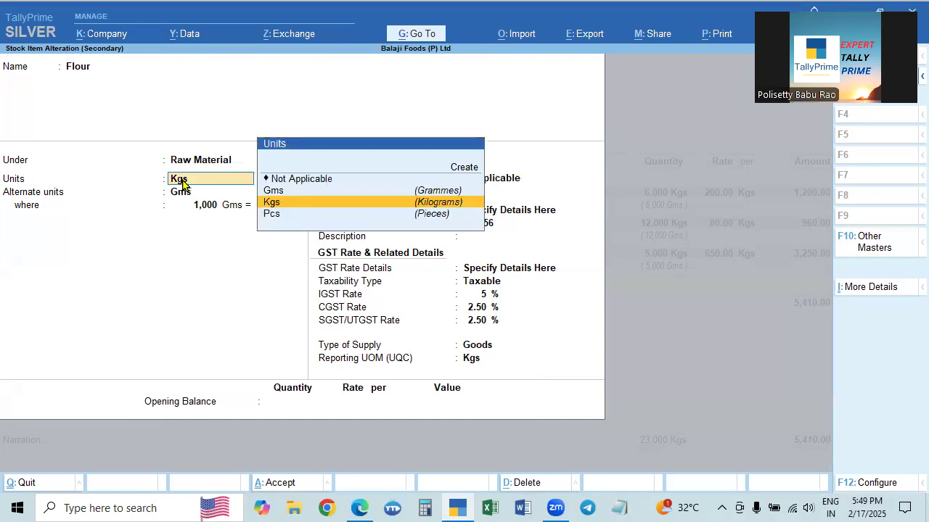
left_click(470, 361)
key("Return")
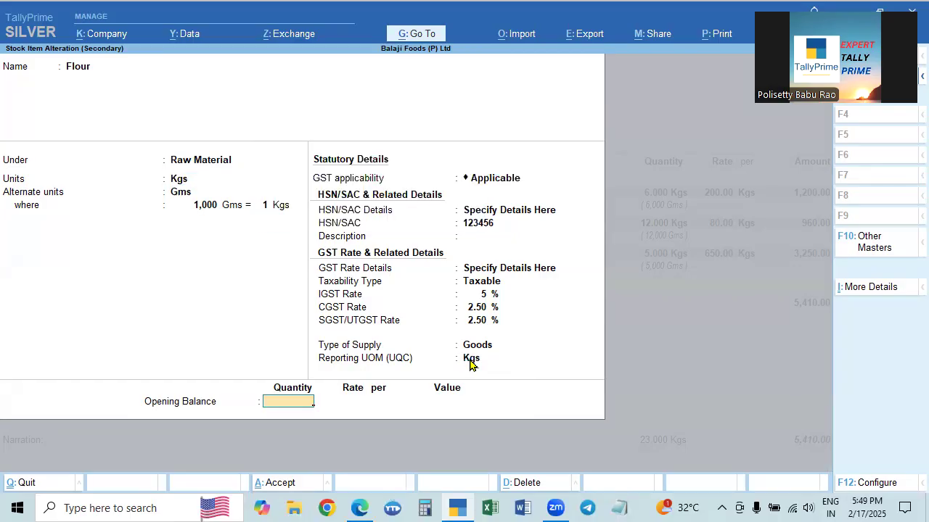
key("Return")
Allocate 15 Kgs of Flour to Godown-1 (Raw Material) at 45 per Kgs, following the PDF, and accept the item line.
key("Return")
key("alt+Tab")
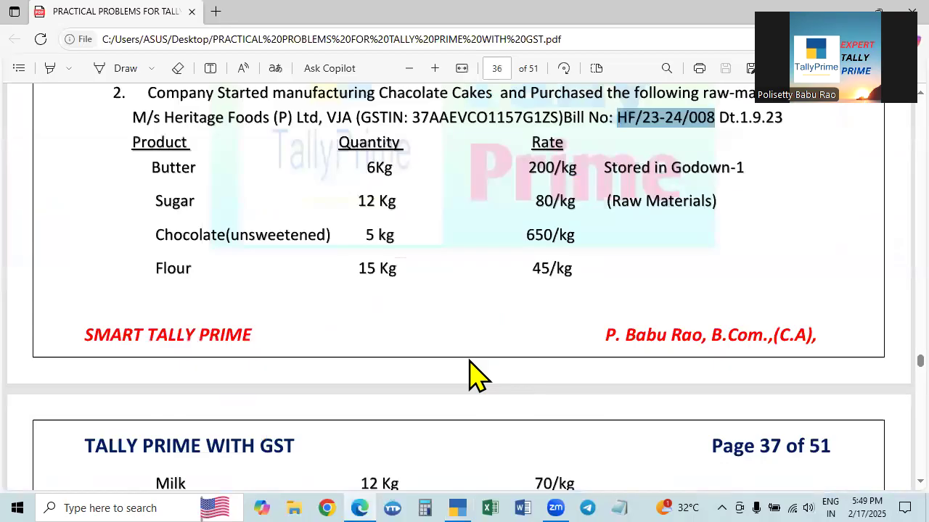
key("alt+Tab")
type("15")
key("Return")
type("45")
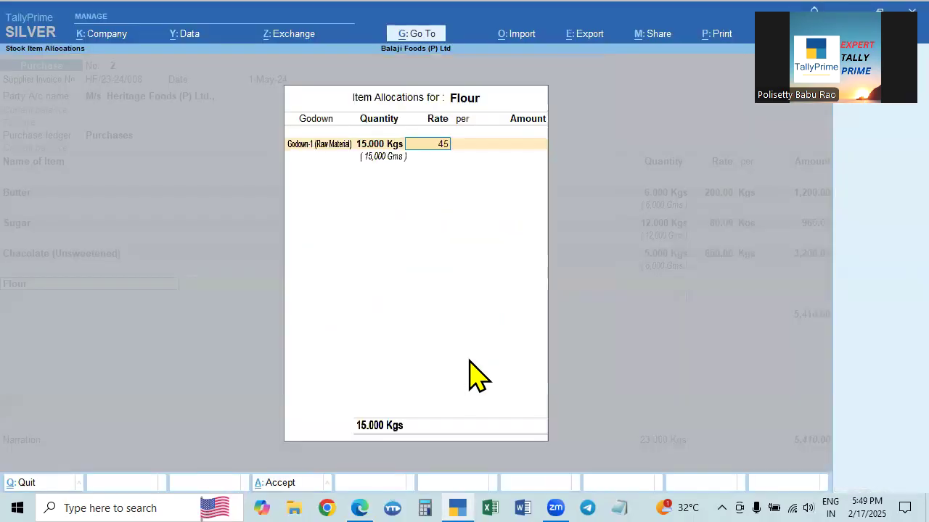
key("Return")
key("Return")
key("Return")
key("Return")
key("Return")
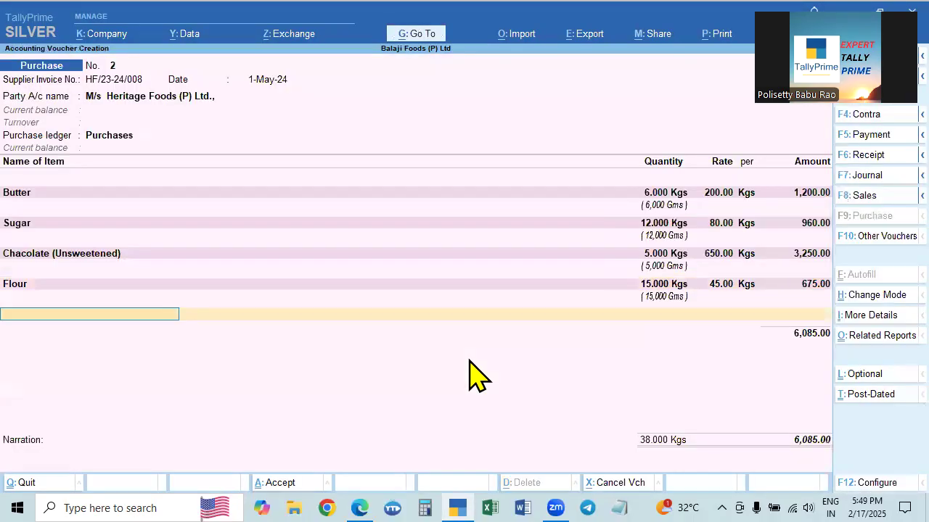
Add Milk as the fifth item, following the PDF, and open its stock item master for alteration.
key("alt+Tab")
scroll(442, 399, "down", 3)
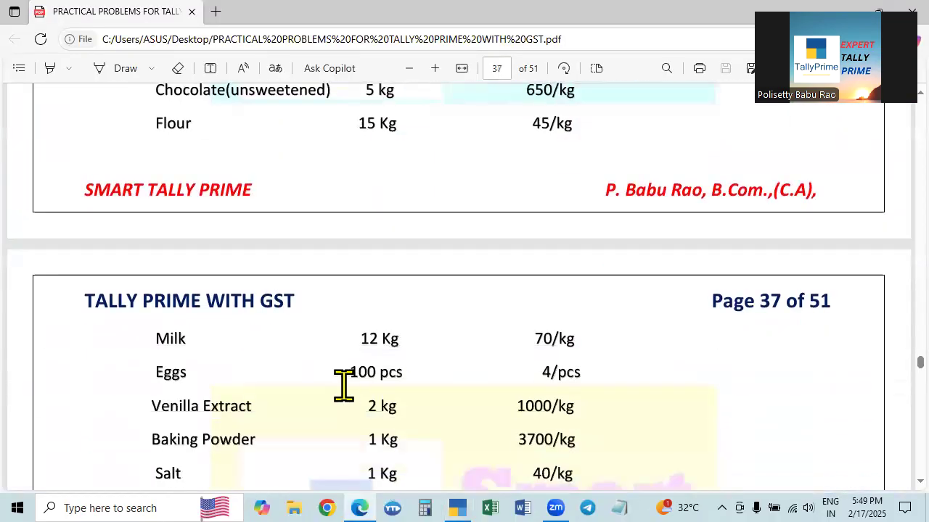
key("alt+Tab")
type("m")
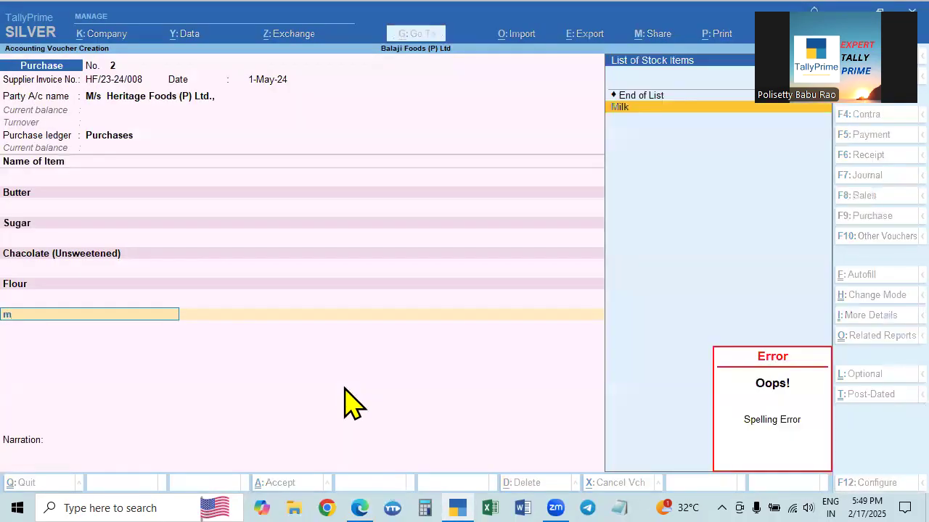
key("Return")
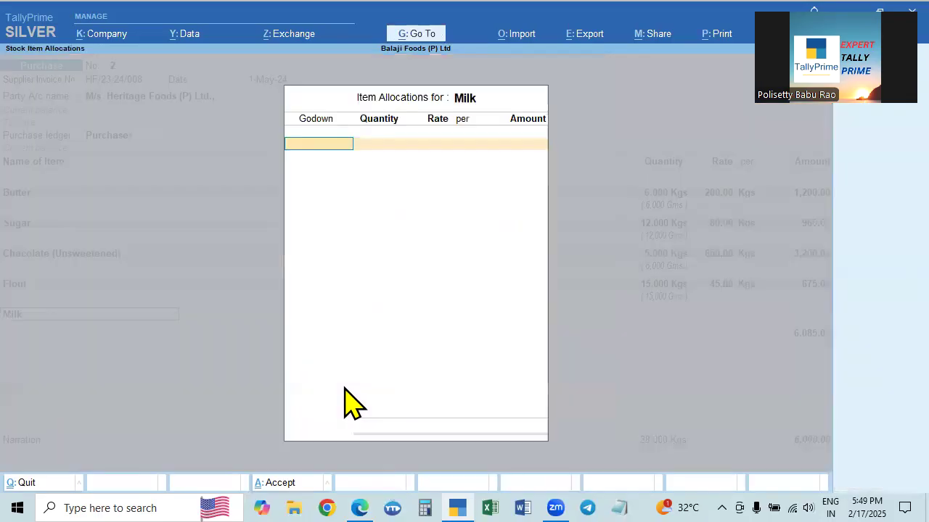
key("Escape")
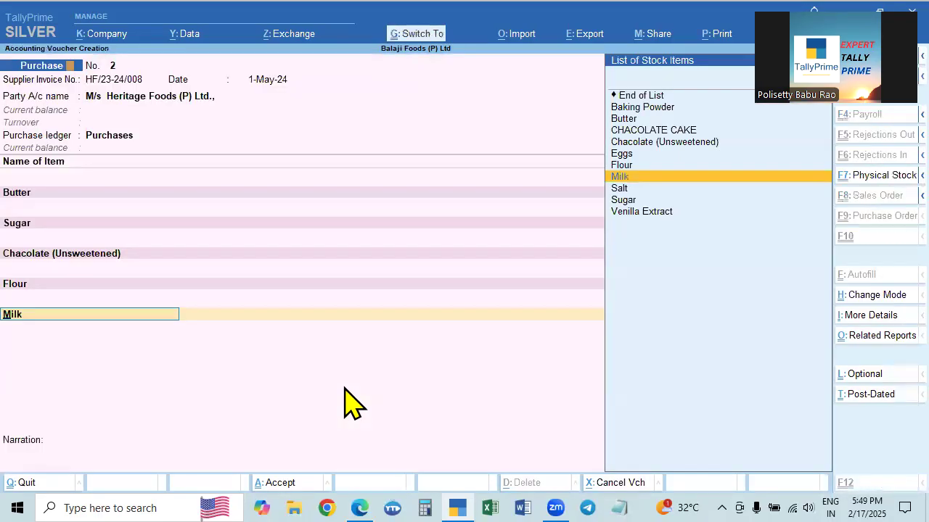
key("ctrl+Return")
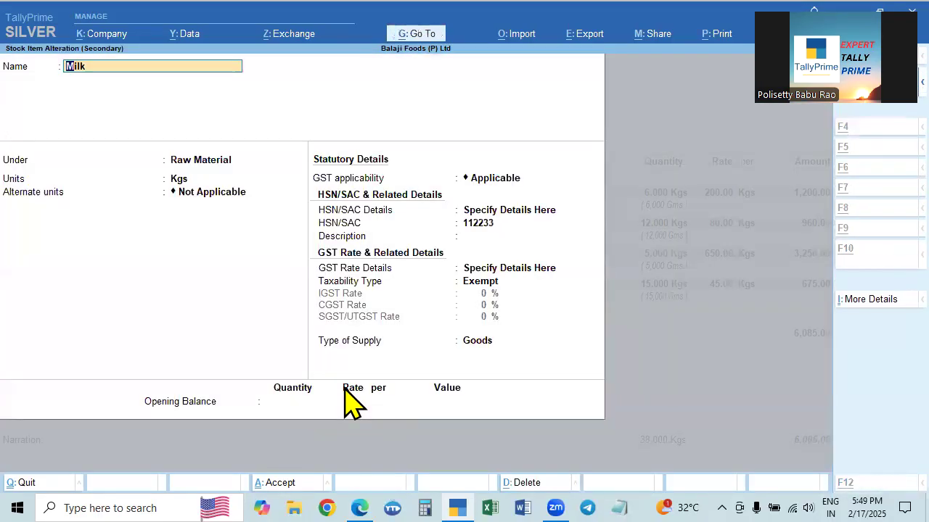
Set Milk's alternate unit to Gms with 1,000 Gms = 1 Kgs, then save the stock item.
key("alt+Tab")
key("alt+Tab")
key("Return")
key("Return")
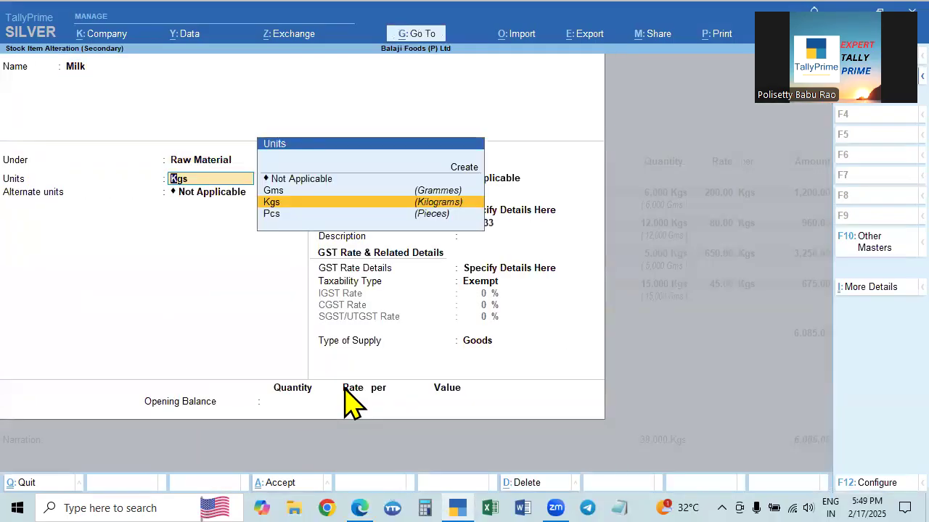
key("Return")
key("Down")
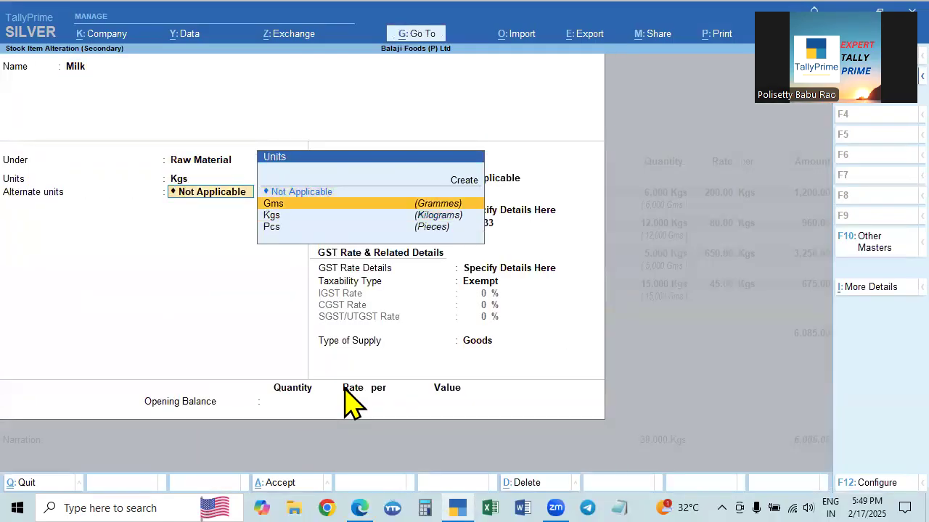
key("Return")
type("1000")
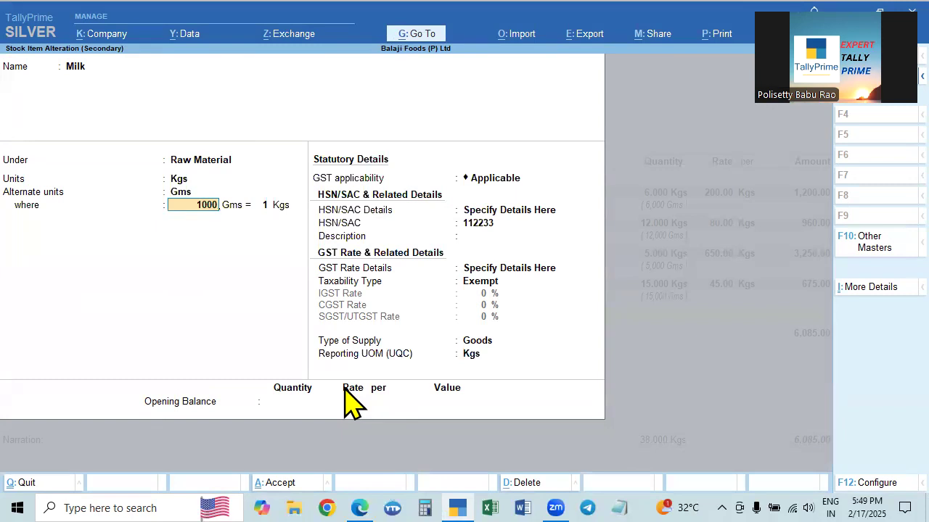
key("Return")
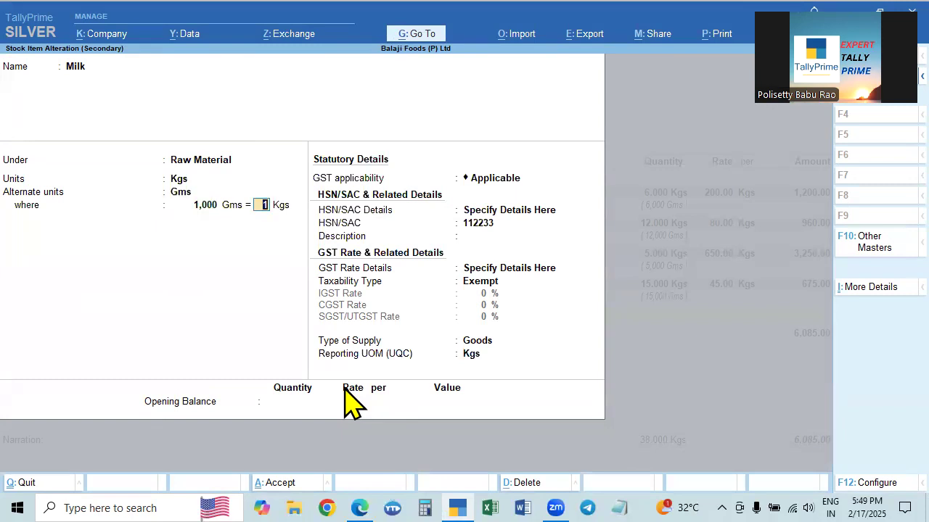
key("Return")
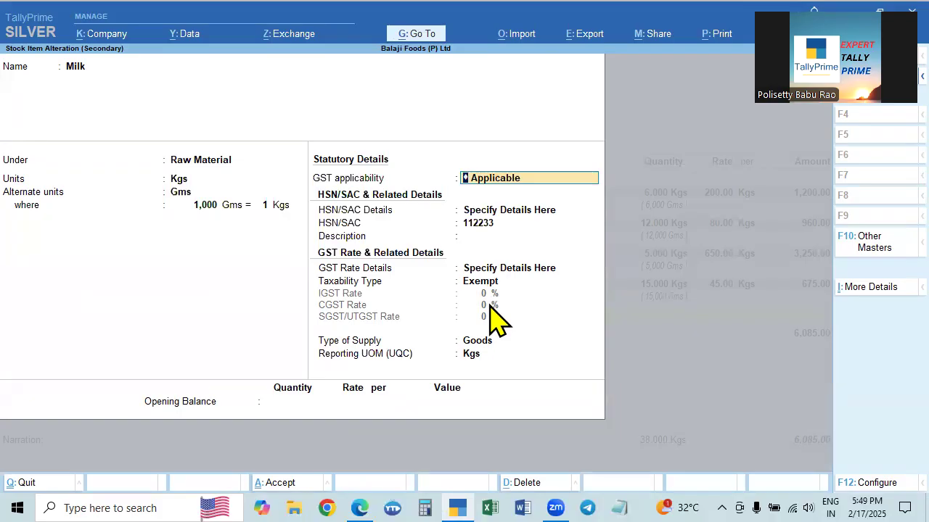
key("ctrl+a")
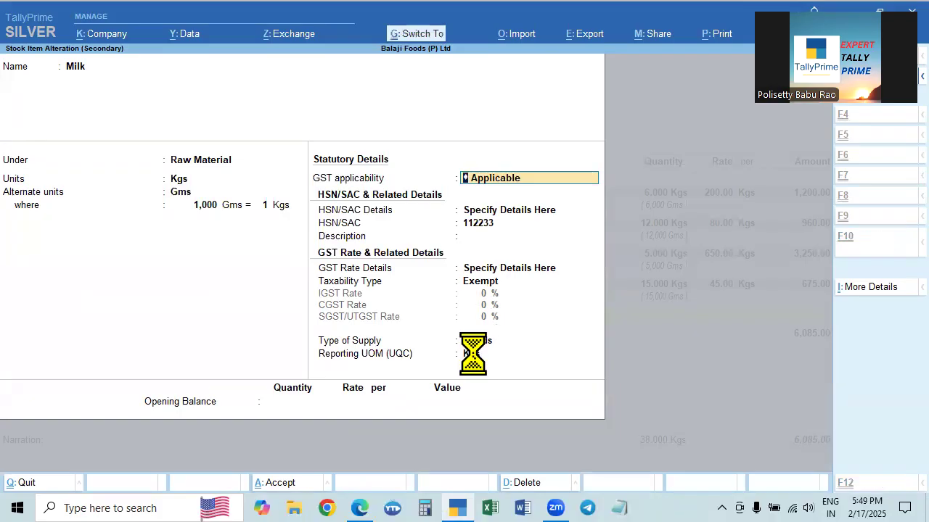
Allocate 12 Kgs of Milk to Godown-1 (Raw Material) at 70 per Kgs, following the PDF, and accept the item line.
key("Return")
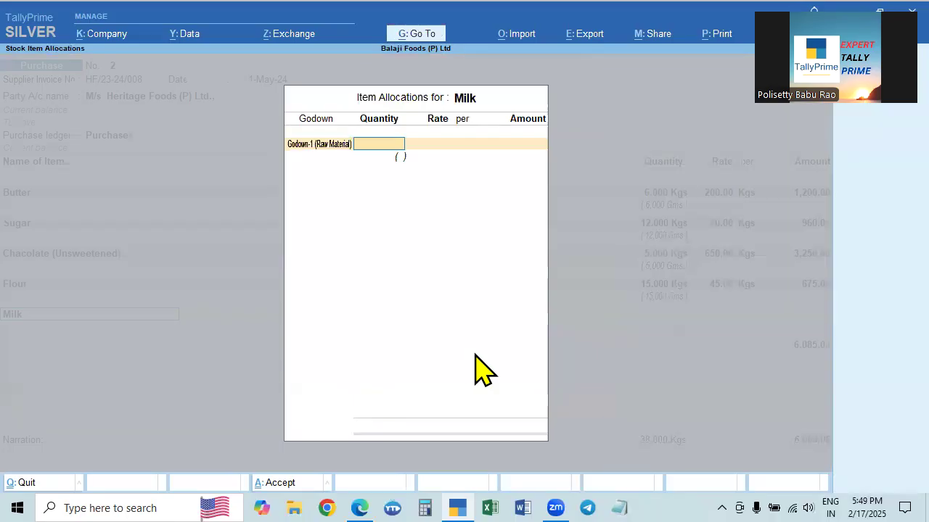
key("alt+Tab")
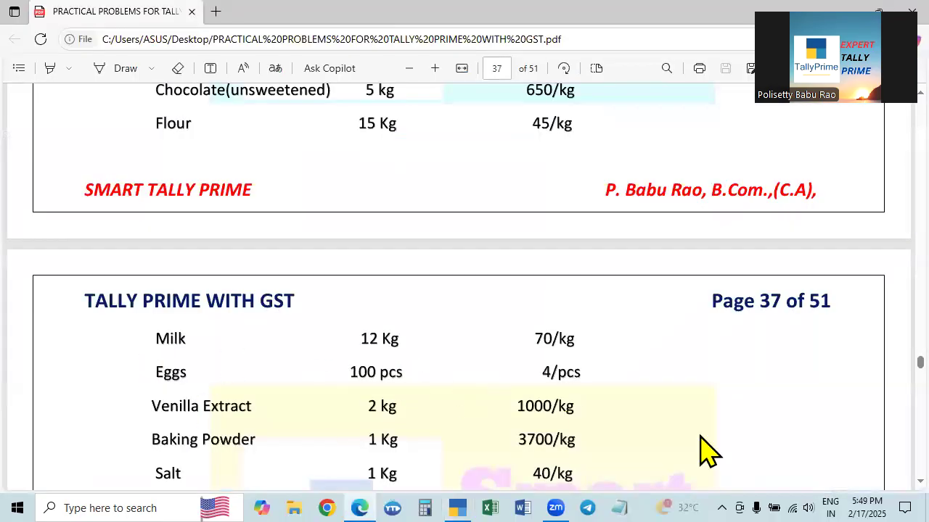
key("alt+Tab")
type("12")
key("Return")
type("70")
key("Return")
key("Return")
key("Return")
key("Return")
key("Return")
Add Eggs as the sixth item, following the PDF, and open its stock item master for alteration.
key("alt+Tab")
key("alt+Tab")
type("Eg")
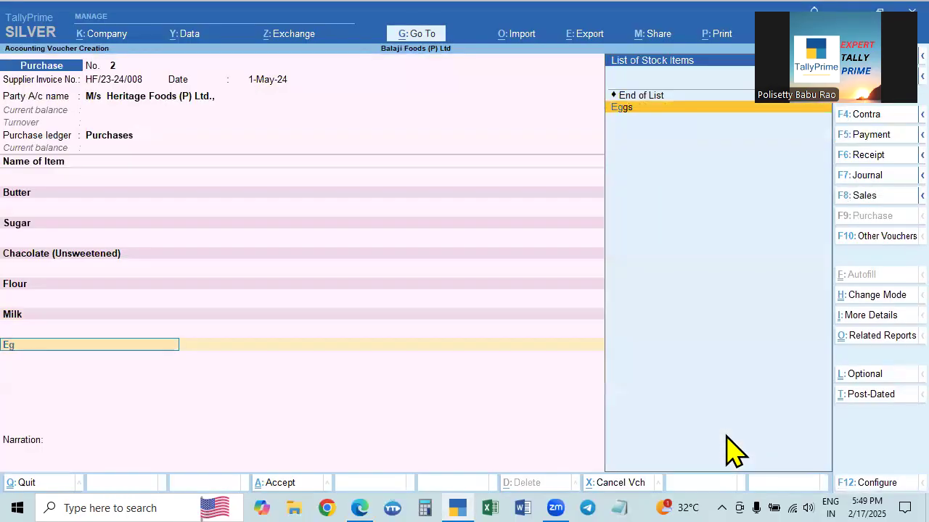
key("Return")
key("Escape")
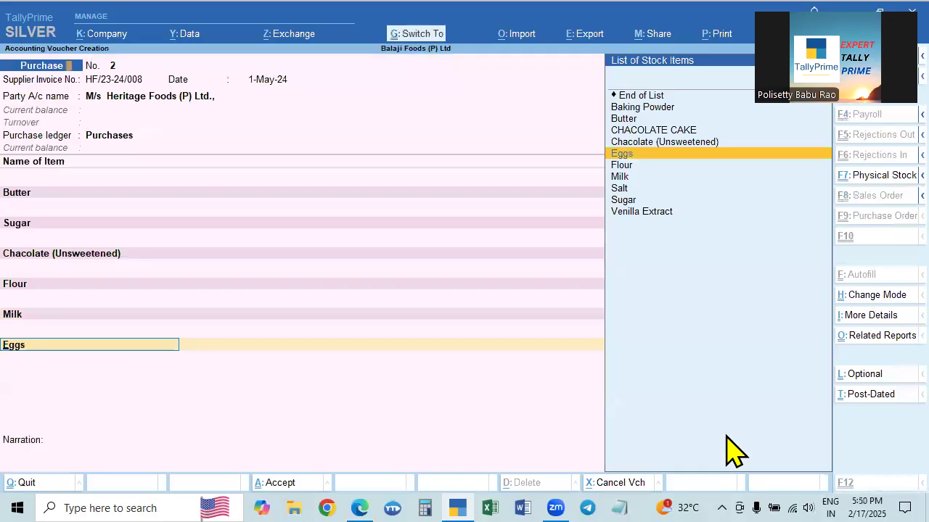
key("ctrl+Return")
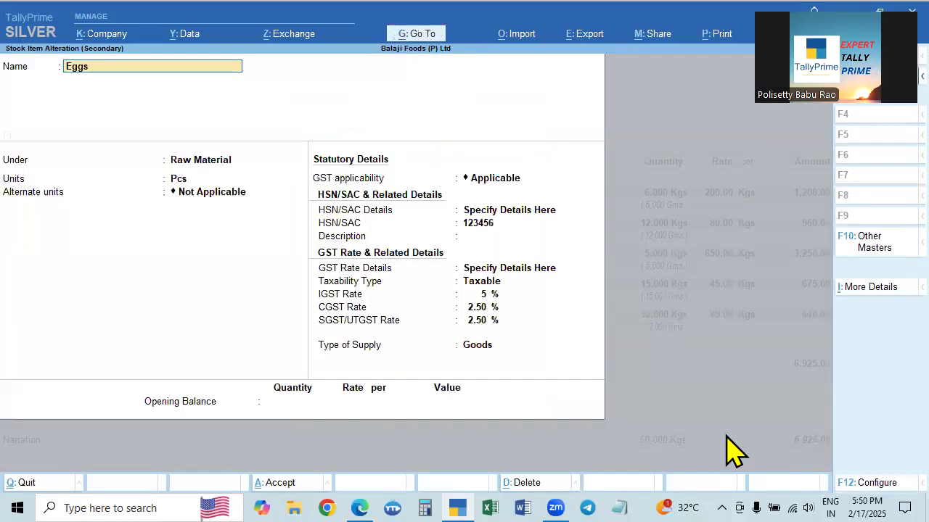
Review Eggs' Pcs unit, keep its alternate unit as Not Applicable, and save the stock item.
left_click(181, 182)
left_click(185, 195)
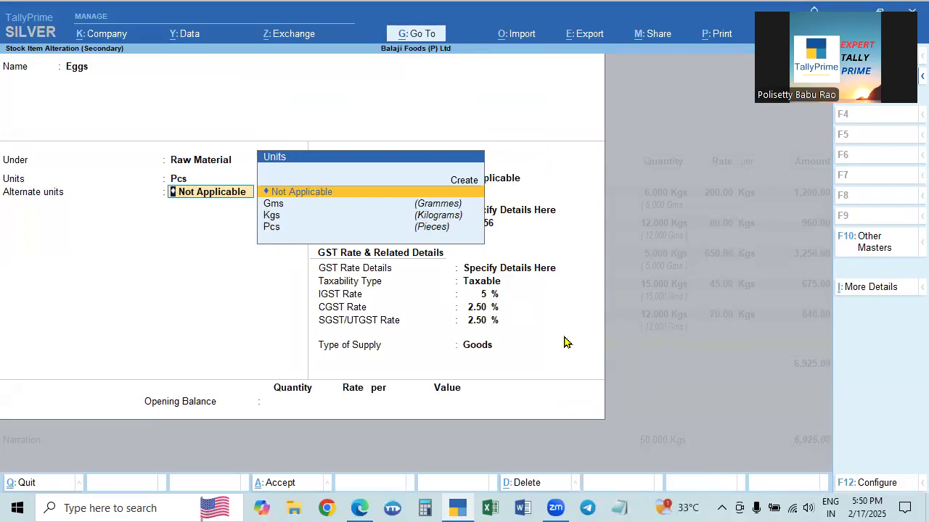
key("Return")
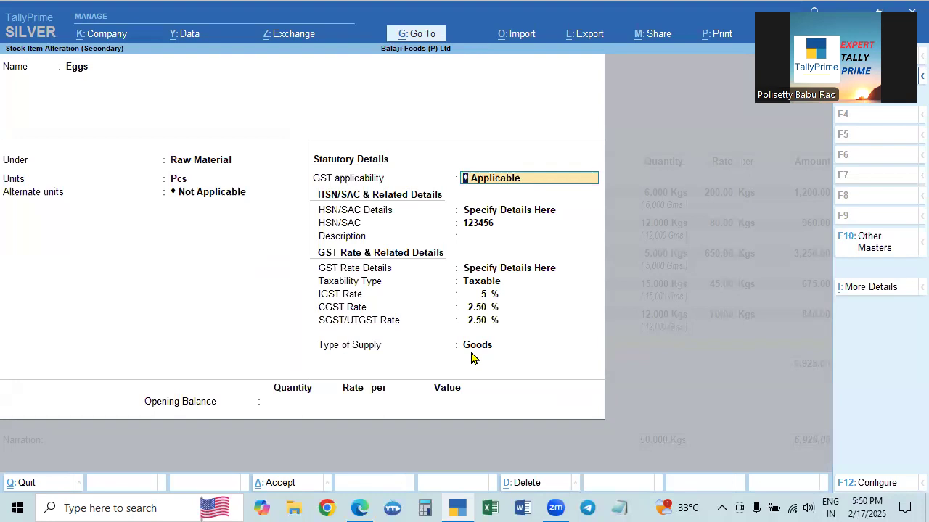
key("ctrl+a")
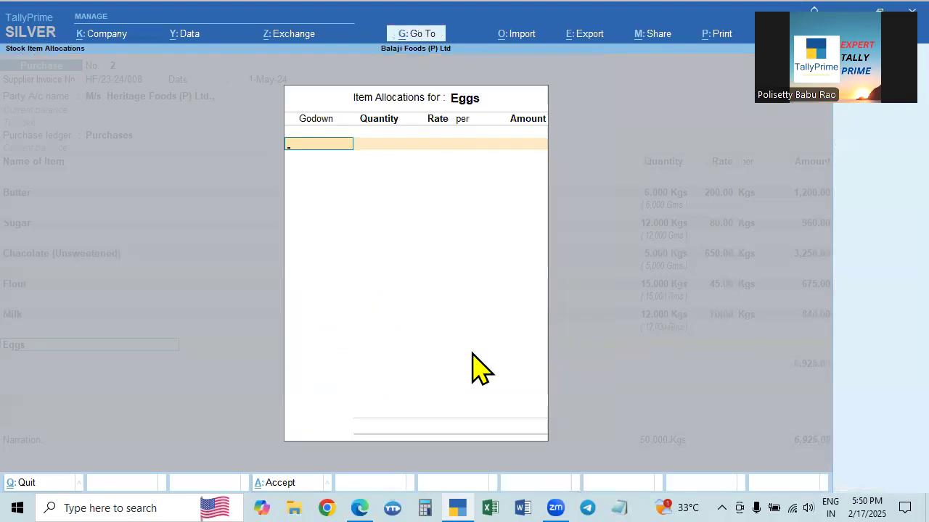
Allocate 100 Pcs of Eggs to Godown-1 (Raw Material) at a rate of 1 per Pcs, checking the PDF.
key("Return")
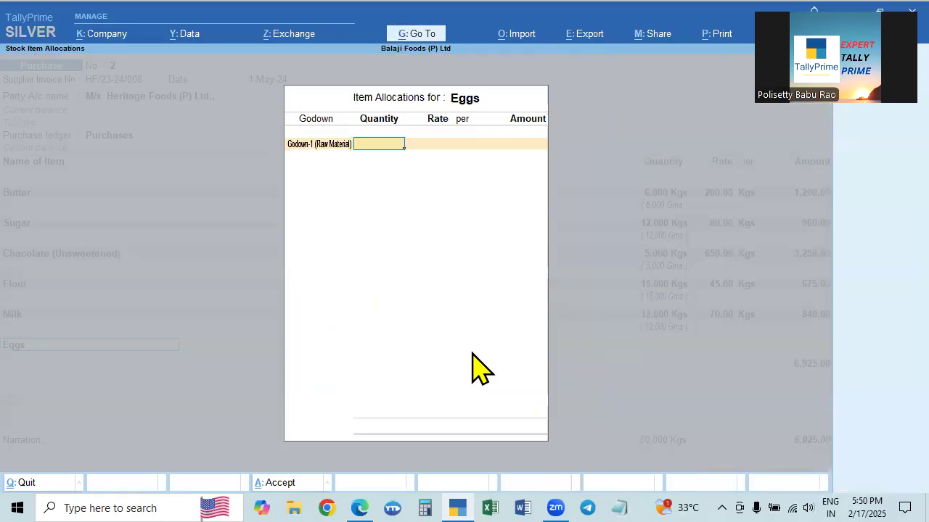
key("alt+Tab")
key("alt+Tab")
key("alt+Tab")
key("alt+Tab")
type("100")
key("Return")
type("1")
key("Return")
key("Return")
key("Return")
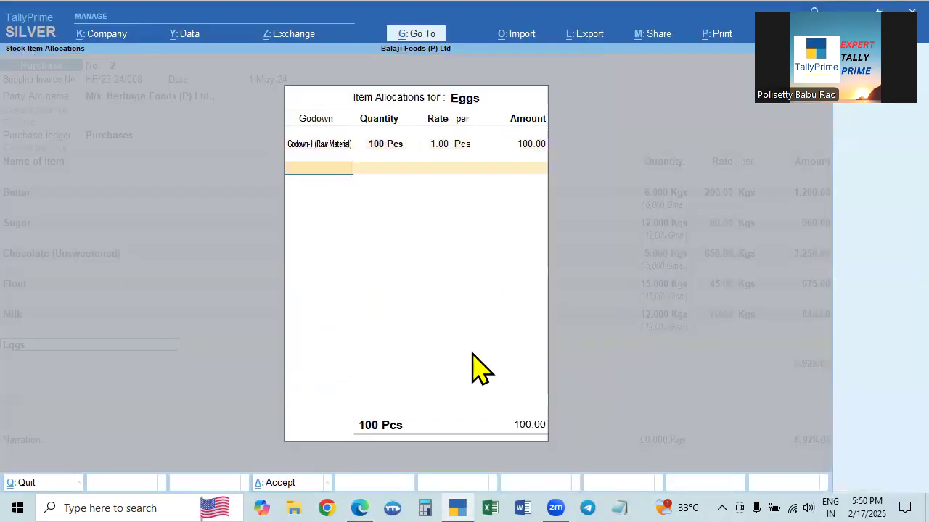
Set the Eggs rate to 4 per Pcs, accept the item line and switch back to the PDF's item list.
key("BackSpace")
key("BackSpace")
type("4")
key("Return")
key("Return")
key("Return")
key("Return")
key("alt+Tab")
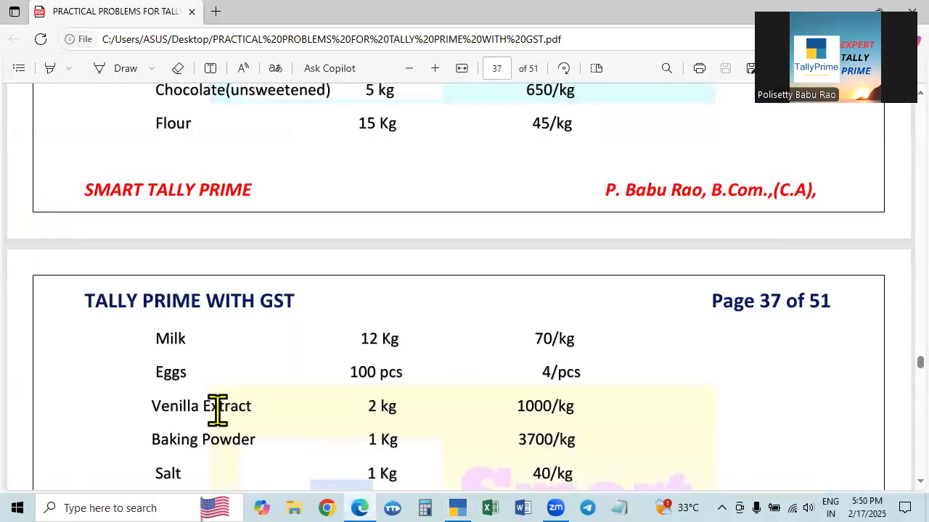
Switch to TallyPrime, add Venilla Extract as the seventh purchase item, and open its stock item master for alteration.
key("alt+Tab")
type("Ve")
key("Return")
key("Escape")
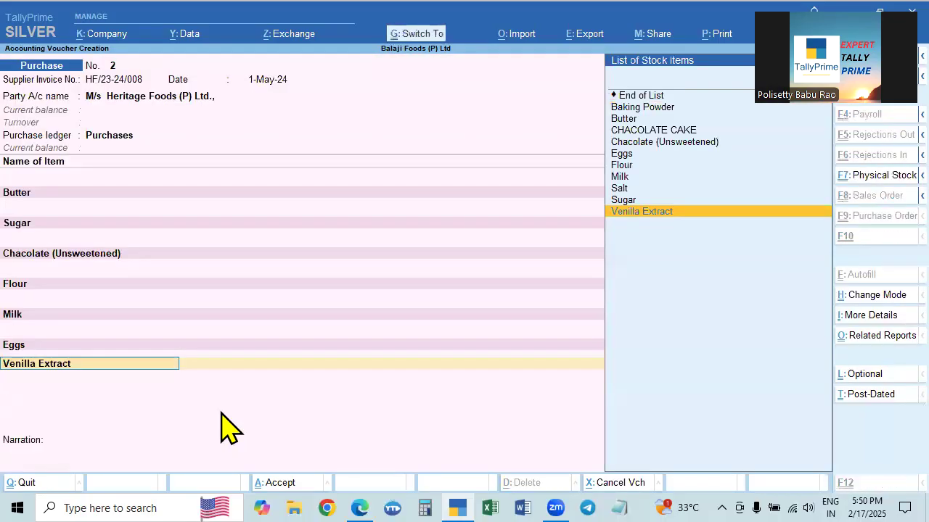
key("ctrl+Return")
Set Venilla Extract's alternate unit to Gms with 1000 Gms = 1 Kgs, and save the stock item.
key("Return")
key("Return")
key("Return")
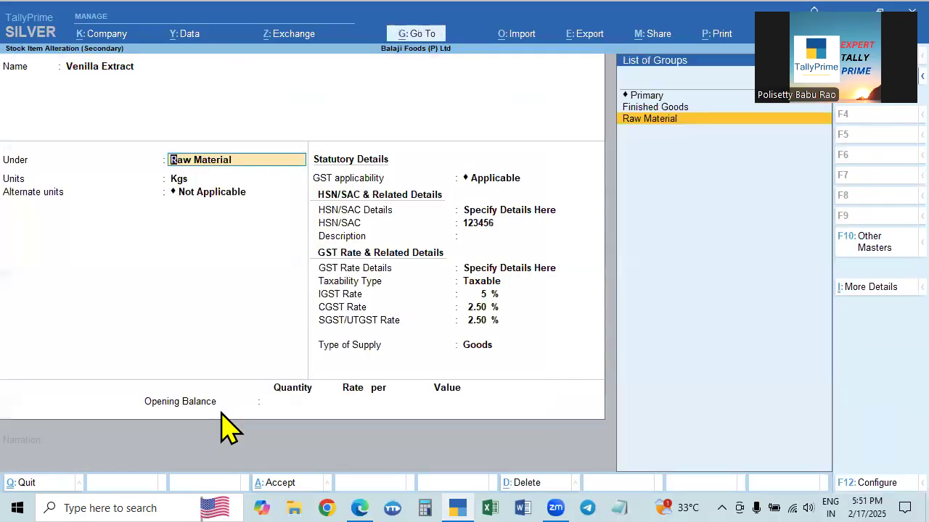
key("Down")
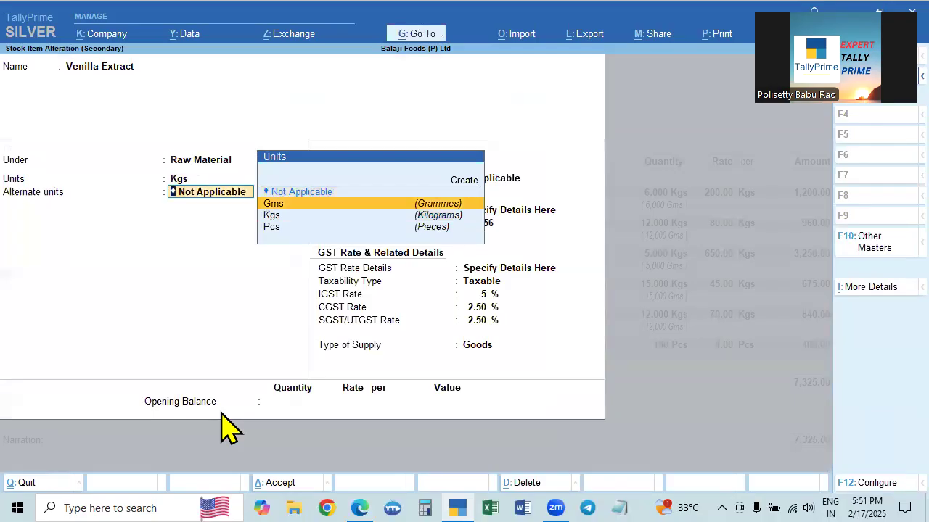
key("Return")
type("1000")
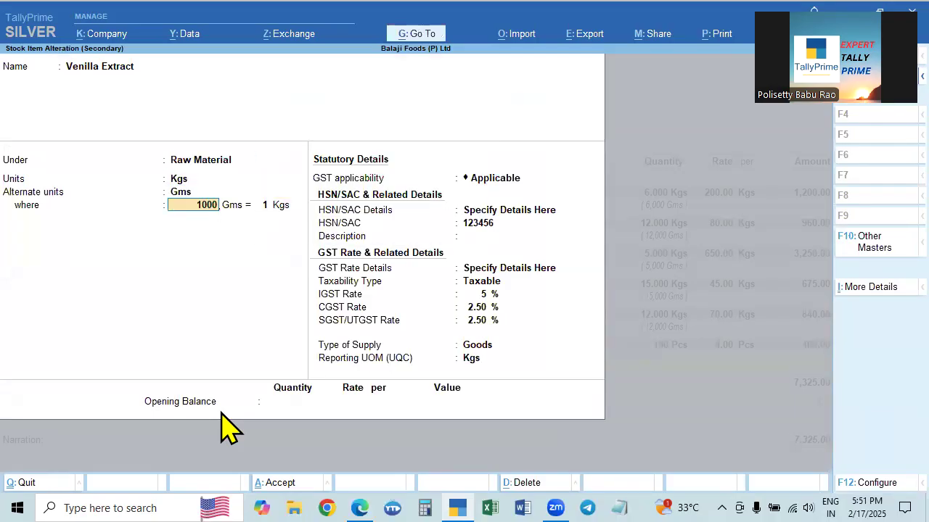
key("Return")
key("Return")
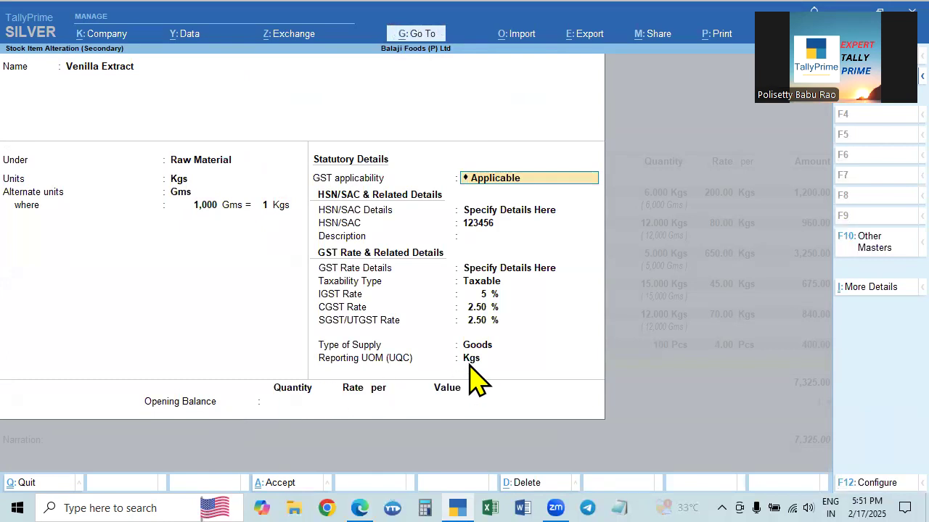
key("ctrl+a")
Allocate 2 Kgs of Venilla Extract to Godown-1 (Raw Material) at 1000 per Kg, checking the PDF.
type("1")
key("Return")
key("alt+Tab")
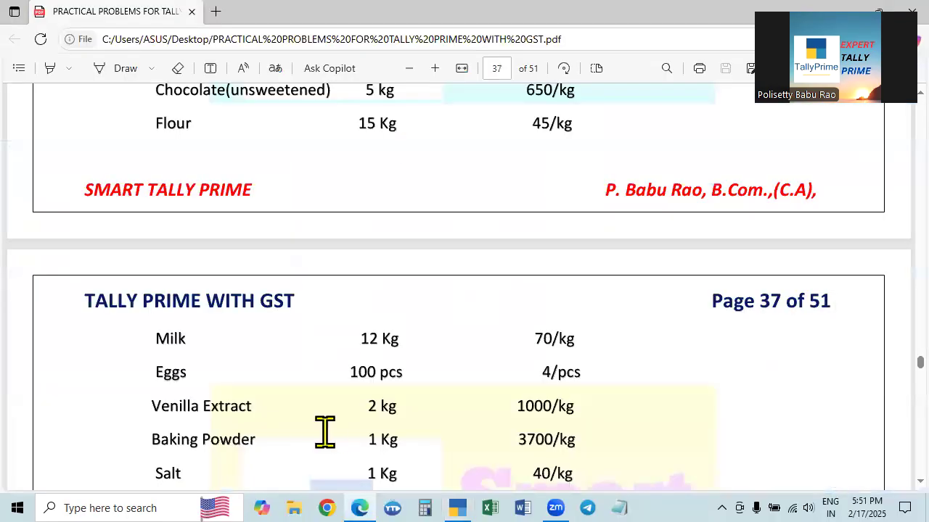
key("alt+Tab")
type("2")
key("Return")
type("1000")
key("Return")
key("Return")
key("Return")
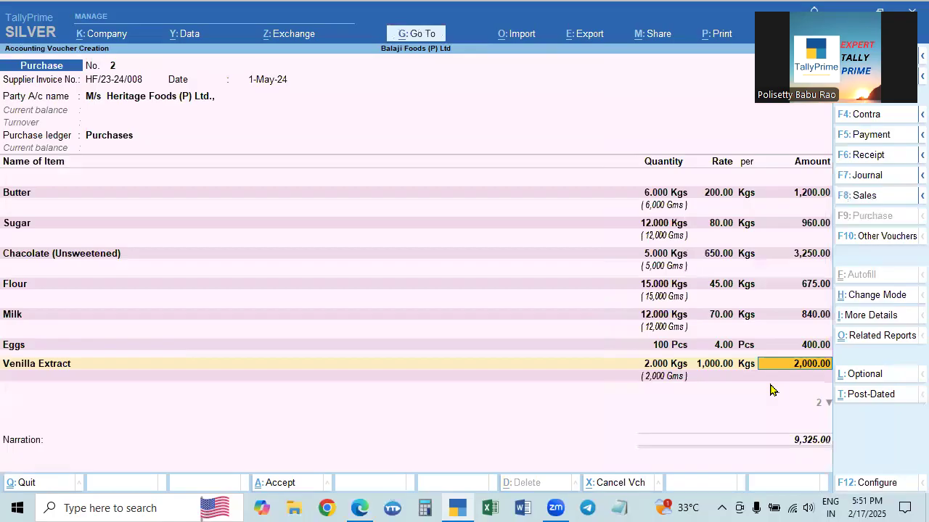
Add Baking Powder as the eighth item, following the PDF, and open its stock item master for alteration.
key("alt+Tab")
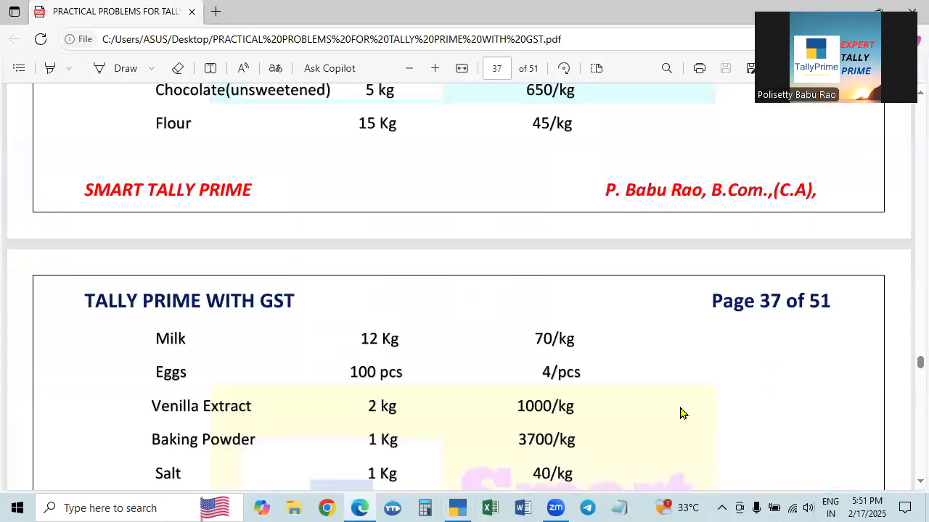
scroll(273, 415, "down", 2)
key("alt+Tab")
type("B")
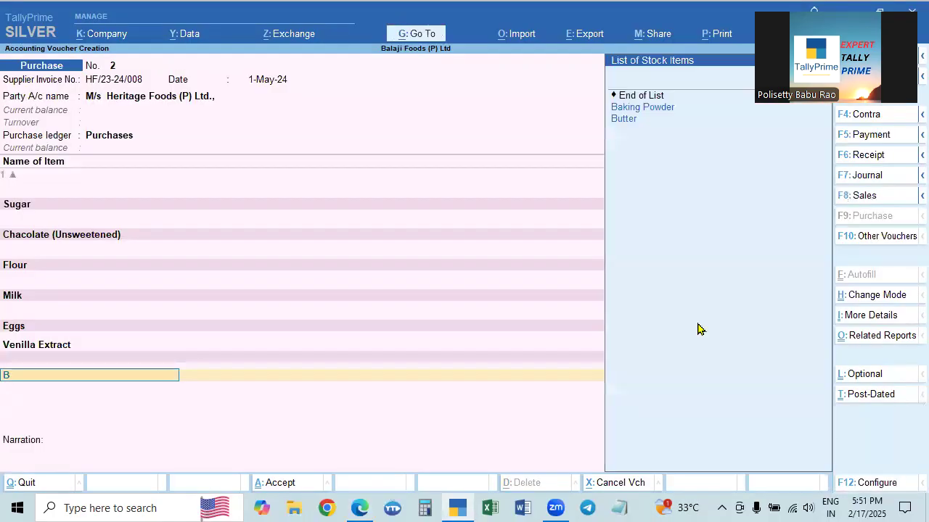
type("al")
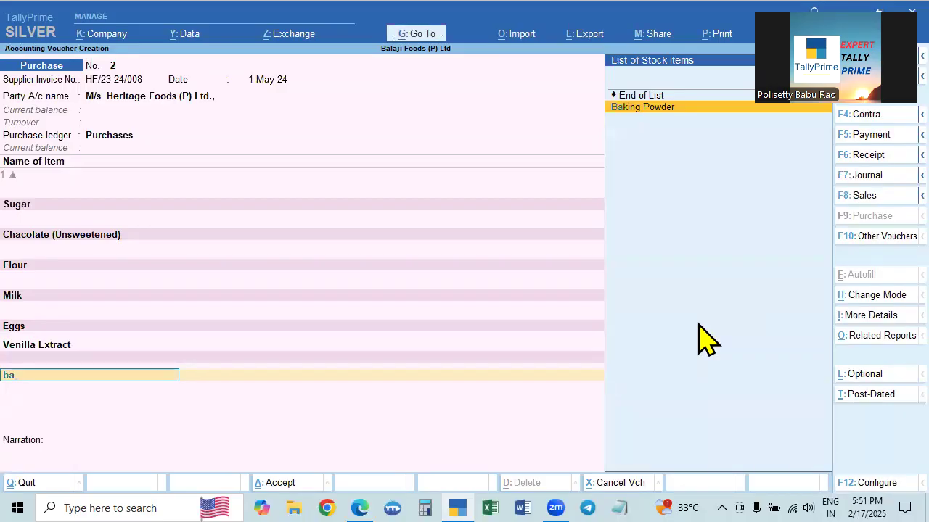
key("Return")
key("Escape")
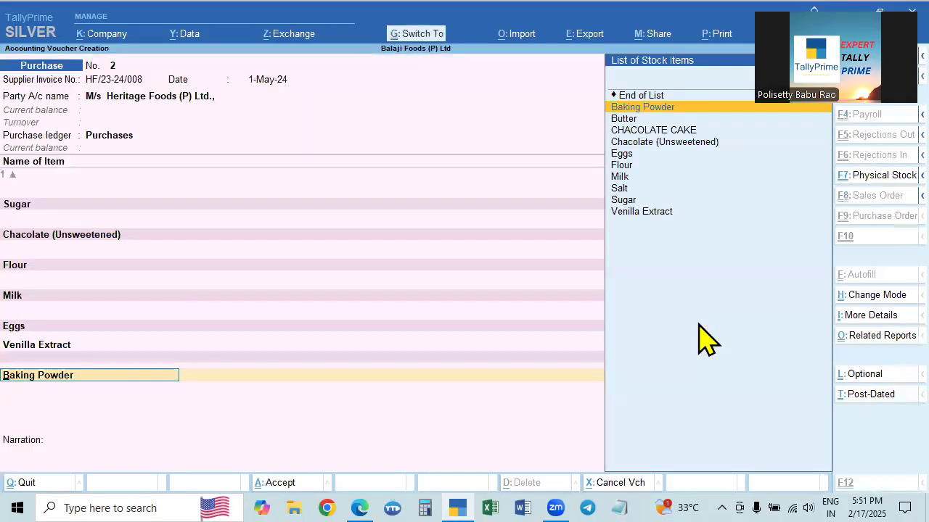
key("ctrl+Return")
Set Baking Powder's alternate unit to Gms with 1000 Gms = 1 Kgs, and save the stock item.
key("Return")
key("Return")
key("Return")
key("Down")
key("Return")
type("1,000")
key("Return")
key("Return")
key("Return")
key("ctrl+a")
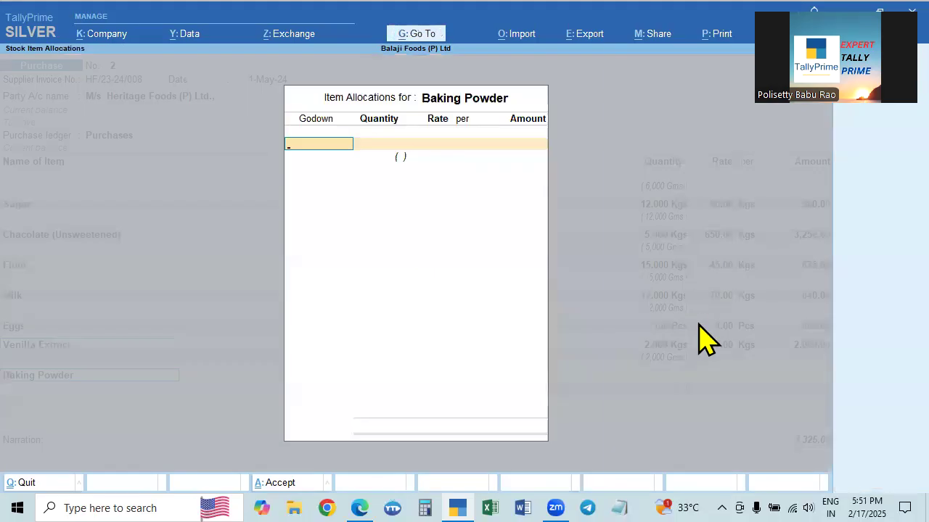
Allocate 1 Kg of Baking Powder to Godown-1 (Raw Material) at 3700 per Kg, checking the PDF, and accept the item line.
key("Return")
key("alt+Tab")
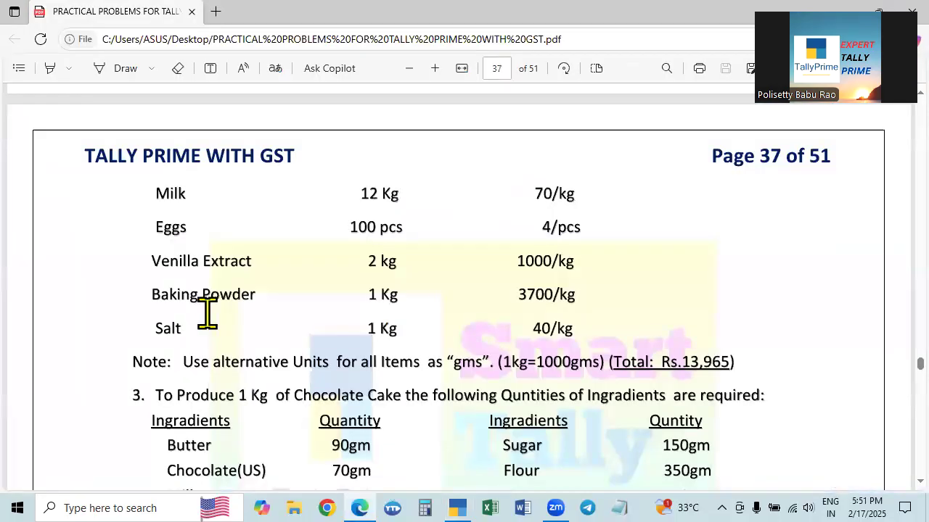
key("alt+Tab")
type("1")
key("Return")
type("3700")
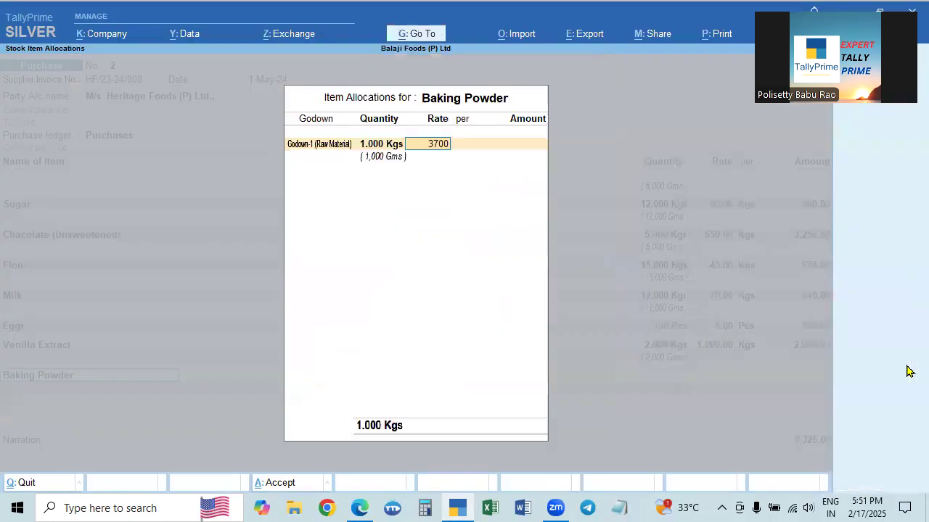
key("Return")
key("Return")
key("Return")
key("Return")
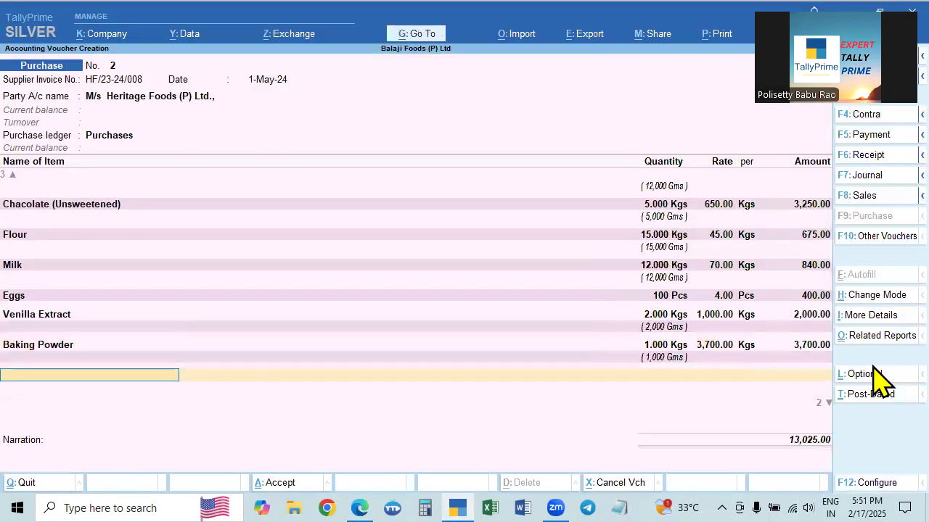
Add Salt as the ninth item, following the PDF, and open its stock item master for alteration.
key("alt+Tab")
key("alt+Tab")
type("Sal")
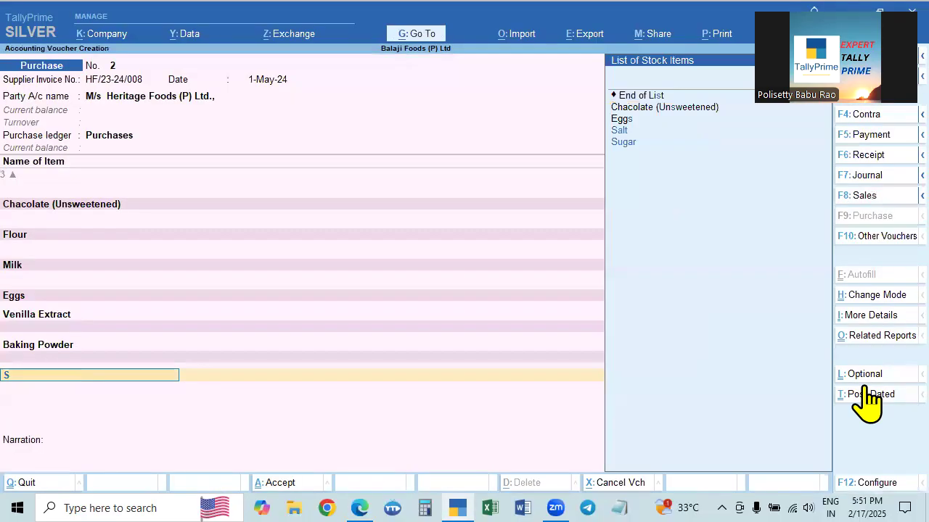
key("Return")
key("Escape")
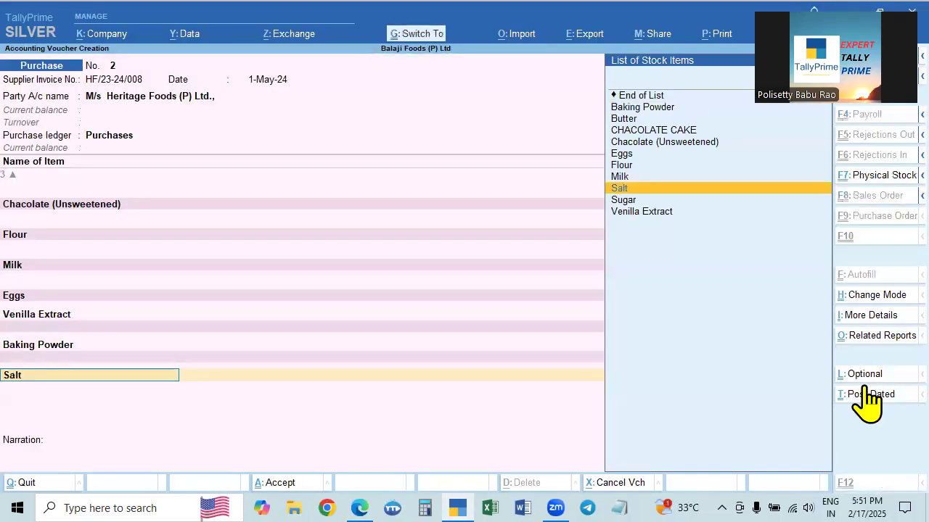
key("ctrl+Return")
Set Salt's alternate unit to Gms with 1000 Gms = 1 Kgs, and save the stock item.
key("Return")
key("Return")
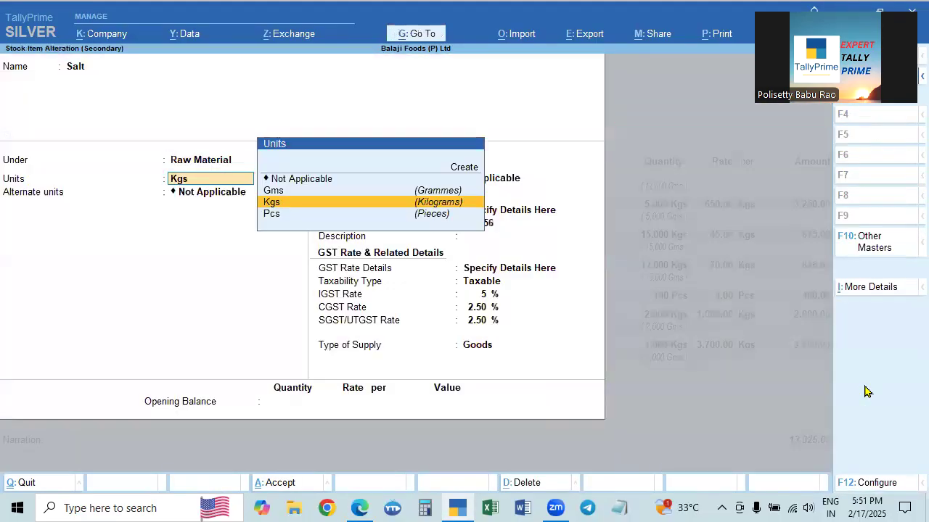
key("Return")
key("Down")
key("Return")
type("1000")
key("Return")
key("Return")
key("ctrl+a")
Allocate 1 Kg of Salt to Godown-1 (Raw Material) at 40 per Kg, checking the PDF, and accept the item line.
type("1")
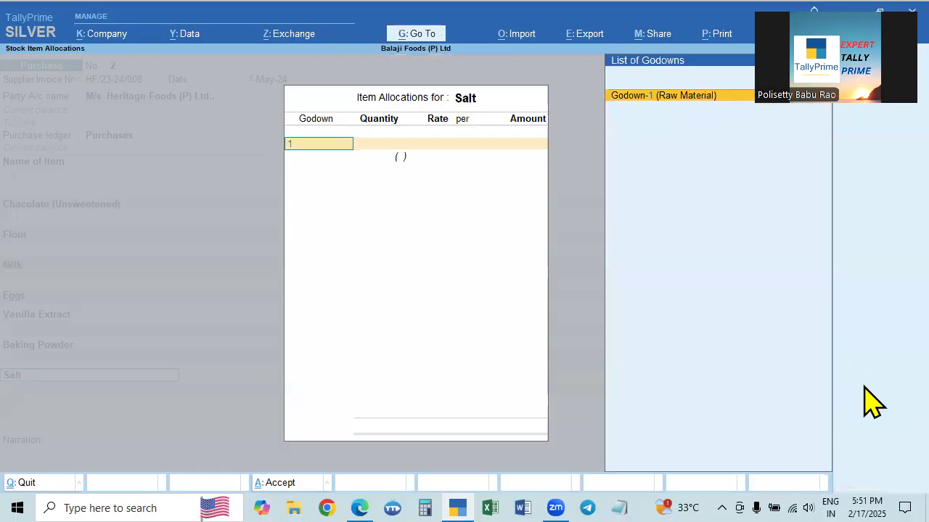
key("Return")
key("Return")
key("alt+Tab")
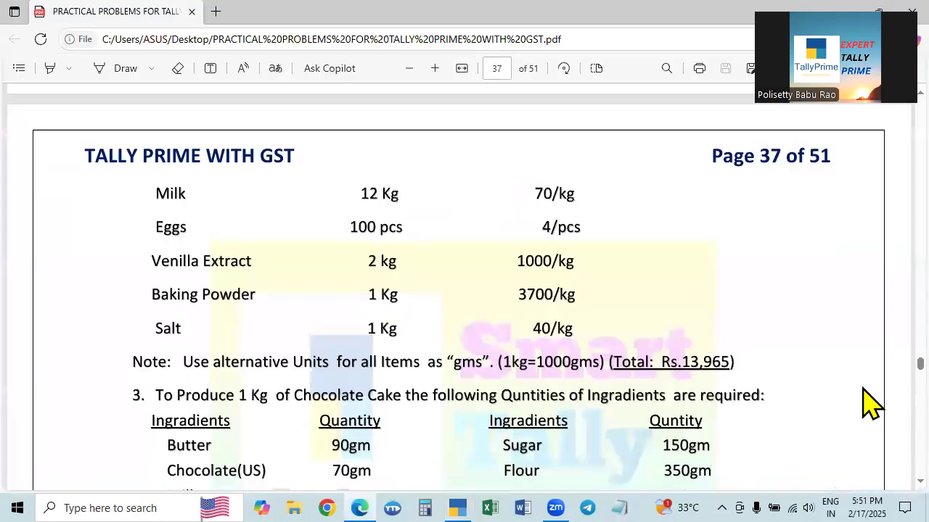
key("alt+Tab")
type("1")
key("Return")
type("40")
key("Return")
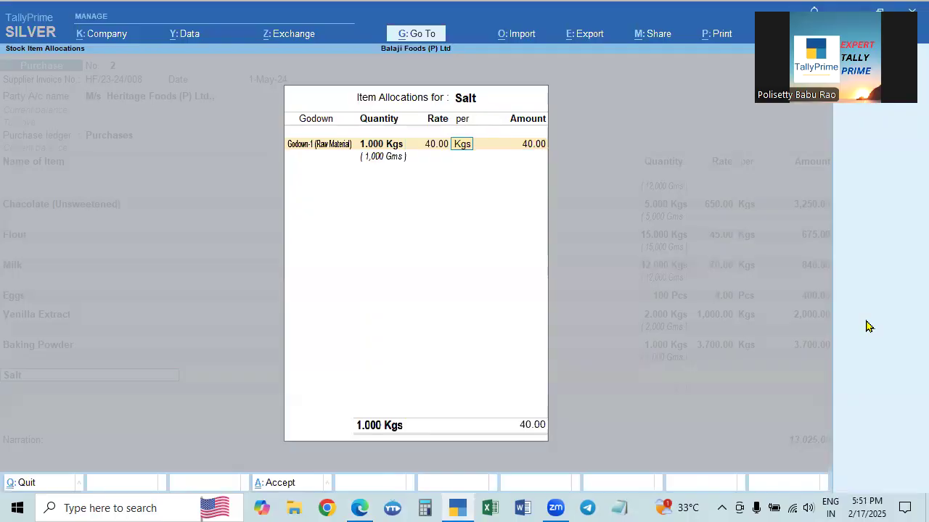
key("alt+Tab")
key("alt+Tab")
key("Return")
key("Return")
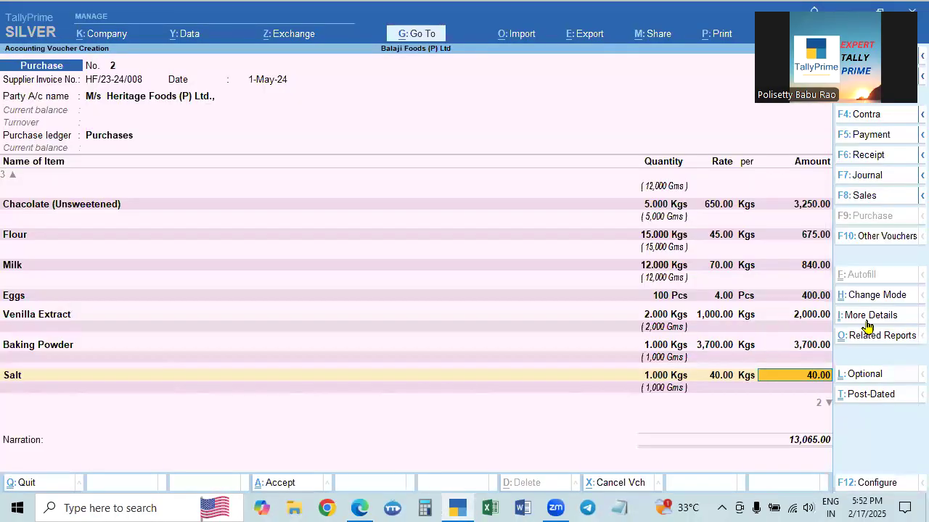
key("Return")
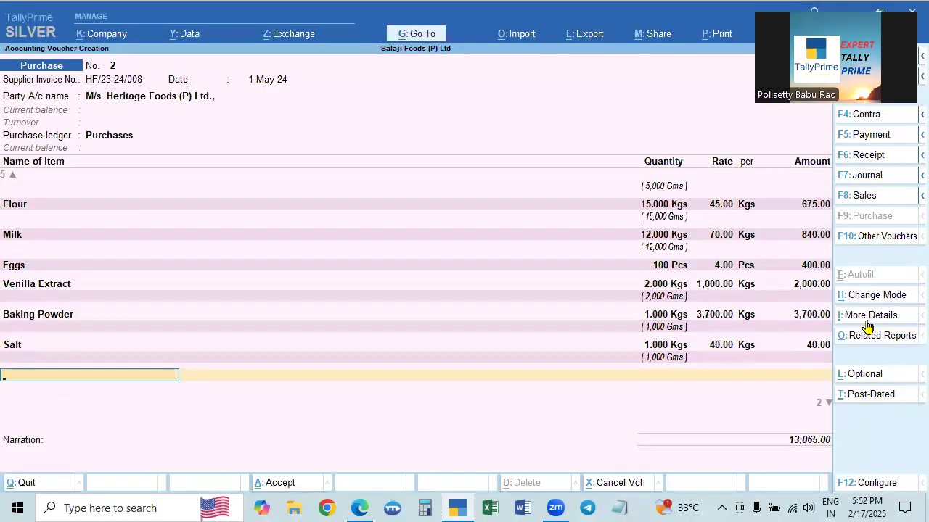
End the item list and add the IGST ledger to the purchase voucher.
key("Return")
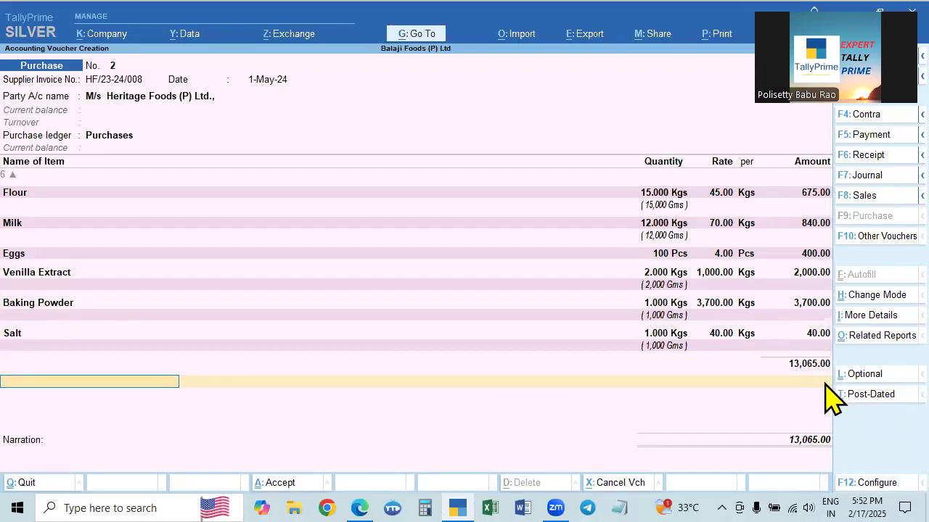
type("ig")
key("Return")
key("Return")
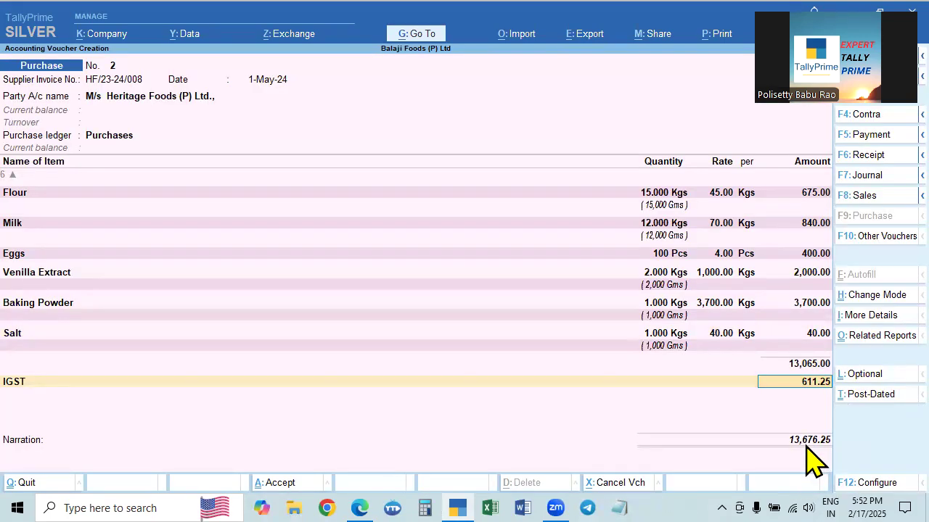
Compare the voucher's items and total with the item list and total given in the PDF.
key("alt+Tab")
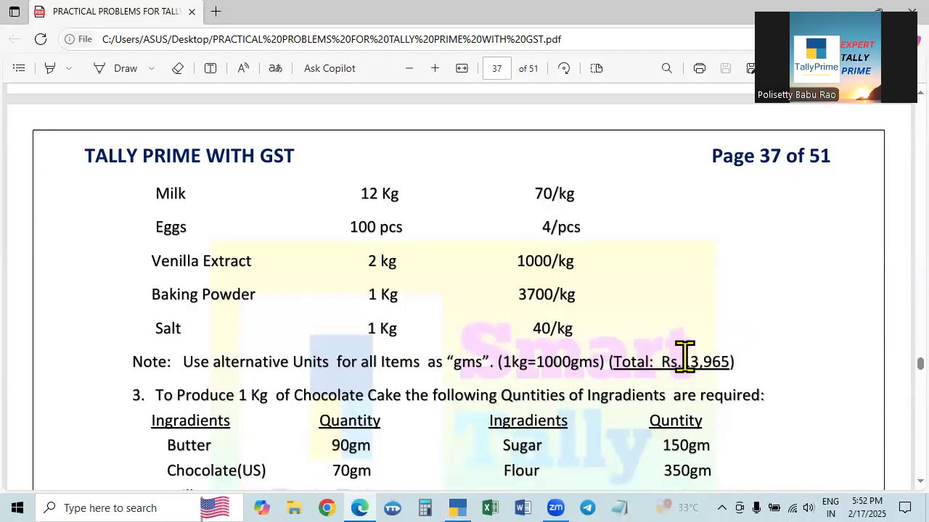
key("alt+Tab")
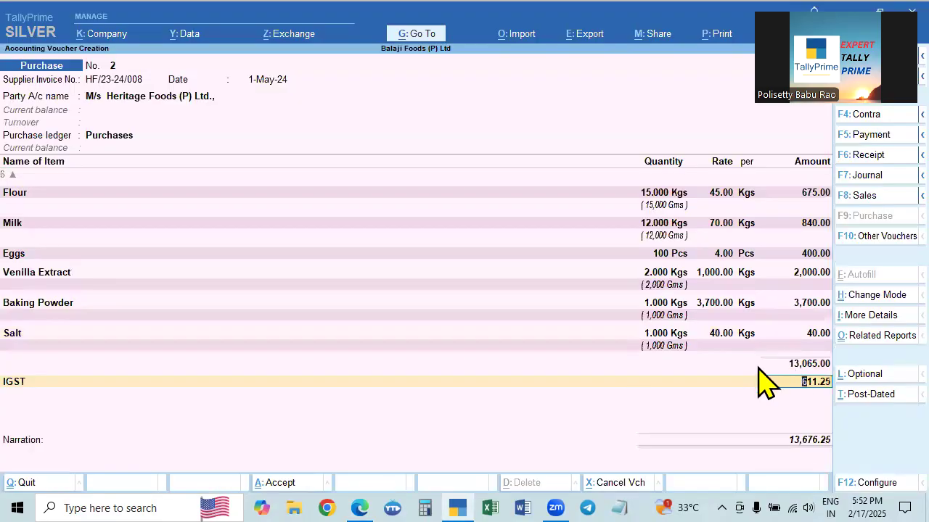
key("alt+Tab")
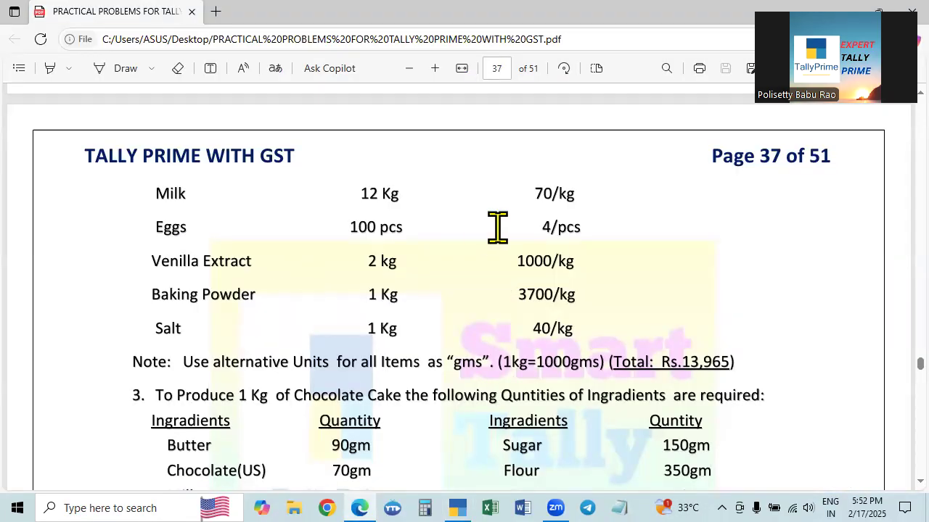
key("alt+Tab")
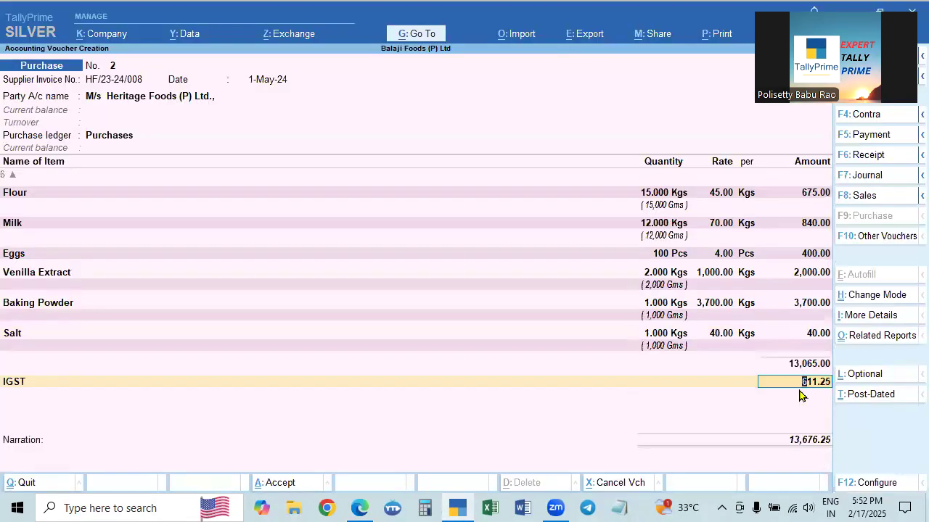
Inspect the GST details in Milk's stock item master and its godown allocation from the voucher.
left_click(23, 230)
key("ctrl+Return")
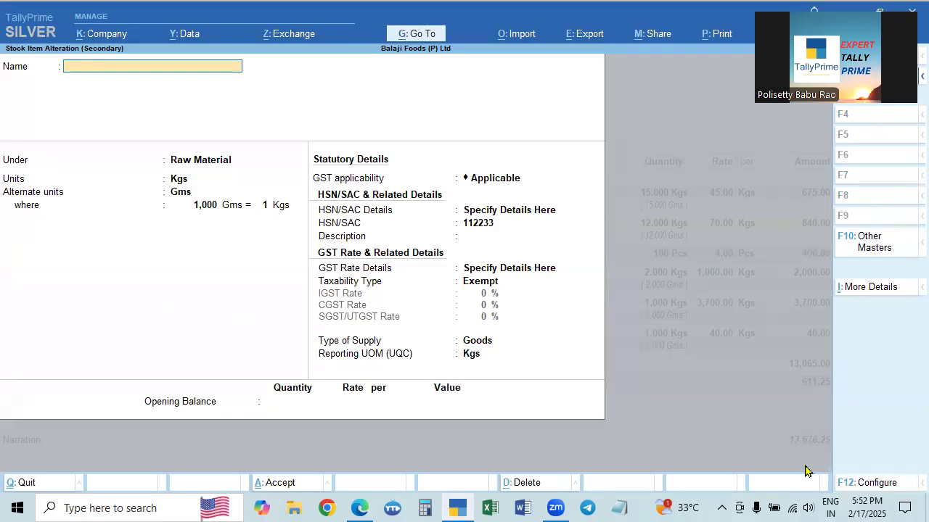
key("Escape")
key("Return")
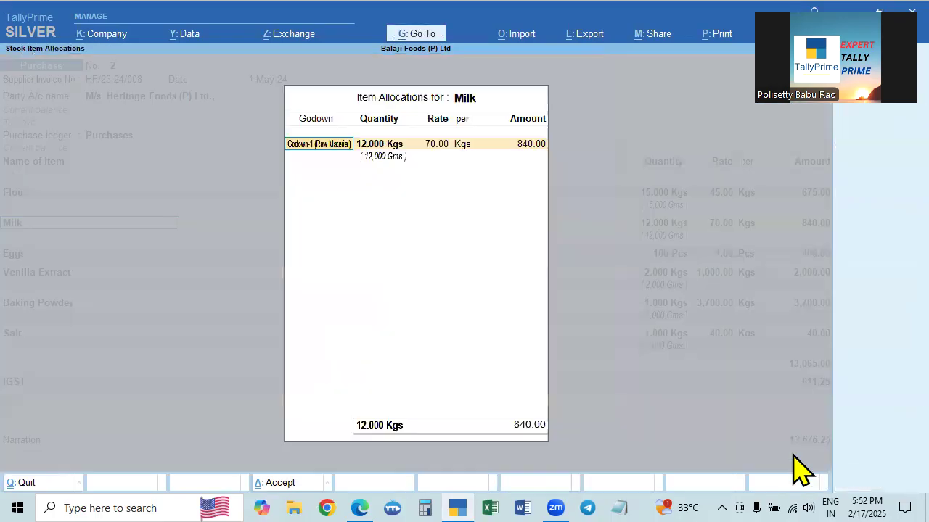
key("Escape")
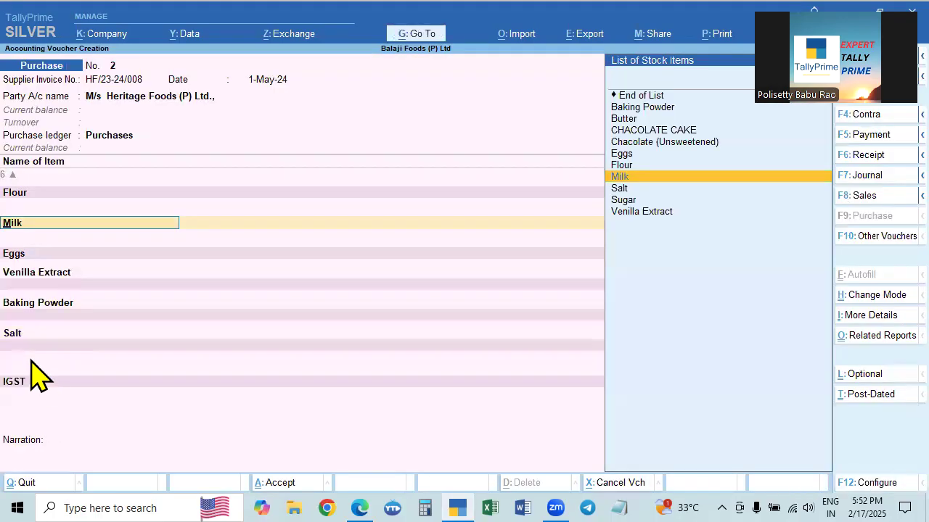
Return to the IGST line, accept its calculated amount, and check the PDF once more.
left_click(28, 383)
key("Return")
key("Return")
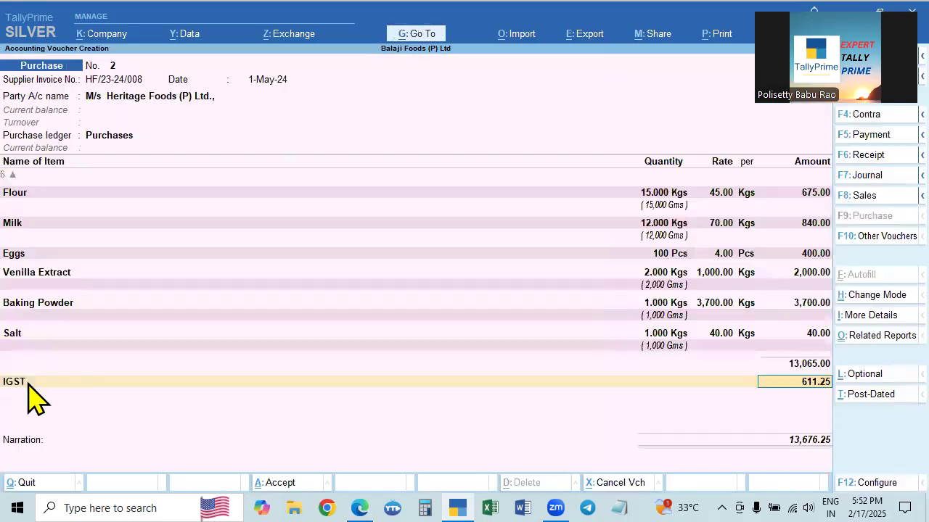
key("Return")
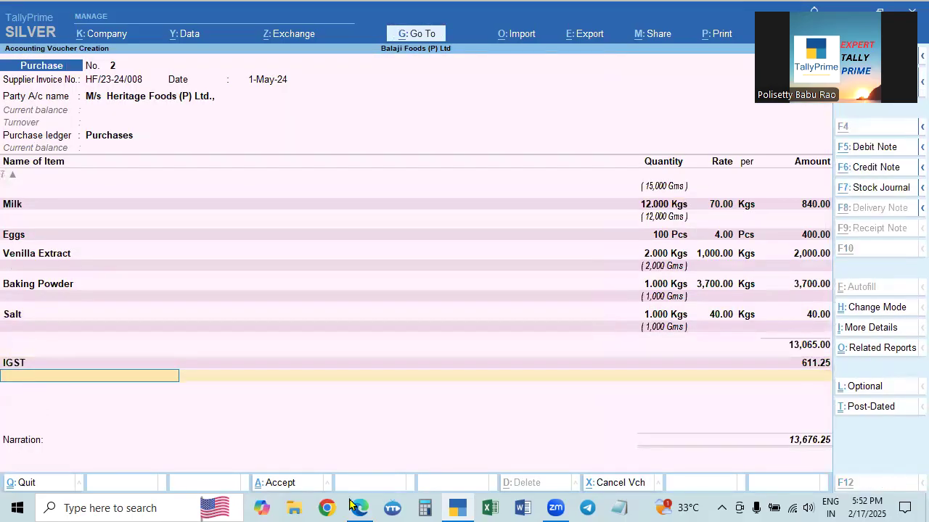
key("alt+Tab")
key("alt+Tab")
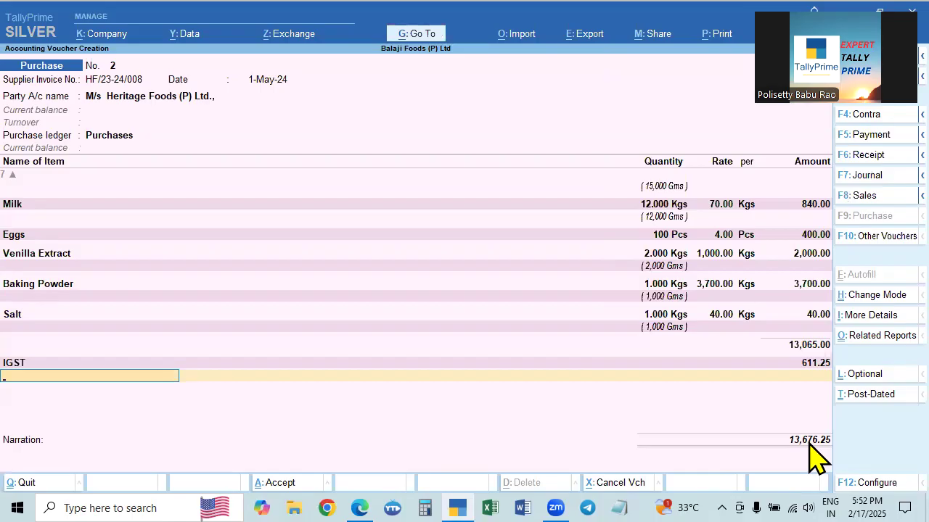
Accept and save the Heritage Foods purchase voucher, and bring up the chocolate cake ingredient list (point 3) in the PDF.
key("Return")
key("Return")
key("Return")
key("Return")
key("Return")
key("Return")
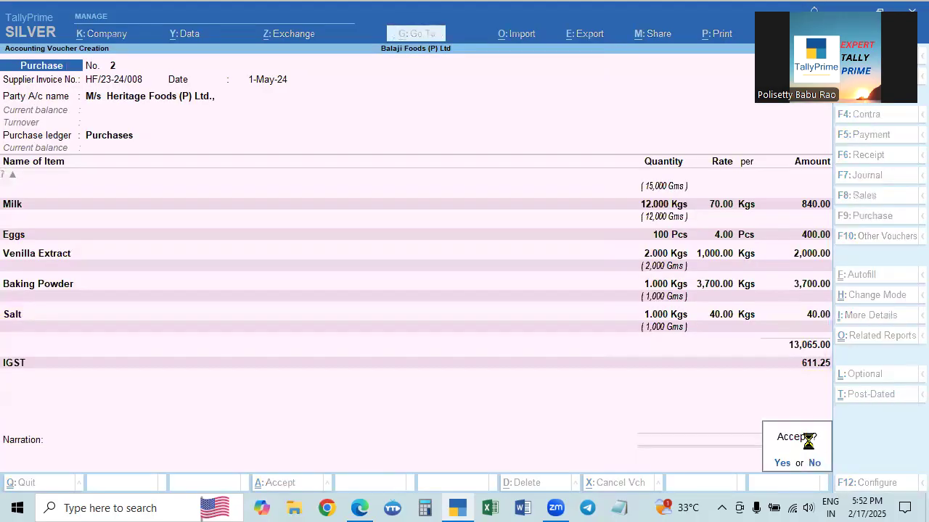
key("Return")
key("alt+Tab")
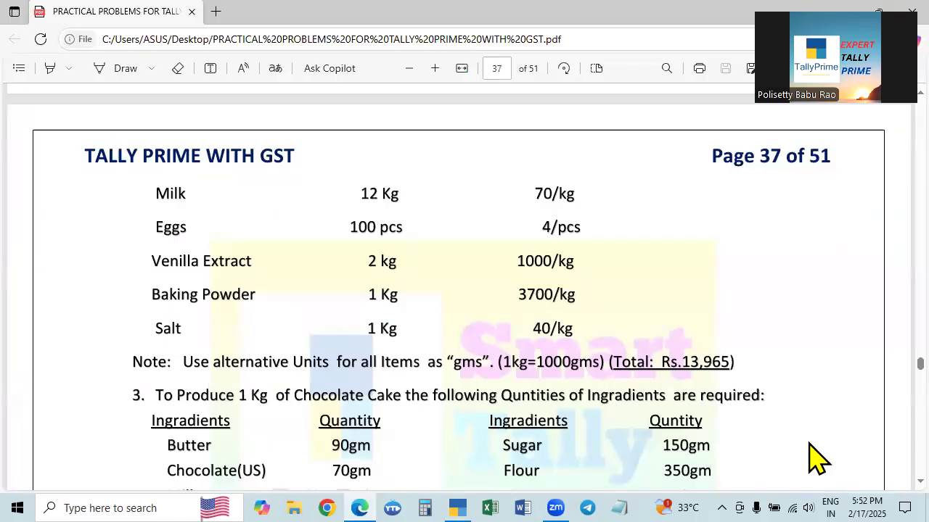
scroll(819, 453, "down", 2)
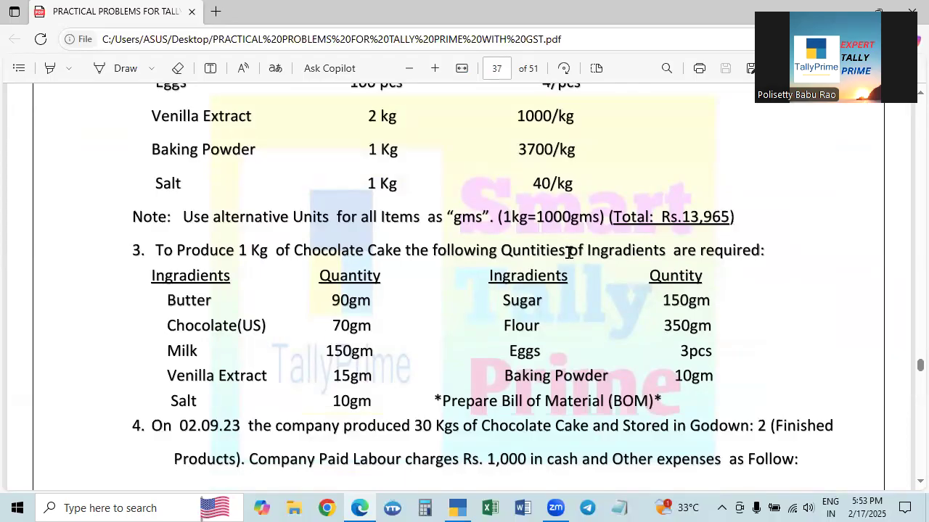
Review exercise items 3 and 4 in the PDF, covering the Chocolate Cake ingredients and the production details.
scroll(569, 252, "up", 2)
scroll(566, 254, "up", 4)
scroll(556, 294, "down", 8)
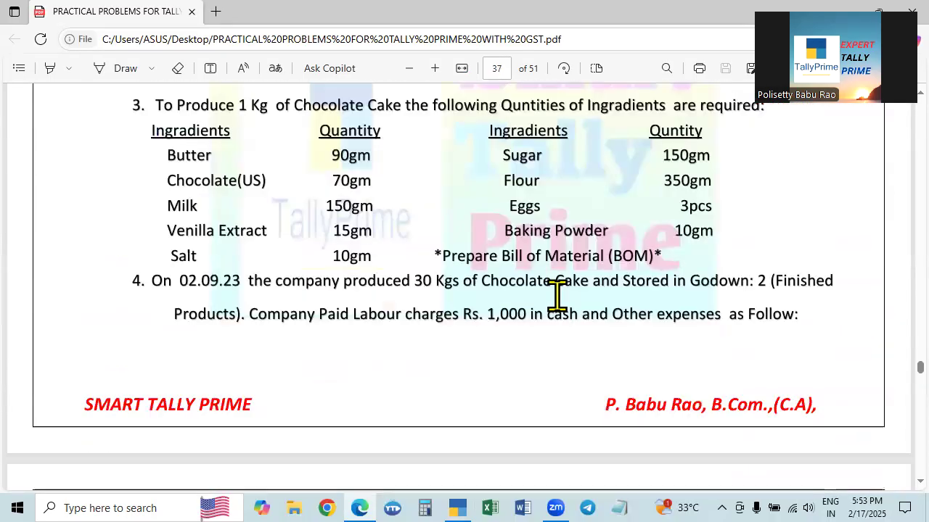
scroll(446, 290, "up", 2)
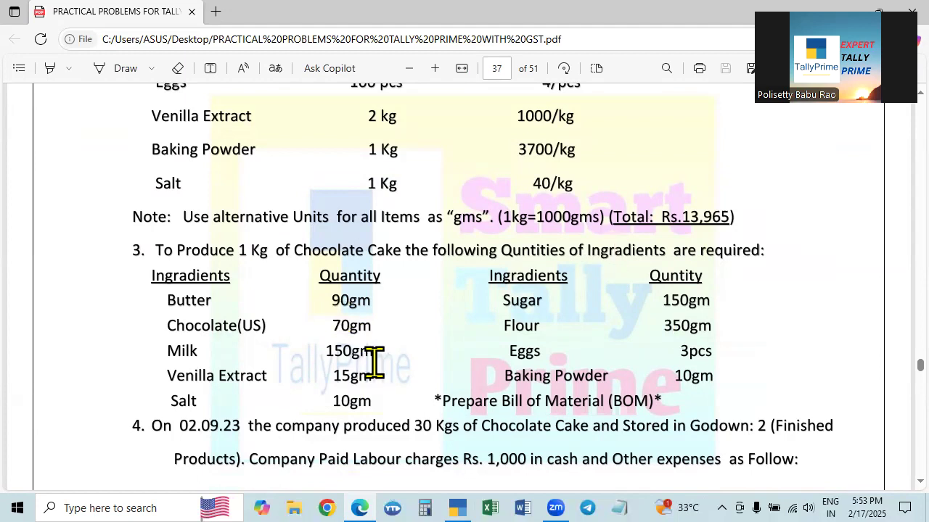
Switch to TallyPrime, leave the empty purchase voucher, and open the creation form for a new voucher type.
key("alt+Tab")
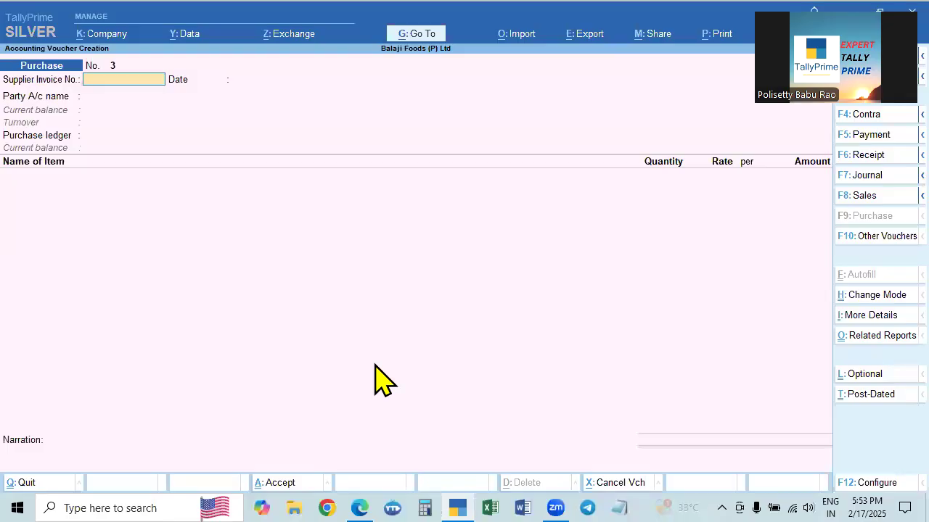
key("Escape")
key("alt+Tab")
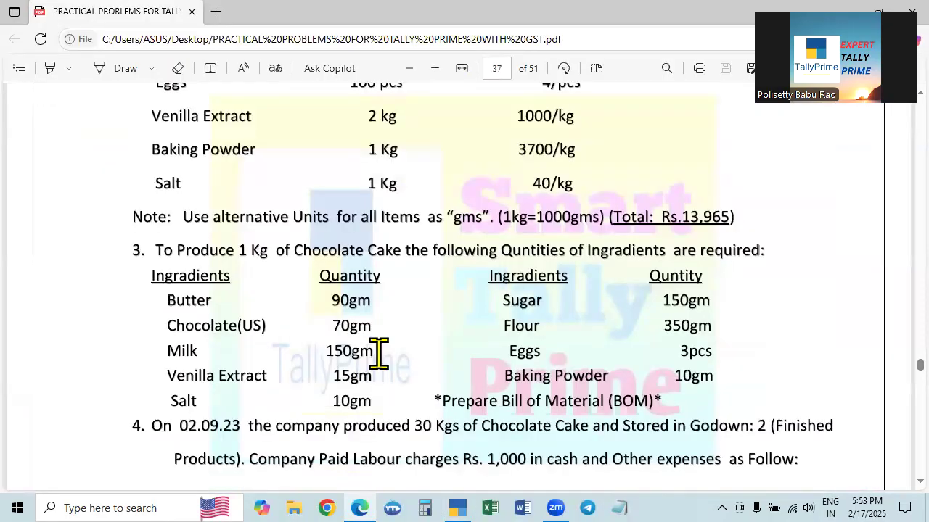
key("alt+Tab")
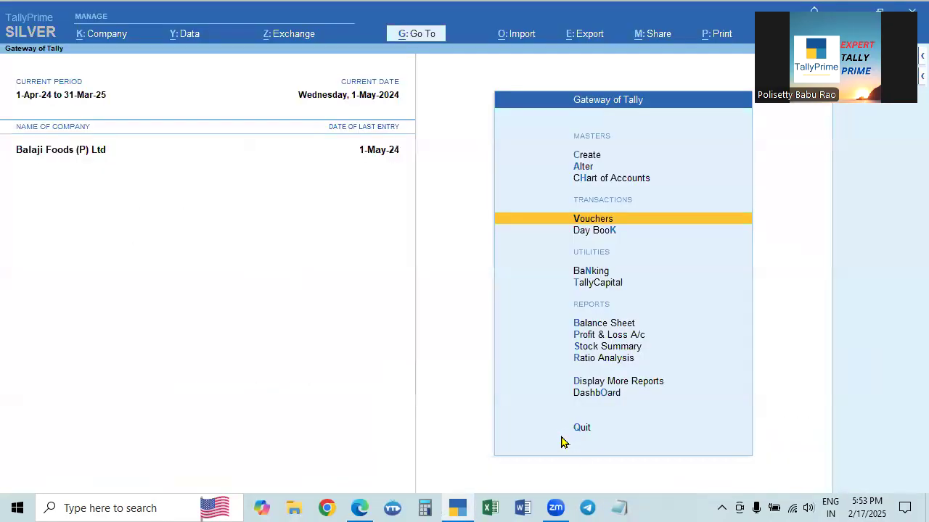
key("Up")
key("Up")
key("Return")
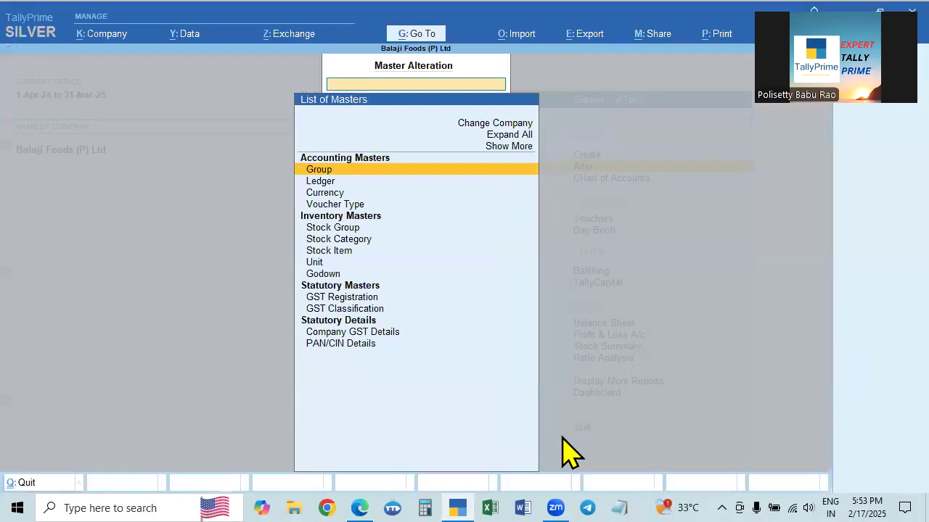
key("Down")
key("Down")
key("Down")
key("Return")
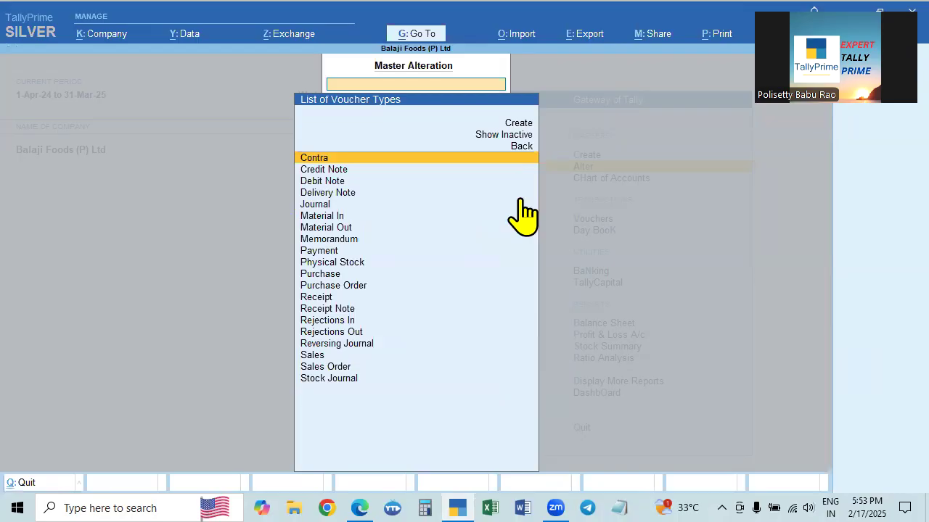
left_click(521, 125)
key("Return")
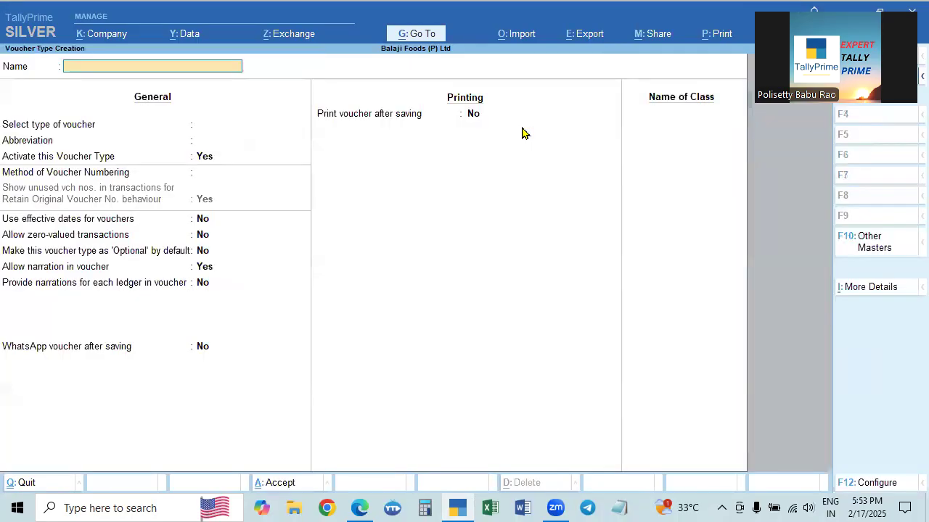
Name the new voucher type Manufacturing Voucher.
type("Manufacturing Voucher")
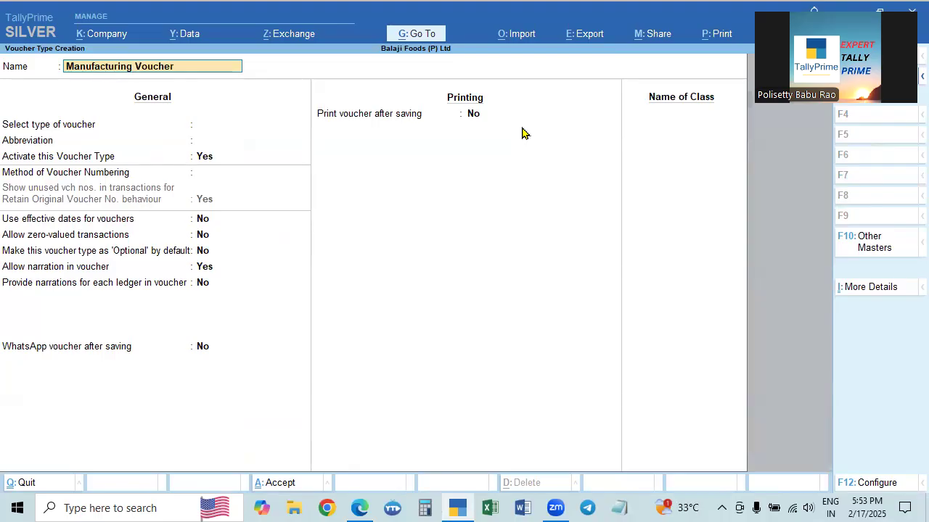
key("Return")
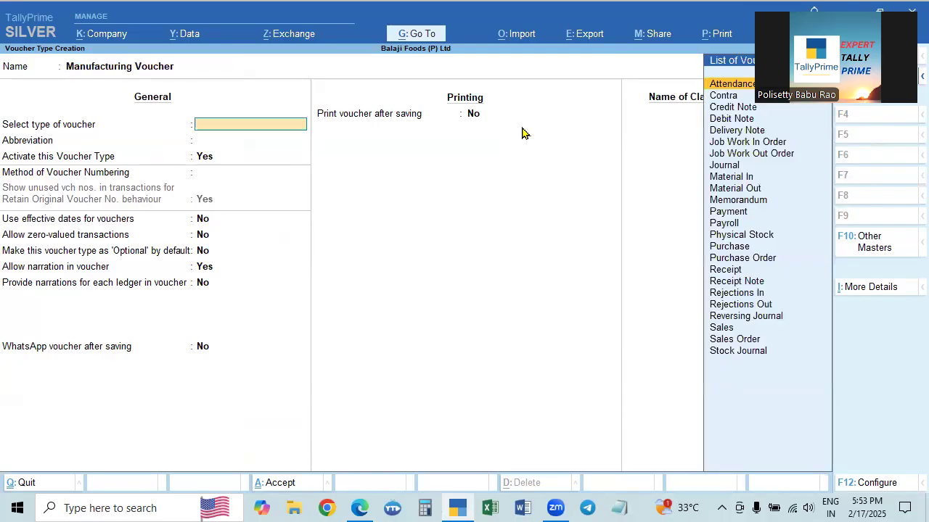
key("BackSpace")
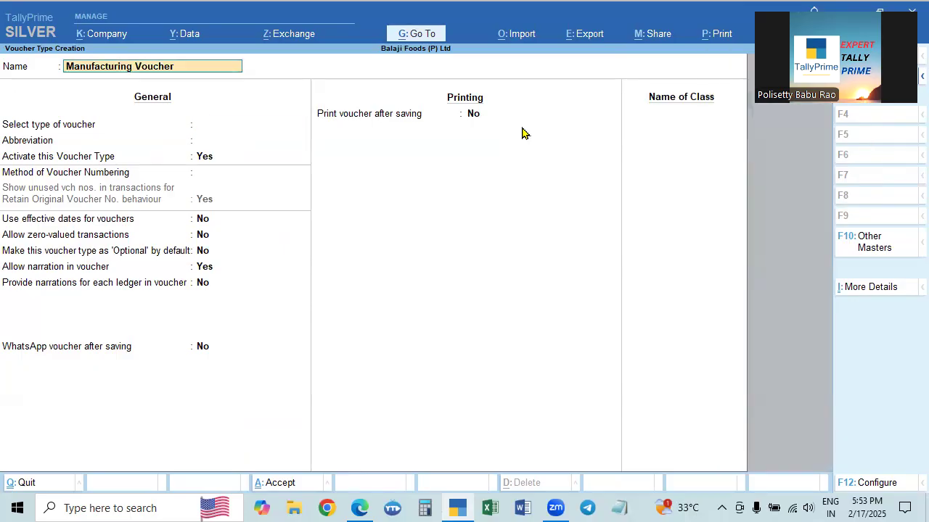
key("BackSpace")
key("BackSpace")
key("BackSpace")
key("BackSpace")
key("BackSpace")
key("BackSpace")
key("BackSpace")
key("BackSpace")
type("Voucher")
key("Return")
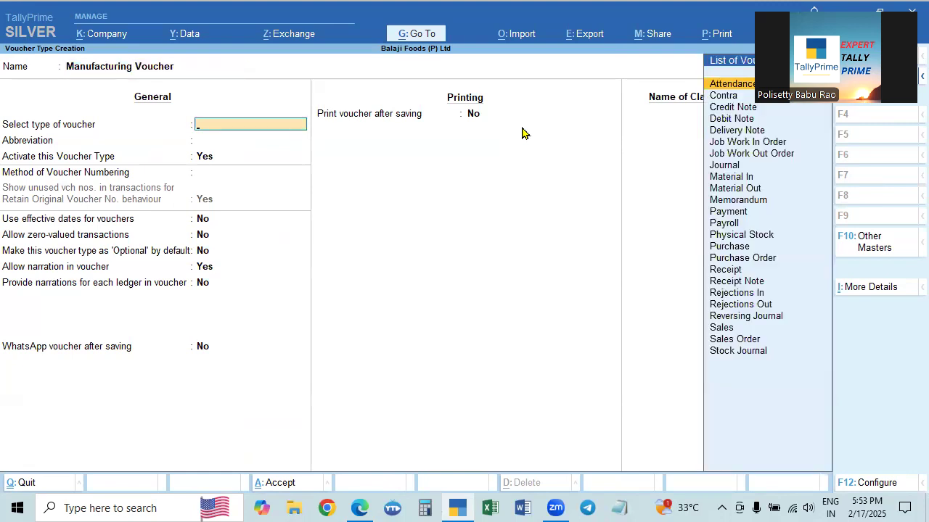
Base the voucher type on Stock Journal with Automatic numbering, keeping the default abbreviation and other general options.
left_click(737, 355)
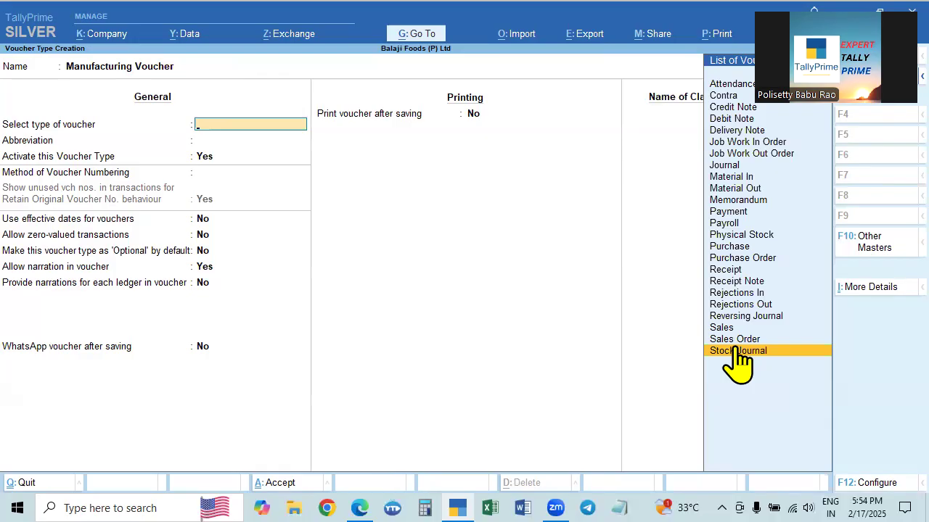
left_click(737, 351)
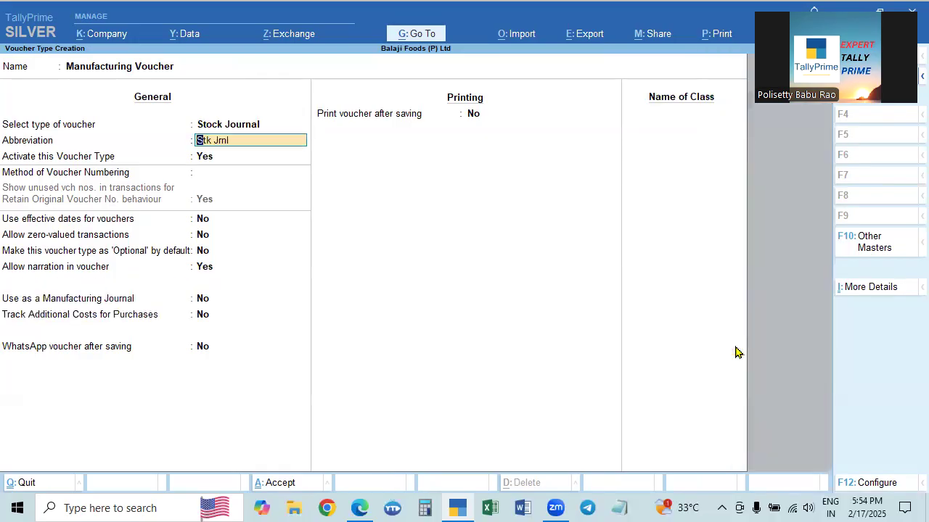
key("Return")
key("Return")
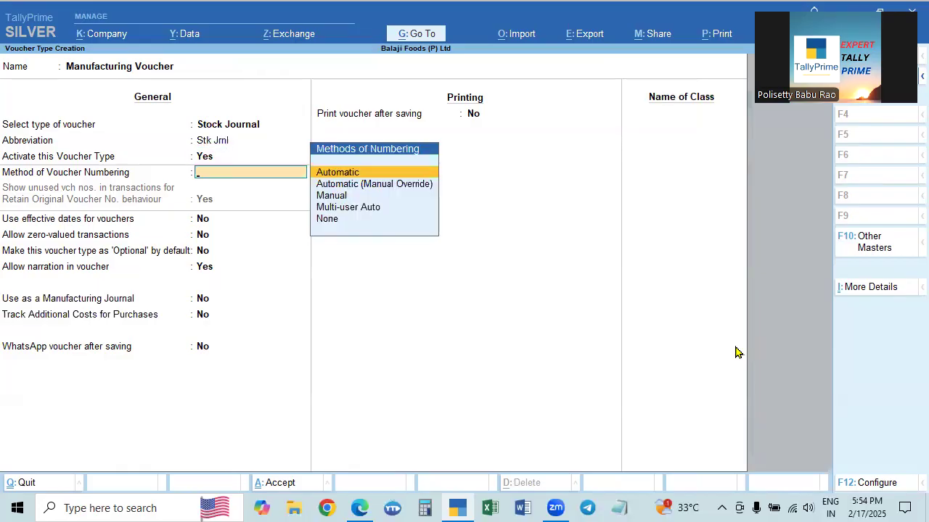
key("Return")
key("Return")
key("Return")
key("Return")
key("Return")
key("Return")
key("Return")
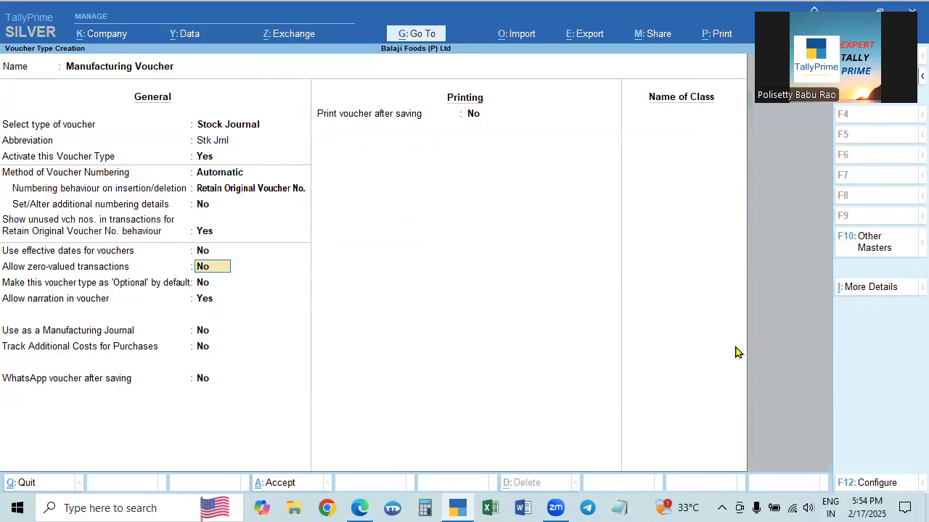
key("Return")
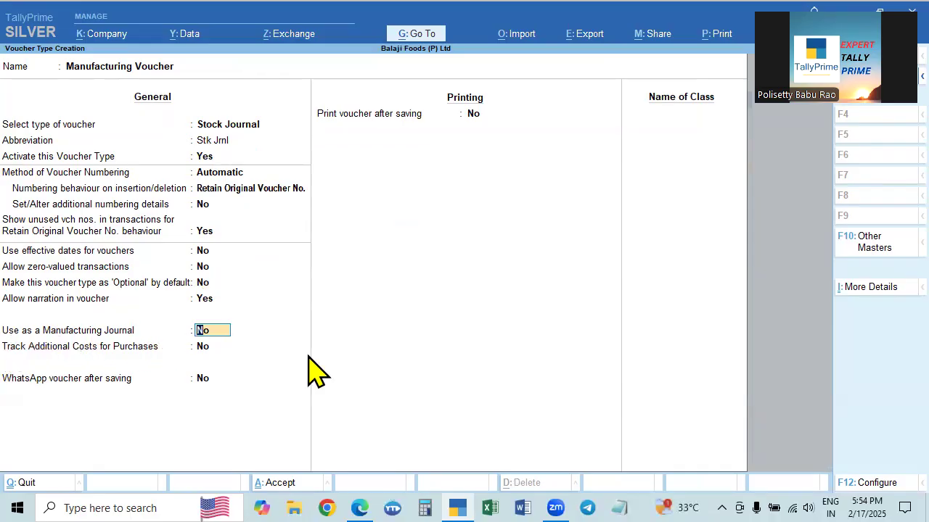
Set the voucher type to be used as a Manufacturing Journal, save it, and leave the creation form.
type("y")
key("Return")
key("ctrl+a")
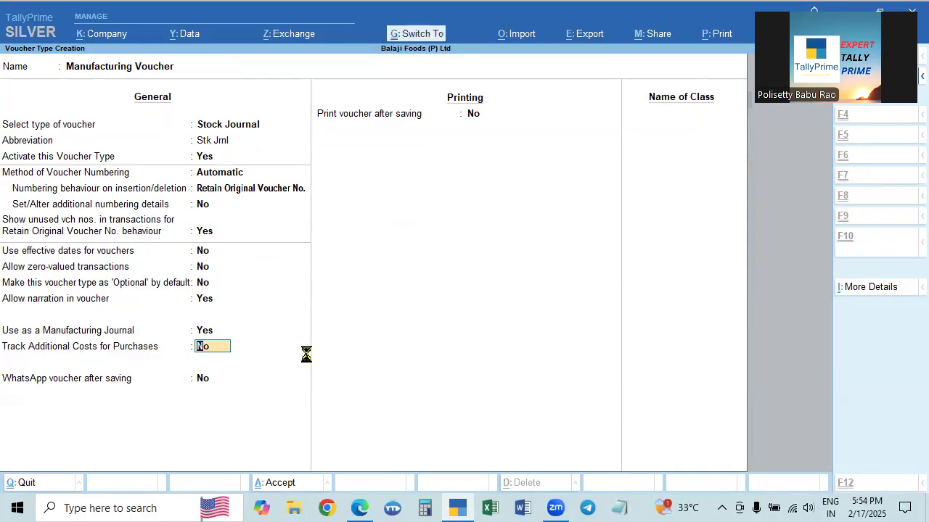
key("Escape")
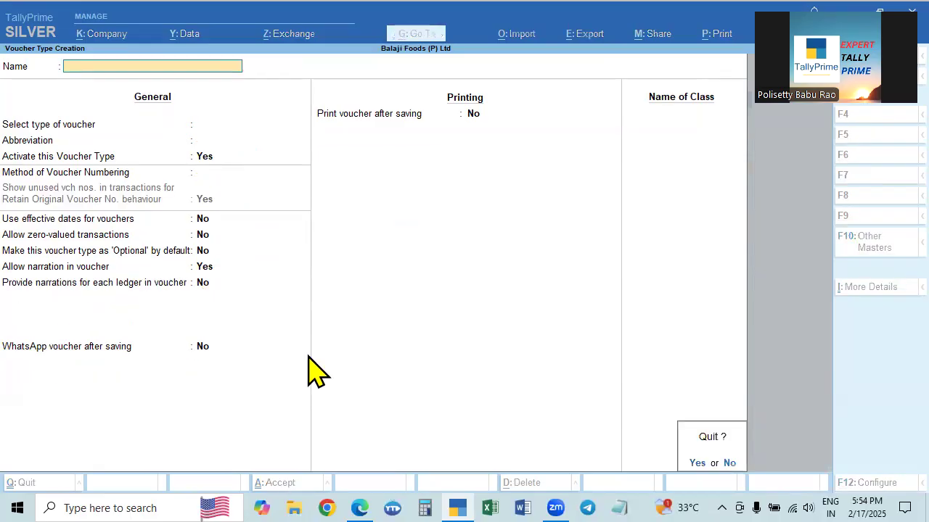
key("y")
Check the list of voucher types for Manufacturing Voucher and return to the Gateway of Tally.
key("Down")
key("Down")
key("Down")
key("Down")
key("Down")
key("Down")
key("Down")
key("Down")
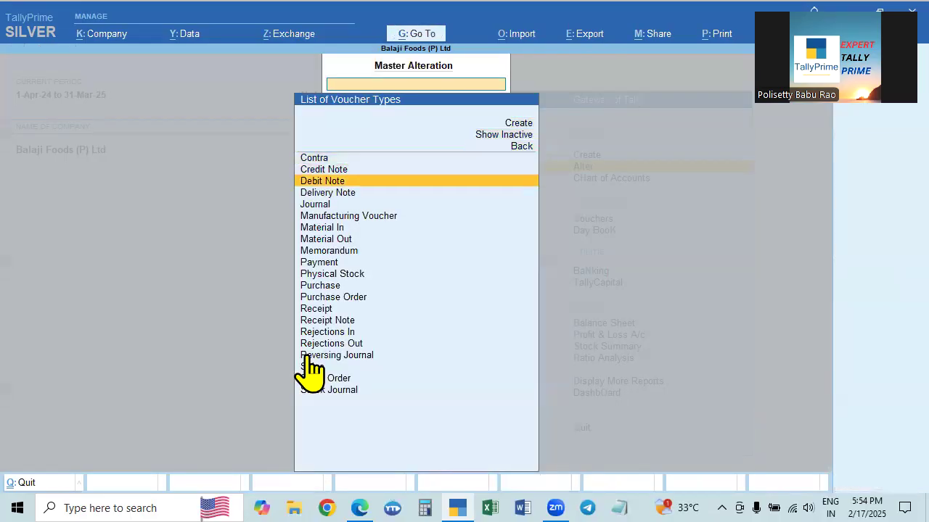
key("Escape")
key("Escape")
Open voucher entry and set the voucher date to 2-May-2024.
key("Up")
key("Down")
key("Down")
key("Down")
key("Return")
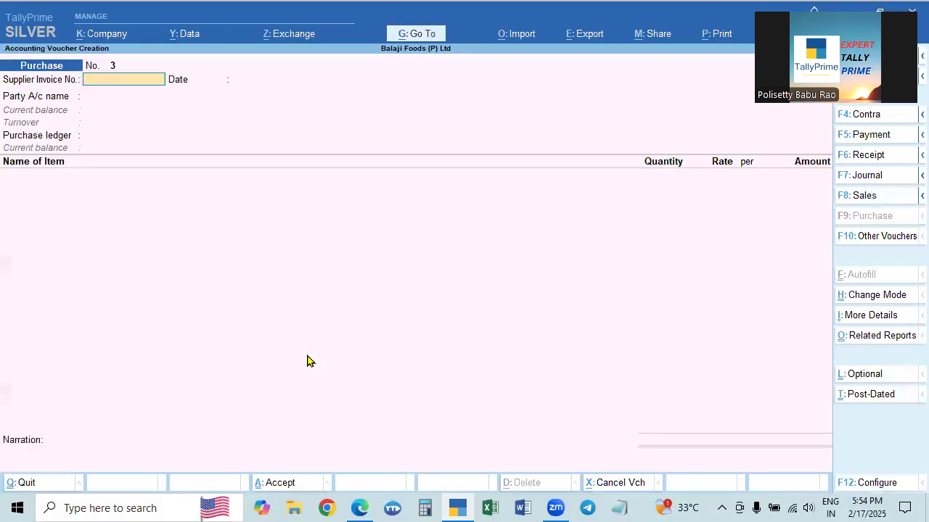
key("F2")
type("2.5")
key("Return")
Switch to the exercise PDF, review the ingredients and the 30 Kgs production entry, and return to TallyPrime.
key("alt+Tab")
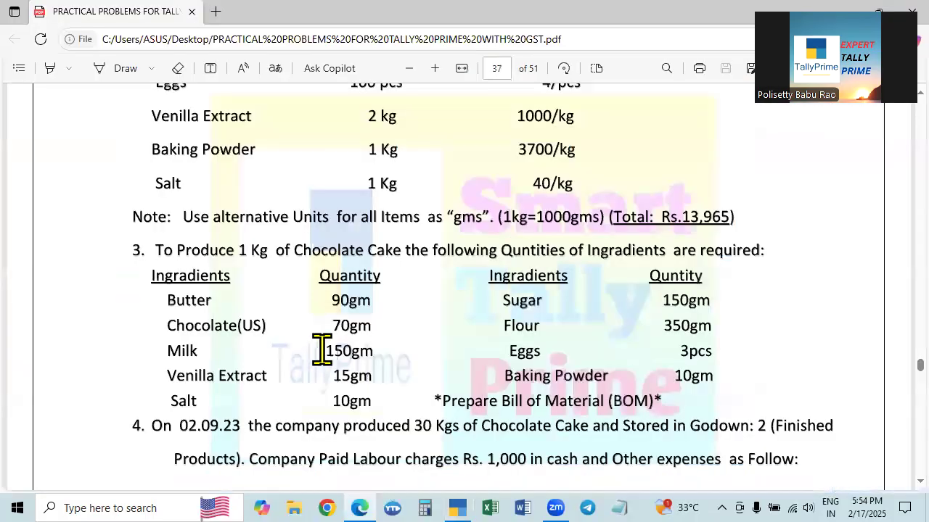
scroll(381, 285, "up", 2)
scroll(381, 284, "down", 4)
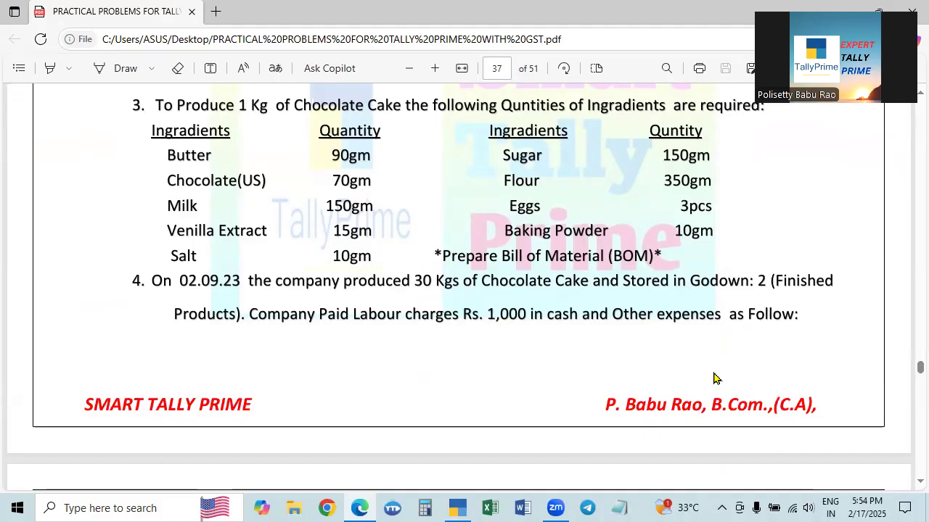
key("alt+Tab")
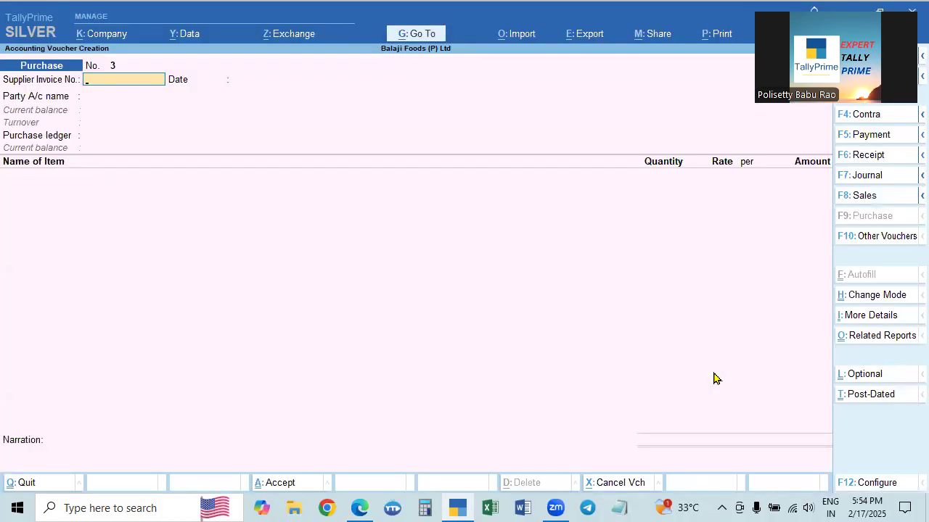
Leave the purchase voucher and open the CHACOLATE CAKE stock item for alteration.
key("Escape")
key("Up")
key("Up")
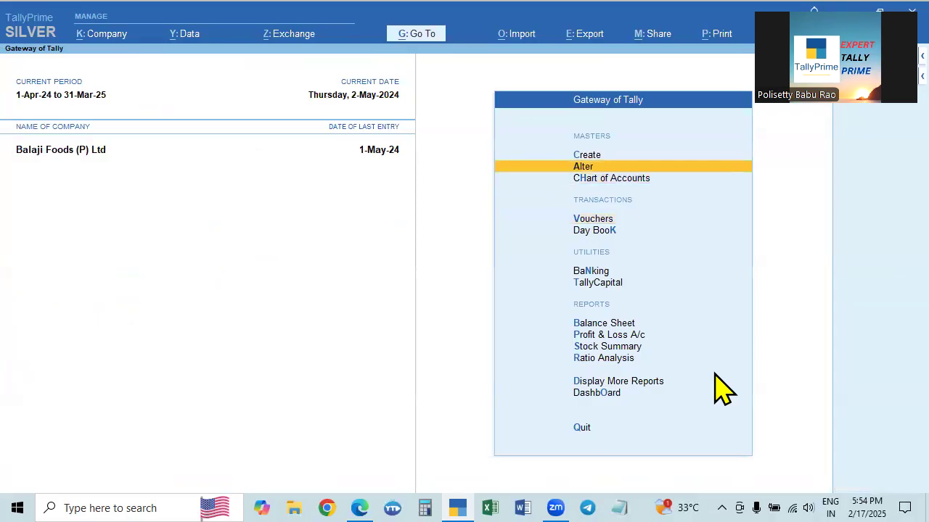
key("Return")
key("Down")
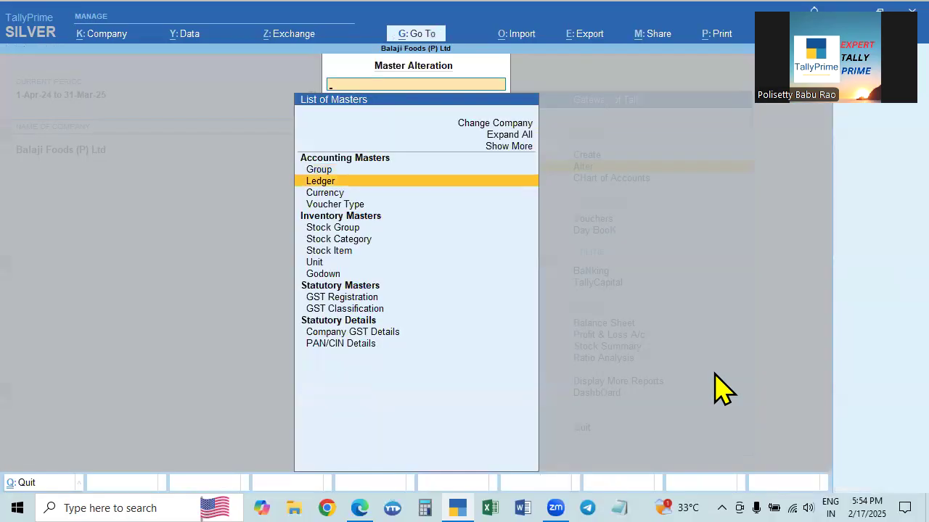
key("Down")
key("Down")
key("Down")
key("Down")
key("Down")
key("Return")
key("Down")
key("Down")
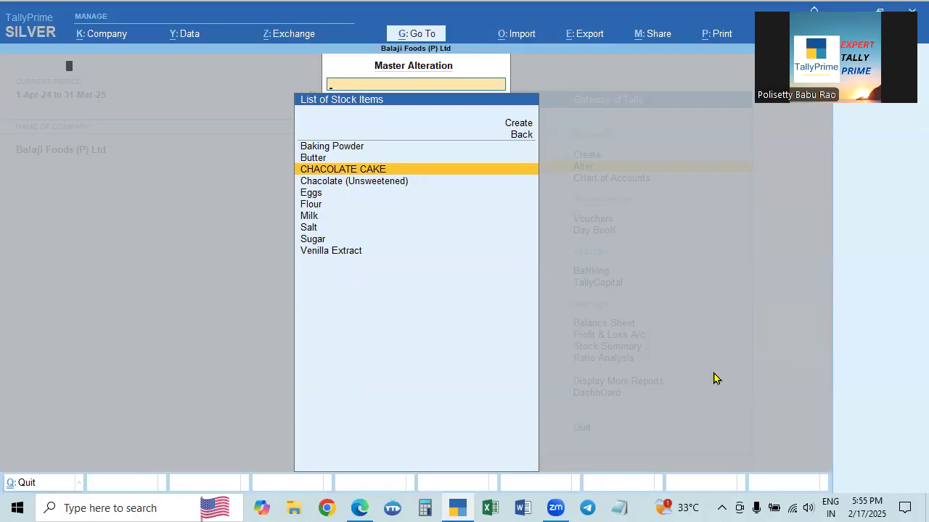
key("Return")
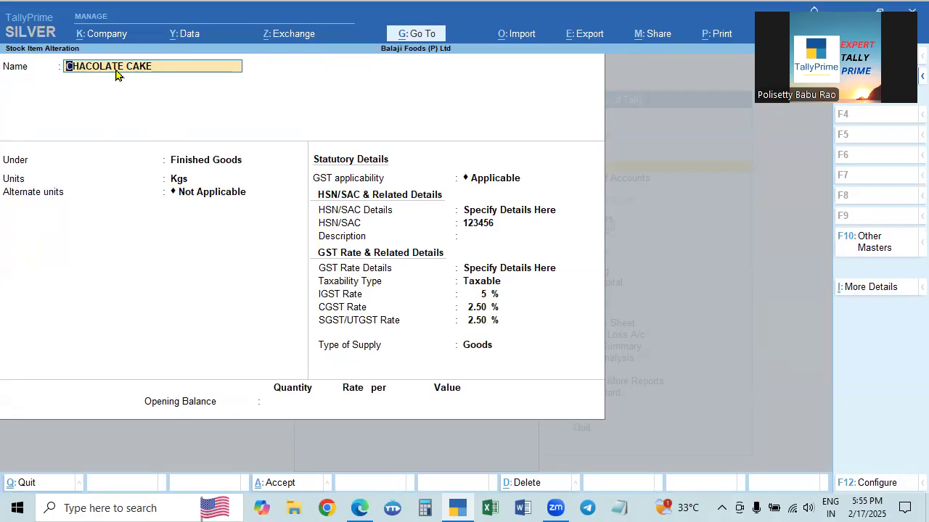
Enable the components list (Bill of Materials) option in the stock item configuration and save the configuration.
left_click(180, 194)
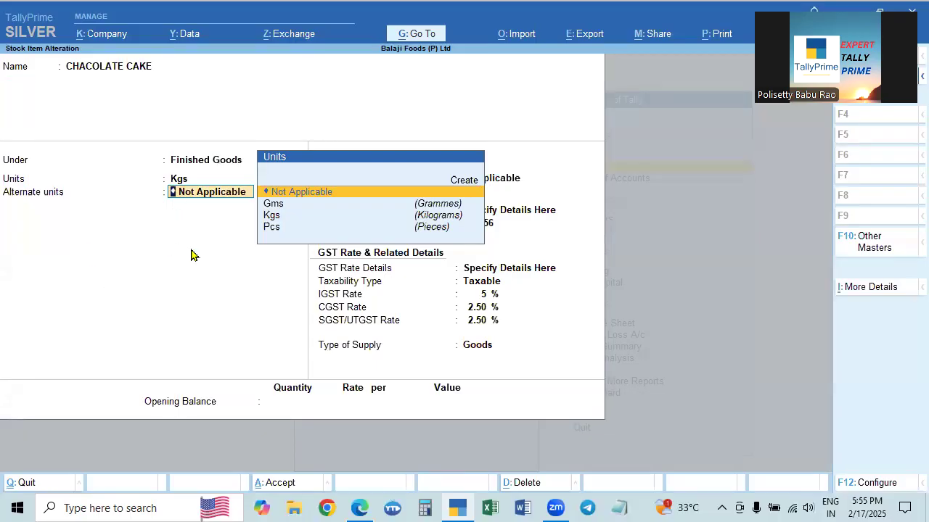
key("F12")
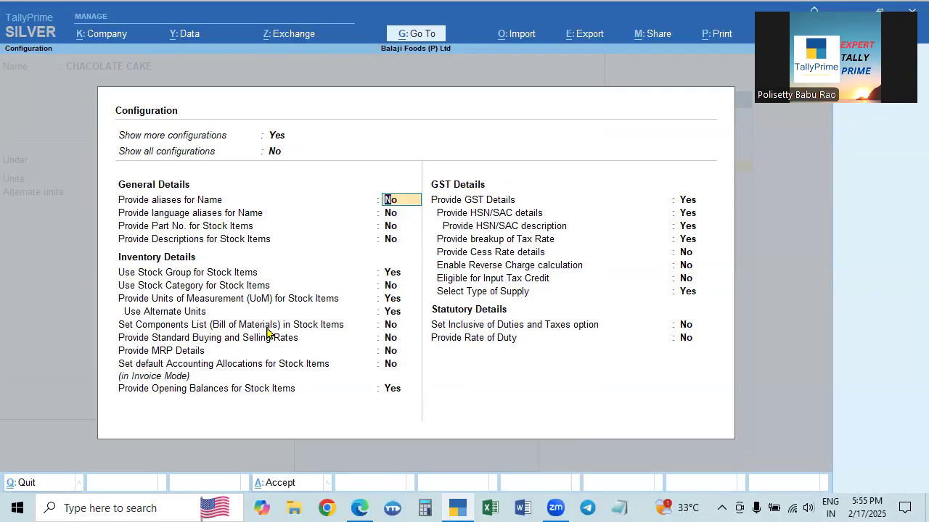
left_click(390, 327)
key("y")
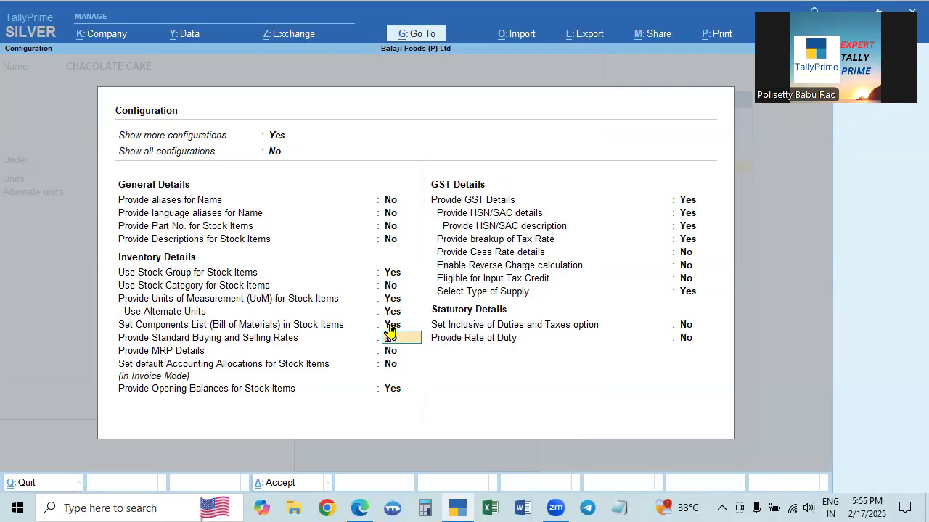
key("ctrl+a")
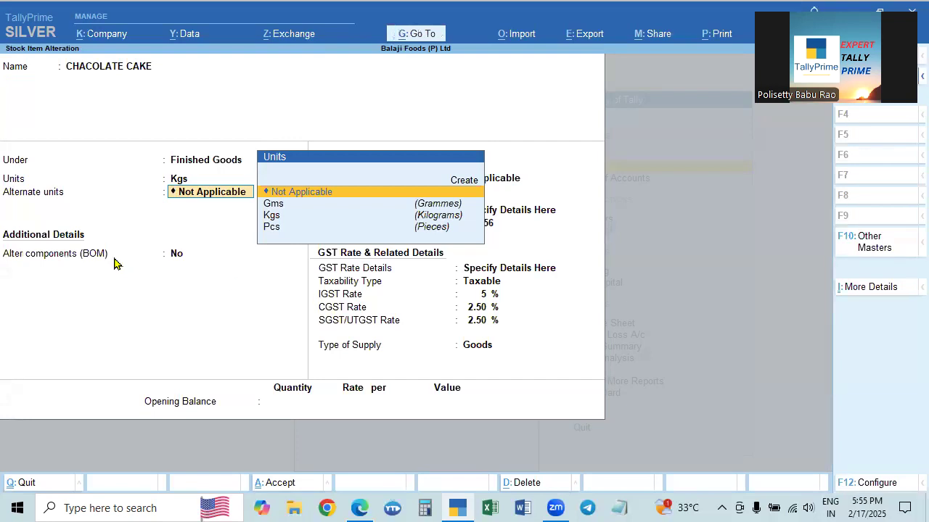
Set Alter components (BOM) to Yes for CHACOLATE CAKE and add a BOM named Chacolate Cake.
key("Return")
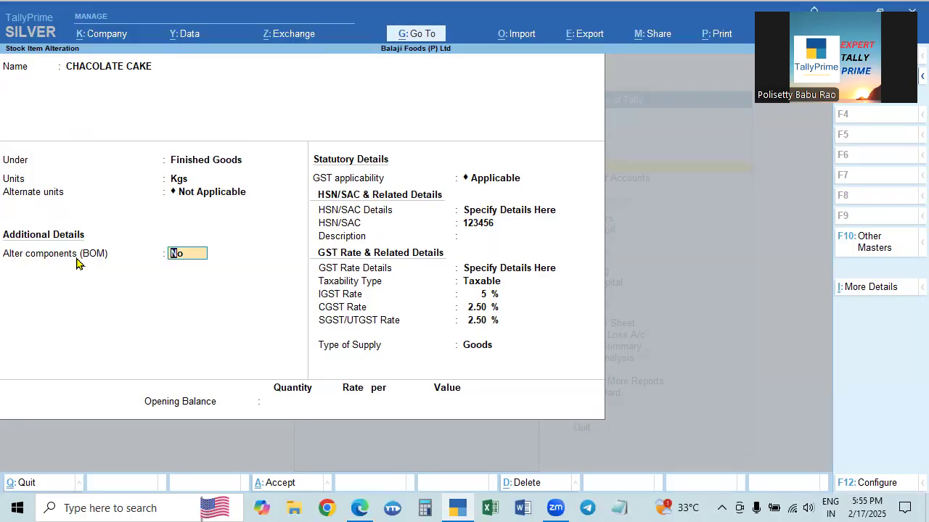
type("y")
key("Return")
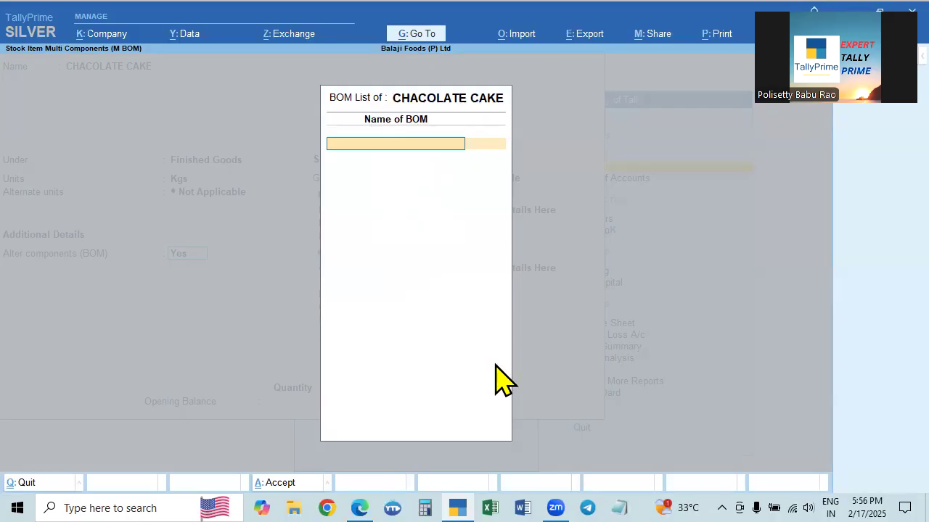
type("Chacolate Cake")
key("Return")
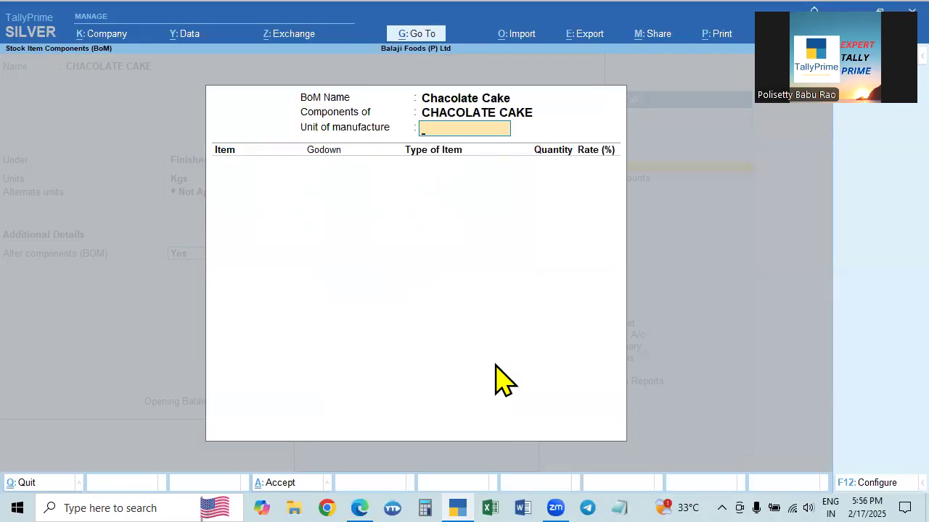
Check the production basis in the exercise PDF and set the BOM's unit of manufacture to 1 Kg in TallyPrime.
key("alt+Tab")
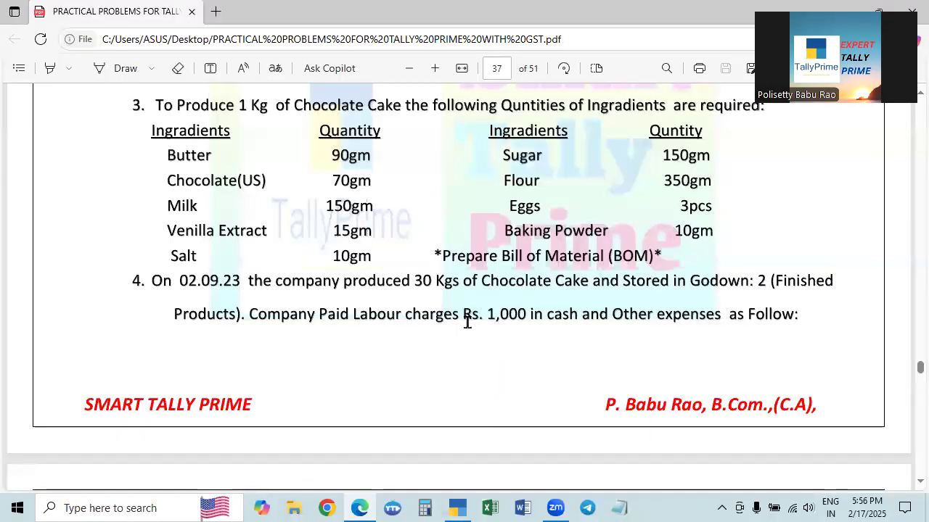
key("alt+Tab")
type("1")
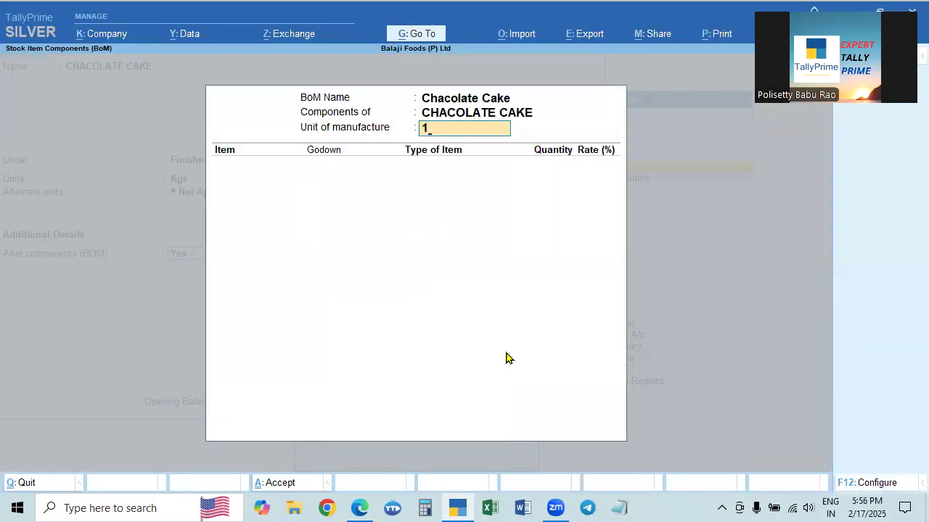
key("Return")
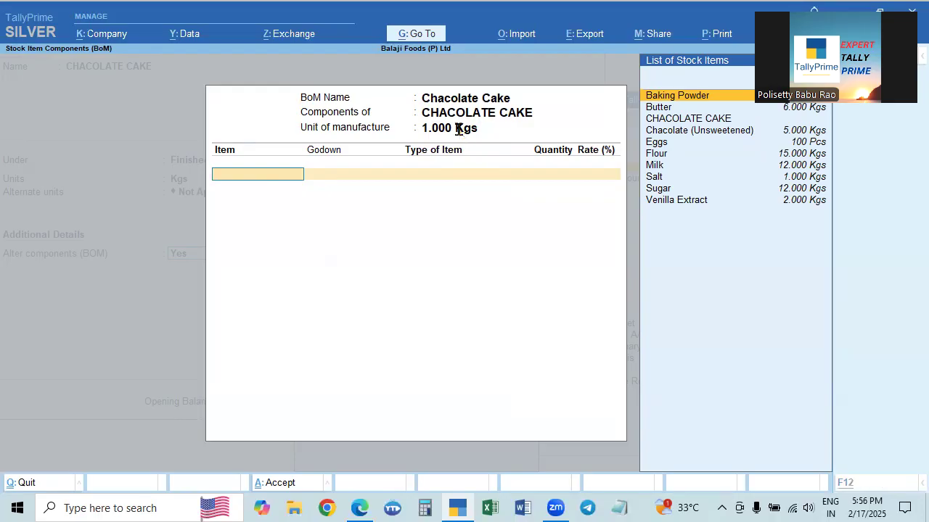
Consult the PDF's ingredient list and add Butter to the BOM from Godown-1 (Raw Material) with item type Component.
key("alt+Tab")
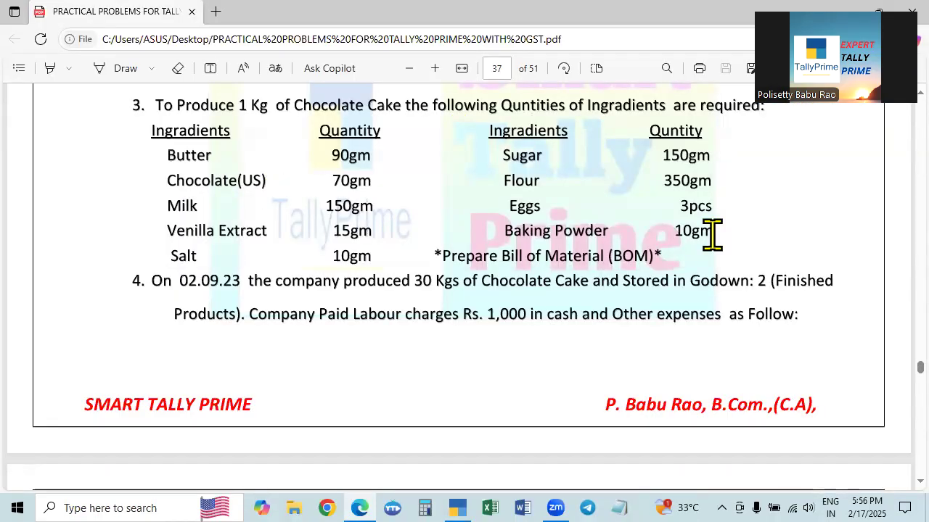
key("alt+Tab")
type("Bu")
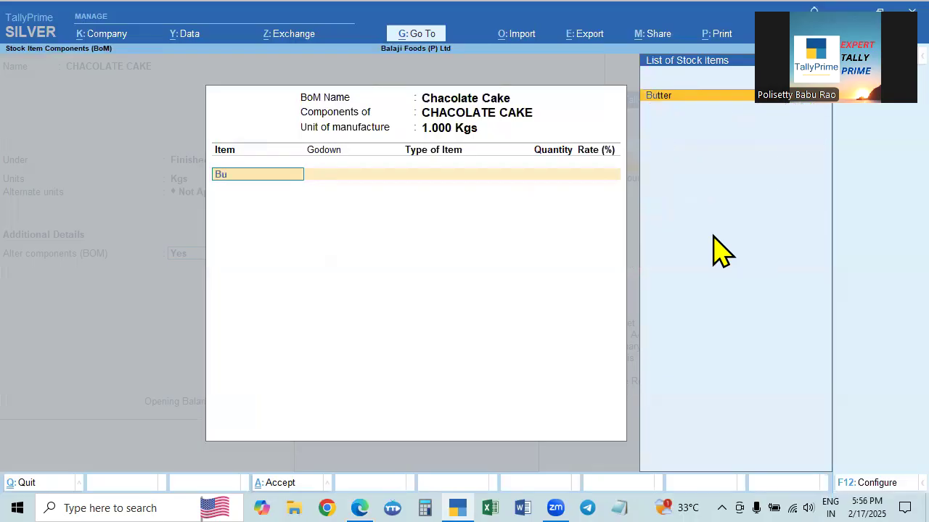
key("Return")
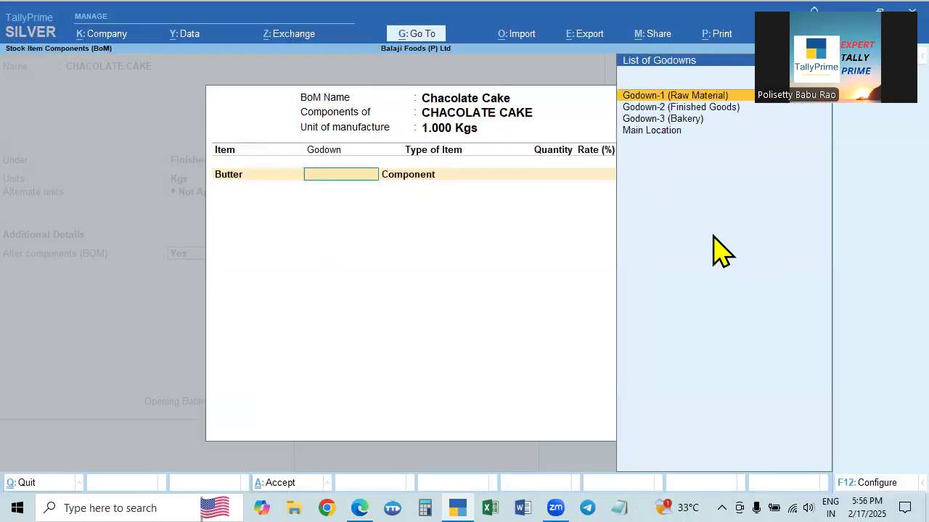
type("1")
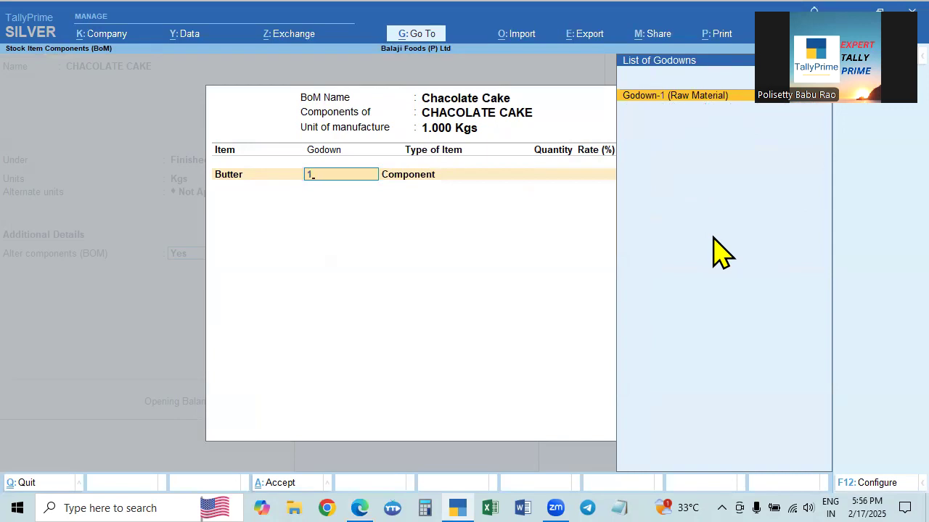
key("Return")
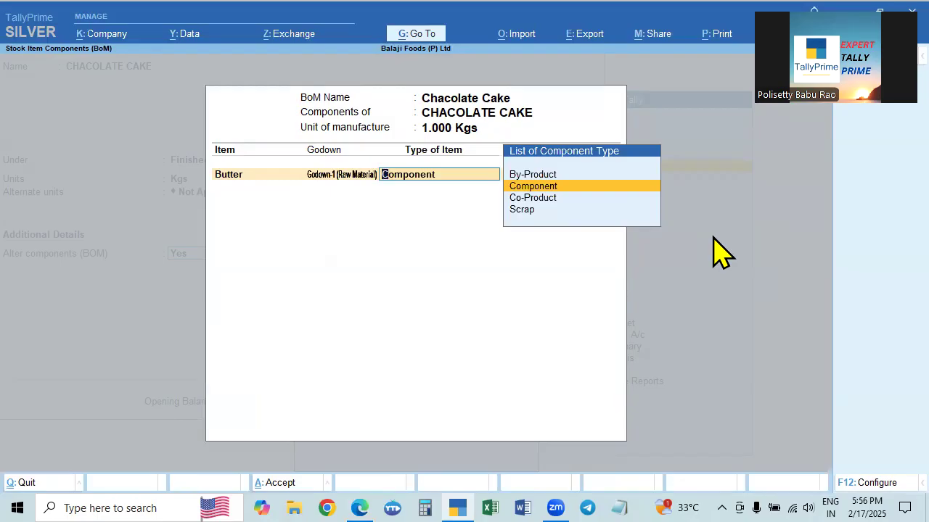
key("Return")
Look up Butter's required quantity in the exercise PDF and enter 90 as its BOM quantity without a unit.
key("alt+Tab")
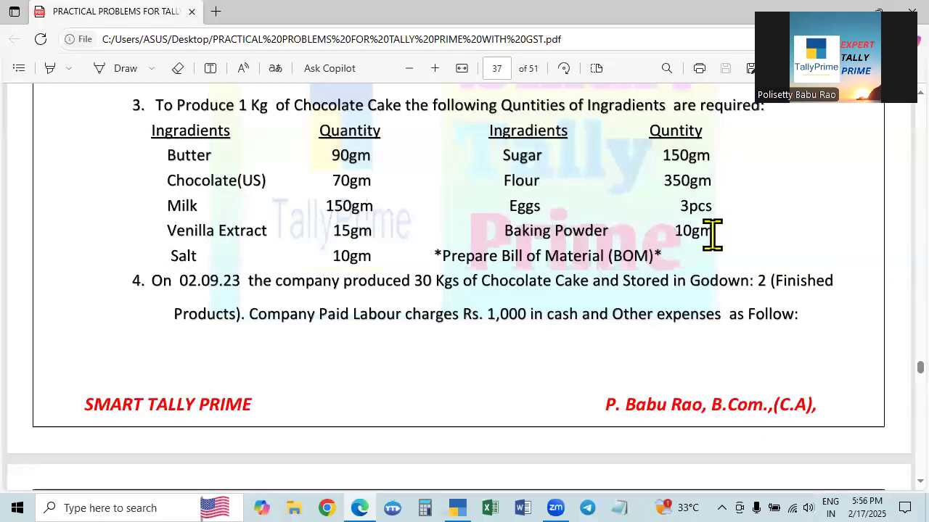
key("alt+Tab")
key("alt+Tab")
key("alt+Tab")
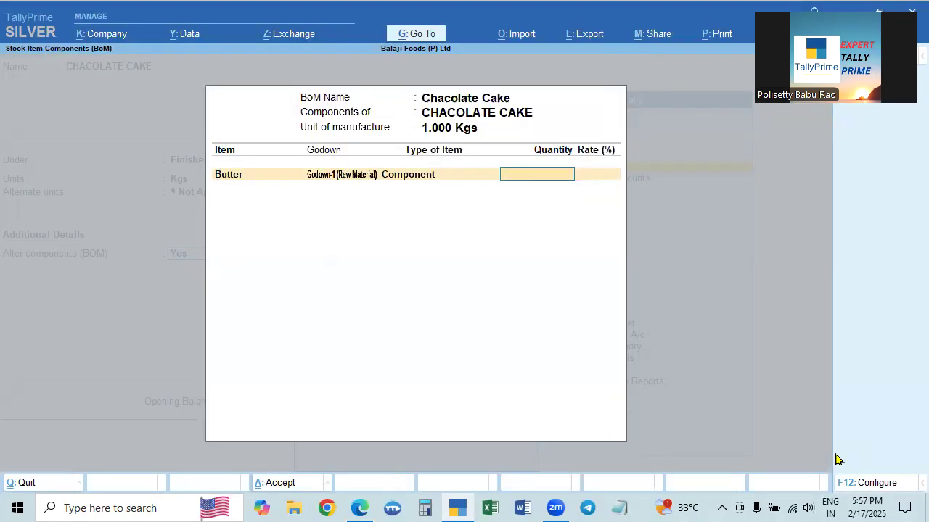
type("90")
key("alt+Tab")
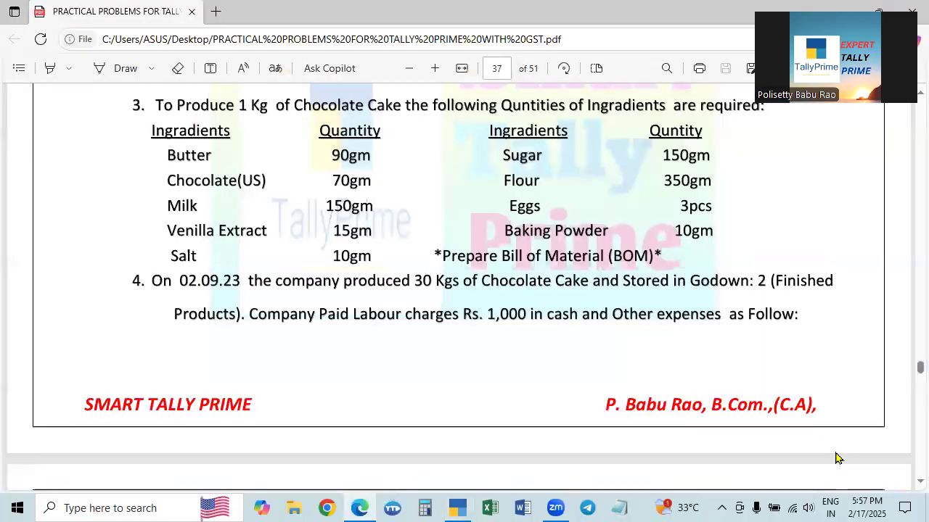
key("alt+Tab")
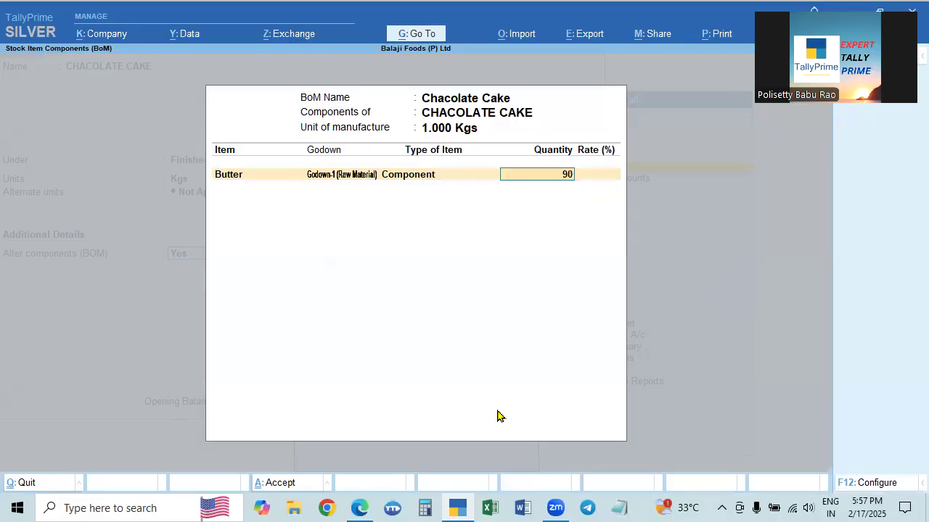
key("Return")
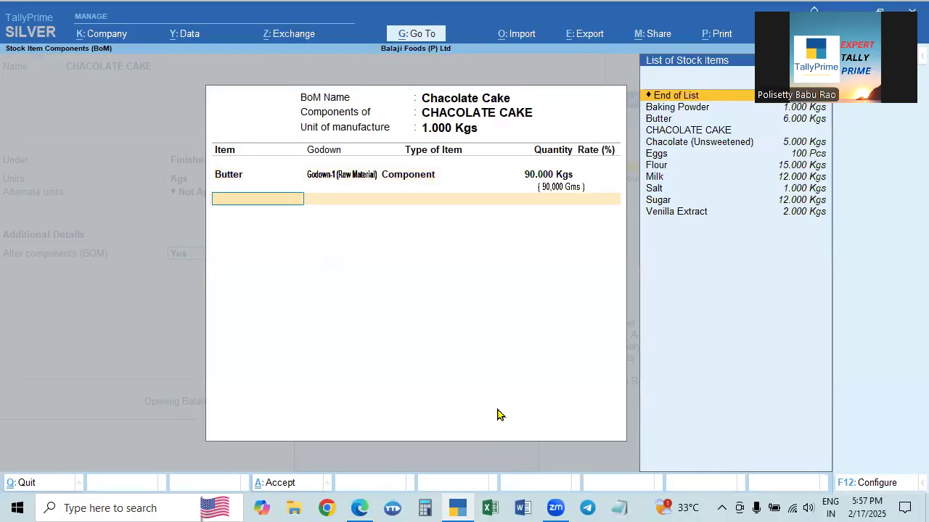
Set Butter's quantity in the BOM to 90 grams (90g).
left_click(539, 178)
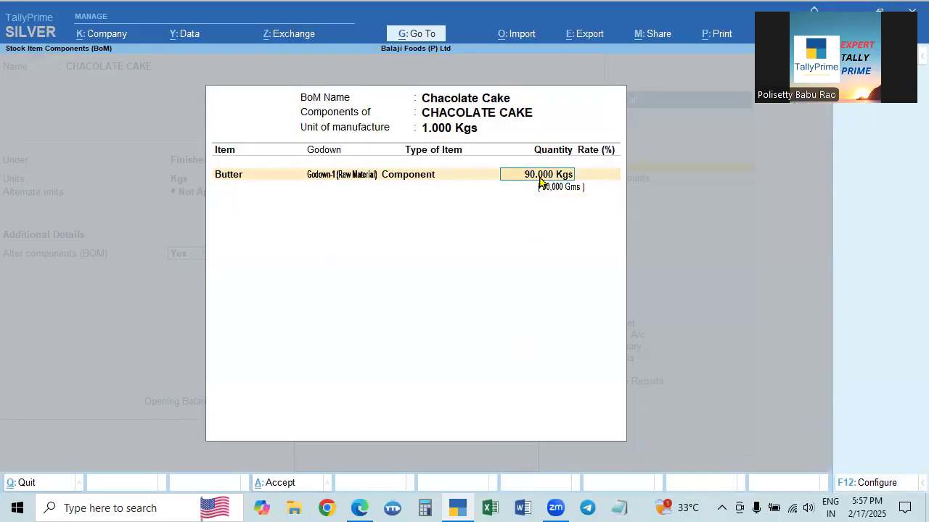
key("BackSpace")
type("90g")
key("Return")
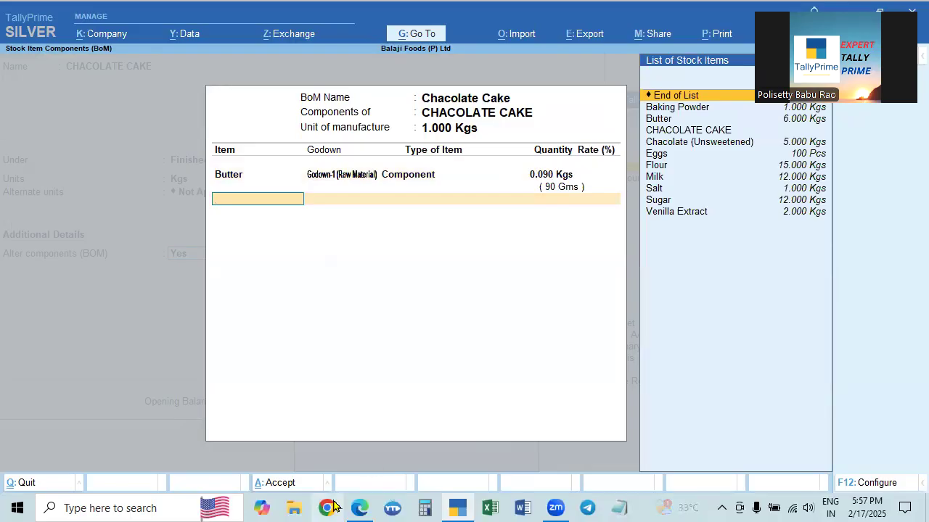
Check the gram-to-kilogram conversion by dividing 90 by 1000 in Calculator, close it and return to the BOM in TallyPrime.
left_click(424, 508)
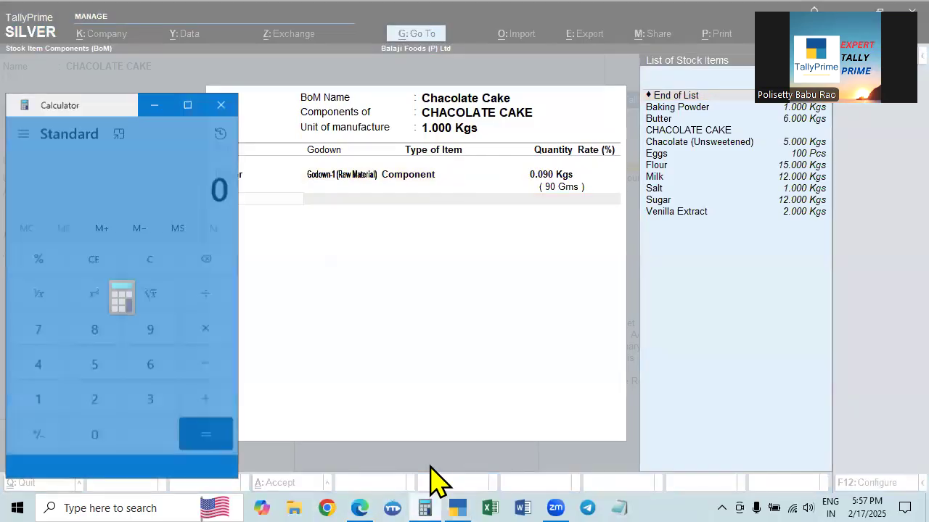
key("slash")
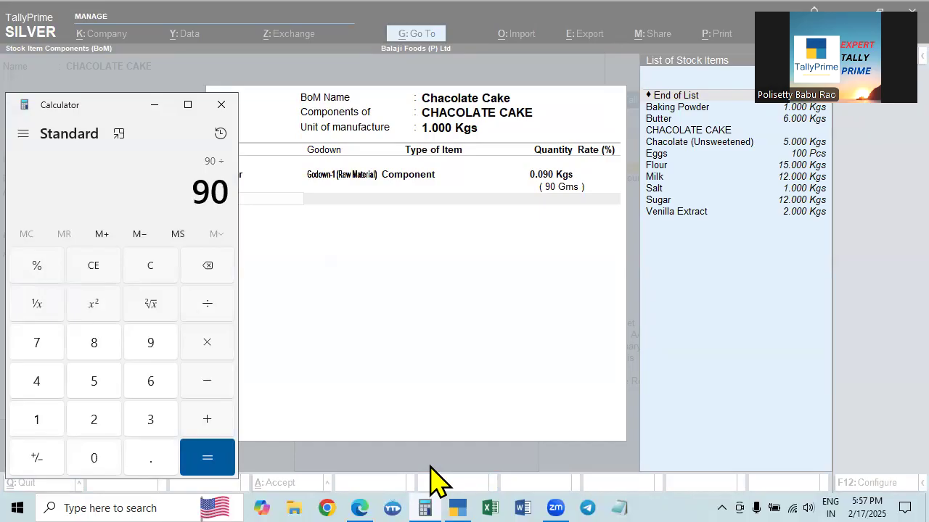
type("1000")
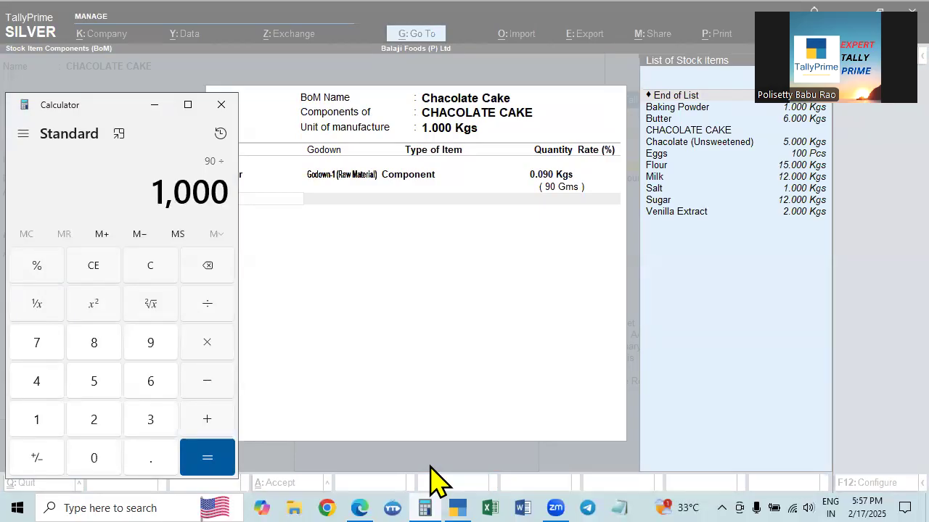
key("Return")
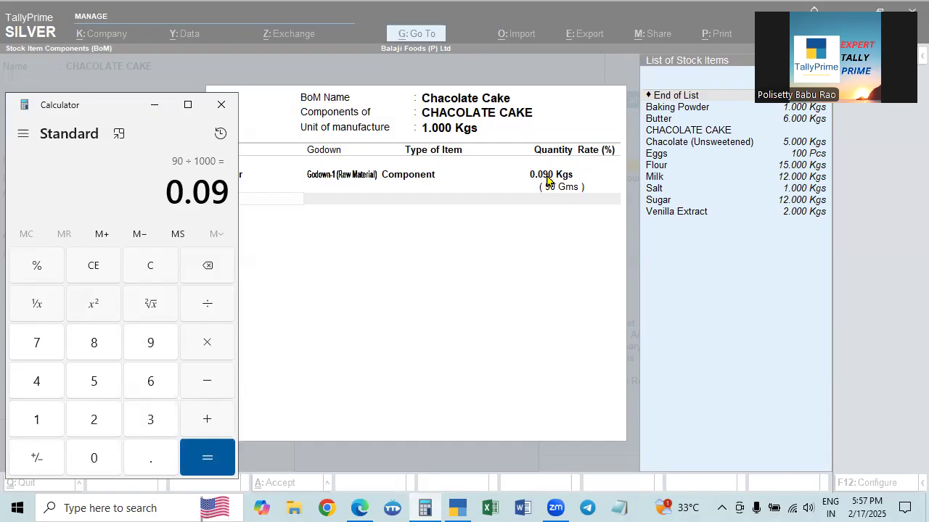
left_click(219, 106)
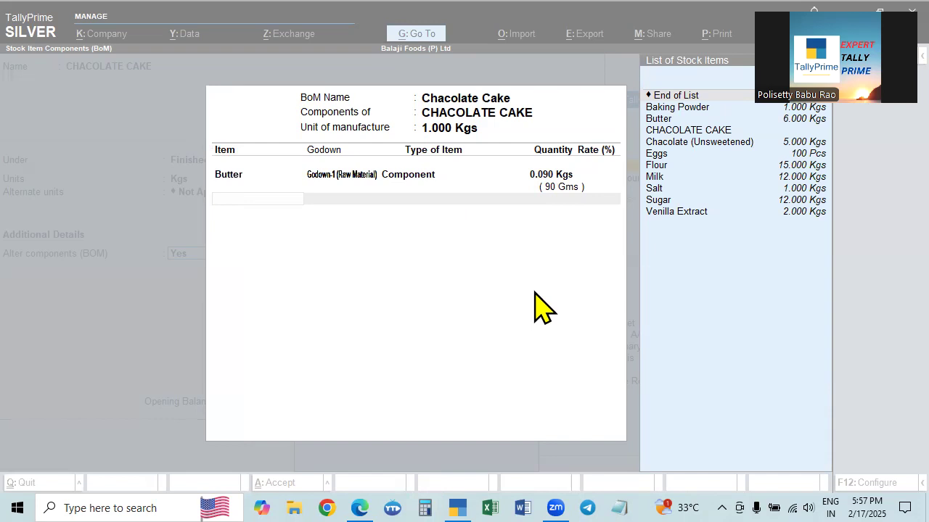
key("c")
left_click(535, 292)
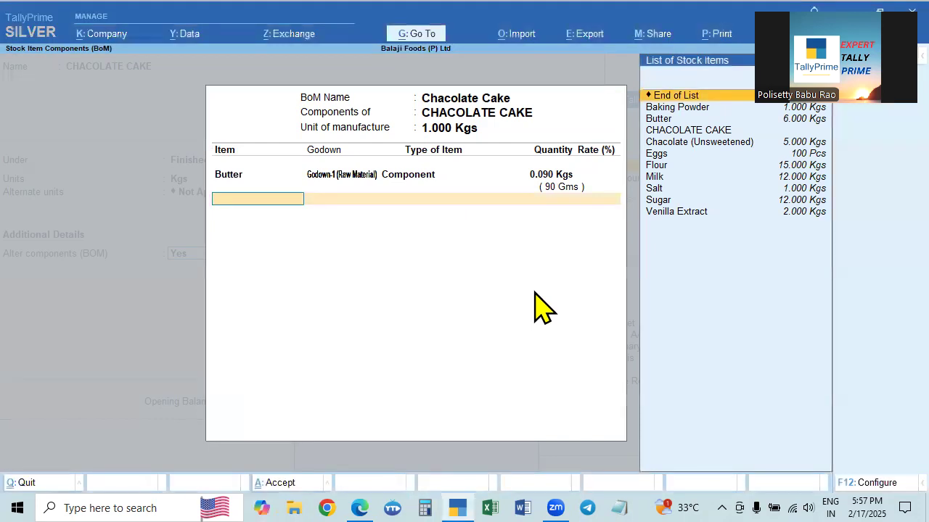
Add Baking Powder to the BOM as a Component from Godown-1 (Raw Material) with the PDF's quantity of 10 grams (10g).
key("alt+Tab")
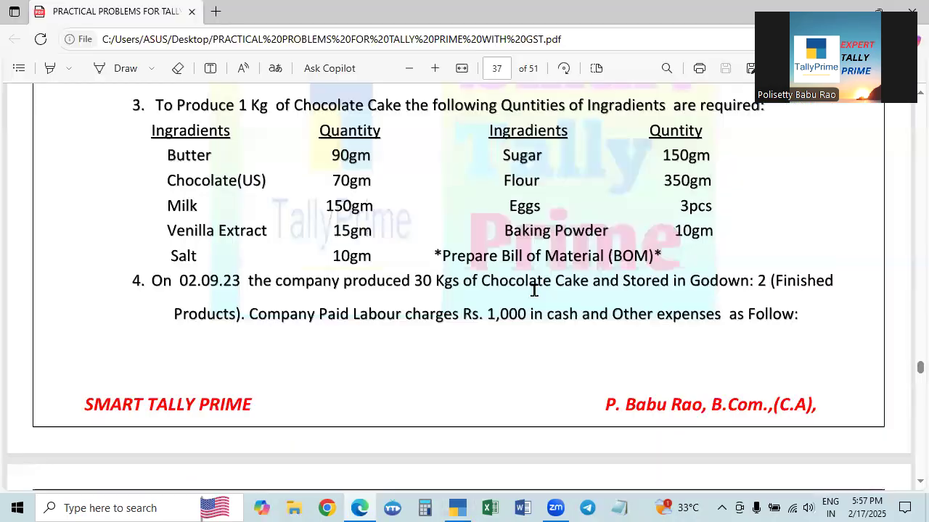
key("alt+Tab")
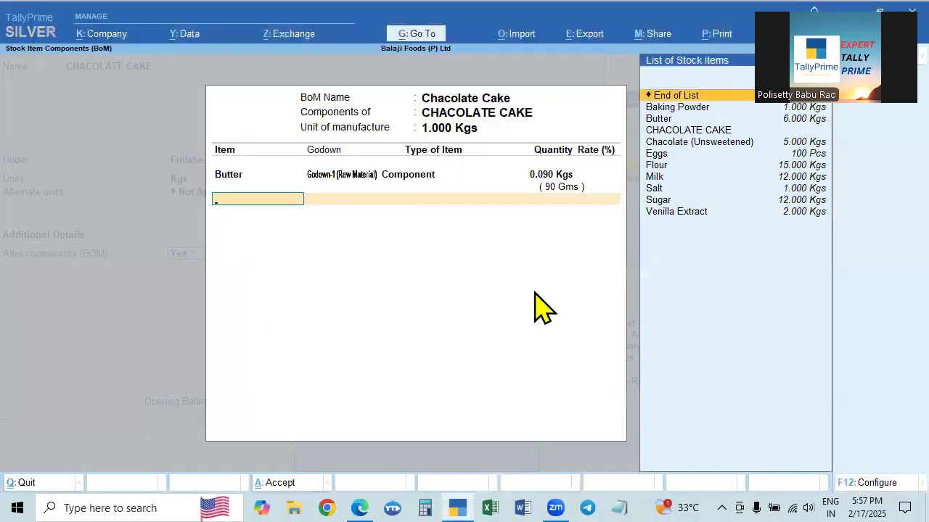
key("Down")
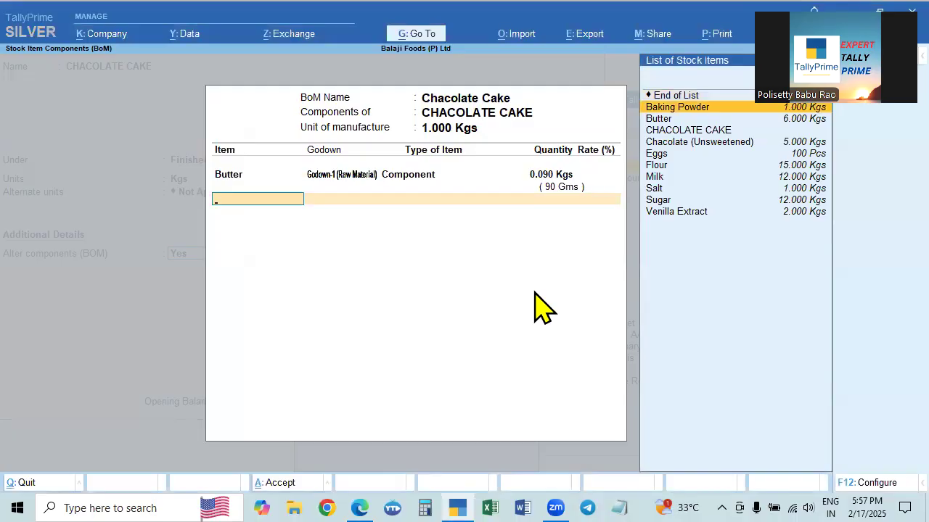
key("Return")
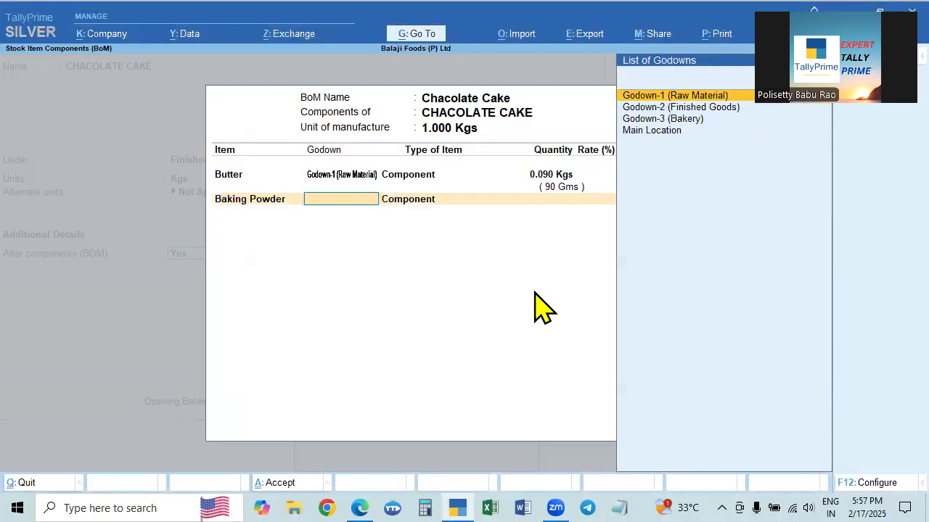
key("Return")
key("Return")
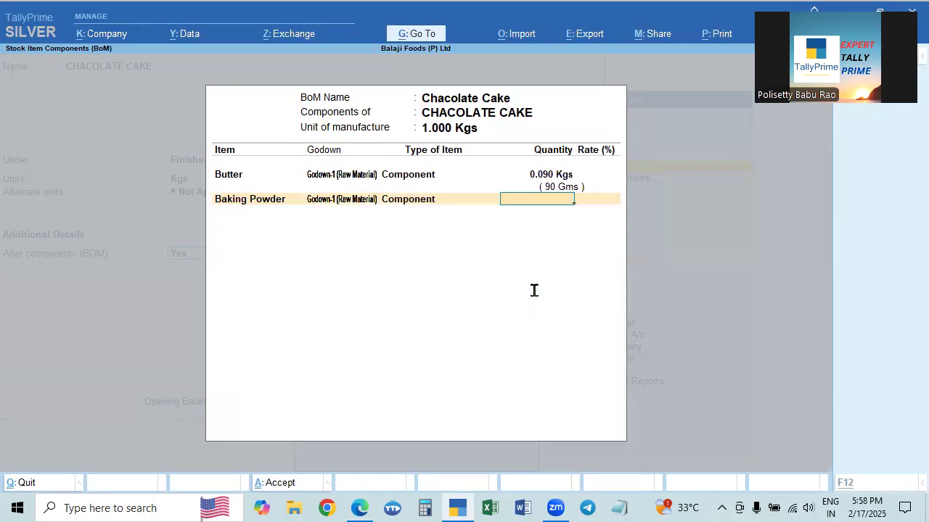
key("alt+Tab")
key("alt+Tab")
type("10g")
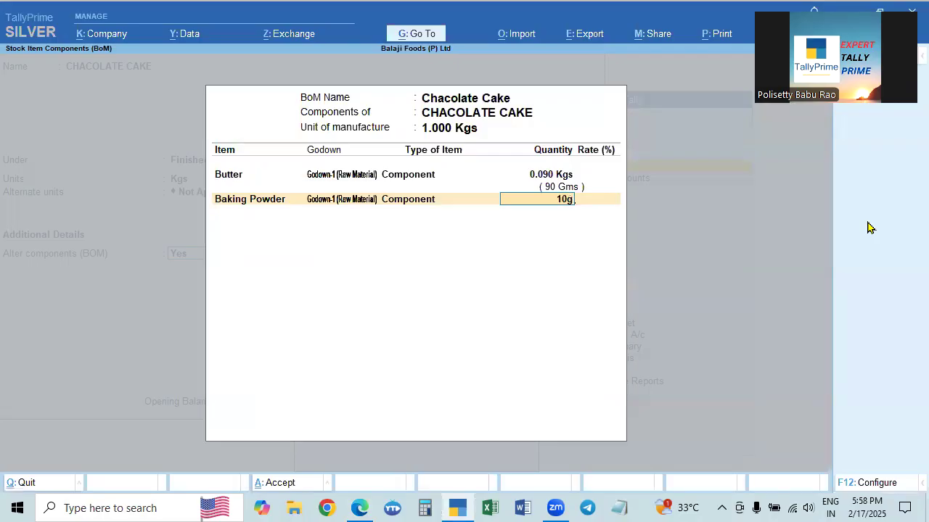
key("Return")
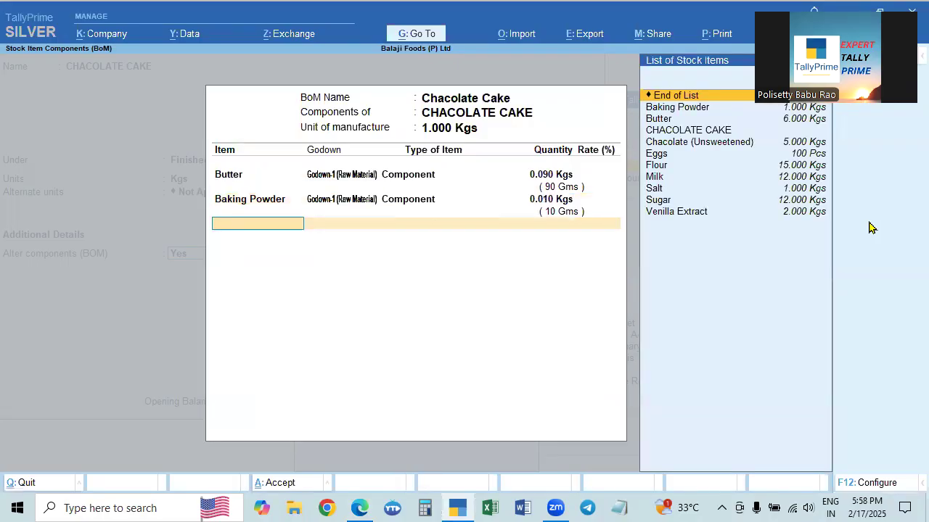
Add Chacolate (Unsweetened) to the BOM as a Component from Godown-1 (Raw Material) with the PDF's quantity of 70 grams (70g).
key("alt+Tab")
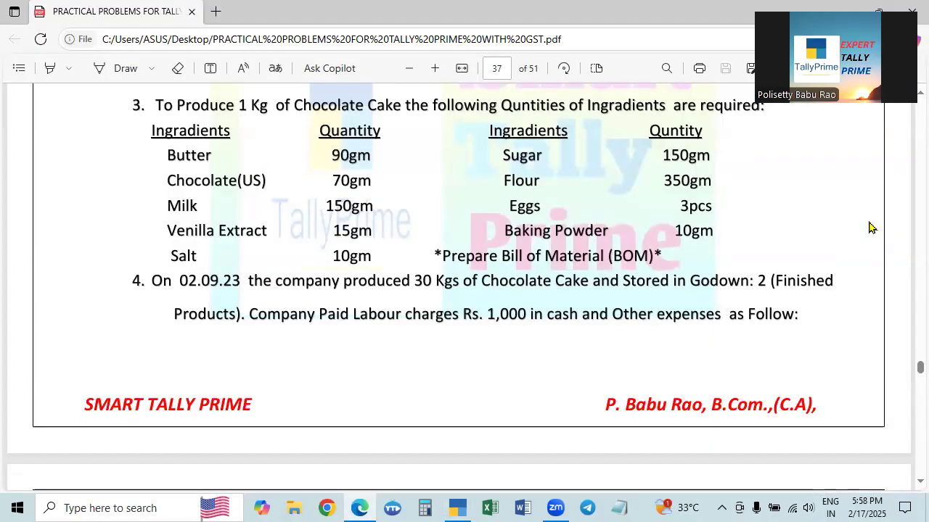
key("alt+Tab")
key("Down")
key("Down")
key("Down")
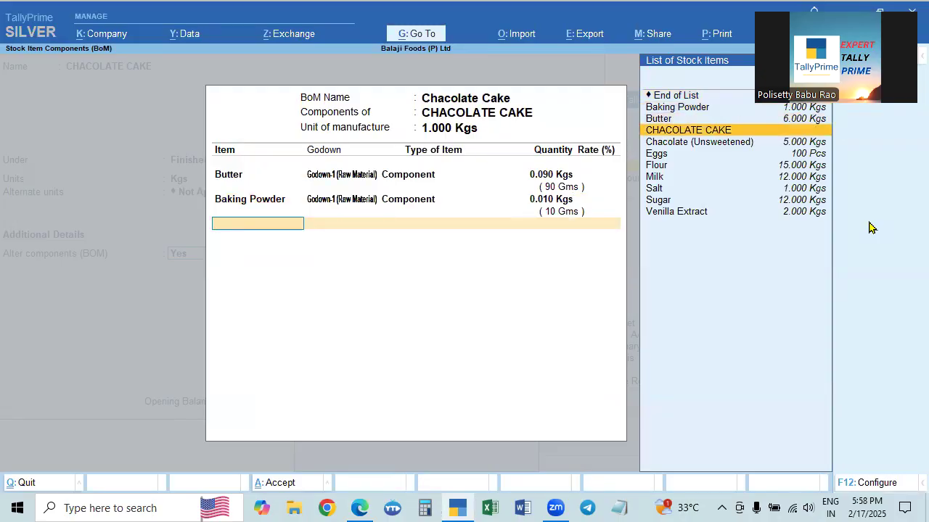
key("Down")
key("Return")
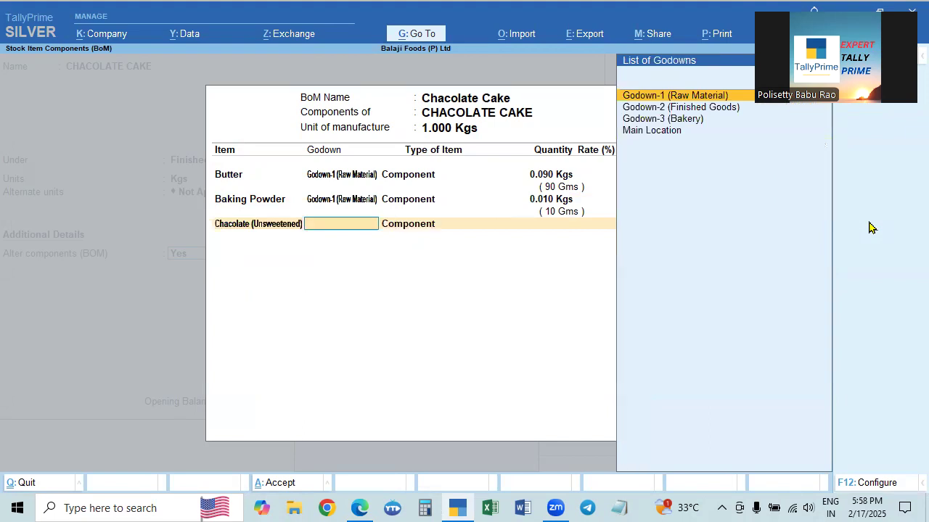
key("Return")
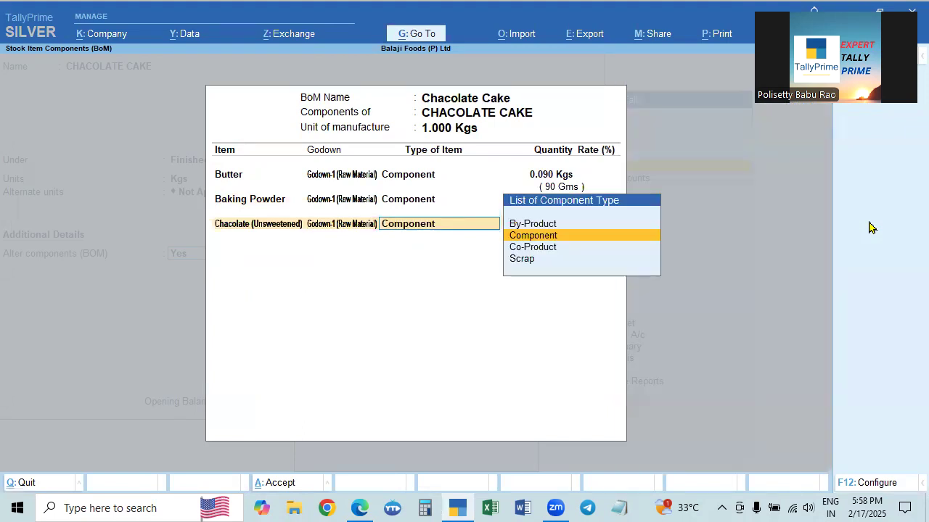
key("Return")
key("alt+Tab")
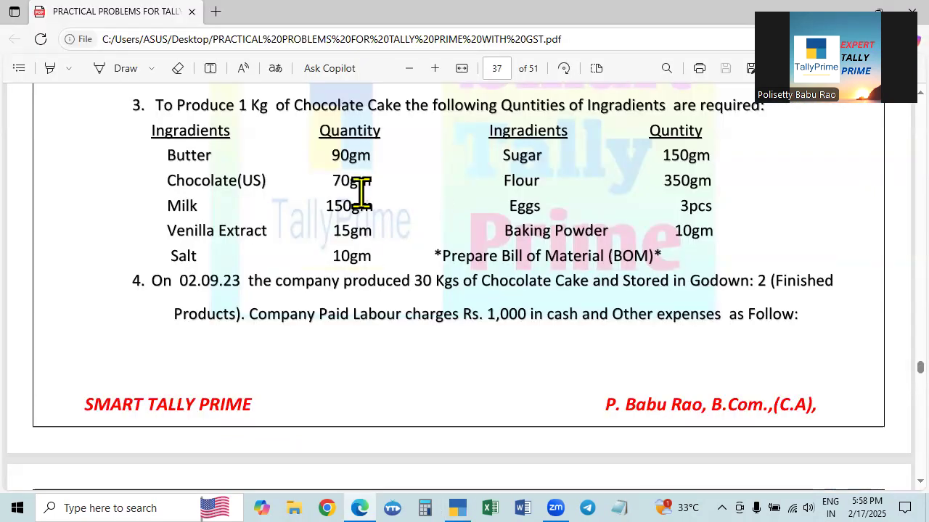
key("alt+Tab")
type("70g")
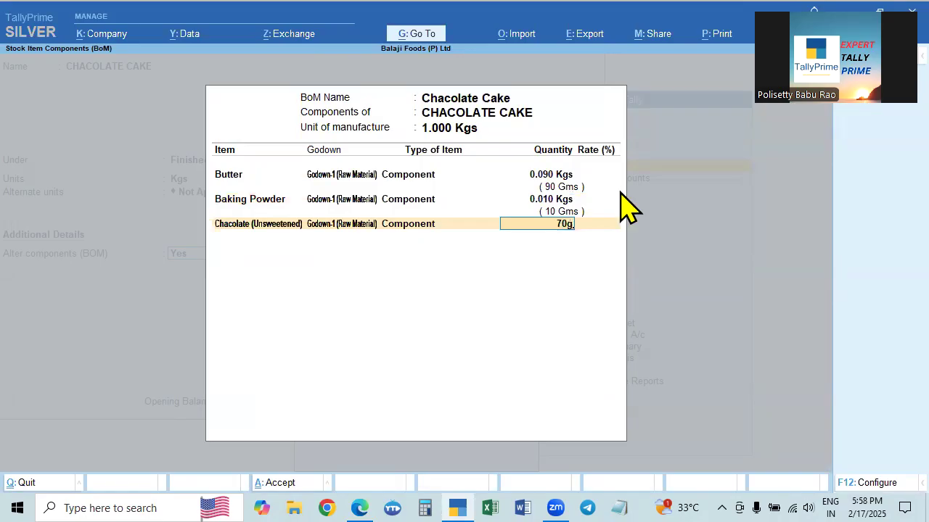
key("Return")
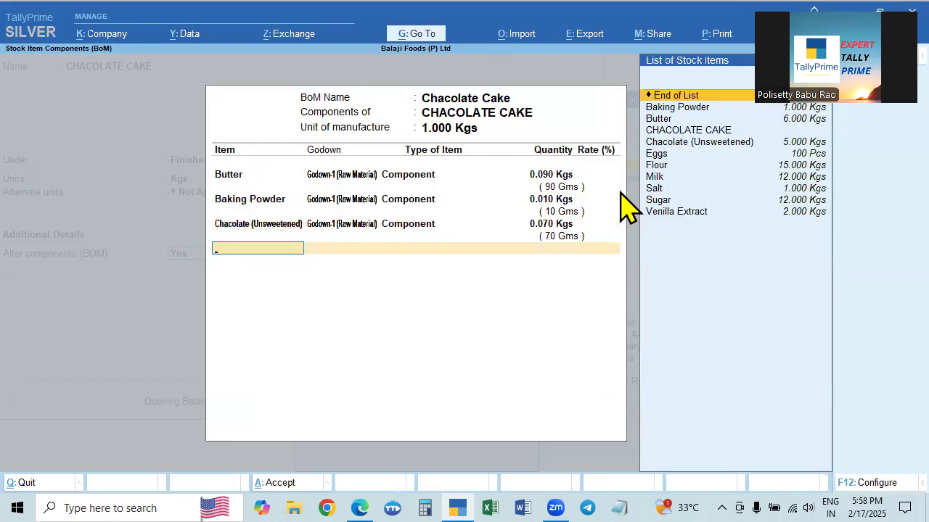
Add Eggs to the BOM as a Component from Godown-1 (Raw Material) with the PDF's quantity of 3 pieces.
key("alt+Tab")
key("alt+Tab")
left_click(659, 154)
type("1")
key("Return")
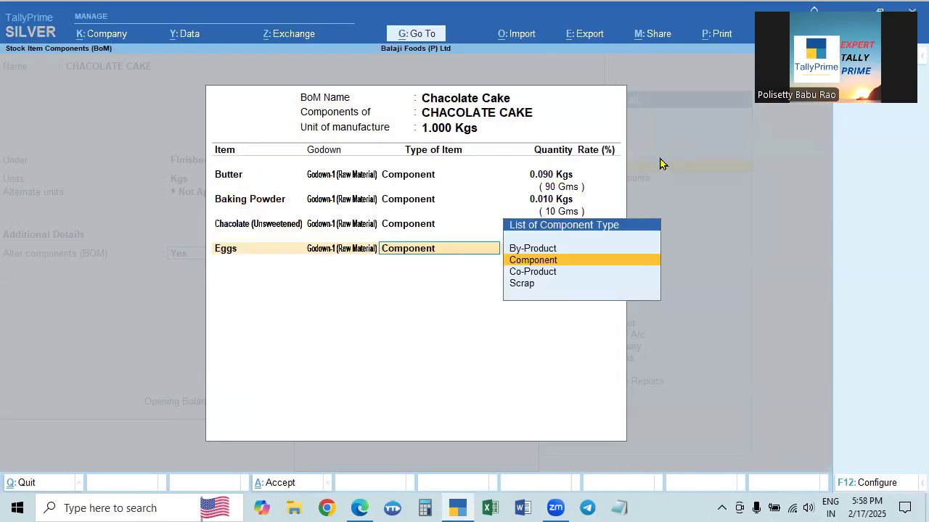
key("Return")
key("alt+Tab")
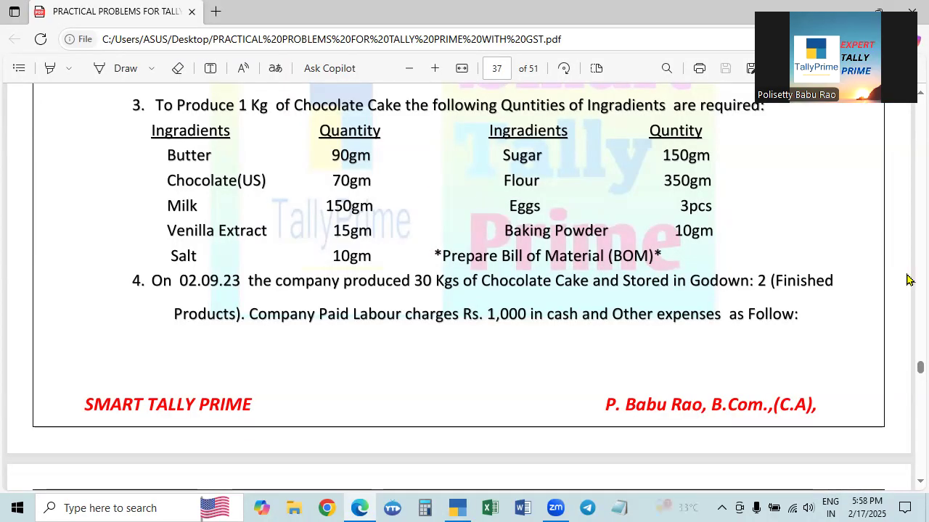
key("alt+Tab")
type("3")
key("Return")
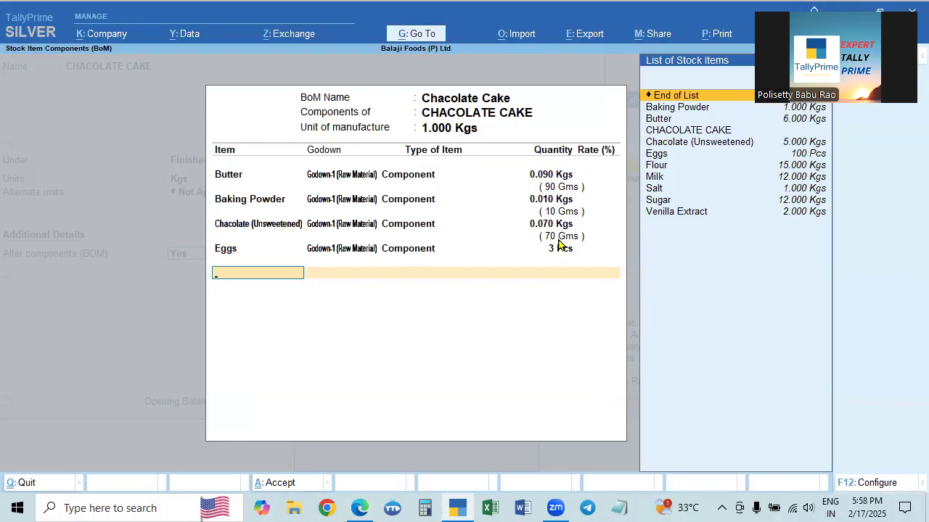
Add Flour to the BOM as a Component from Godown-1 (Raw Material) with the PDF's quantity of 350 grams.
key("alt+Tab")
key("alt+Tab")
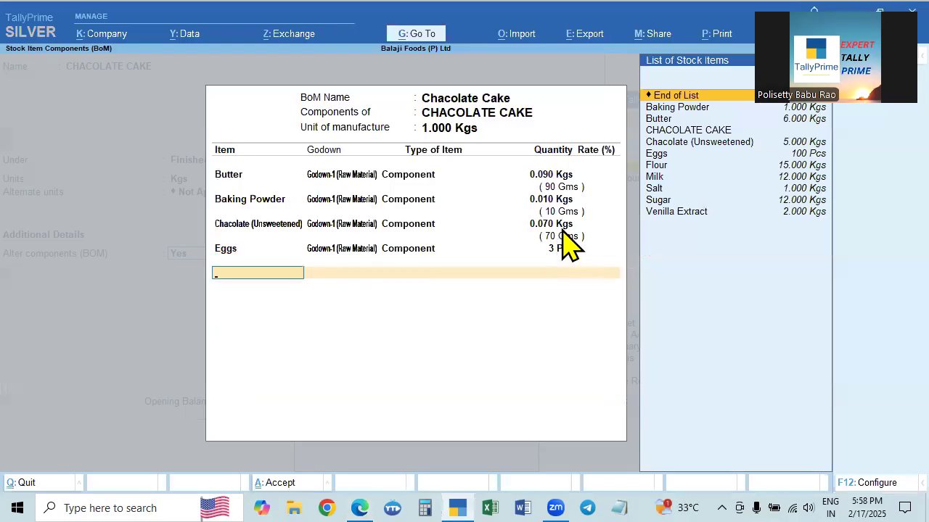
left_click(647, 166)
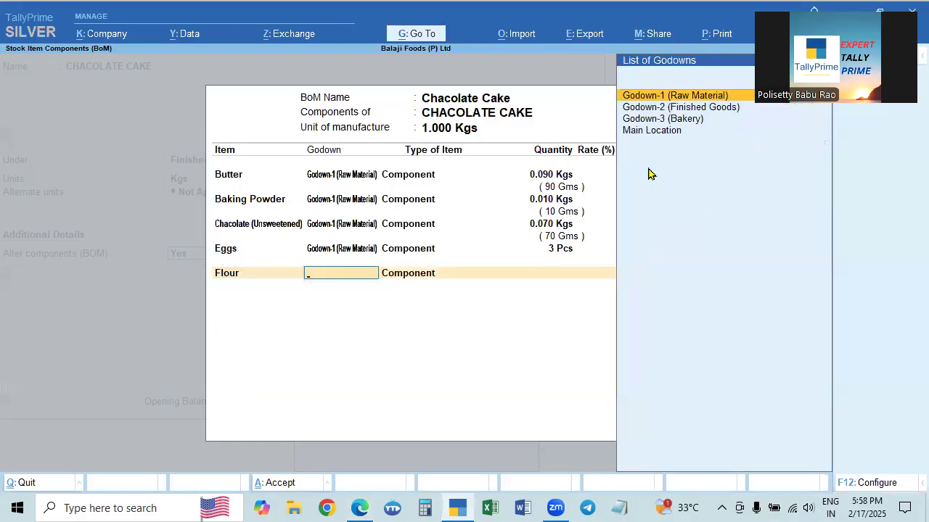
key("Return")
key("Return")
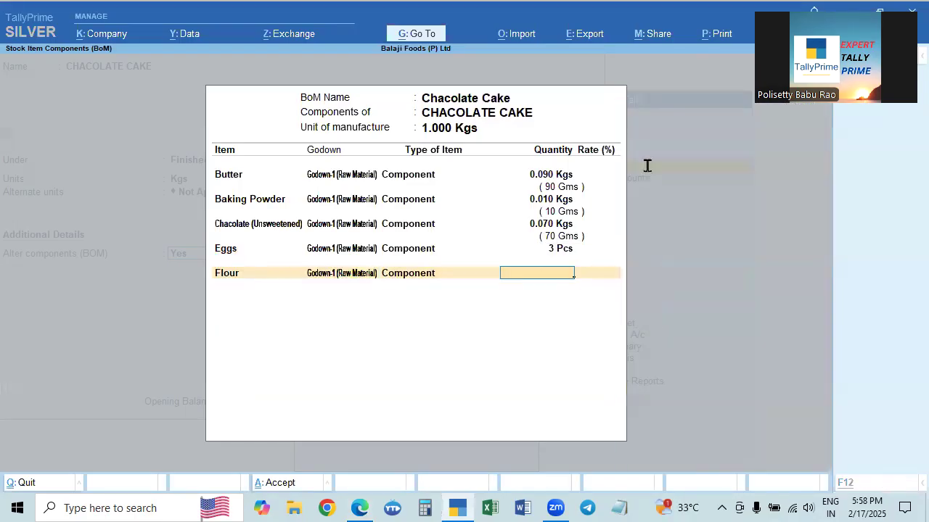
key("alt+Tab")
key("alt+Tab")
type("3560")
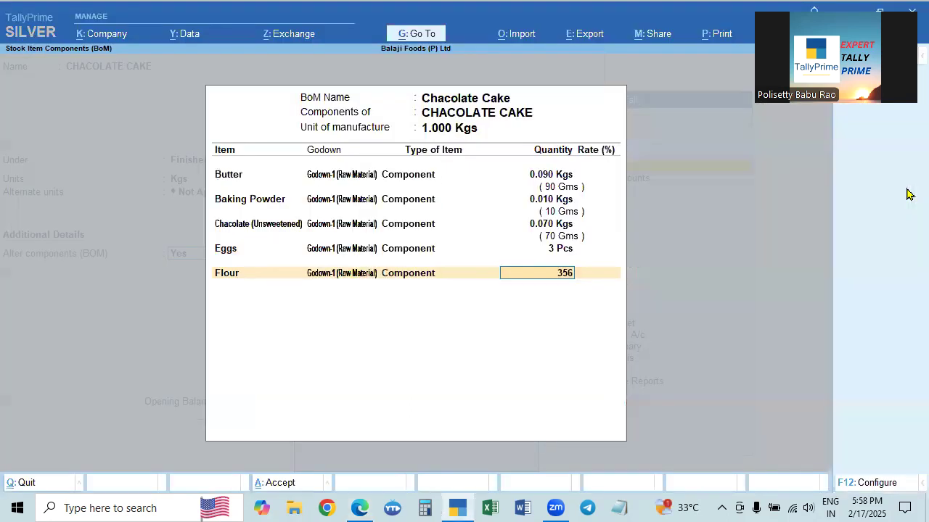
key("BackSpace")
key("BackSpace")
type("0 Kg")
key("Return")
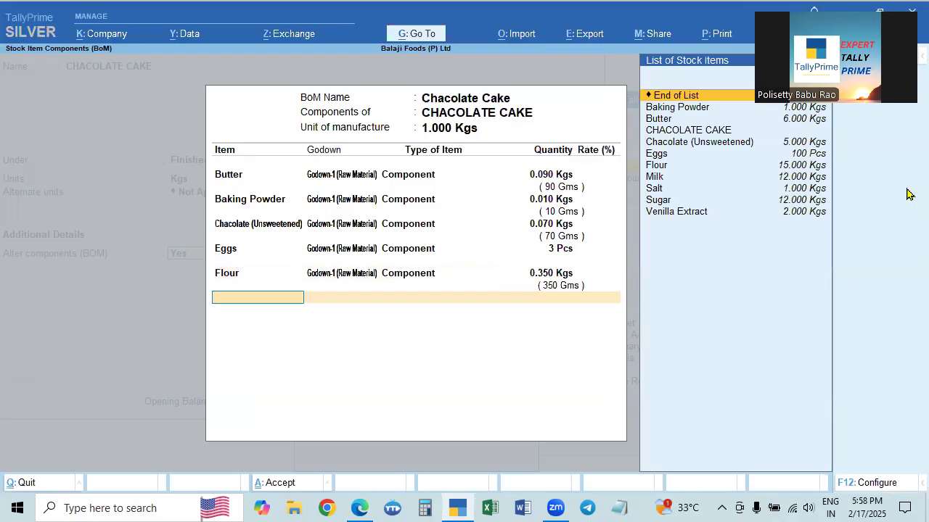
Add Milk to the BOM as a Component from Godown-1 (Raw Material) with the PDF's quantity of 150 grams (150g).
key("alt+Tab")
key("alt+Tab")
left_click(660, 179)
type("1")
key("Return")
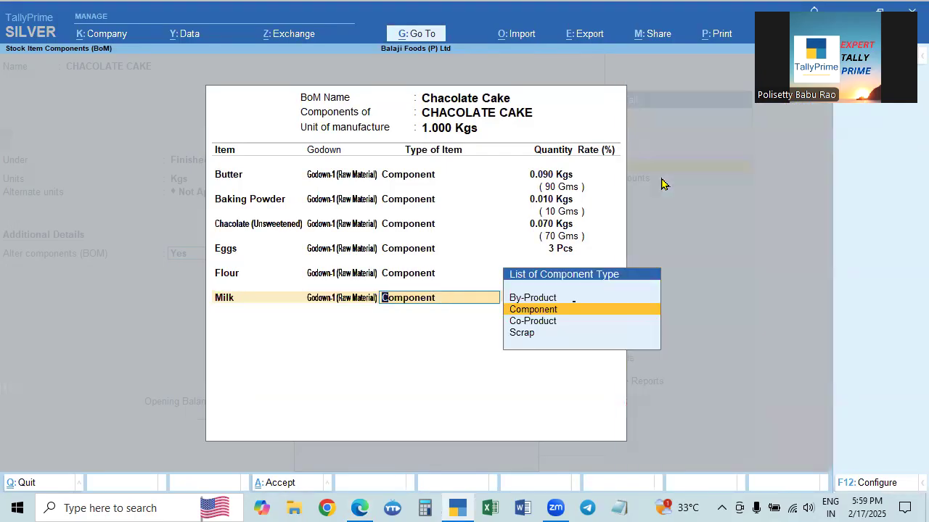
key("Return")
key("Return")
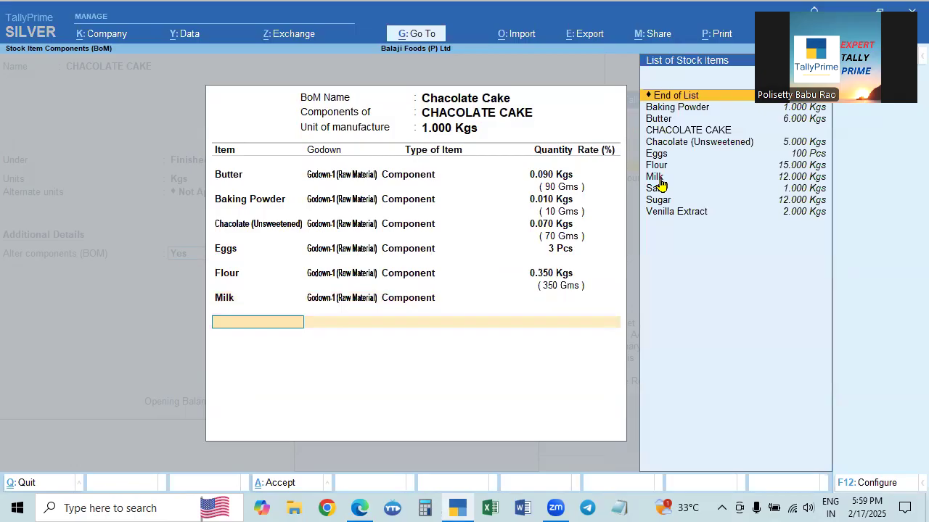
key("Up")
key("alt+Tab")
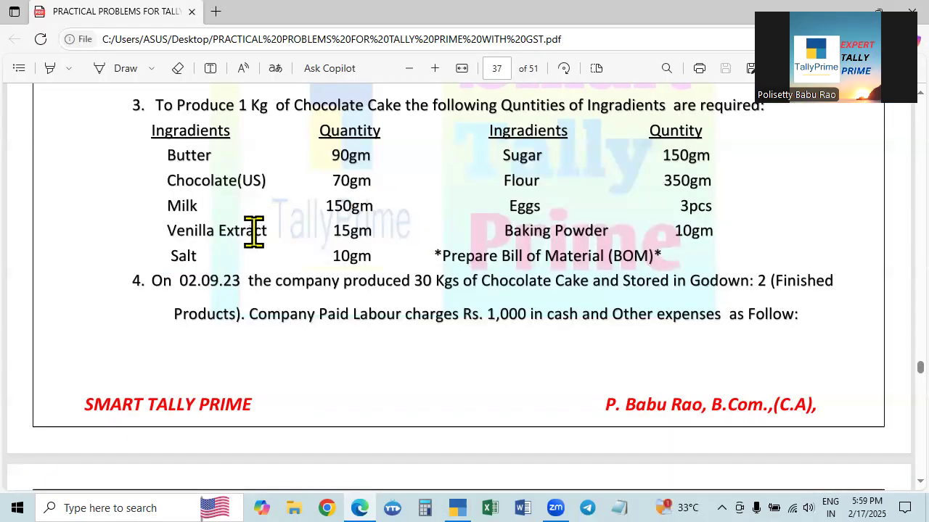
key("alt+Tab")
type("150g")
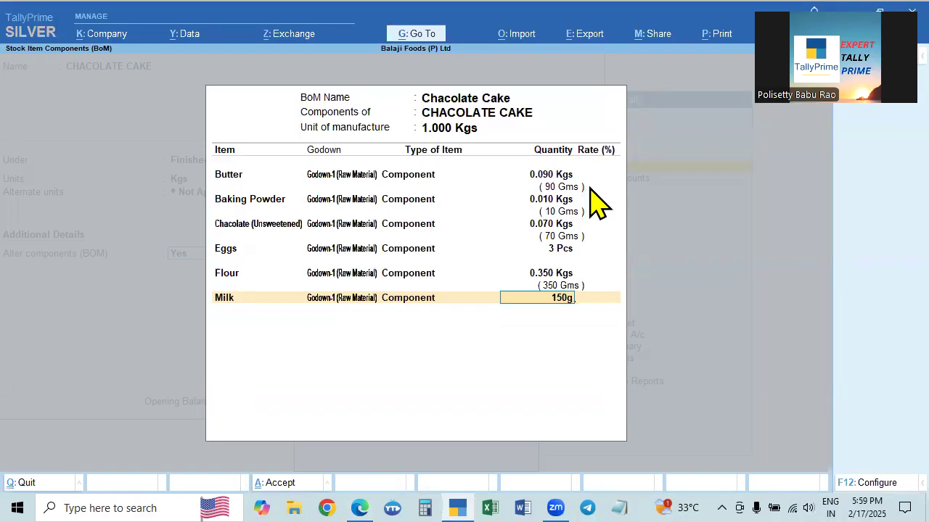
key("Return")
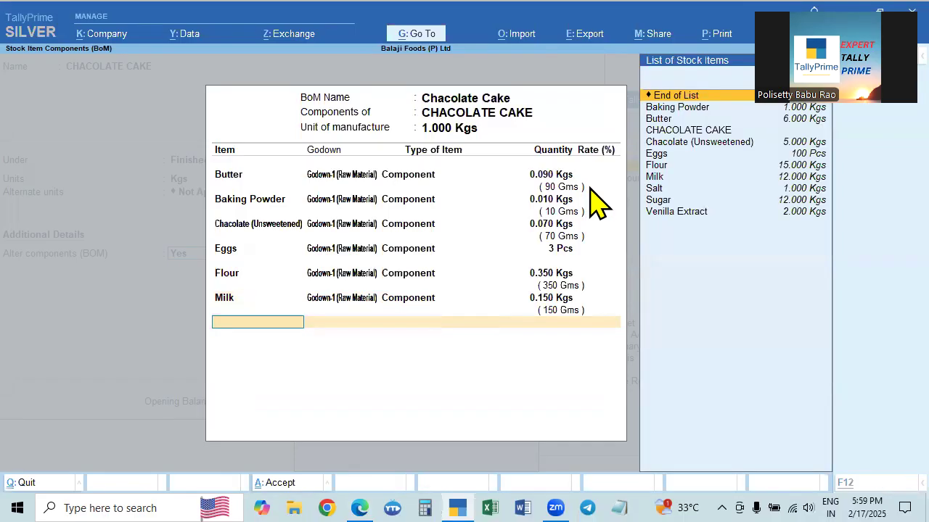
Add Salt to the BOM as a Component from Godown-1 (Raw Material) with the PDF's quantity of 10 grams (10g).
key("alt+Tab")
key("alt+Tab")
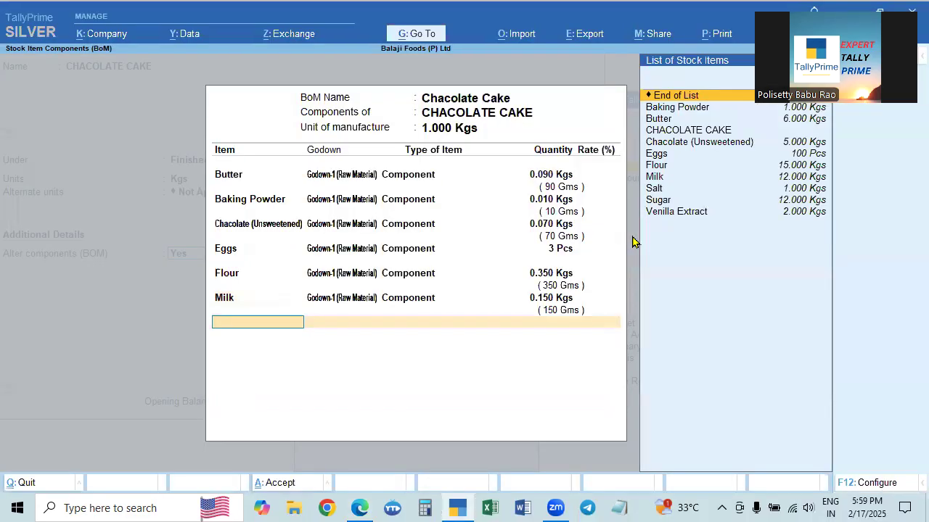
left_click(659, 190)
key("Return")
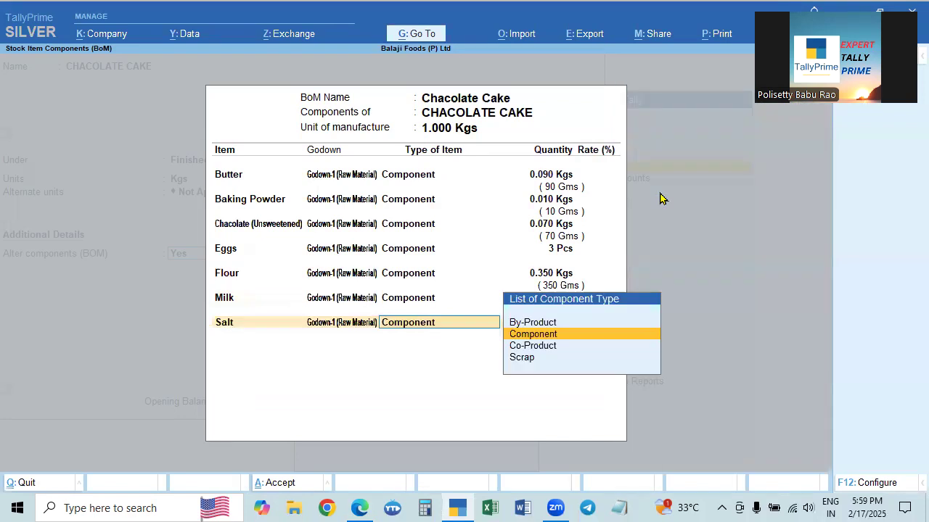
key("alt+Tab")
key("alt+Tab")
key("alt+Tab")
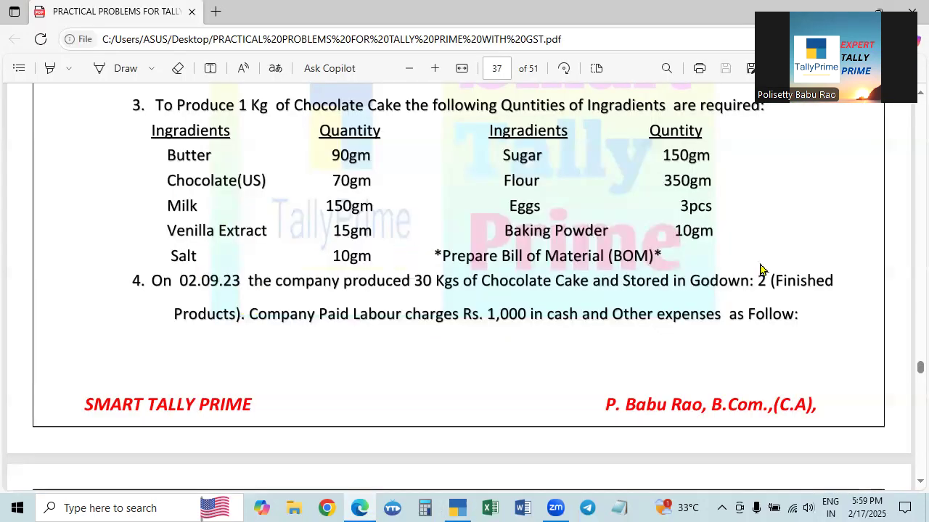
key("alt+Tab")
type("10g")
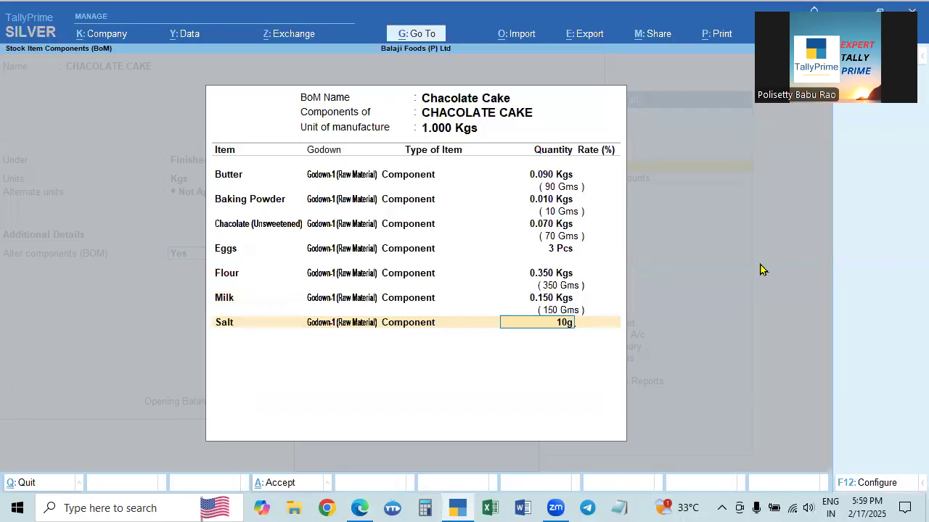
key("Return")
Add Sugar to the BOM as a Component from Godown-1 (Raw Material) with the PDF's quantity of 150 grams (150g).
key("alt+Tab")
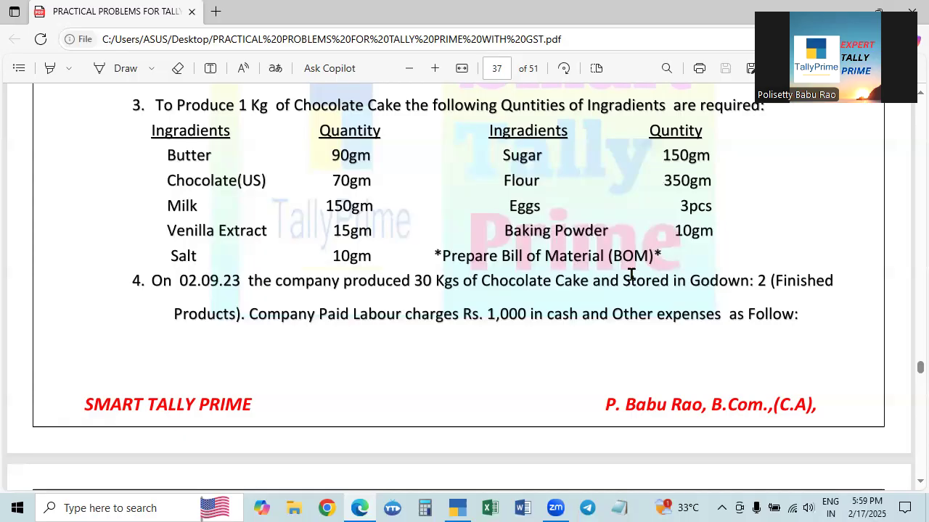
key("alt+Tab")
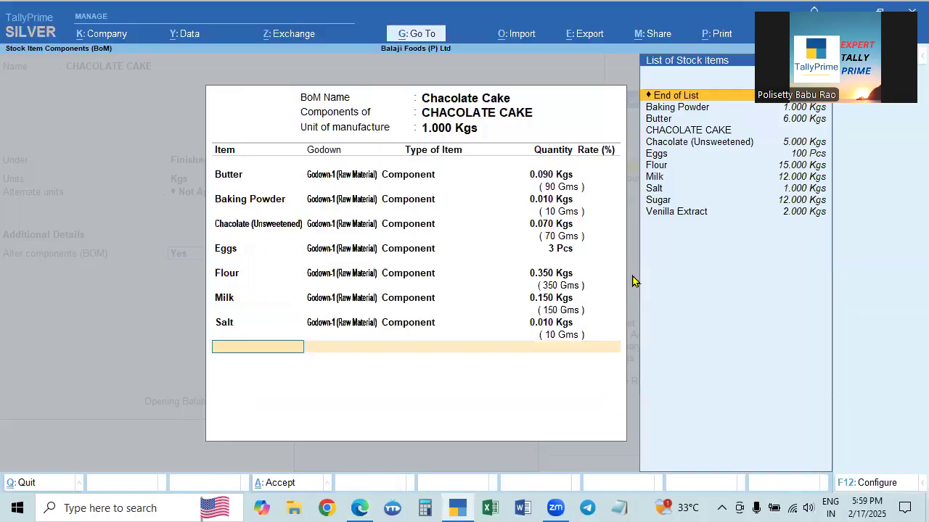
left_click(663, 208)
key("Return")
key("Return")
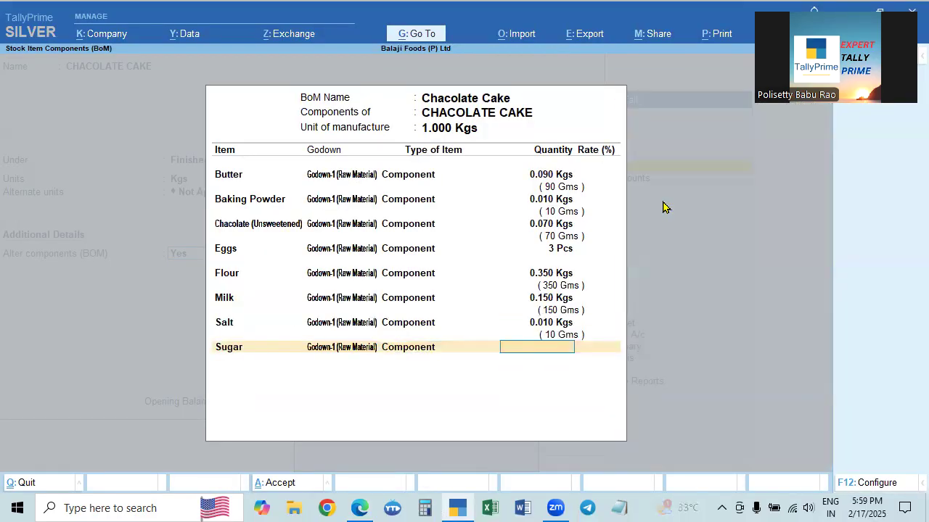
key("alt+Tab")
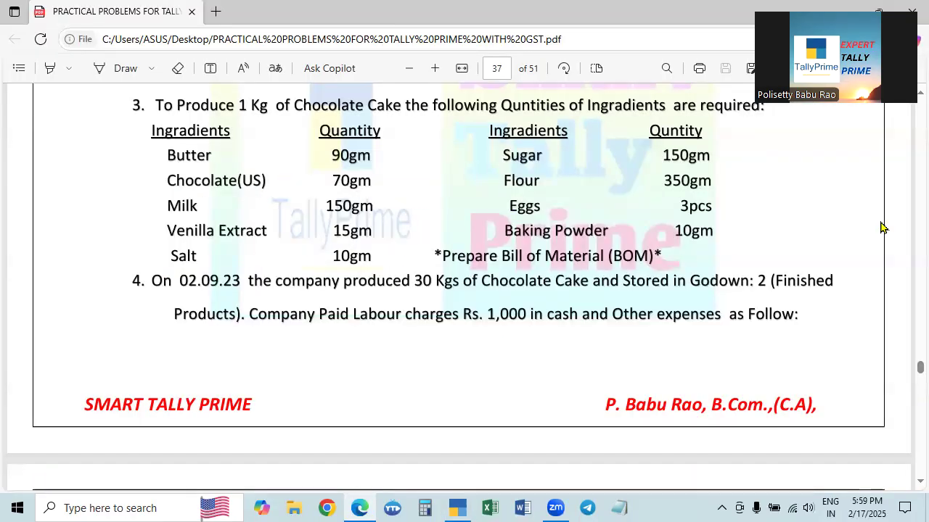
key("alt+Tab")
type("150g")
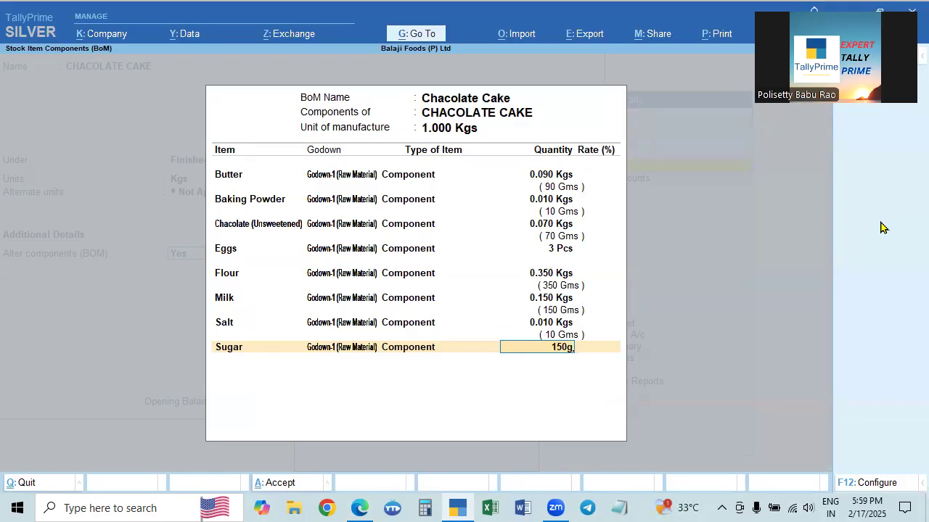
key("Return")
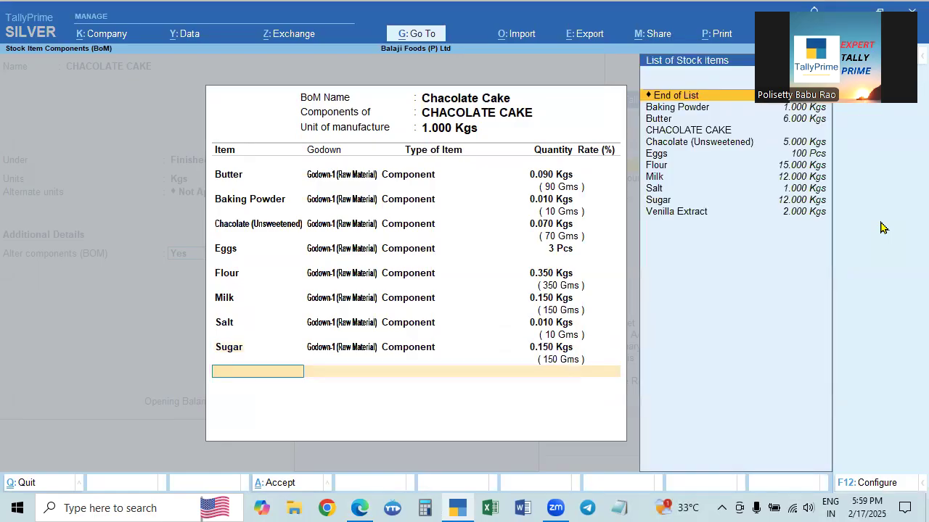
Add Venilla Extract to the BOM as a Component from Godown-1 (Raw Material).
key("Down")
key("Down")
key("Down")
key("Down")
key("Down")
key("Down")
key("Down")
key("Down")
key("Down")
key("Down")
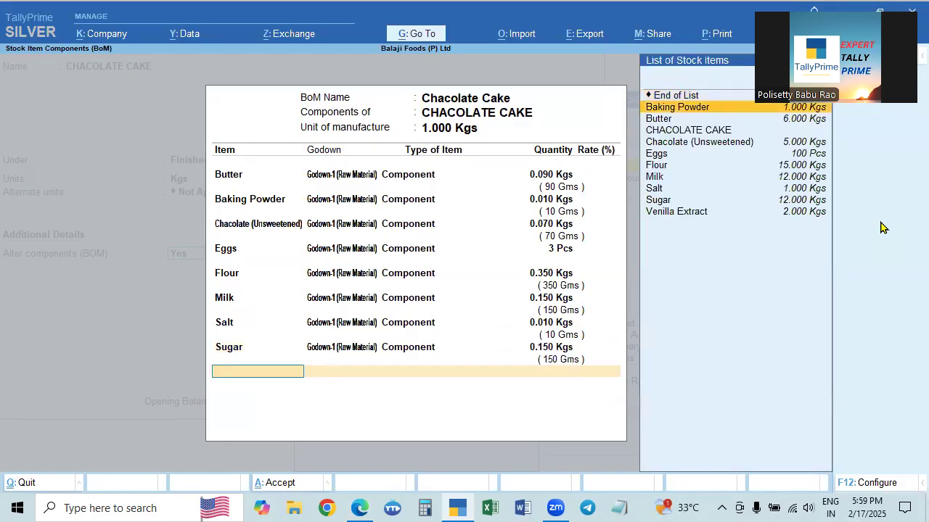
key("Return")
type("1")
key("Return")
key("Return")
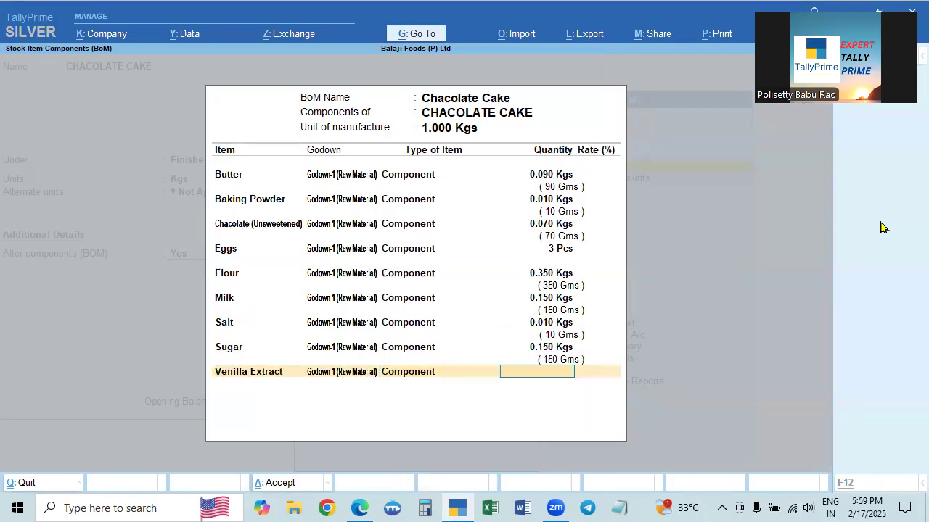
Set Venilla Extract's quantity in the BOM to the PDF's 15 grams (15g).
key("alt+Tab")
key("alt+Tab")
type("125g")
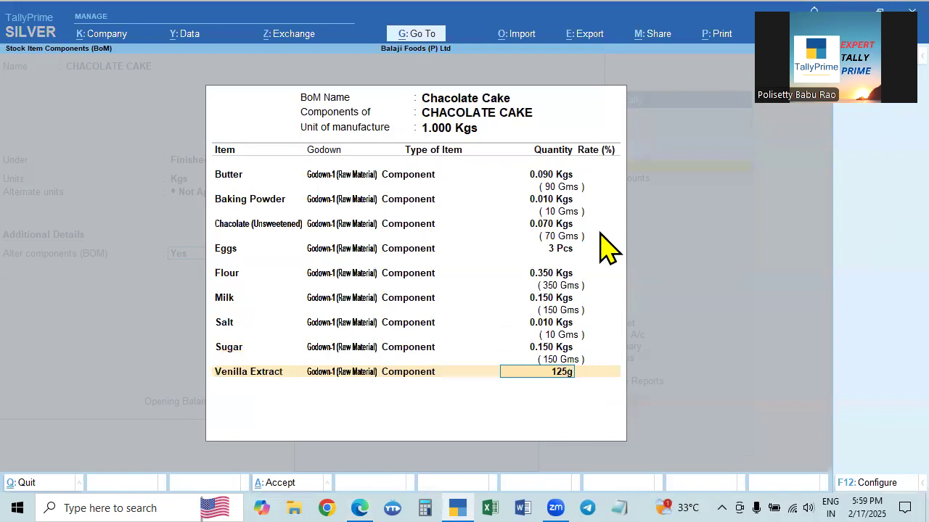
key("BackSpace")
key("BackSpace")
key("BackSpace")
key("BackSpace")
type("15g")
key("Return")
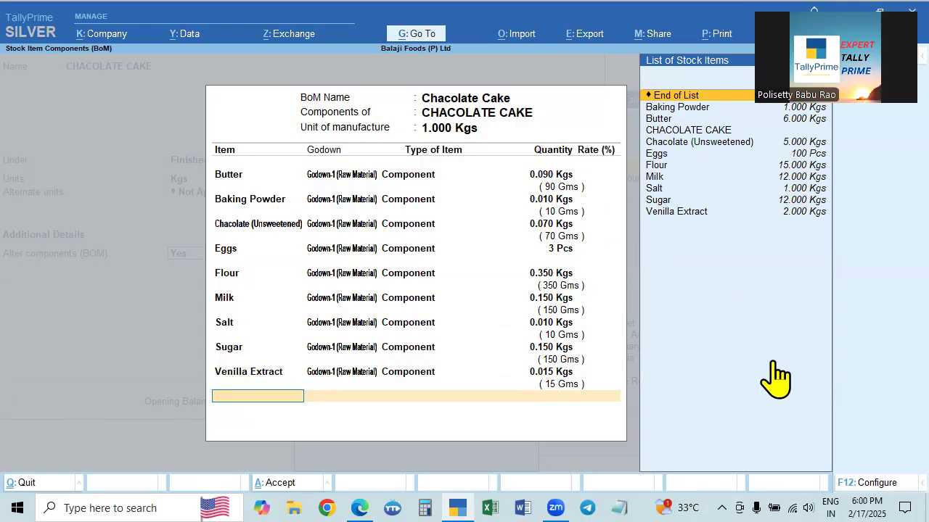
Finish the component list, save the CHACOLATE CAKE stock item with its existing GST details and return to the Gateway of Tally.
key("Return")
key("Return")
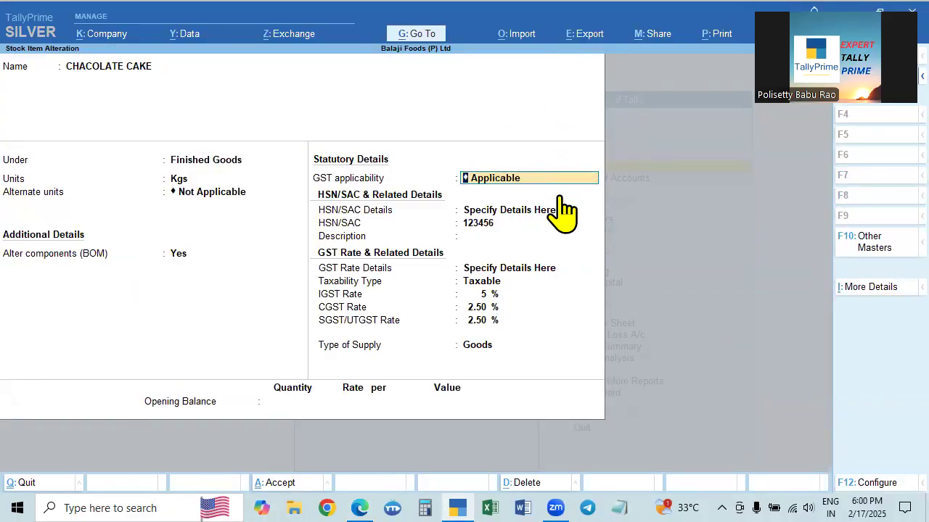
key("Return")
key("Return")
key("Return")
key("Return")
key("Return")
key("Return")
key("Return")
key("Return")
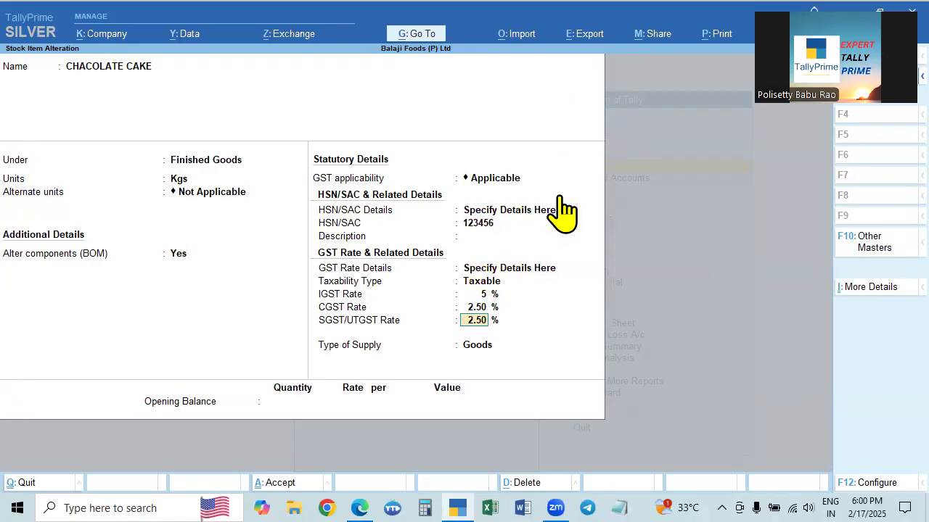
key("Return")
key("Return")
key("Return")
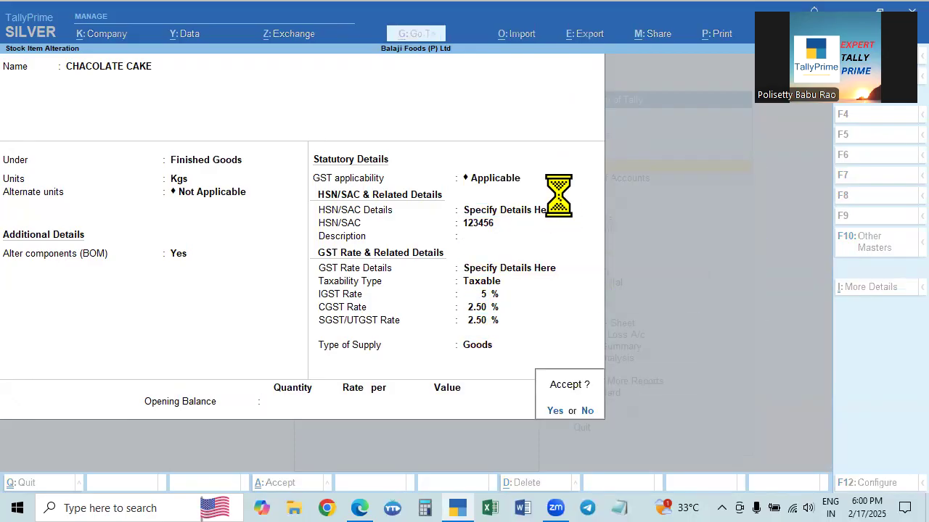
key("Return")
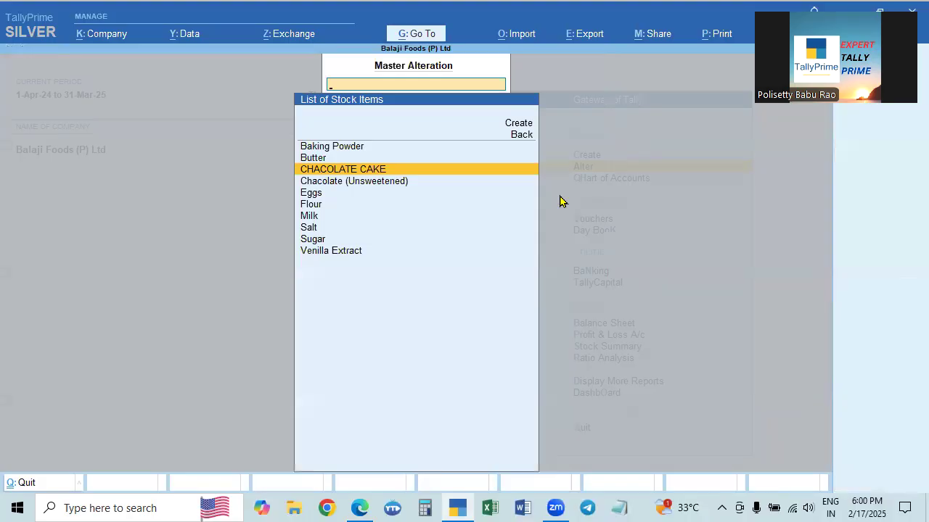
key("Escape")
key("Escape")
key("Escape")
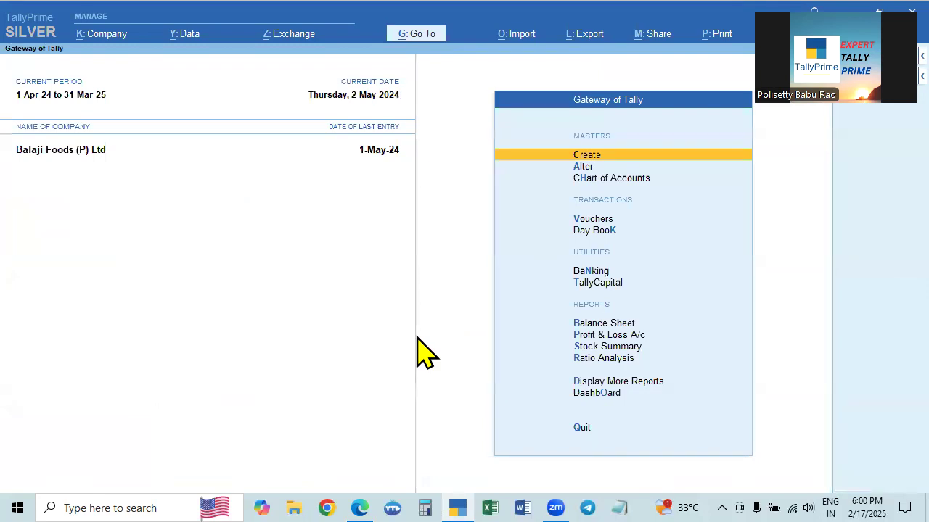
Look up Manufacturing Voucher in the alterable voucher types and return to the Gateway of Tally.
key("Down")
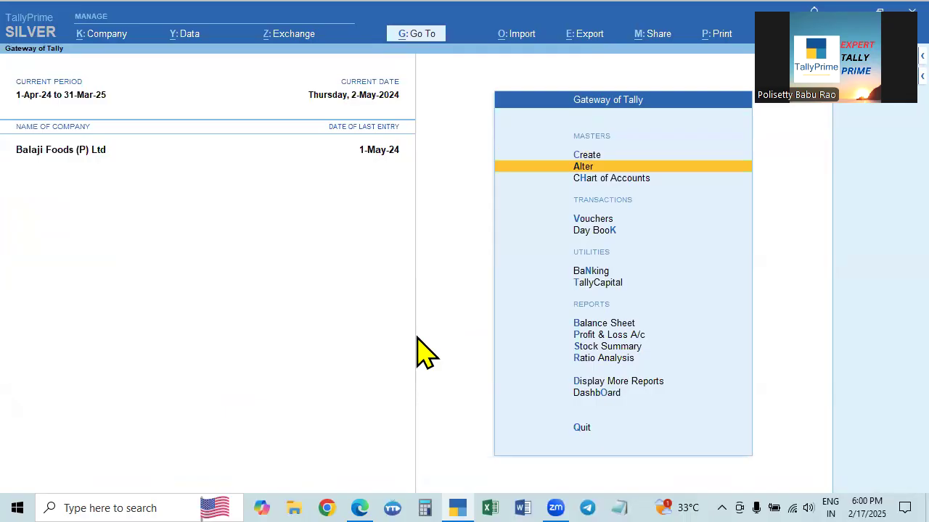
key("Return")
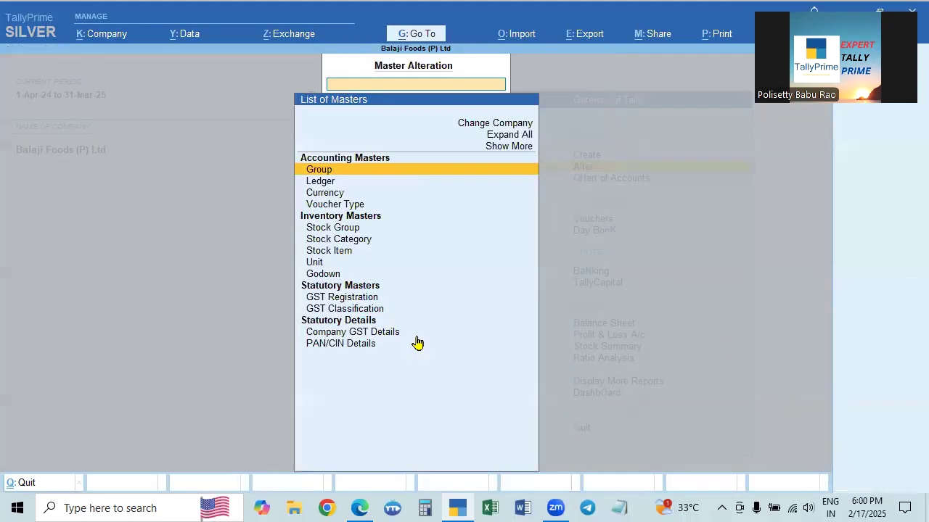
key("Down")
key("Down")
key("Down")
key("Return")
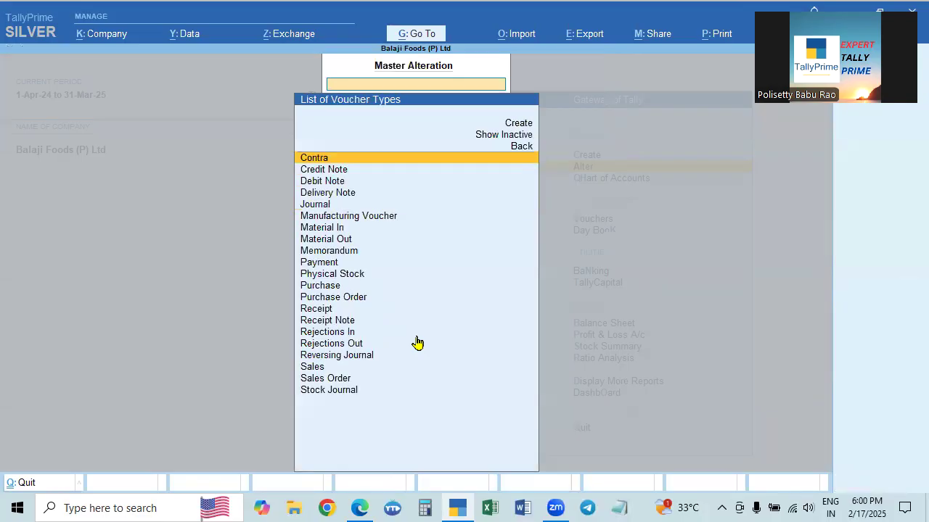
left_click(373, 218)
key("BackSpace")
key("Escape")
key("Escape")
key("Escape")
Start voucher entry and set the voucher date to 2.5.
key("Down")
key("Down")
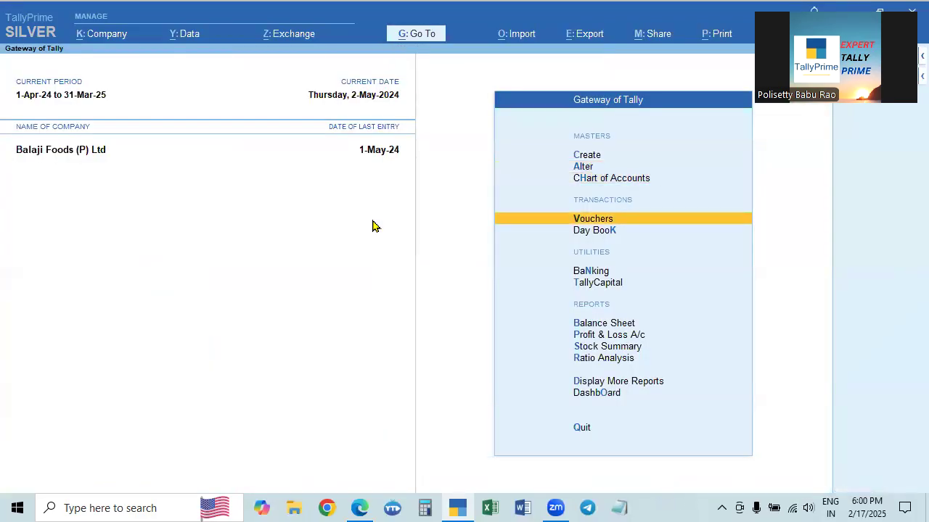
key("Return")
key("F2")
key("BackSpace")
type("2.5")
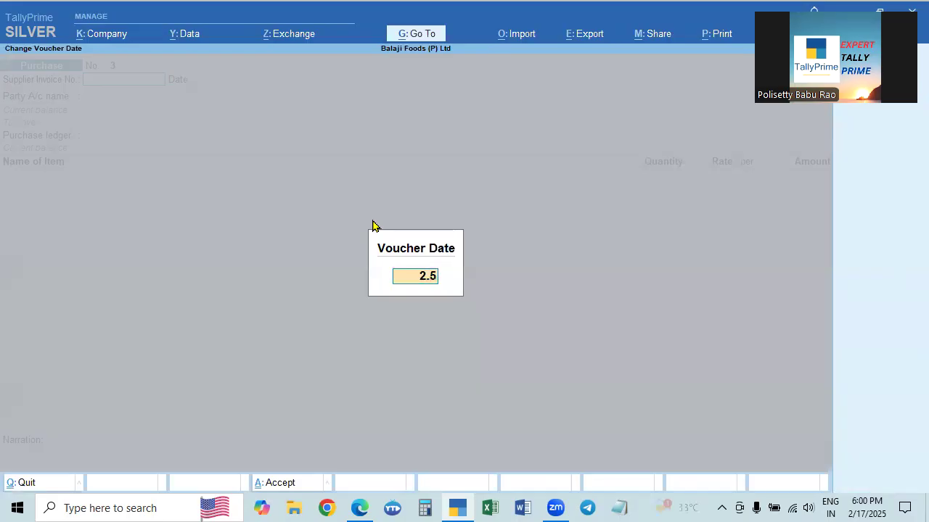
key("Return")
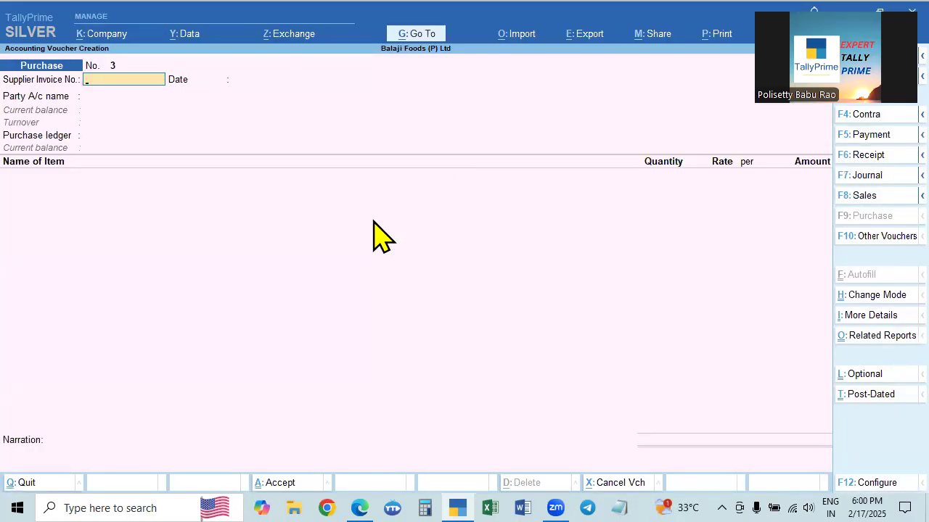
Look over the available voucher types and switch the entry to a Manufacturing Voucher.
left_click(874, 236)
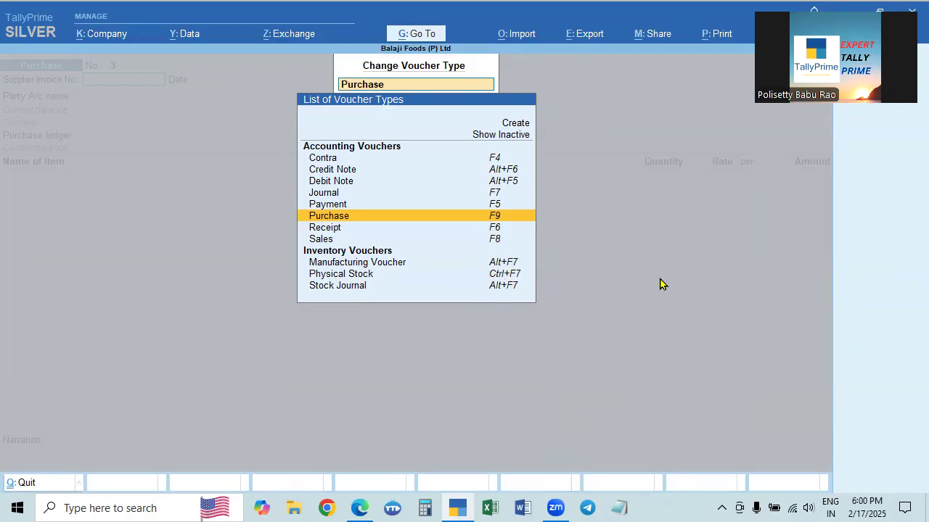
key("BackSpace")
key("Escape")
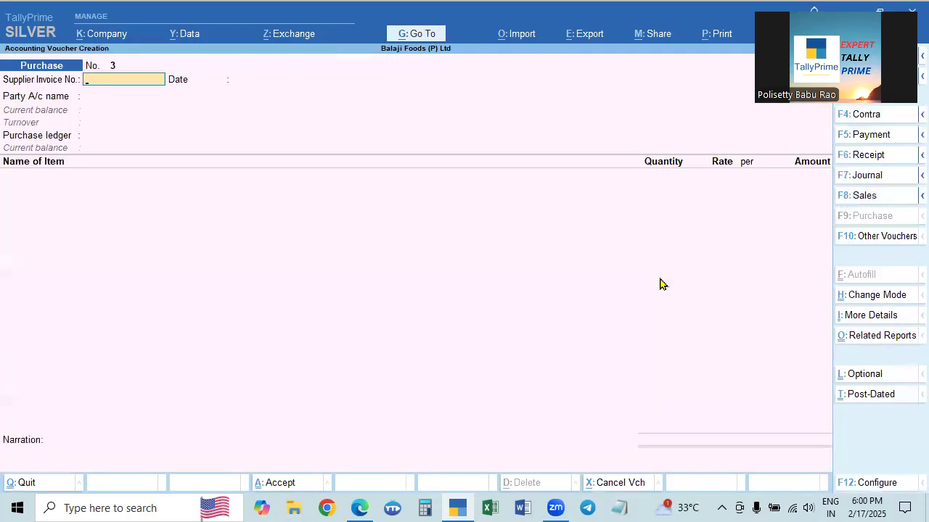
key("ctrl")
key("ctrl+F7")
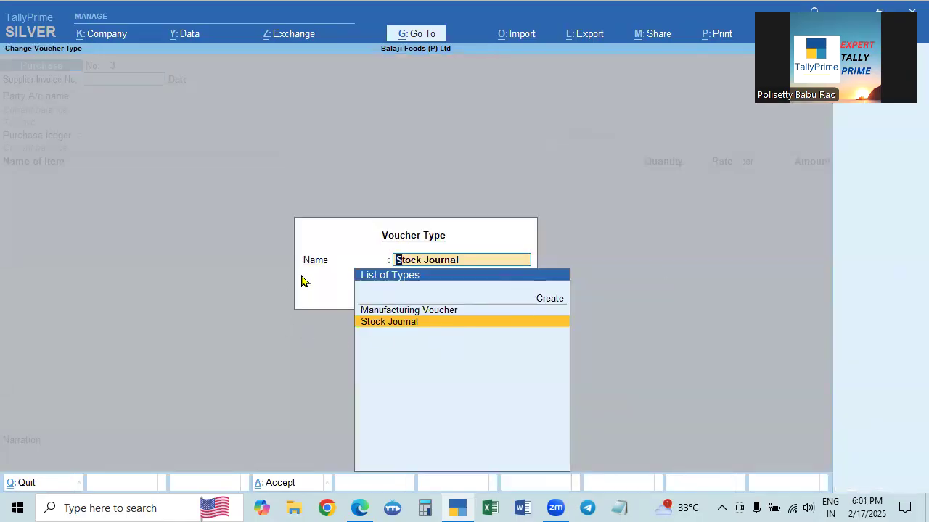
left_click(397, 311)
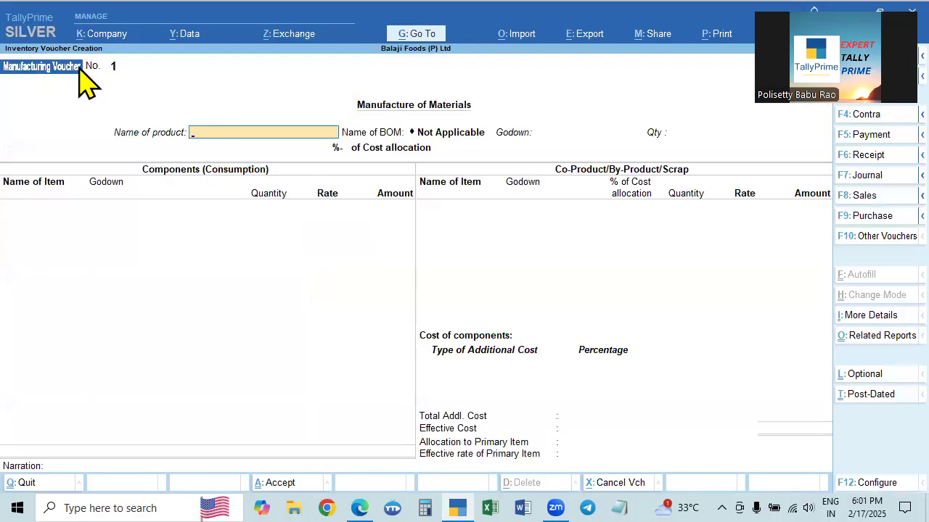
Check the exercise PDF and choose CHACOLATE CAKE as the product, with the Chocolate Cake BOM.
key("alt+Tab")
key("alt+Tab")
key("alt+Tab")
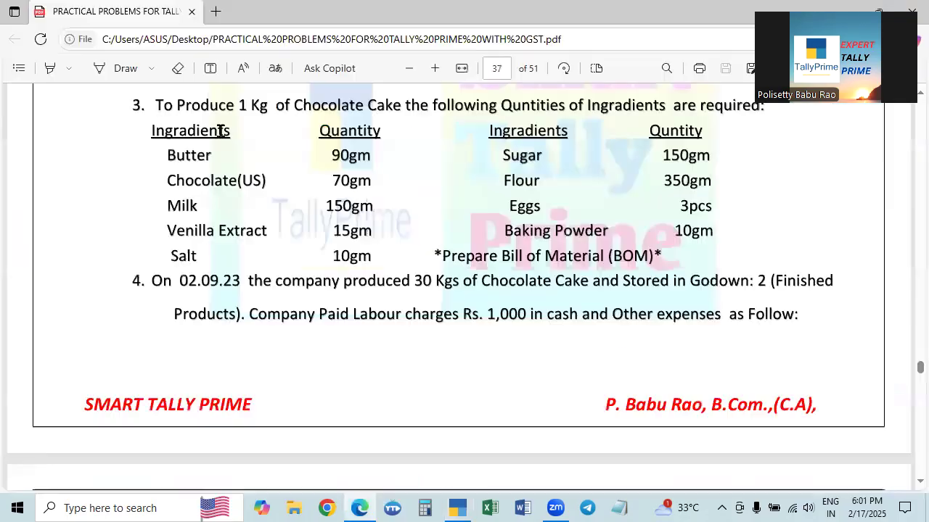
key("alt+Tab")
type("Ch")
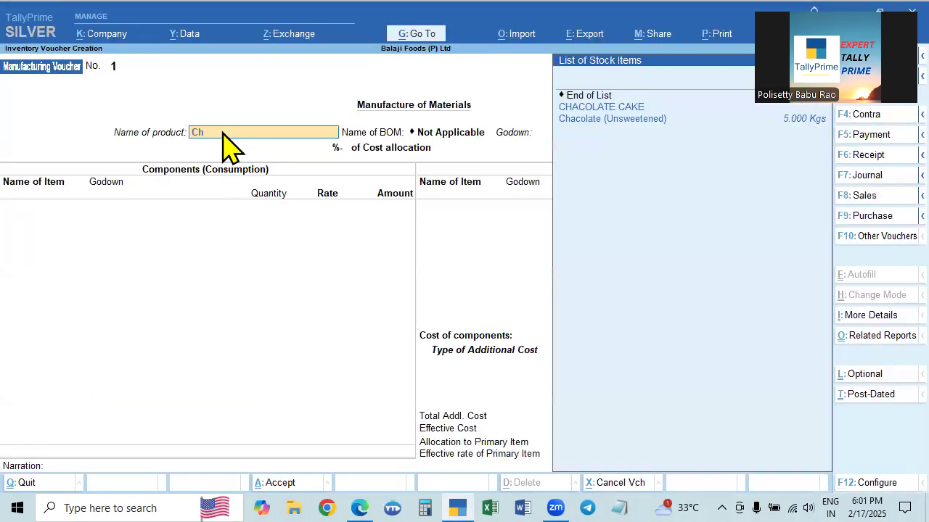
key("Return")
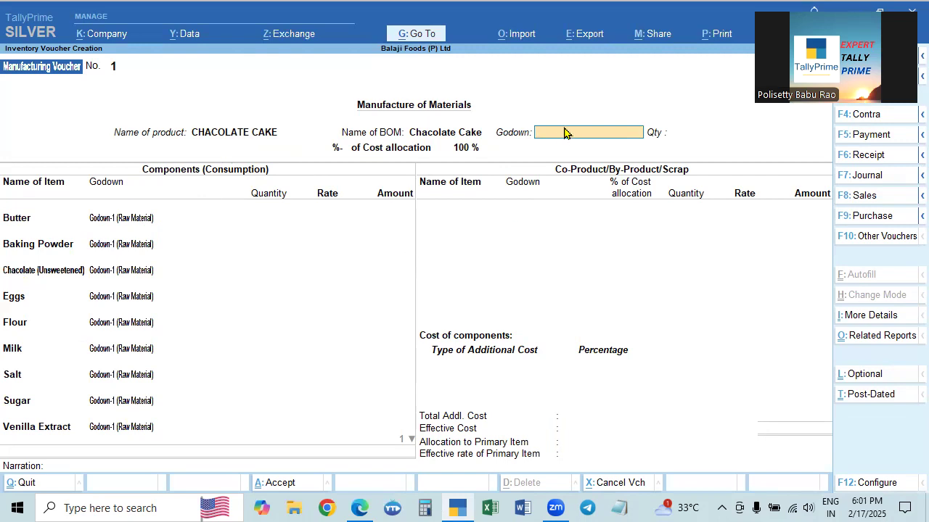
Store the product in Godown-2 (Finished Goods) and set its quantity to the PDF's 30 Kgs.
type("2")
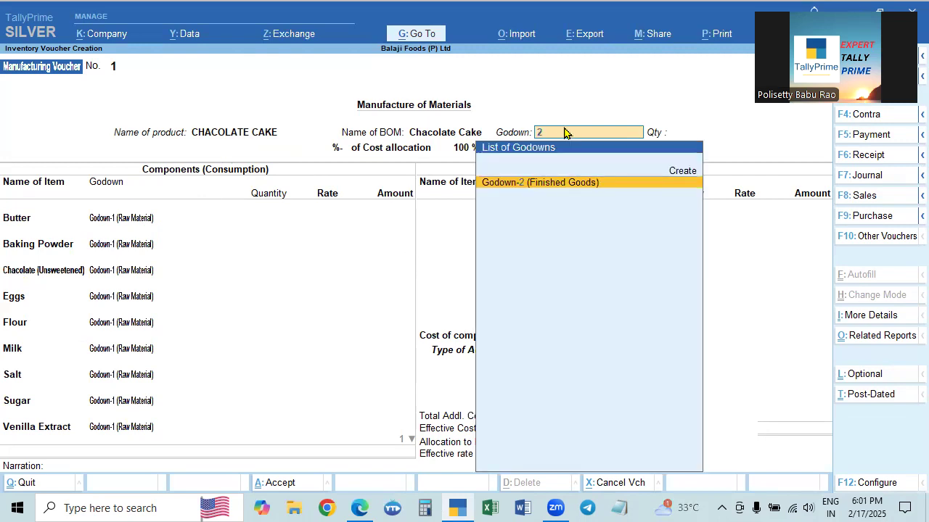
key("Return")
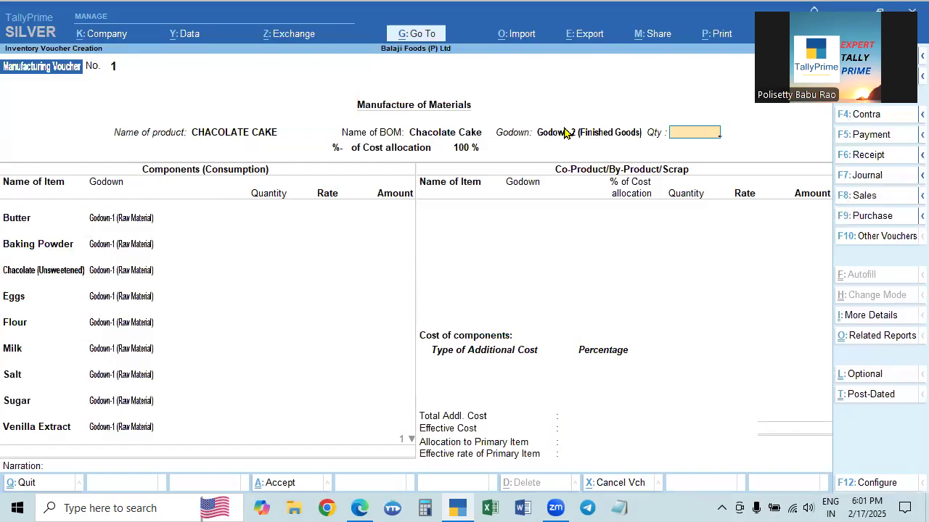
key("alt+Tab")
scroll(508, 293, "down", 4)
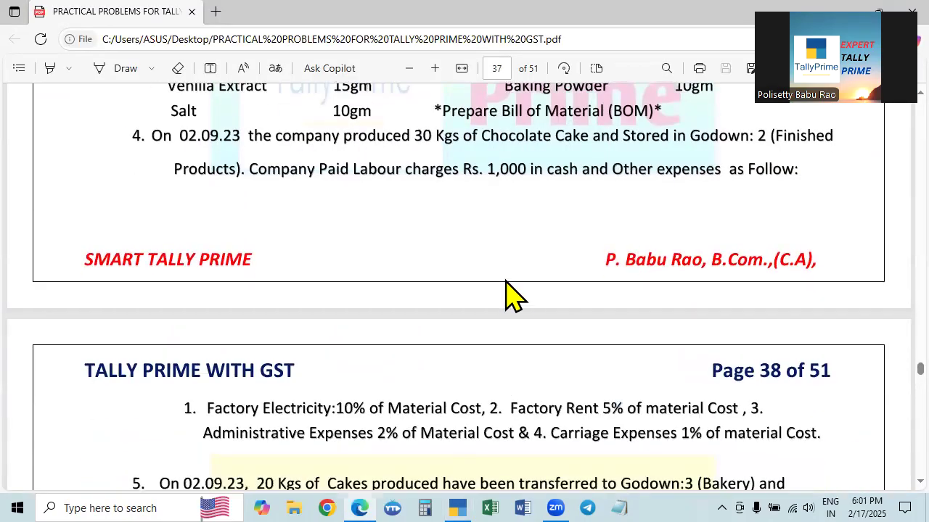
key("alt+Tab")
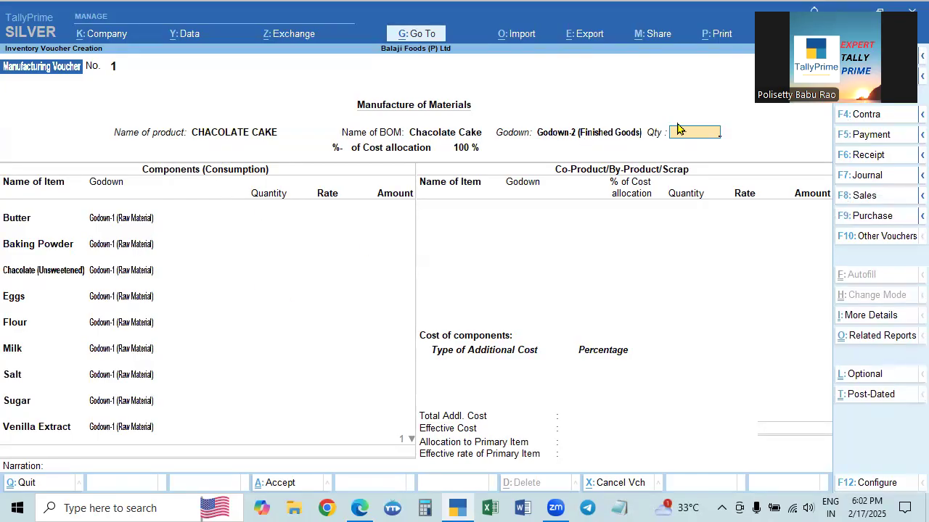
type("0")
key("Return")
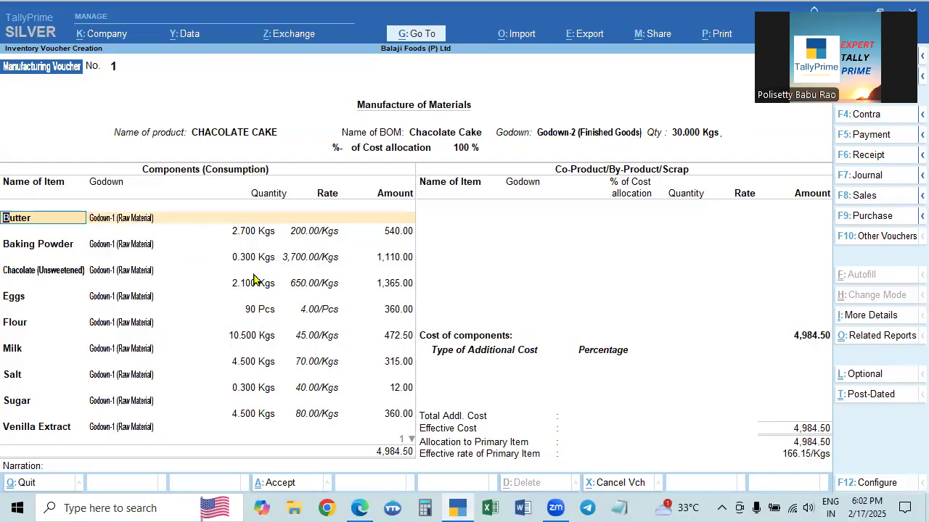
Accept all the BOM components with their filled-in quantities and rates, and leave the co-product list empty.
key("Return")
key("Return")
key("Return")
key("Return")
key("Return")
key("Return")
key("Return")
key("Return")
key("Return")
key("Return")
key("Return")
key("Return")
key("Return")
key("Return")
key("Return")
key("Return")
key("Return")
key("Return")
key("Return")
key("Return")
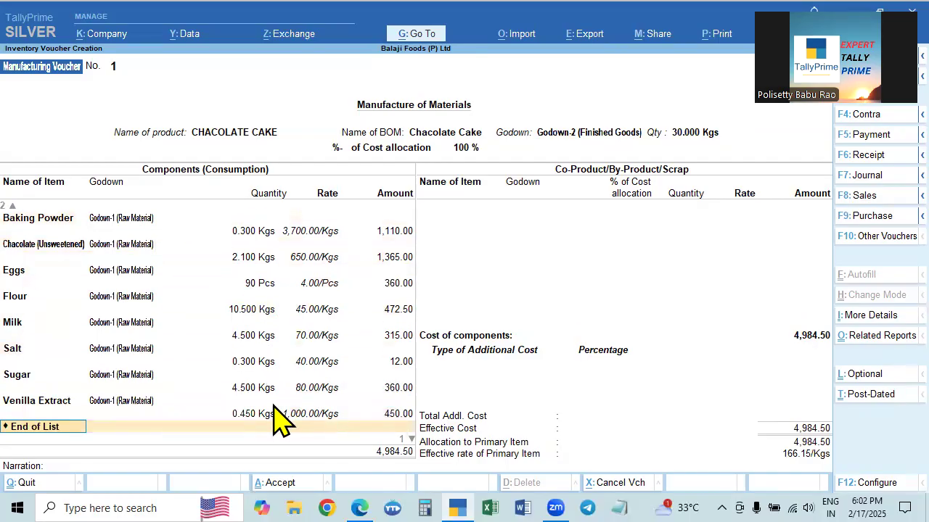
key("Return")
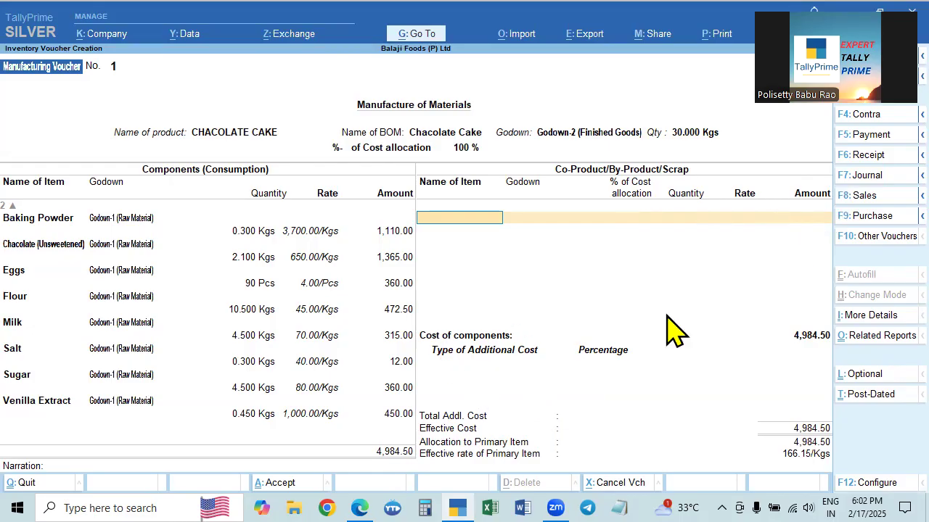
key("Return")
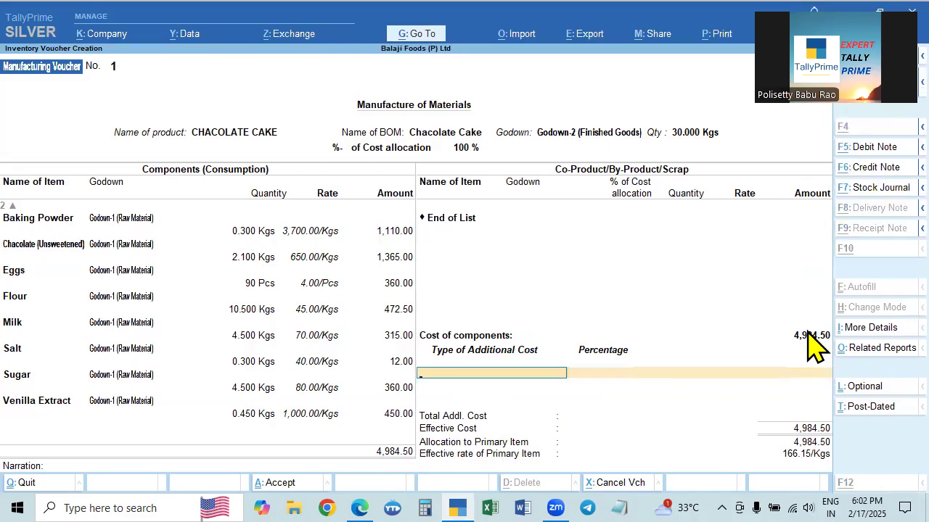
Read production item 4 in the PDF and add Labour Charges as the first additional cost in the voucher.
key("alt+Tab")
scroll(725, 359, "up", 5)
scroll(356, 331, "down", 2)
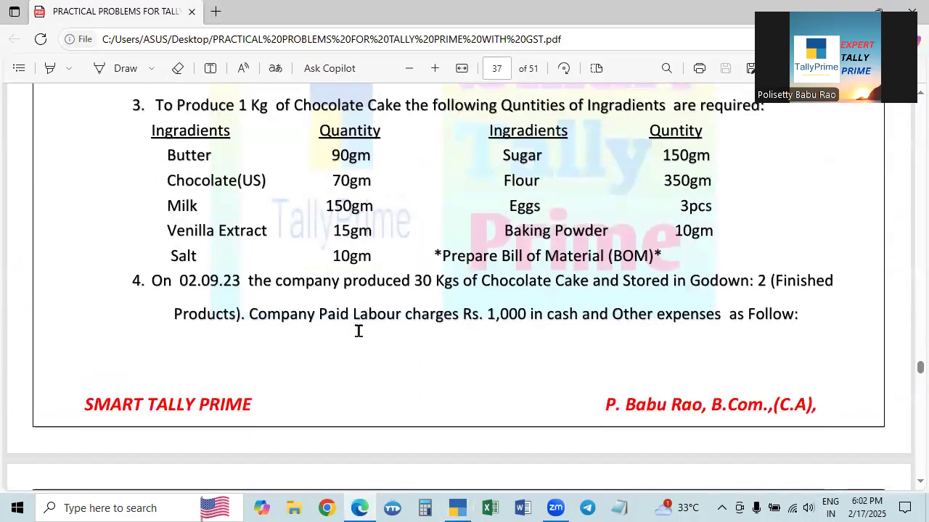
scroll(394, 317, "down", 2)
scroll(377, 305, "up", 2)
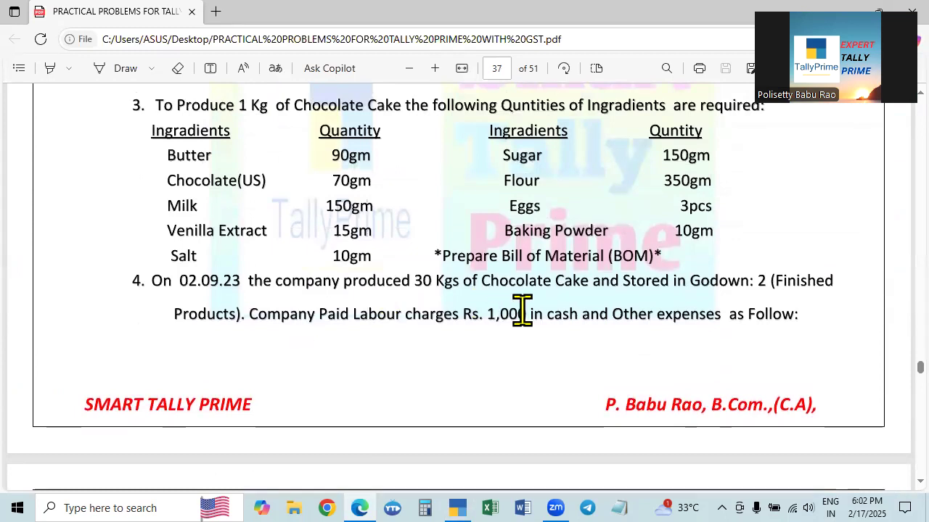
key("alt+Tab")
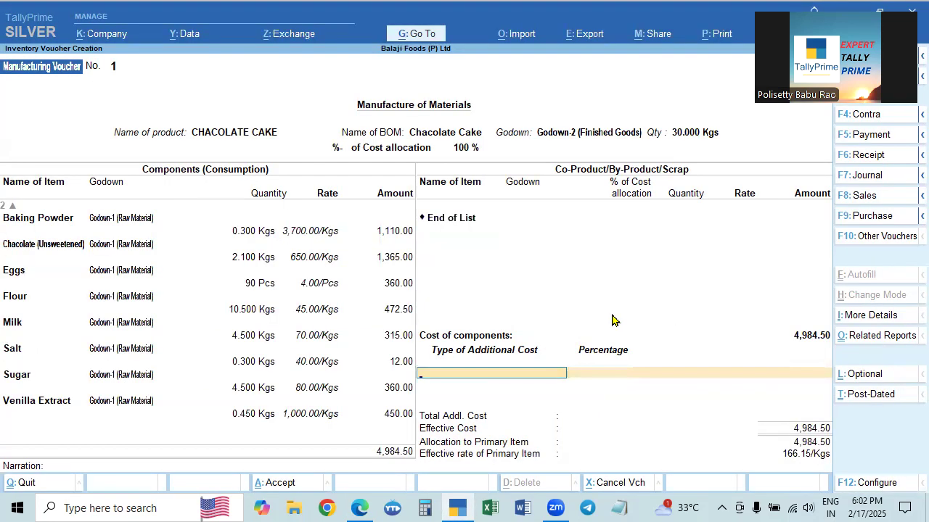
type("Labour Charges")
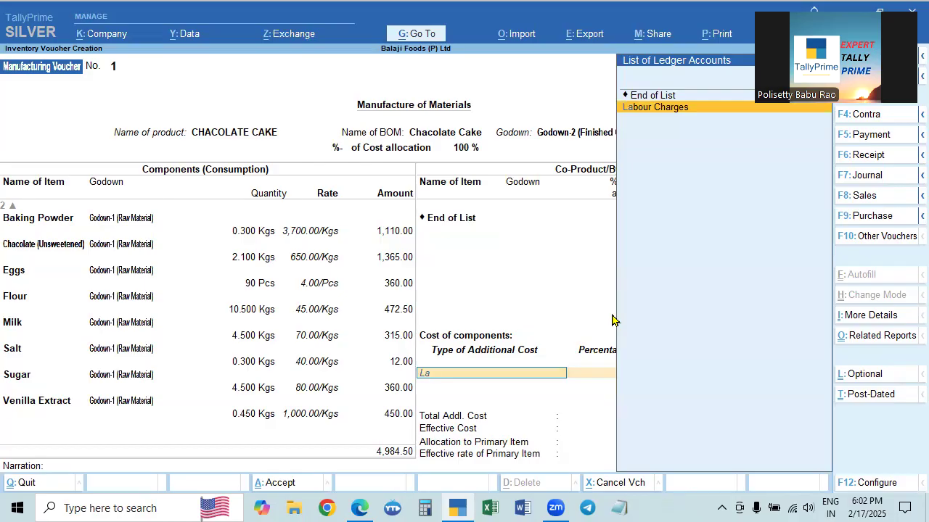
key("Return")
Review the Labour Charges ledger's details and accept it under Direct Expenses.
key("BackSpace")
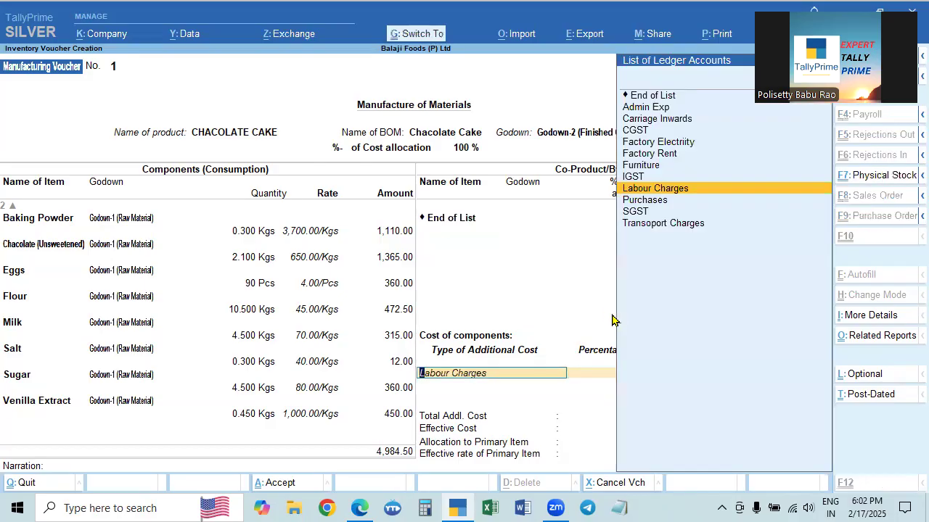
key("ctrl+Return")
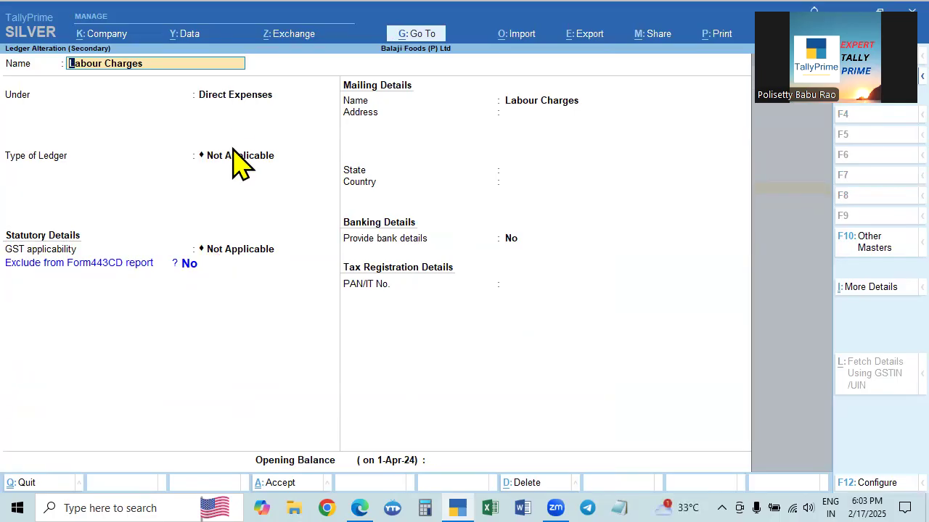
key("ctrl")
key("ctrl+a")
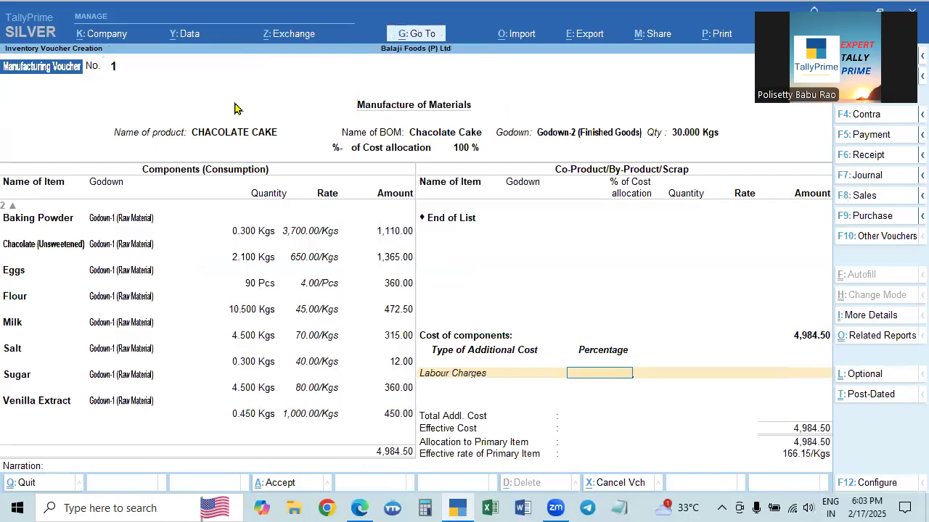
Try 5% as the percentage for Labour Charges and clear it.
key("alt+Tab")
key("alt+Tab")
key("alt+Tab")
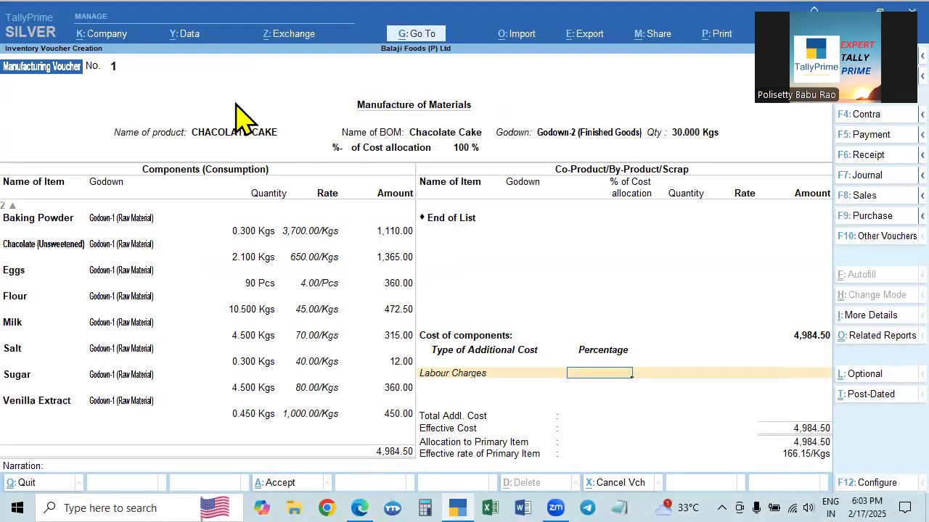
key("Return")
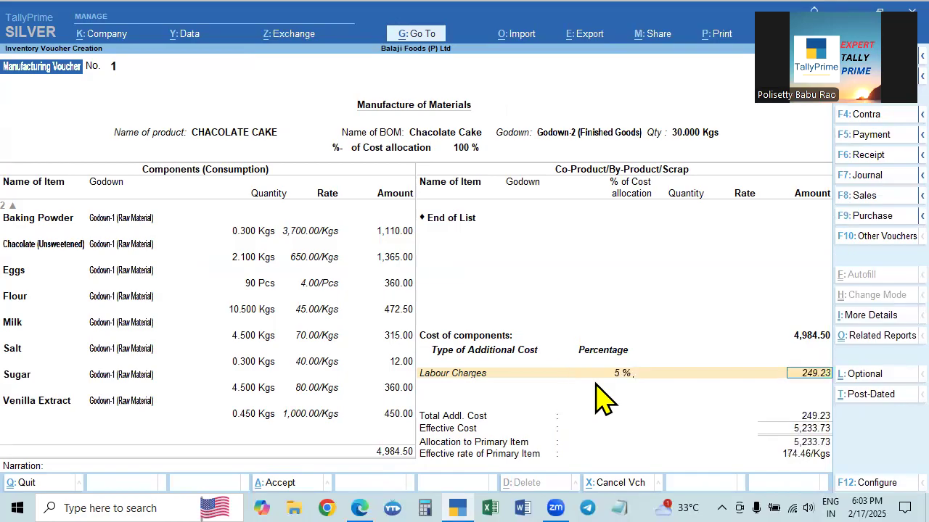
key("BackSpace")
key("BackSpace")
Leave the Labour Charges percentage blank and set the amount to the PDF's 1000.
key("Return")
key("alt+Tab")
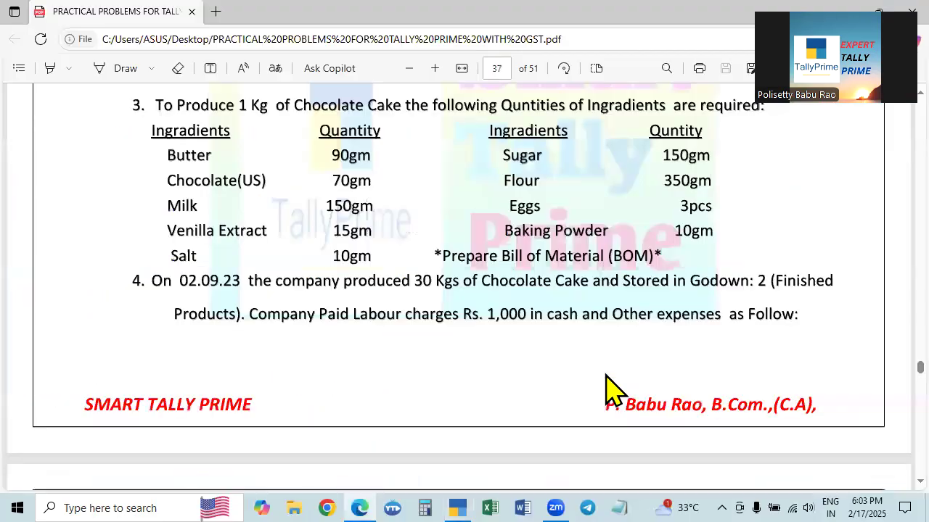
key("alt+Tab")
type("1000")
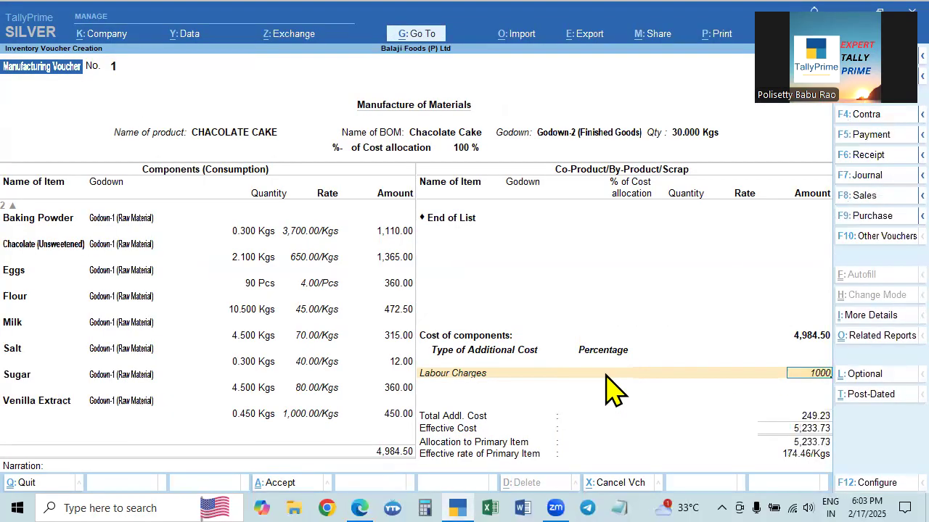
key("Return")
Read the other expenses on page 38 of the PDF and add Factory Electricity as the second additional cost in TallyPrime.
key("alt+Tab")
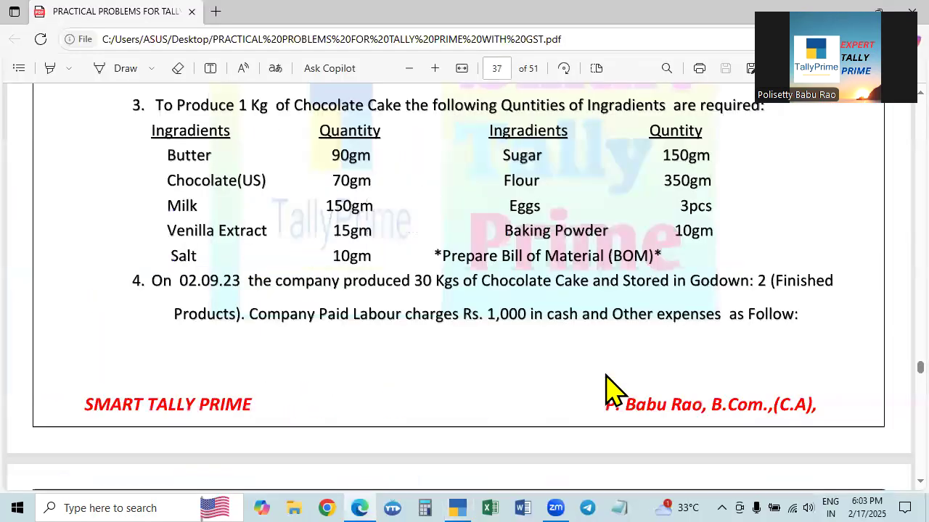
scroll(633, 323, "down", 2)
scroll(633, 323, "down", 1)
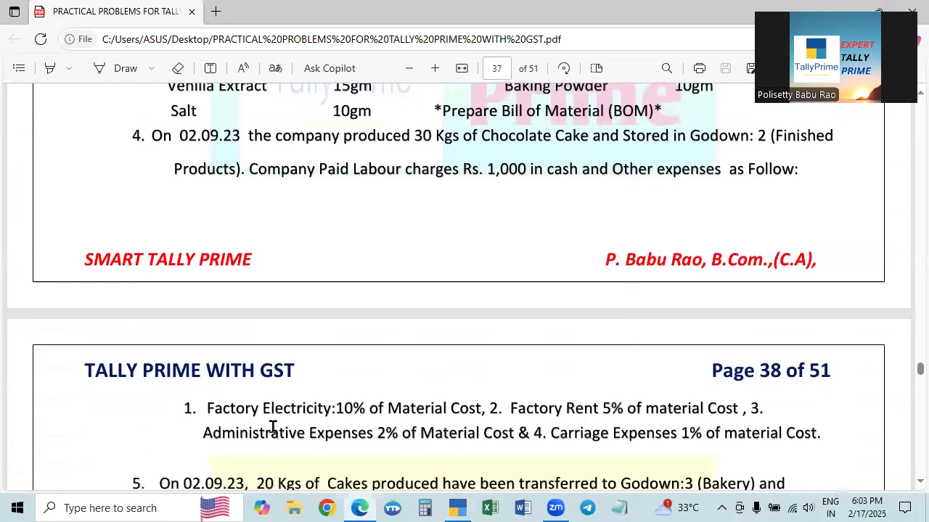
key("alt+Tab")
type("F")
key("Return")
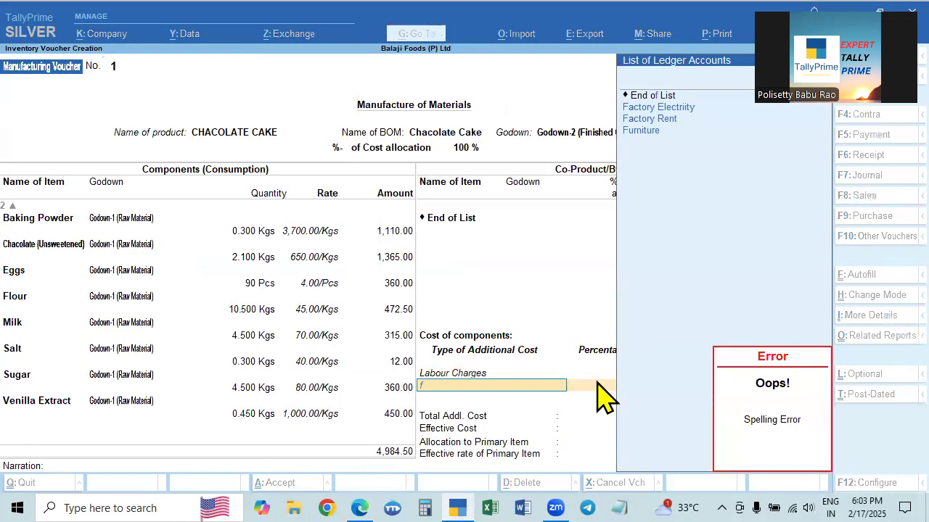
key("Escape")
key("Down")
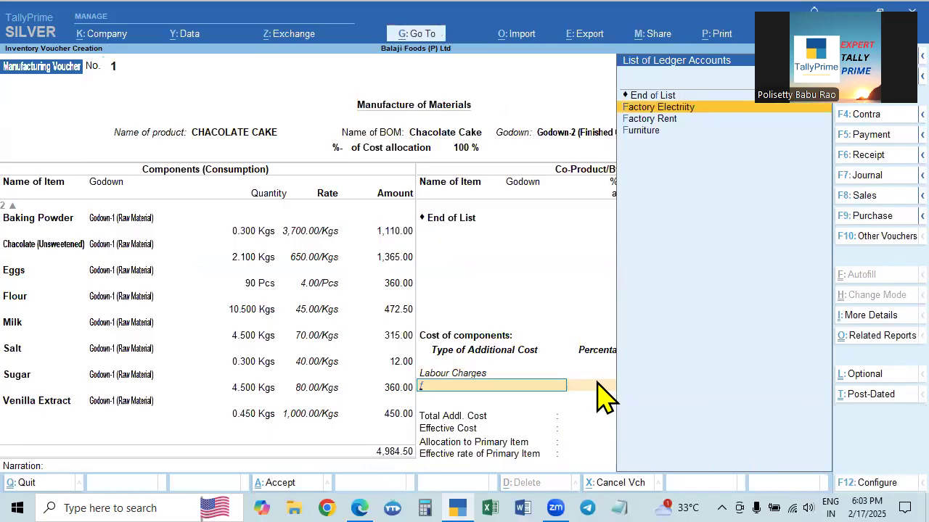
key("Return")
Check the Factory Electricity rate in the PDF and set its percentage in the voucher to 10%, keeping the calculated amount.
key("alt+Tab")
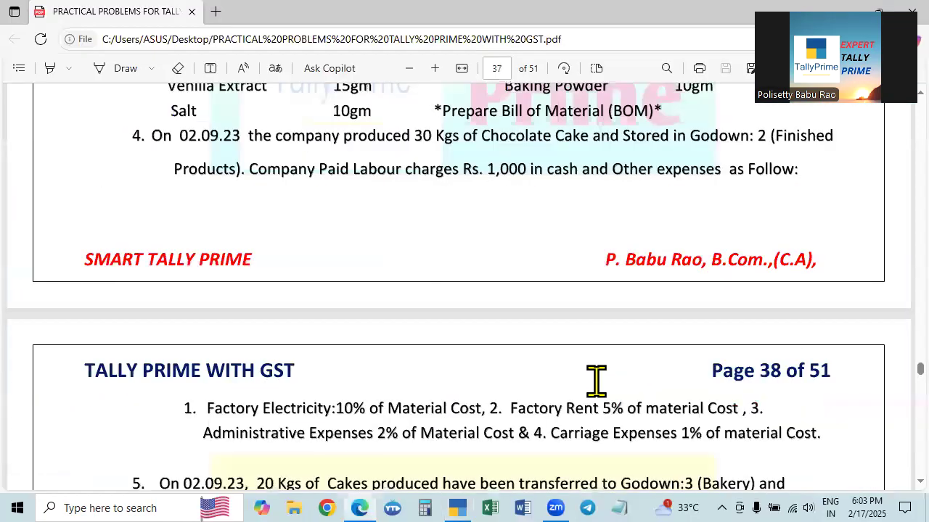
key("alt+Tab")
type("10")
key("Return")
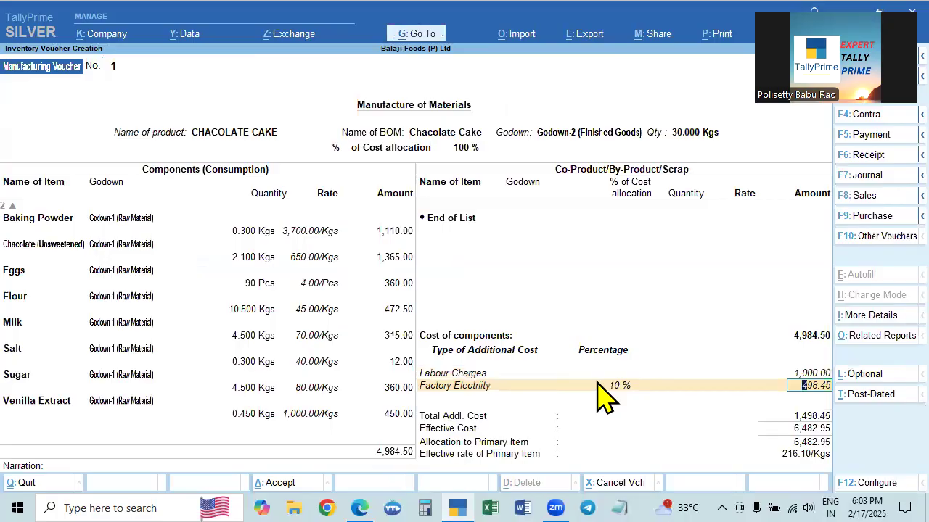
key("alt+Tab")
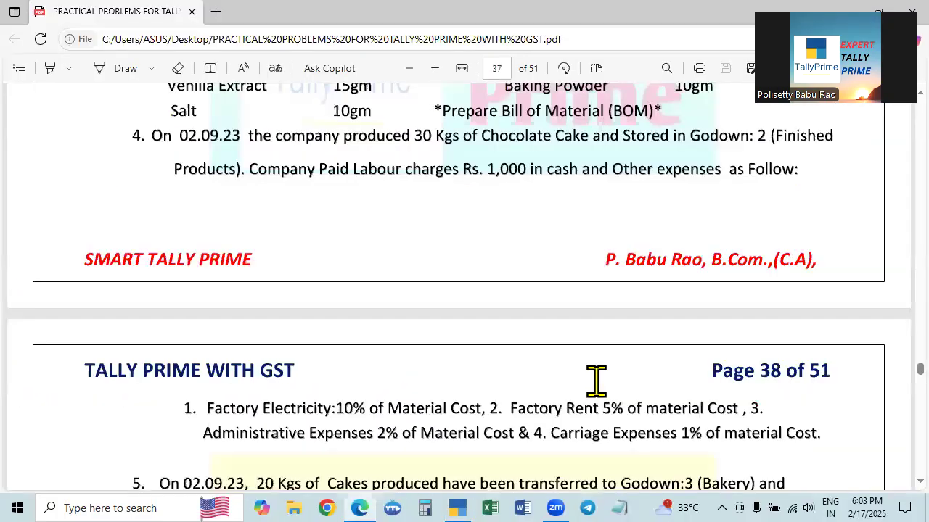
key("alt+Tab")
key("Return")
Check the next expense in the PDF and add Factory Rent as the third additional cost.
key("alt+Tab")
key("alt+Tab")
type("R")
key("BackSpace")
type("Fa")
key("Down")
key("Down")
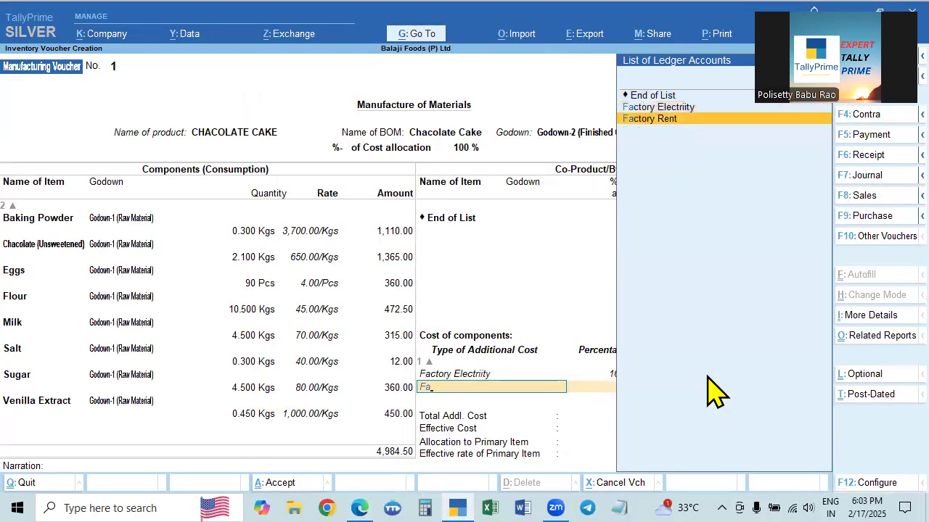
key("Return")
Look up the Factory Rent rate in the PDF and set its percentage to 5%, accepting the calculated amount.
key("alt+Tab")
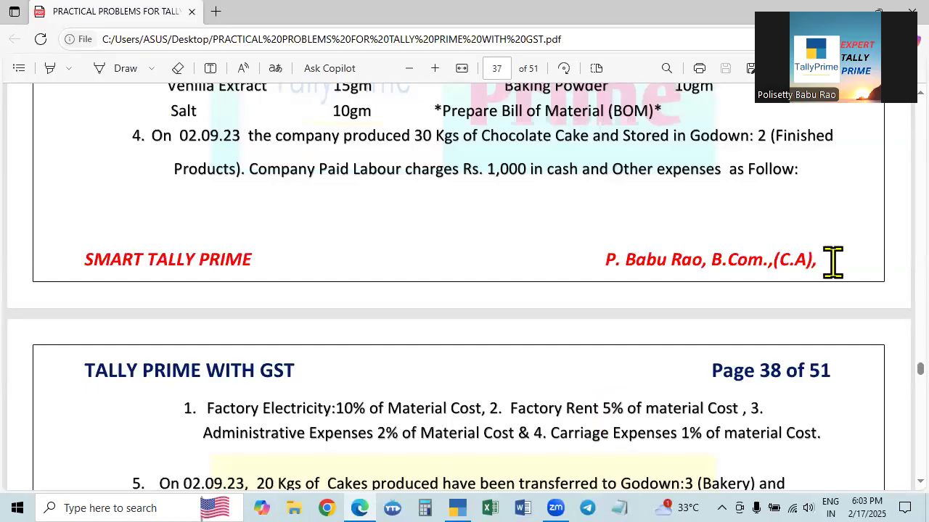
key("alt+Tab")
type("5")
key("Return")
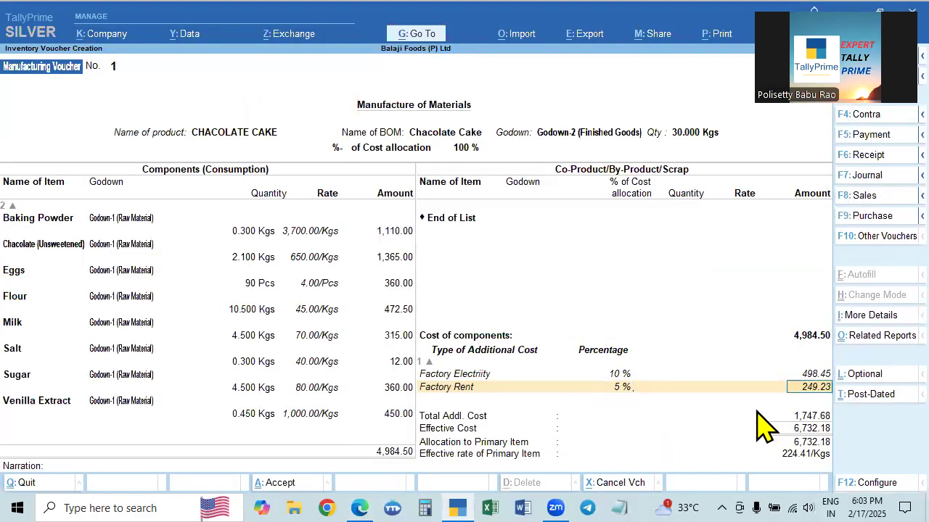
key("Return")
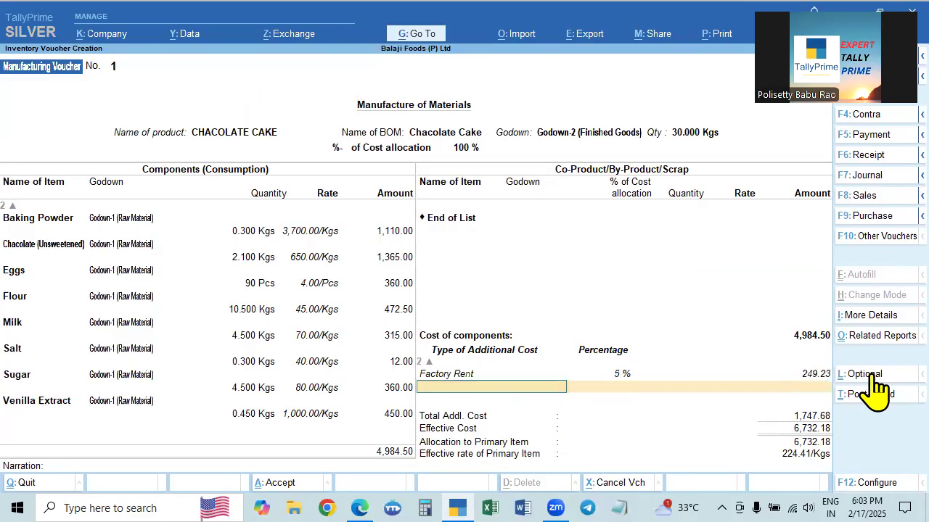
Add Admin Exp as the fourth additional cost at the 2% of material cost given in the PDF.
key("alt+Tab")
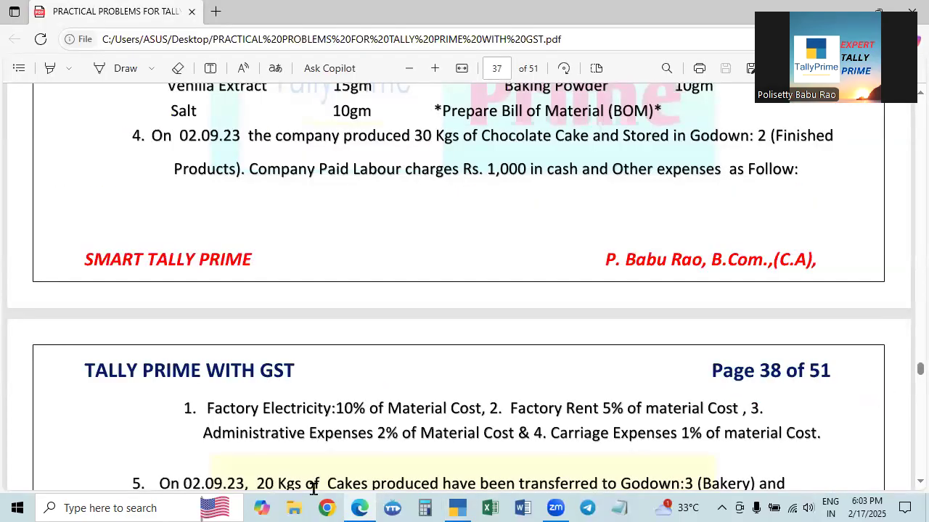
key("alt+Tab")
type("Ad")
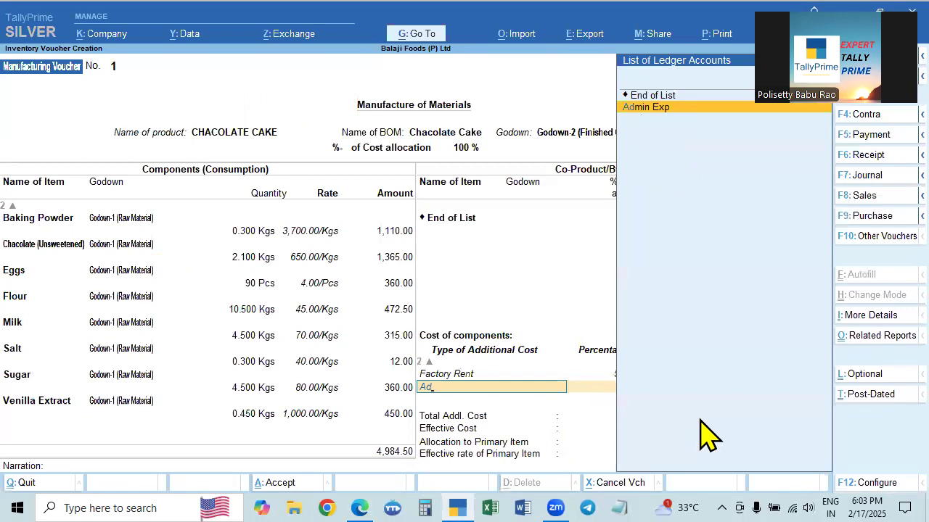
key("Return")
key("alt+Tab")
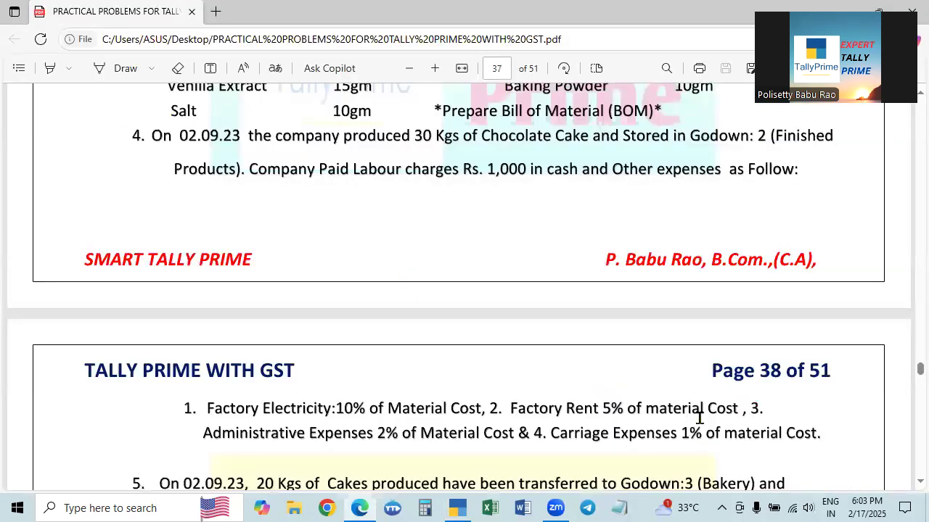
key("alt+Tab")
type("2")
key("Return")
key("Return")
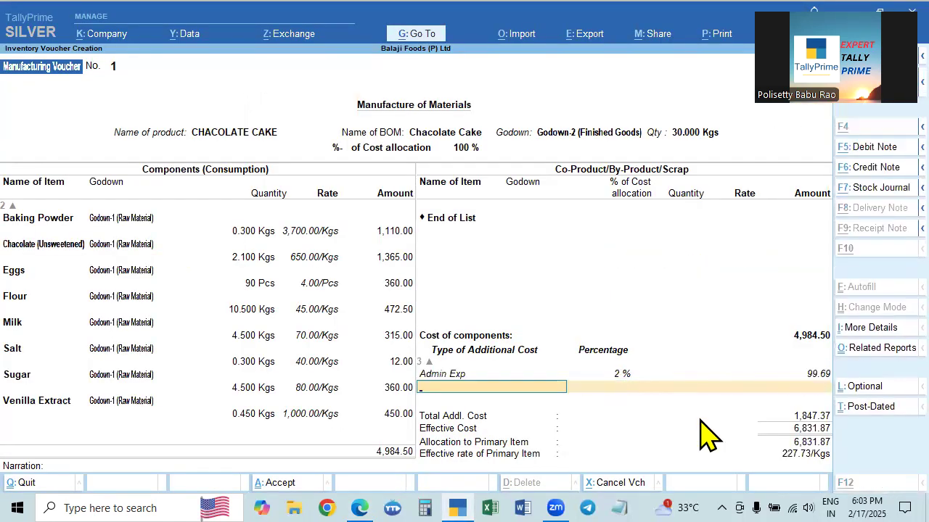
Add Carriage Inwards as the last additional cost at 1%, following the PDF's Carriage Expenses item.
key("alt+Tab")
key("alt+Tab")
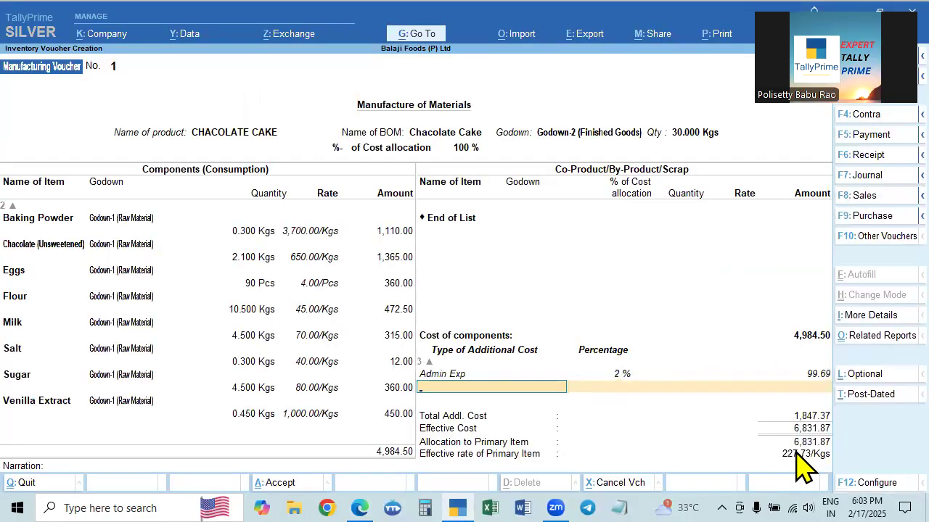
type("Ca")
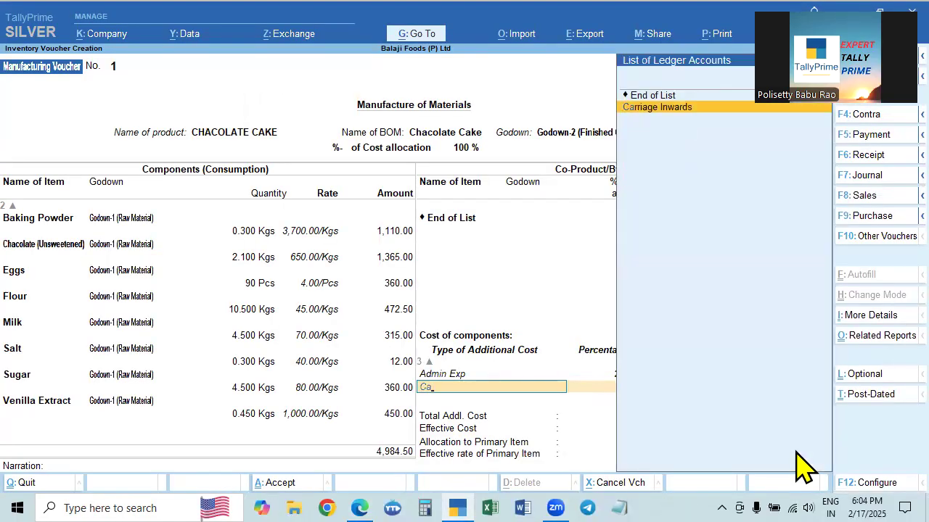
key("Return")
key("alt+Tab")
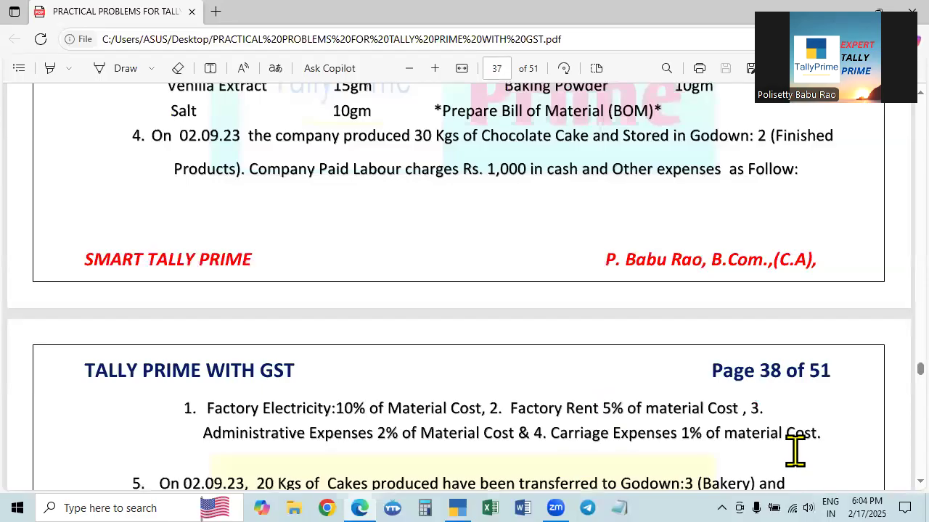
key("alt+Tab")
type("1")
key("Return")
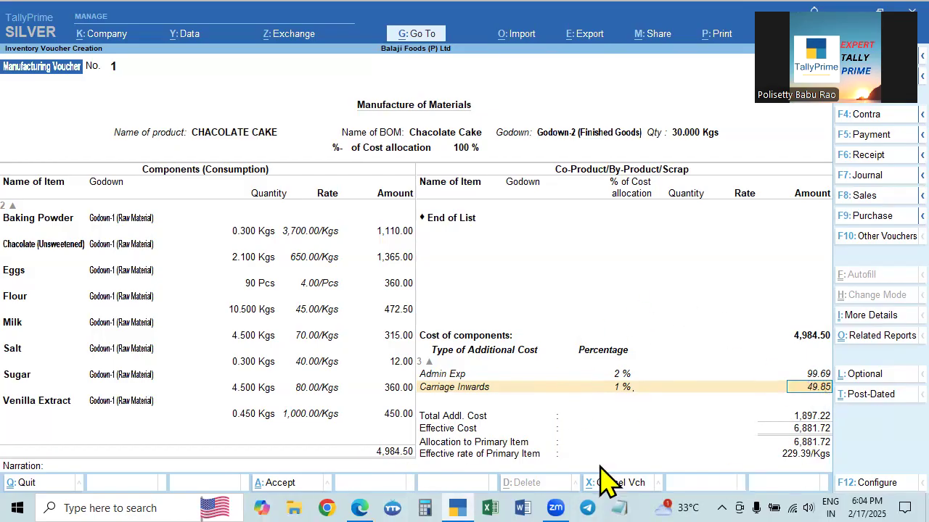
Verify the effective rate per Kg in Calculator by dividing 6881.72 by 30, and close Calculator.
left_click(425, 508)
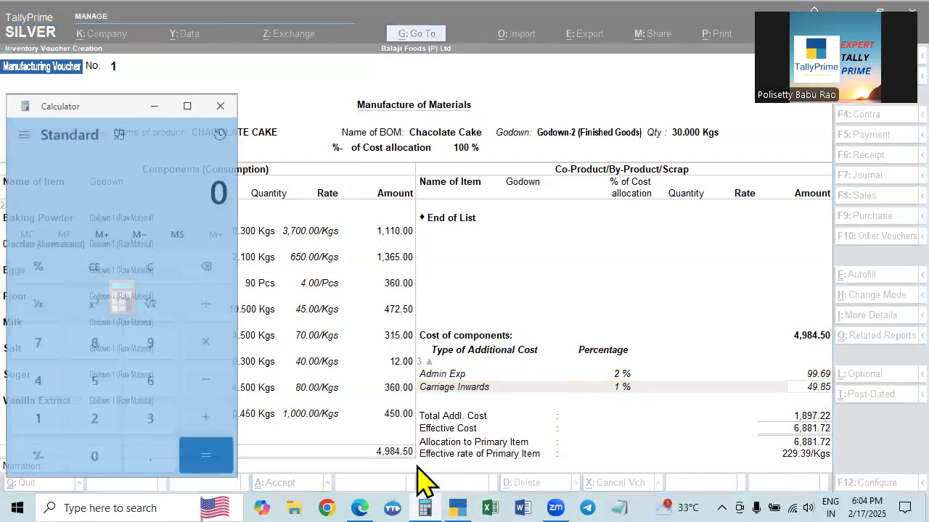
type("6,881.72")
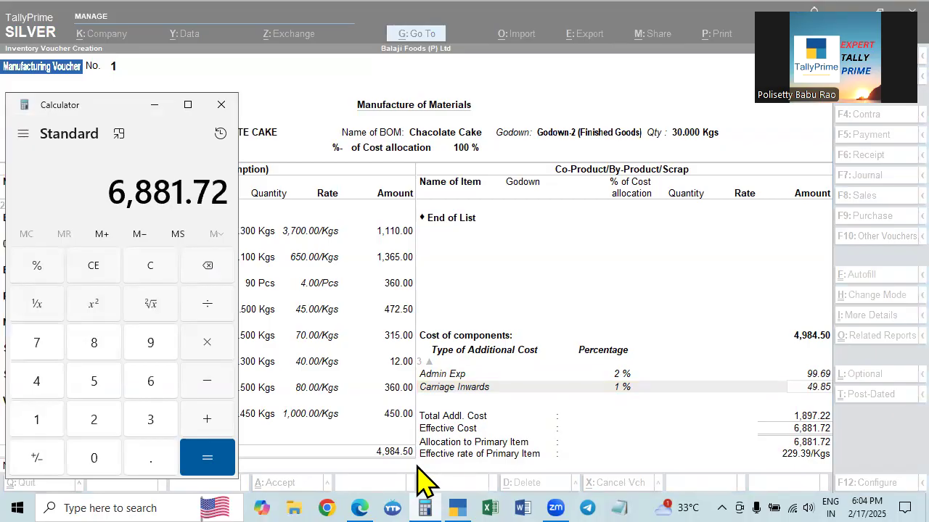
key("slash")
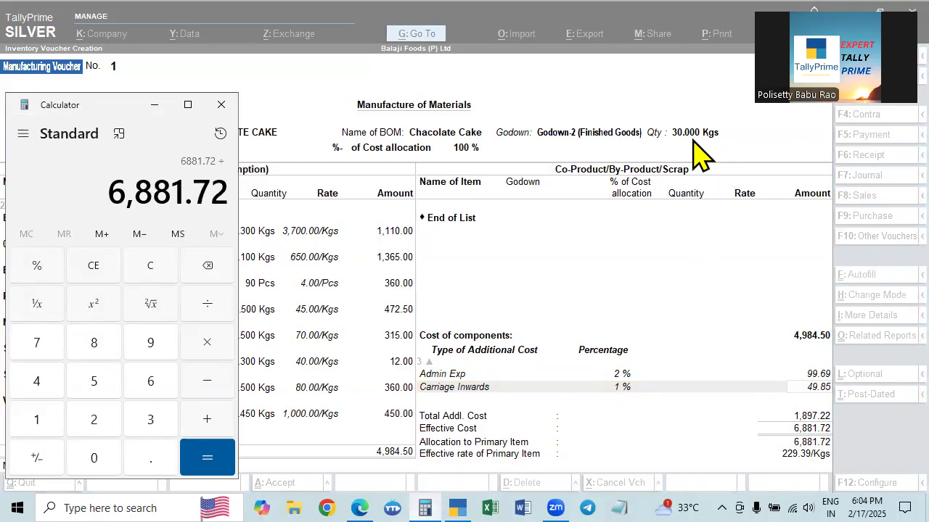
type("30")
key("Return")
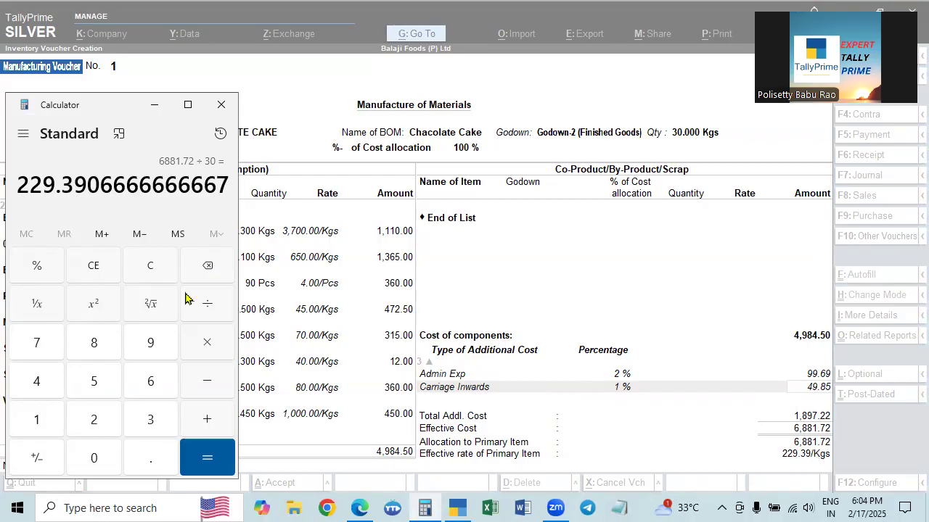
left_click(222, 109)
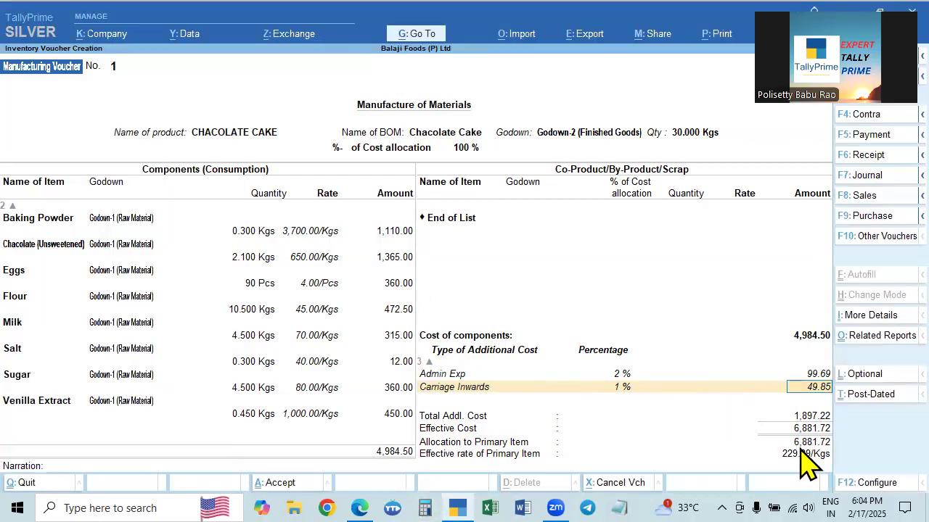
End the additional cost list, save the manufacturing voucher, and return to the Gateway of Tally.
key("Return")
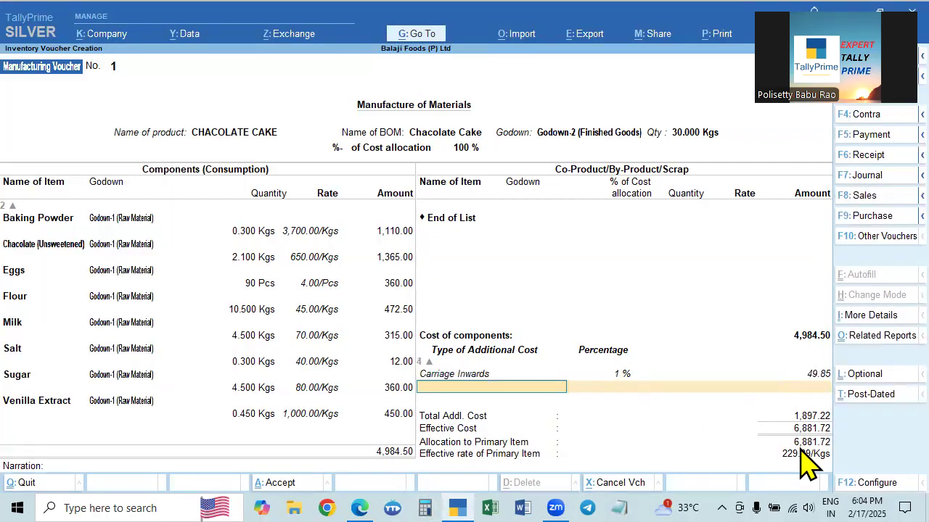
key("Return")
key("Return")
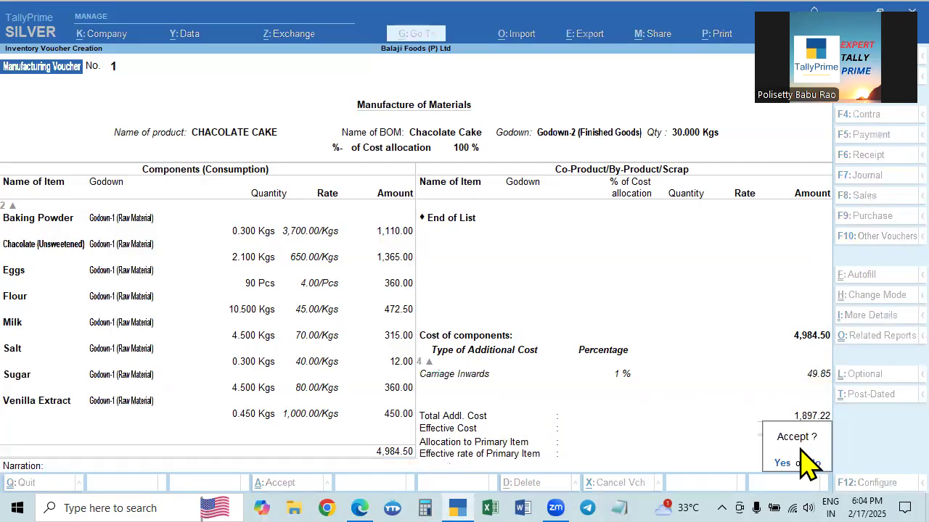
left_click(801, 450)
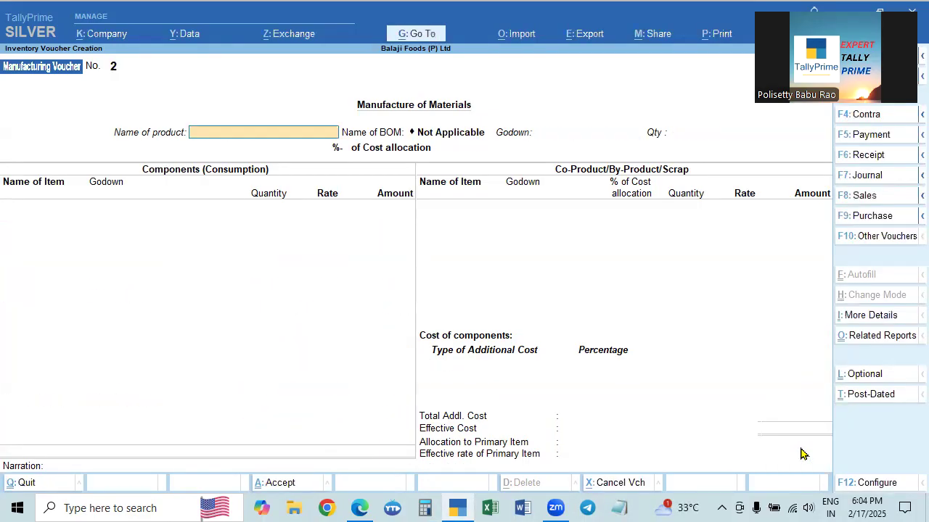
key("Escape")
Review items 4 and 5 in the PDF for the remaining cash payments and transfer entries.
key("Down")
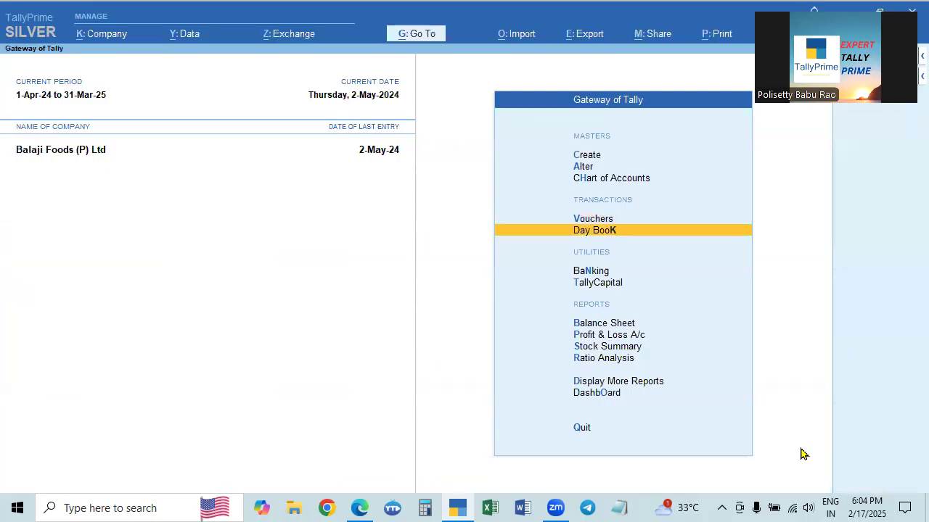
key("alt+Tab")
scroll(686, 429, "down", 3)
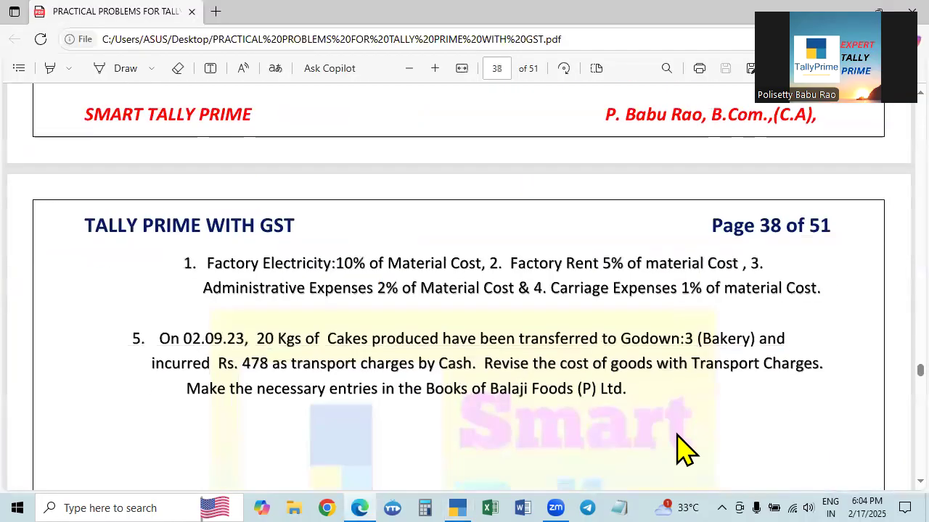
scroll(627, 366, "up", 2)
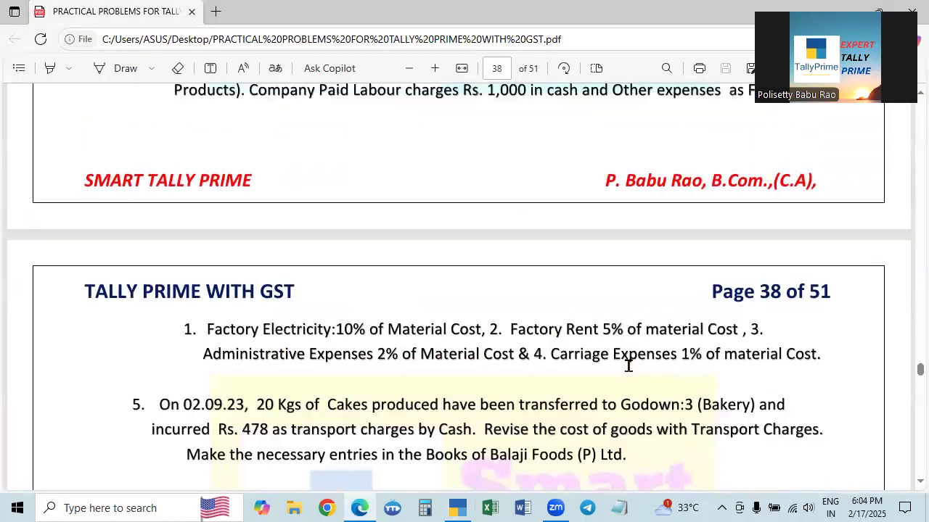
key("alt+Tab")
key("alt+Tab")
scroll(586, 375, "up", 3)
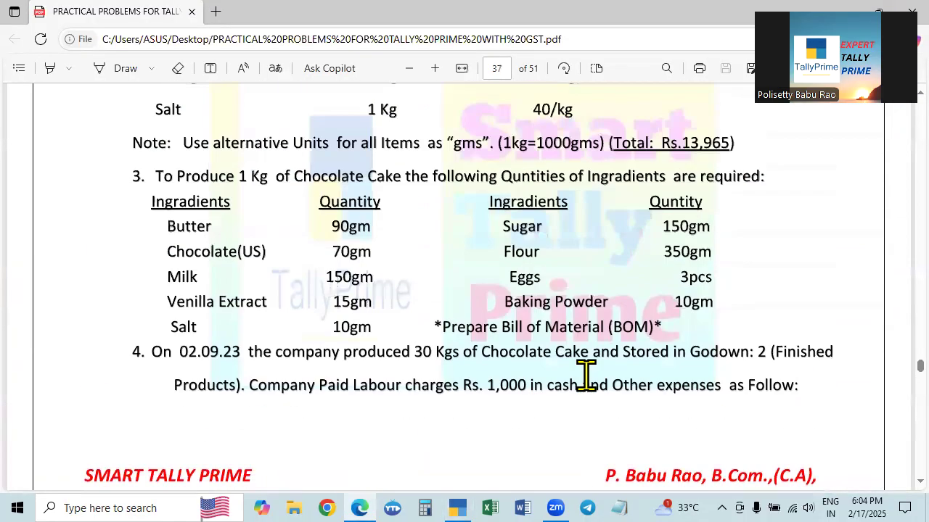
scroll(638, 414, "up", 1)
Start a payment voucher in TallyPrime and debit M/s Heritage Foods (P) Ltd. with 10,000.
key("alt+Tab")
key("Up")
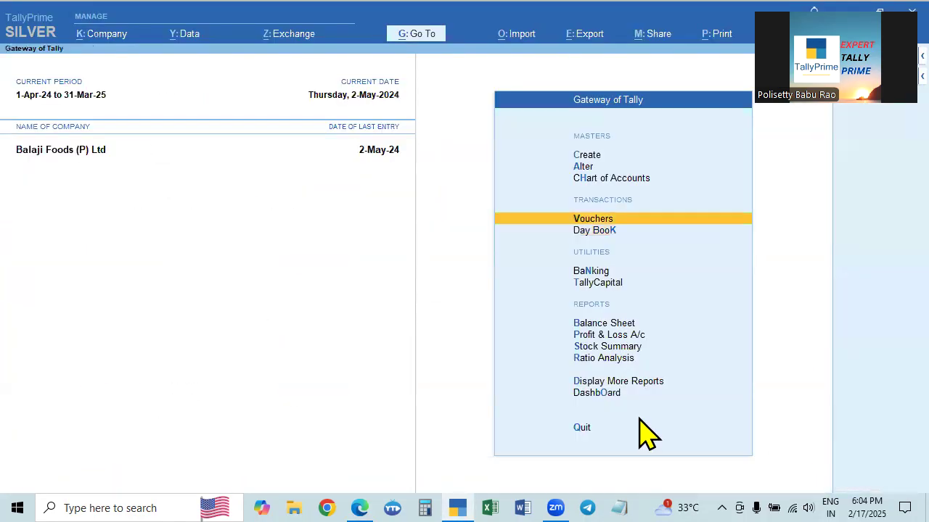
key("Return")
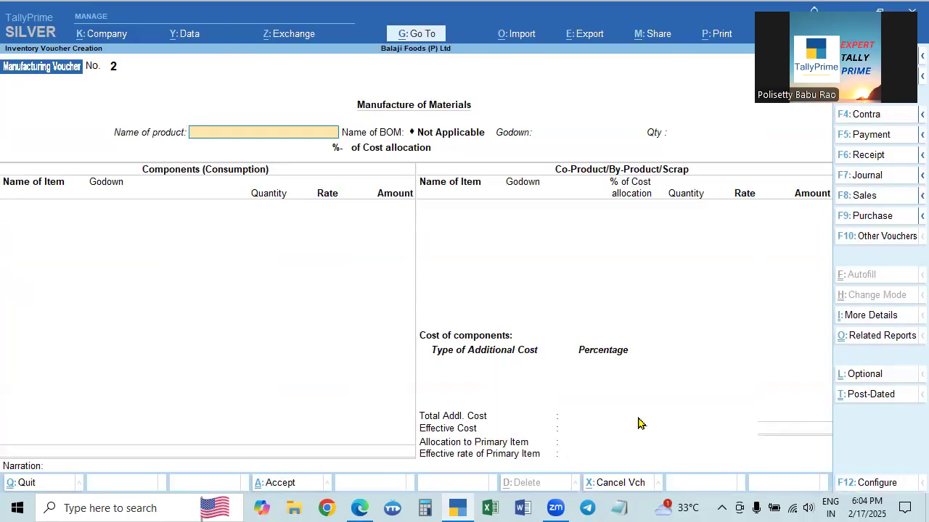
key("F5")
key("Down")
key("Down")
key("Down")
key("Down")
key("Down")
key("Down")
key("Down")
key("Down")
key("Down")
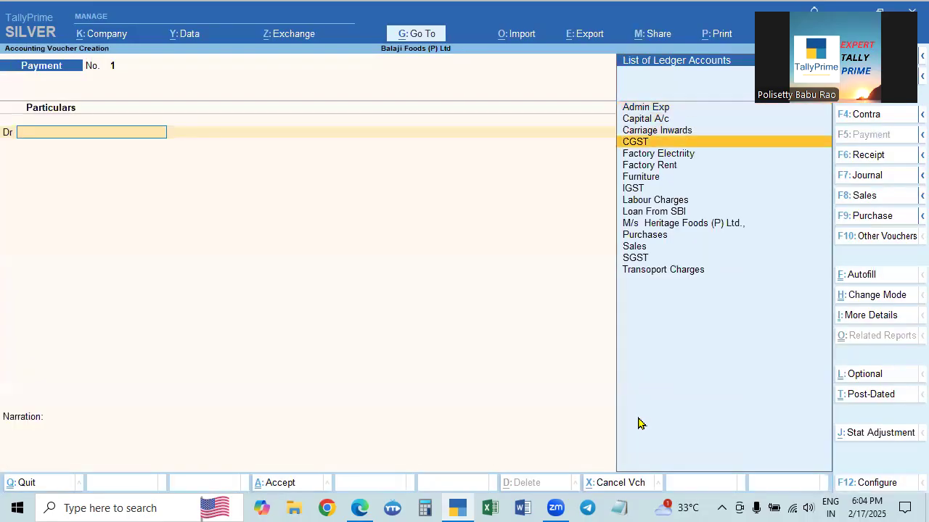
key("Down")
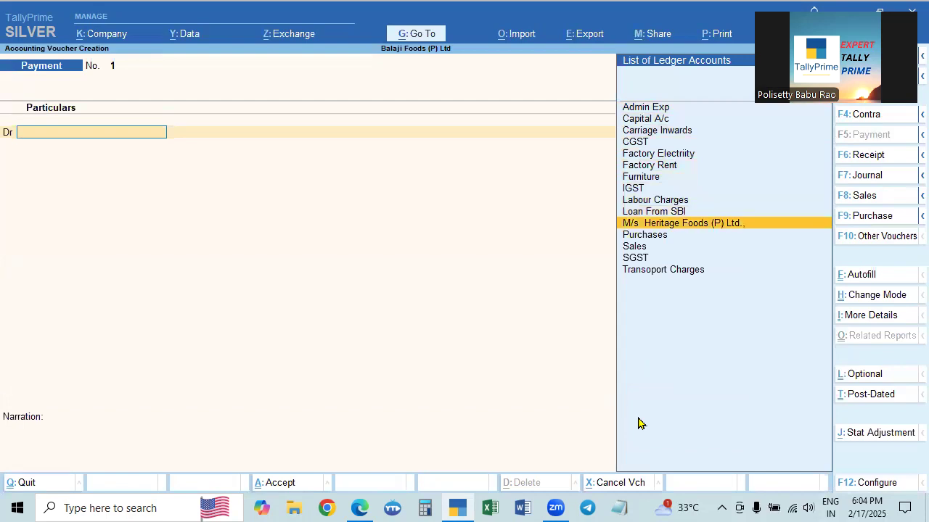
key("Return")
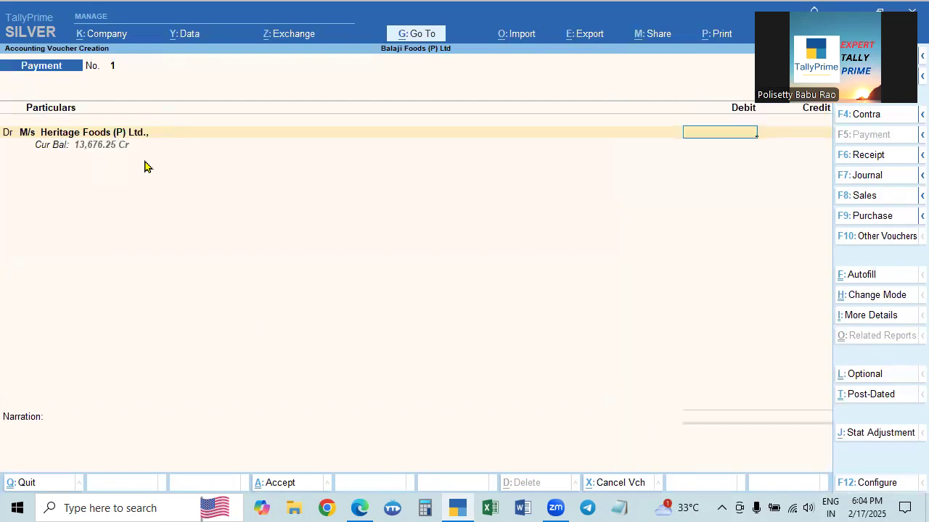
type("10000")
key("Return")
Allocate the 10,000 payment as Agst Ref to the pending bill HF/23-24/008.
key("Return")
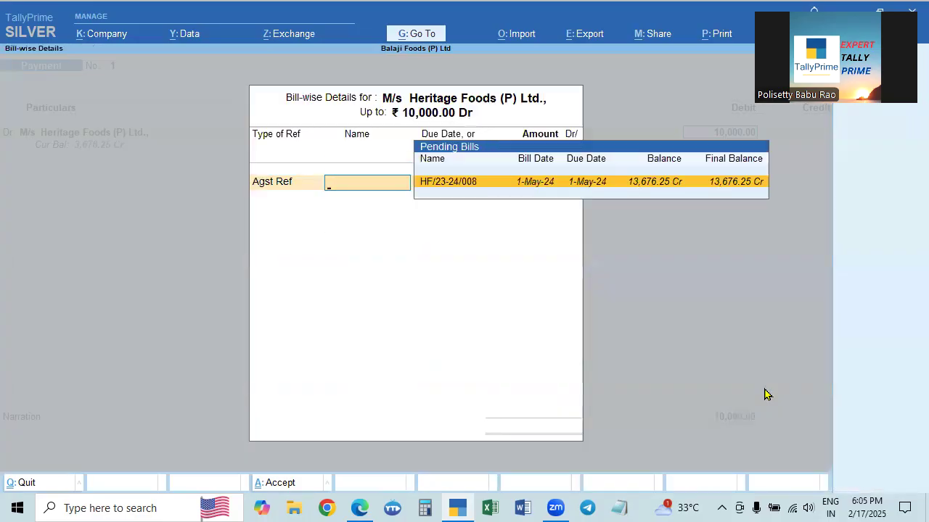
key("Return")
key("Return")
key("Return")
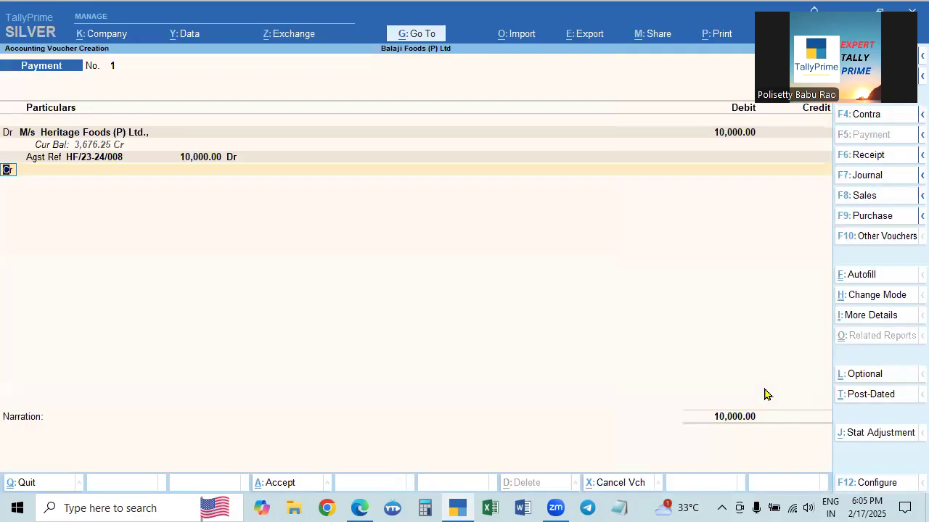
Credit Cash with 10,000 and save the payment voucher without a narration.
key("Return")
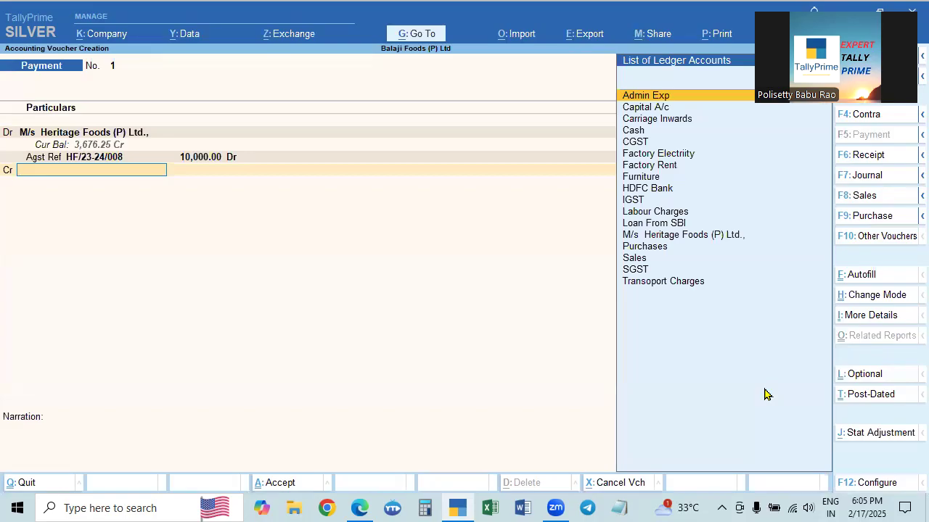
type("cash")
key("Return")
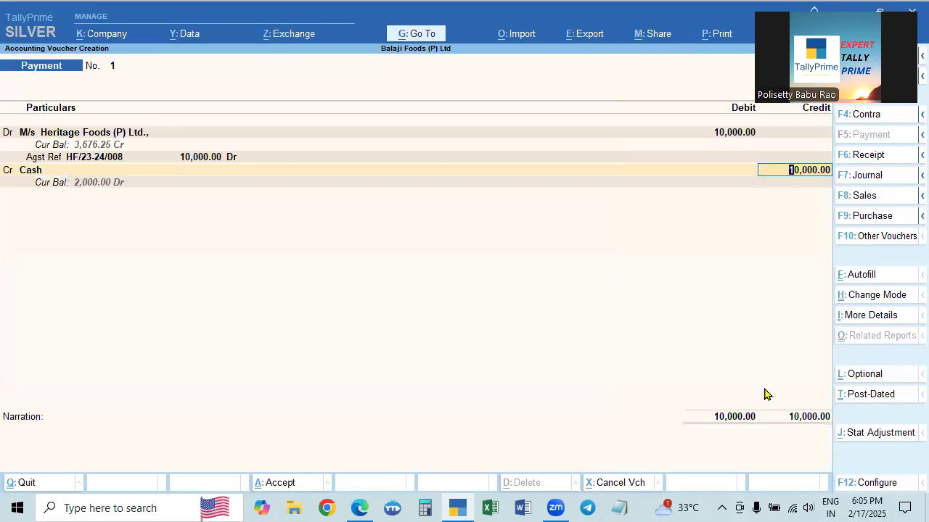
key("Return")
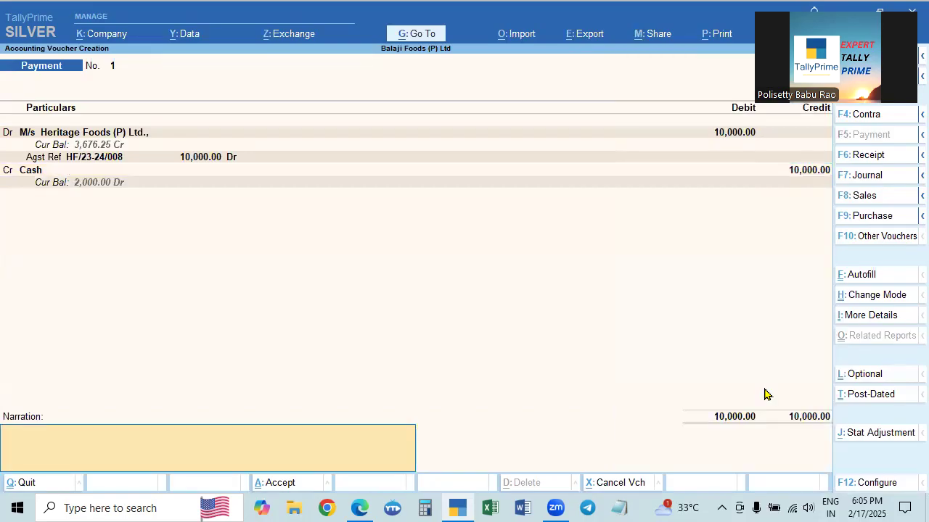
key("Return")
key("Return")
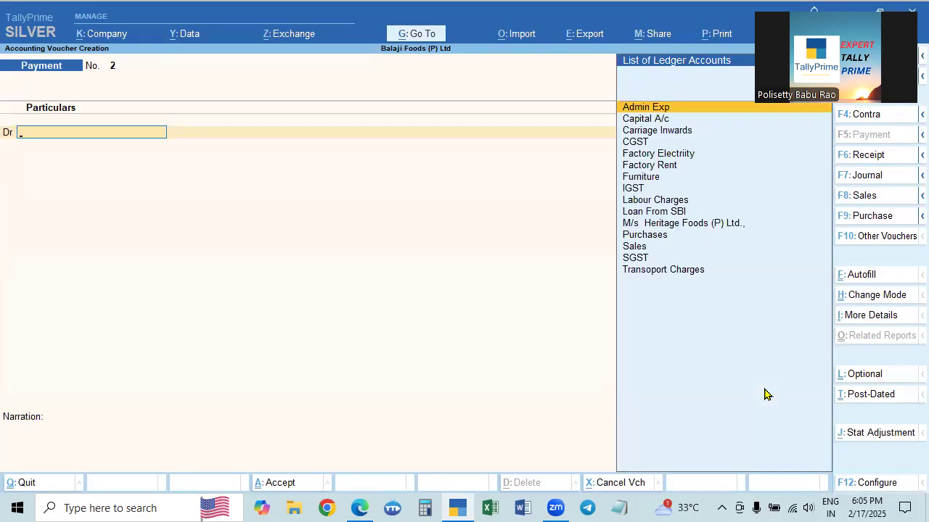
Review the expense percentages and item 5 in the PDF, and leave the blank payment voucher for the Gateway of Tally.
key("alt+Tab")
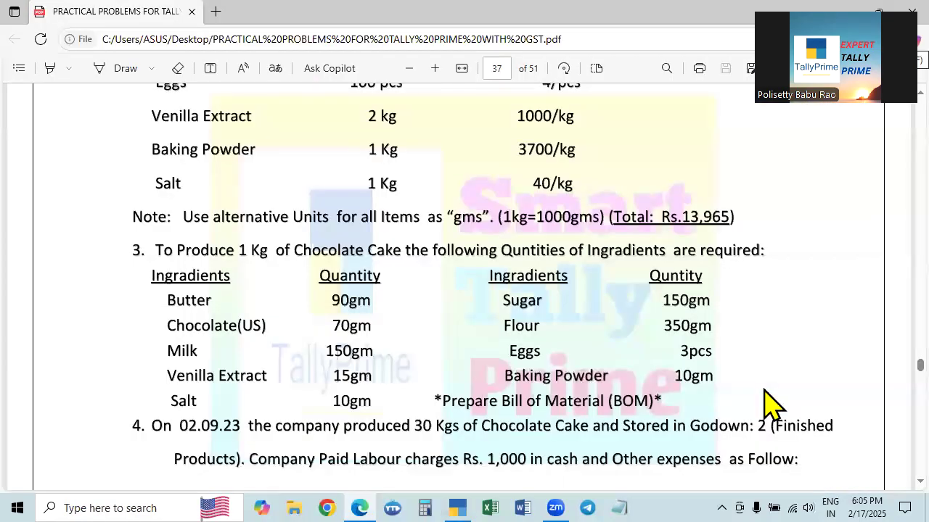
scroll(704, 420, "down", 4)
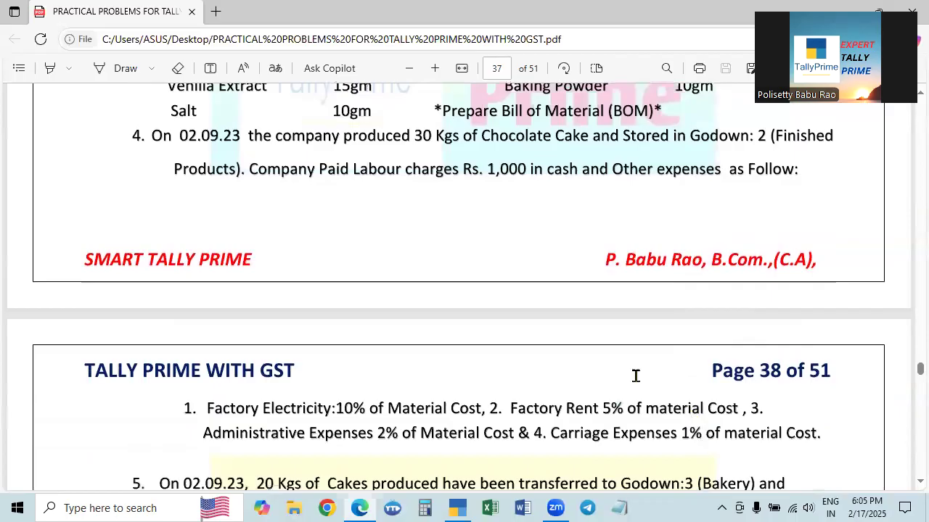
key("alt+Tab")
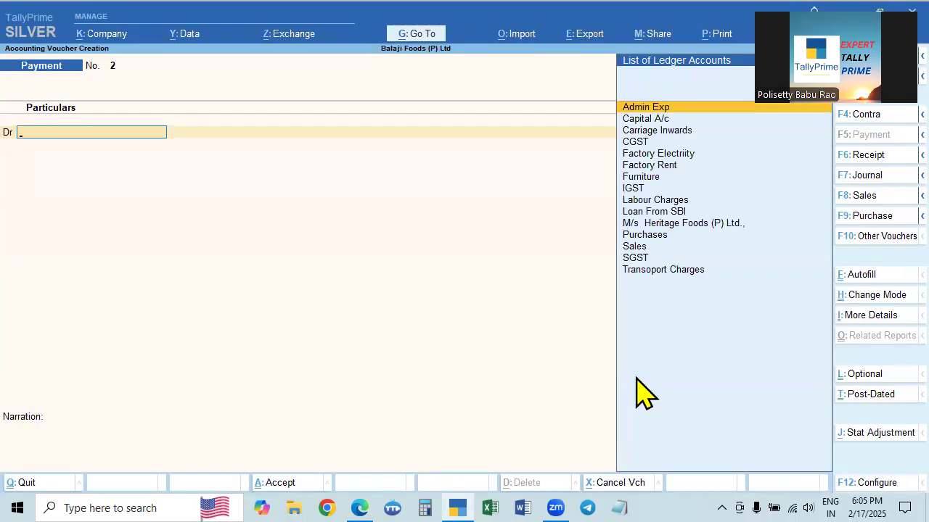
key("alt+Tab")
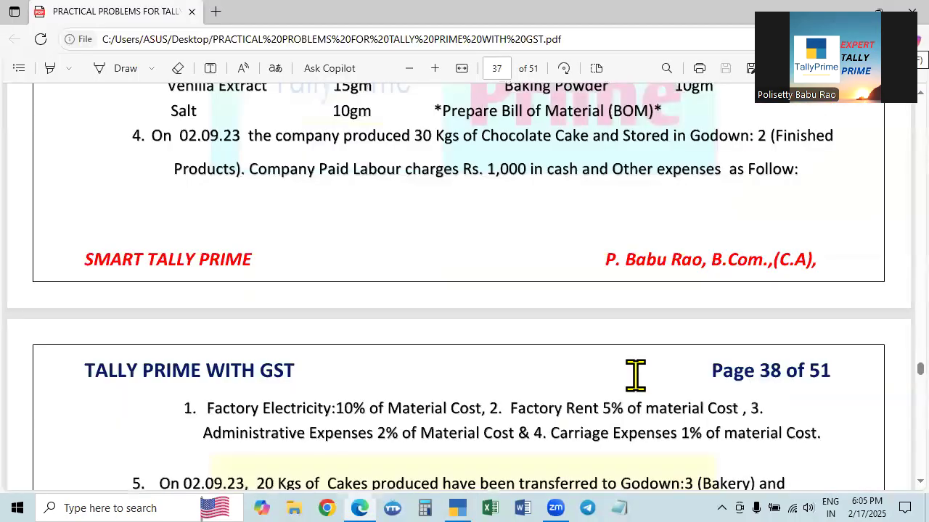
scroll(631, 377, "down", 2)
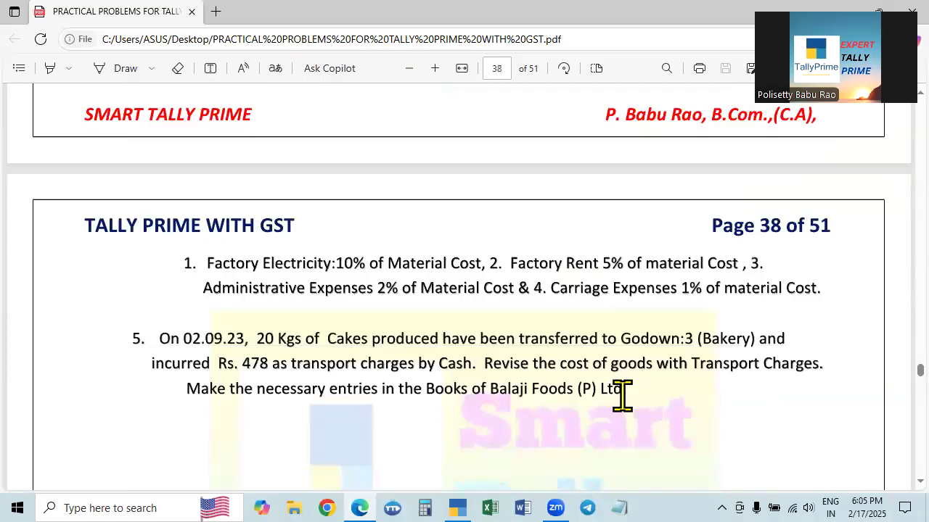
key("alt+Tab")
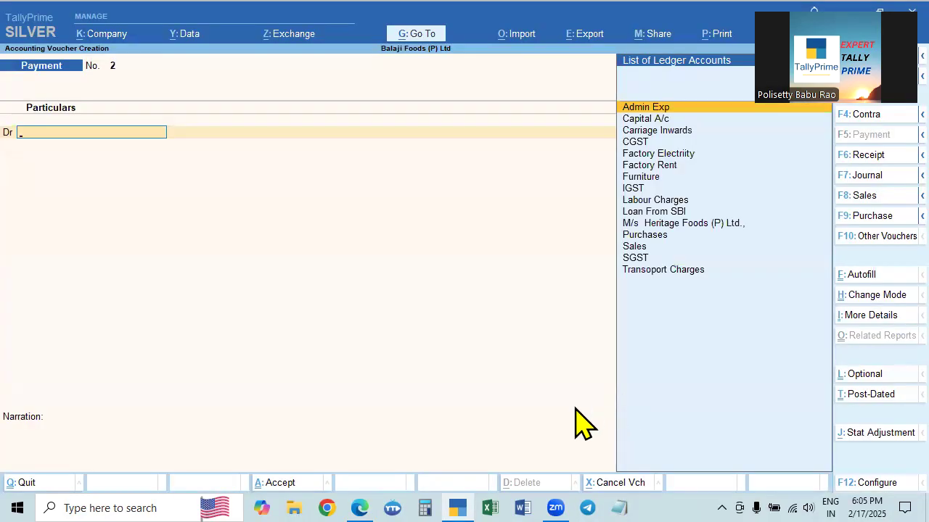
key("alt+Tab")
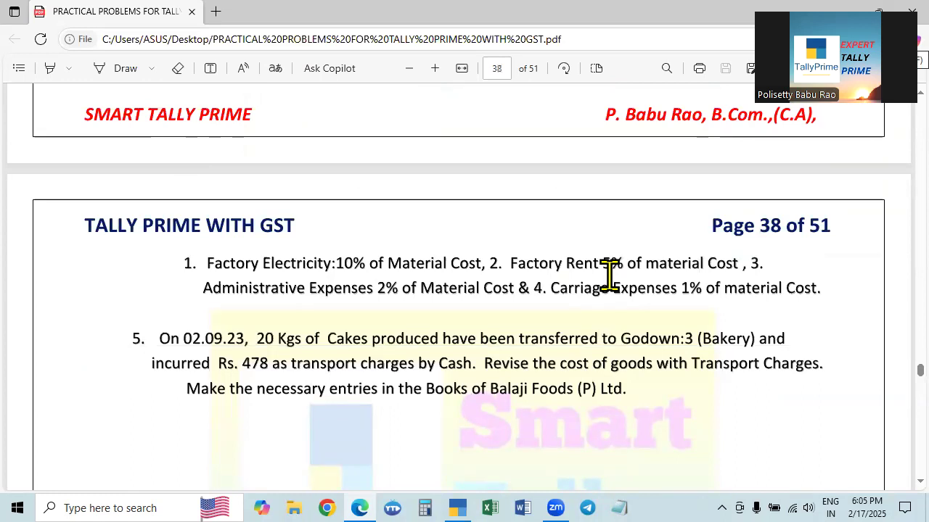
key("alt+Tab")
key("alt+Tab")
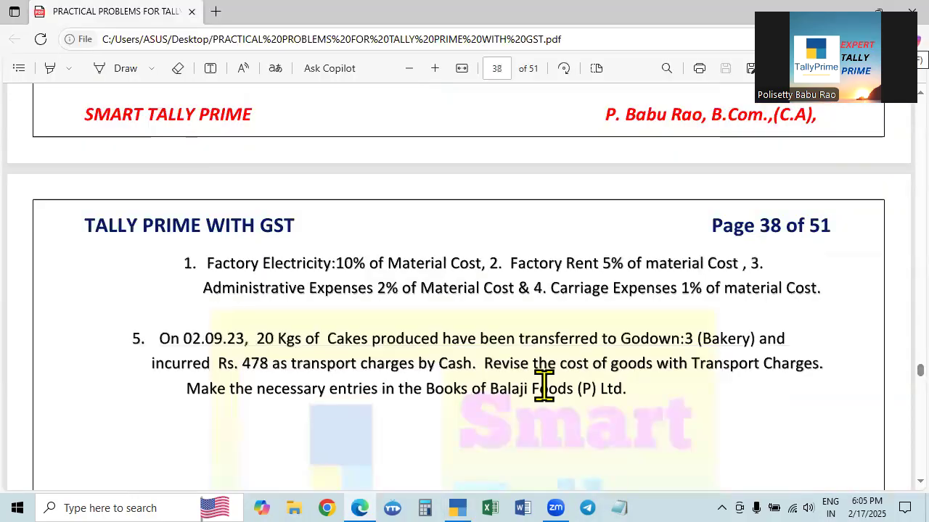
key("alt+Tab")
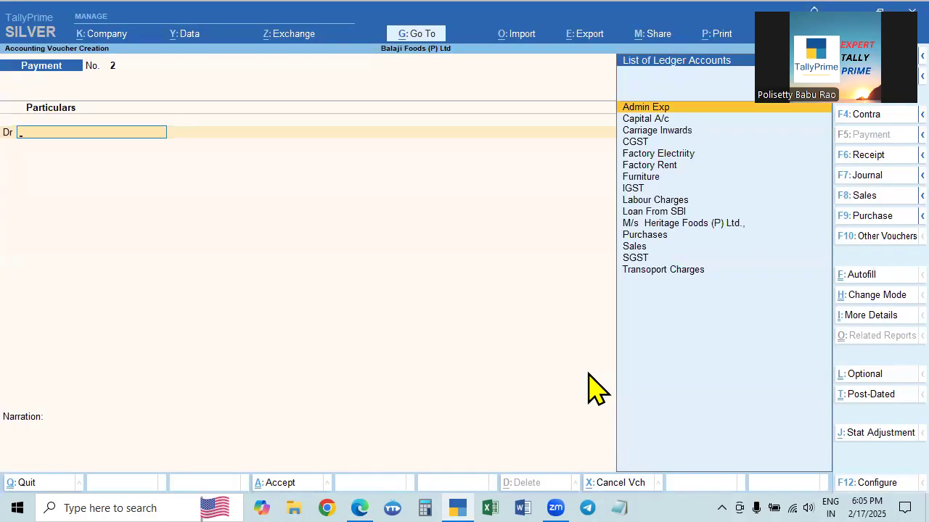
key("Escape")
Examine the chocolate cake manufacturing voucher's costs from the Day Book against the PDF, and return to the Gateway of Tally.
key("Down")
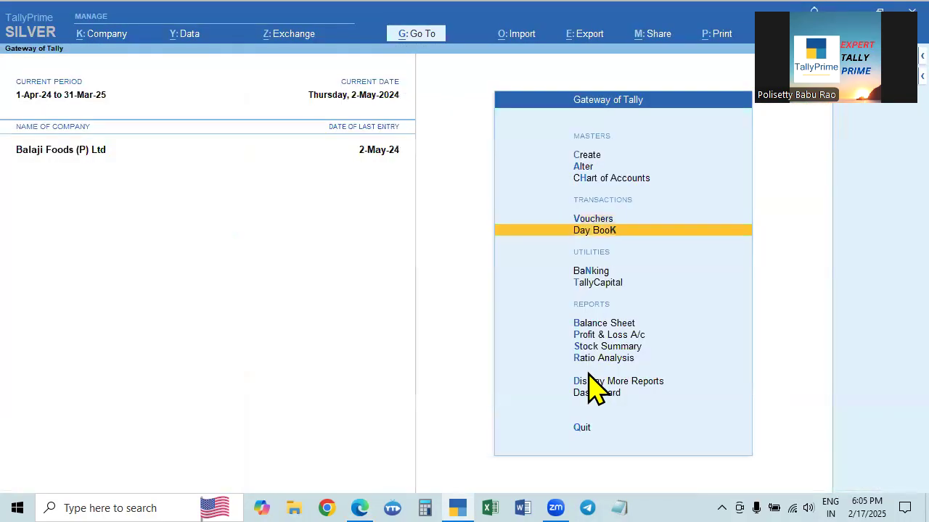
key("Return")
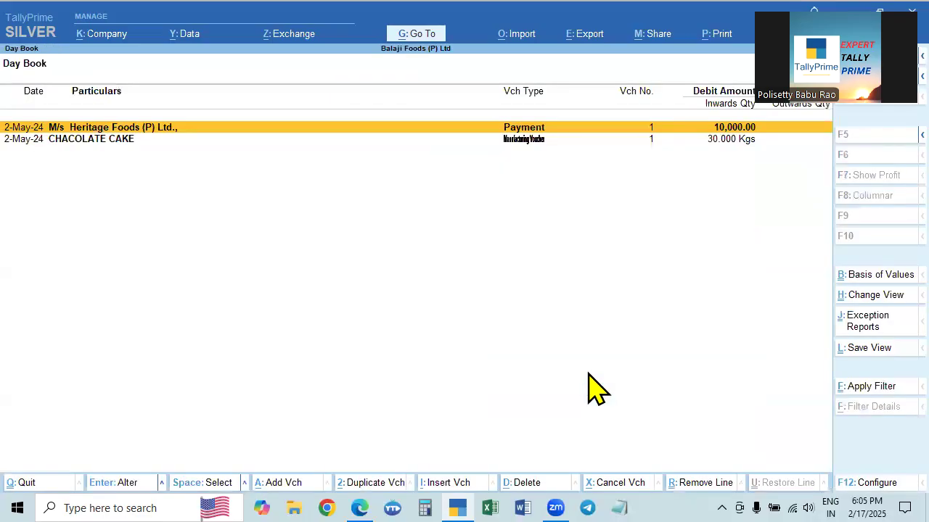
key("Down")
key("Return")
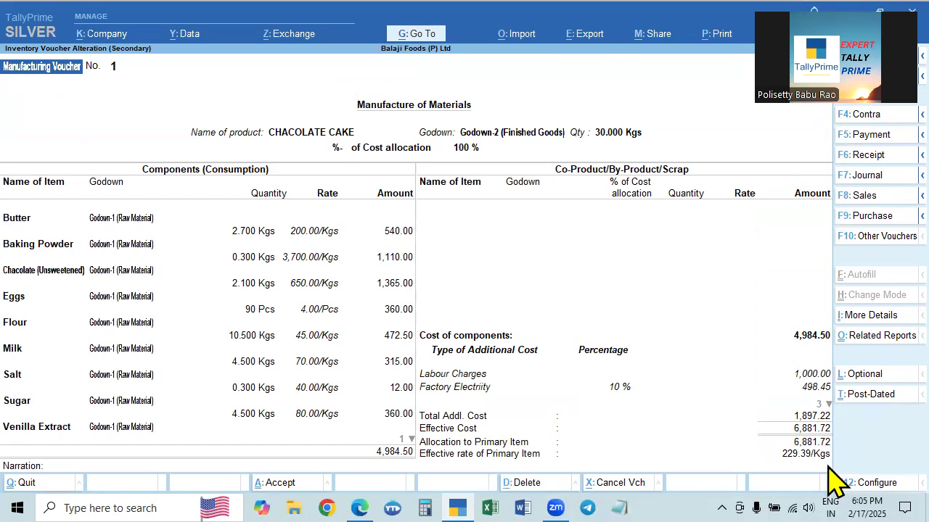
key("alt+Tab")
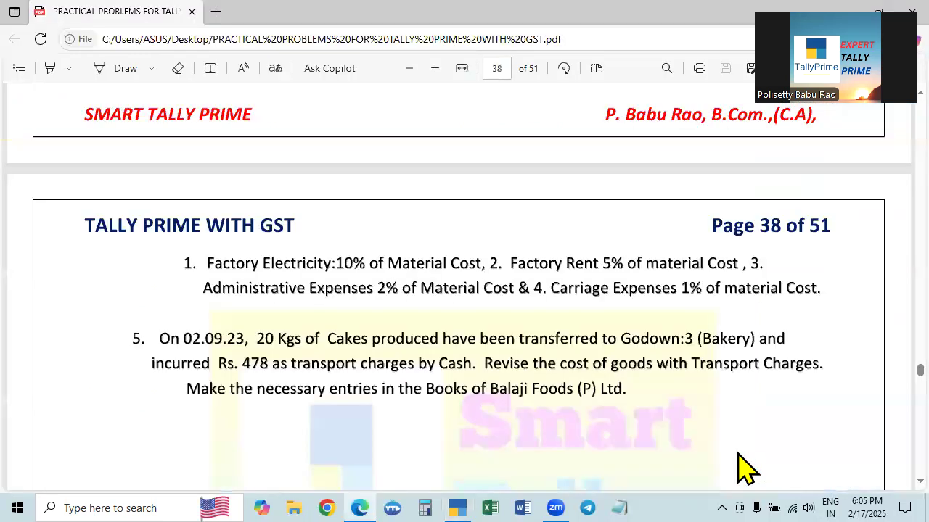
key("alt+Tab")
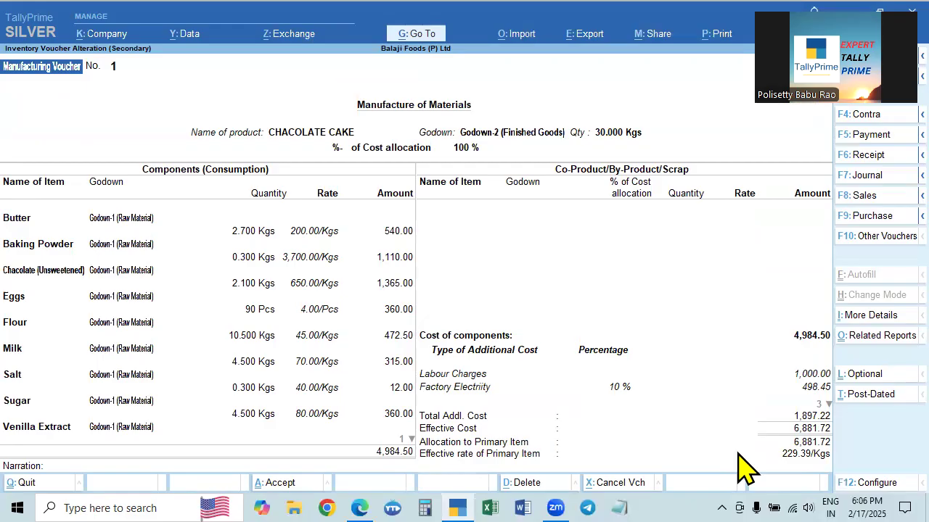
key("Escape")
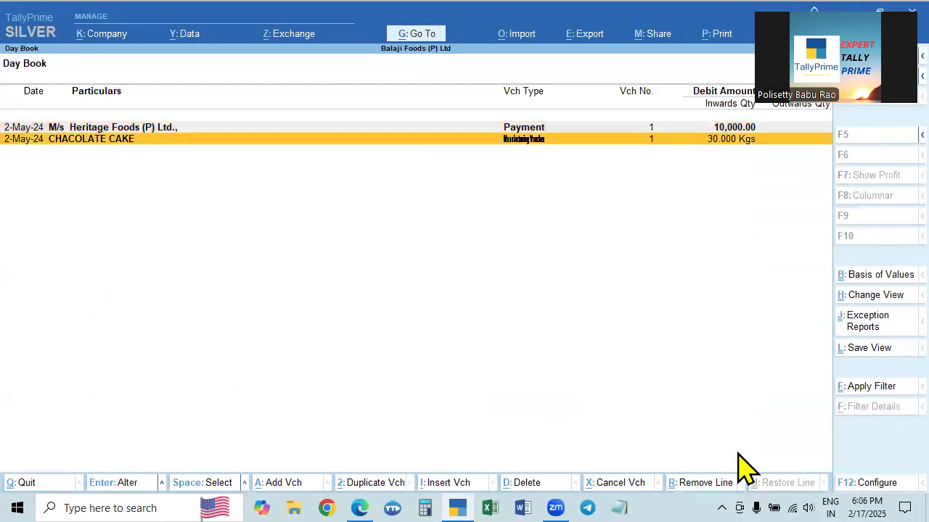
key("Escape")
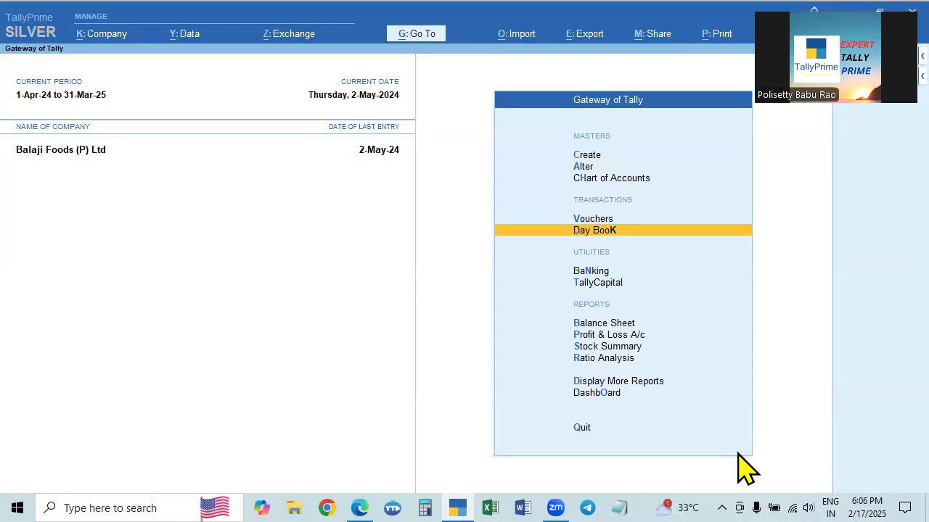
Check item 5 in the PDF and open a new Stock Journal voucher for transferring the cakes between godowns.
key("alt+Tab")
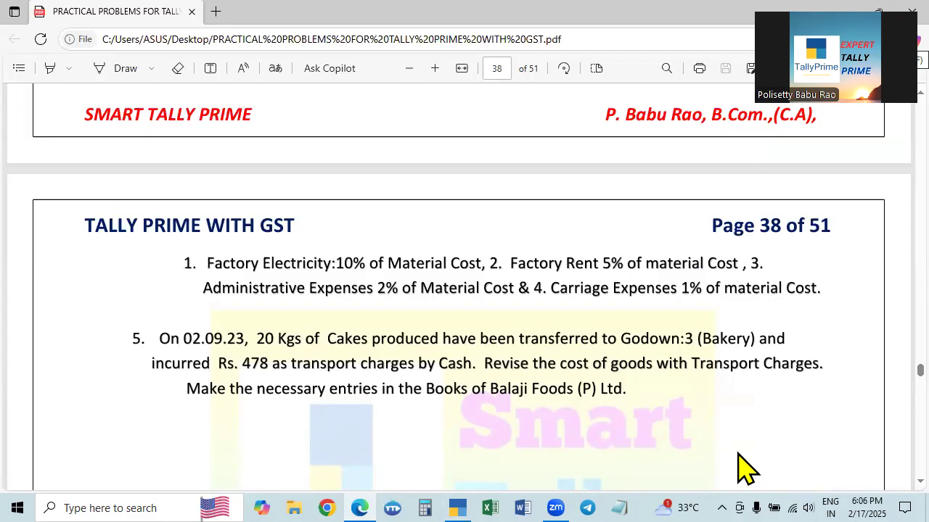
key("alt+Tab")
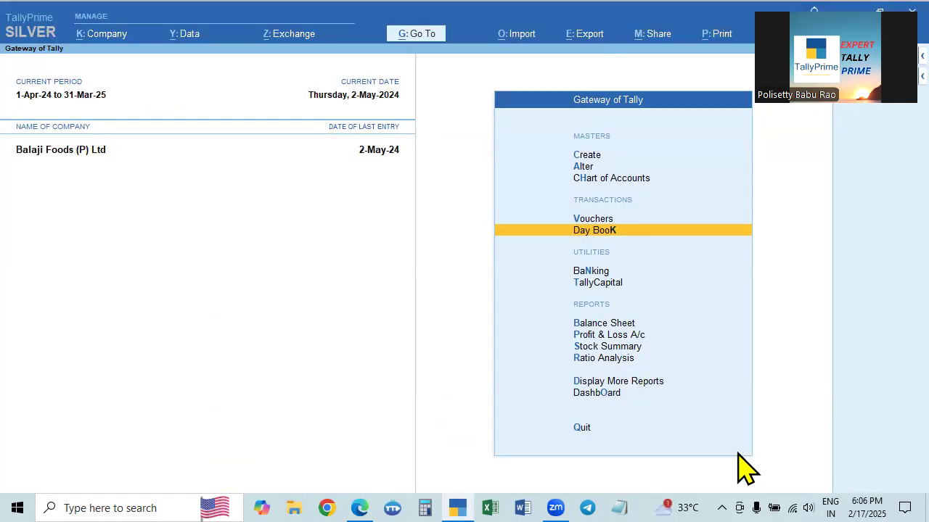
key("Up")
key("Return")
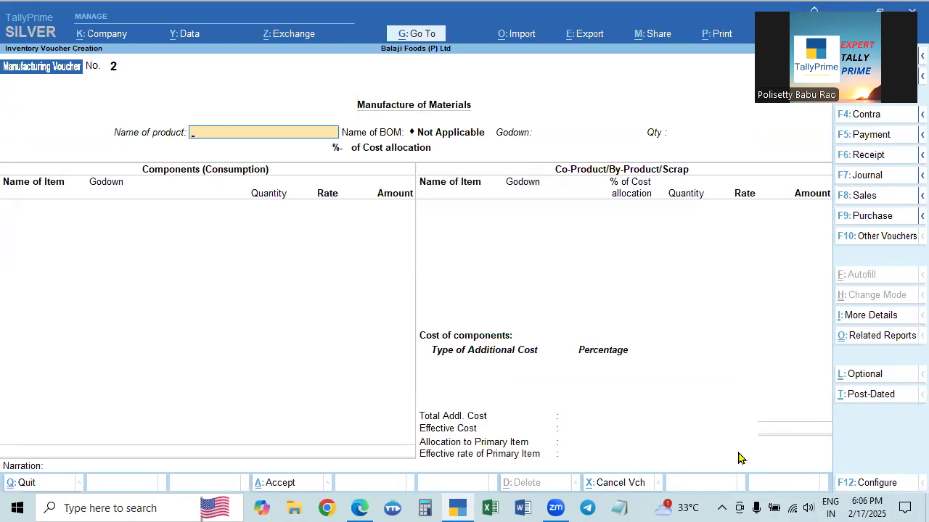
key("alt+Tab")
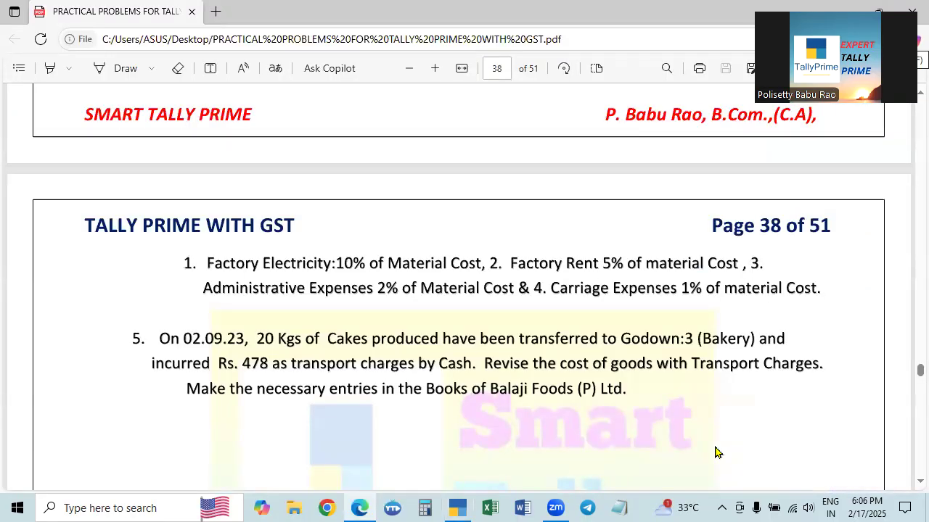
key("alt+Tab")
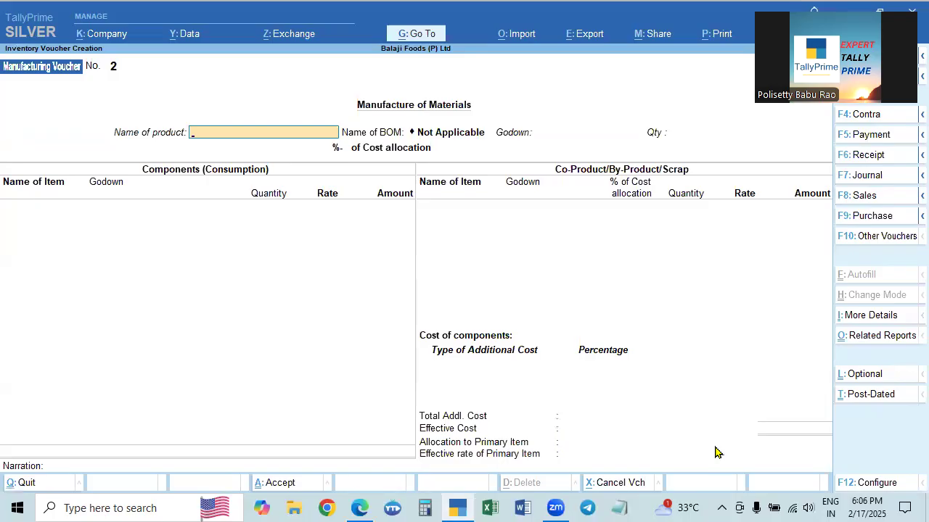
key("alt+F7")
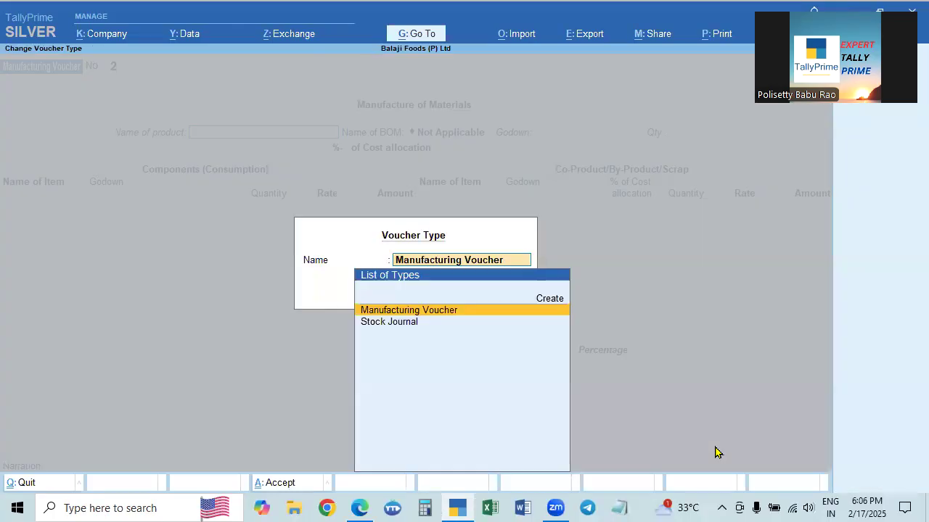
key("Down")
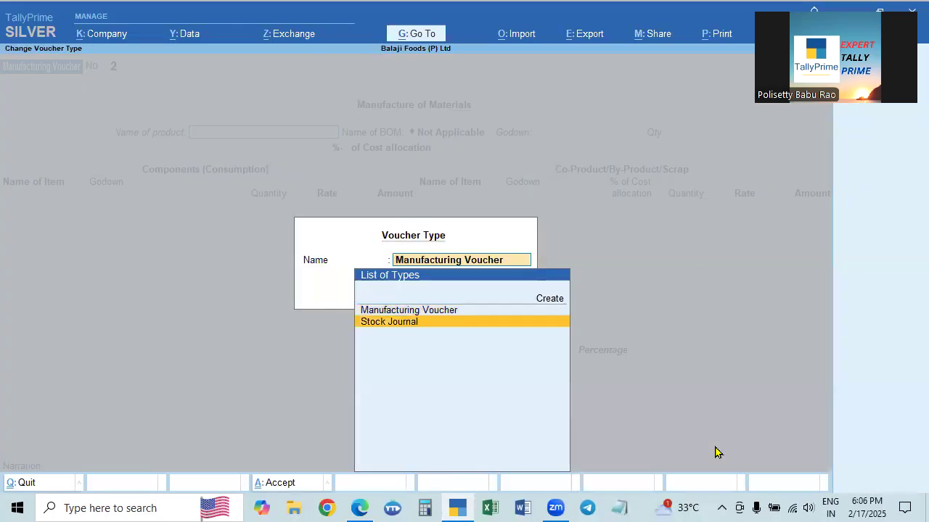
key("Return")
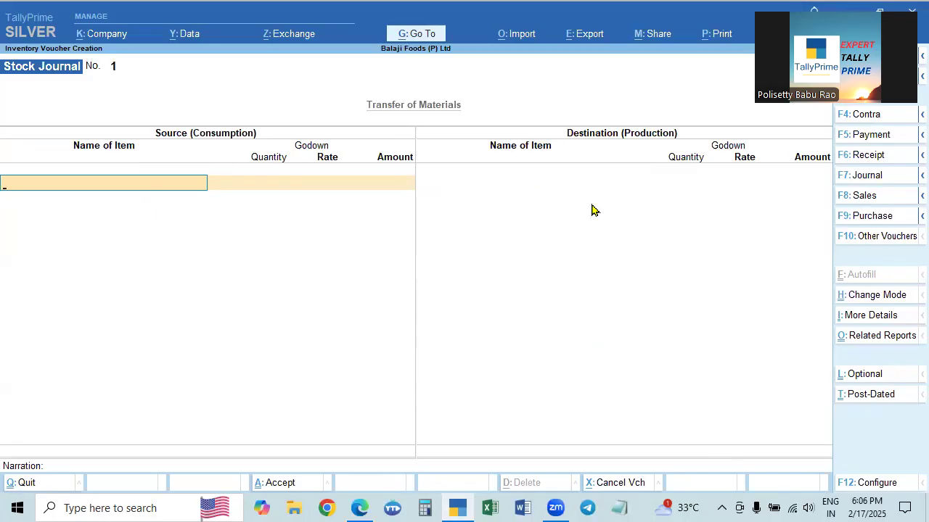
Check item 5 in the PDF and enter 20 Kgs of CHACOLATE CAKE from Godown-2 (Finished Goods) as the source, accepting the default rate.
key("alt+Tab")
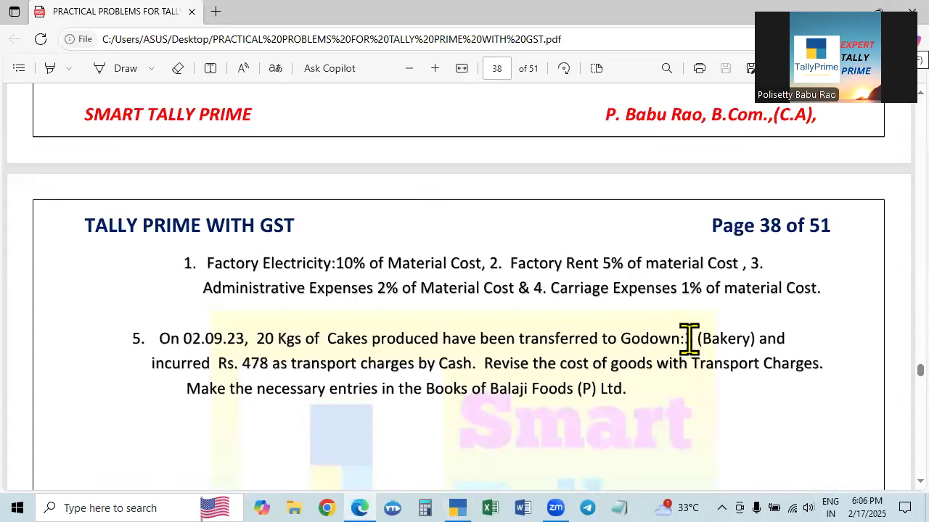
key("alt+Tab")
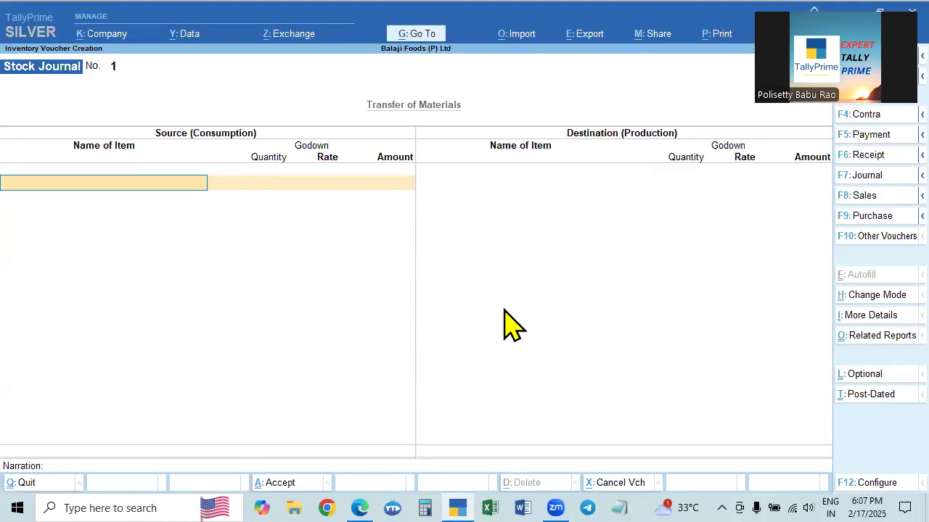
type("Ca")
key("Return")
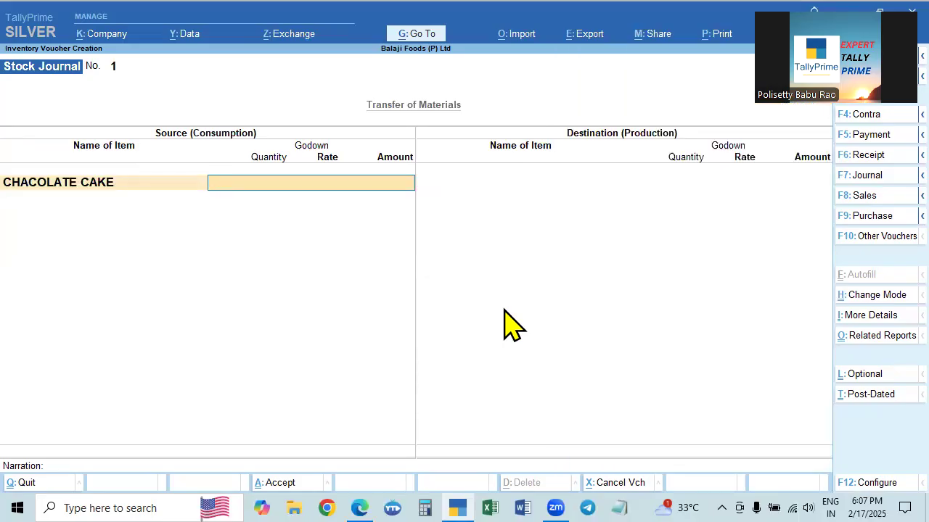
type("2")
key("Return")
type("20")
key("Return")
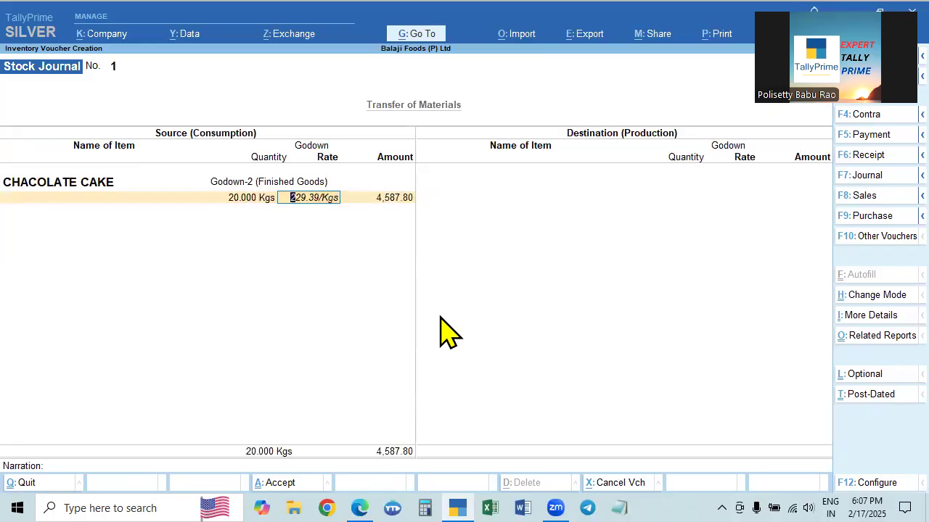
key("Return")
key("Return")
key("Return")
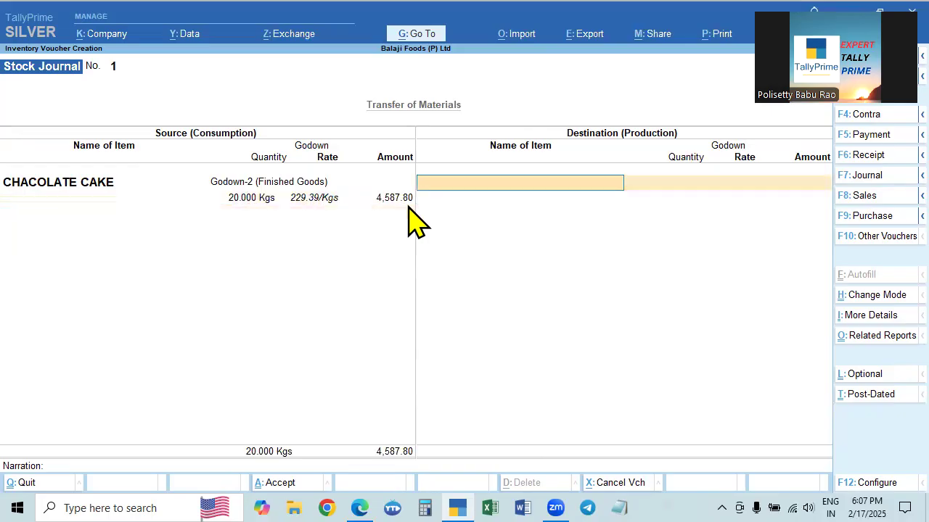
Enter 20 Kgs of CHACOLATE CAKE into Godown-3 (Bakery) as the destination, keeping the default rate.
type("Ca")
key("Return")
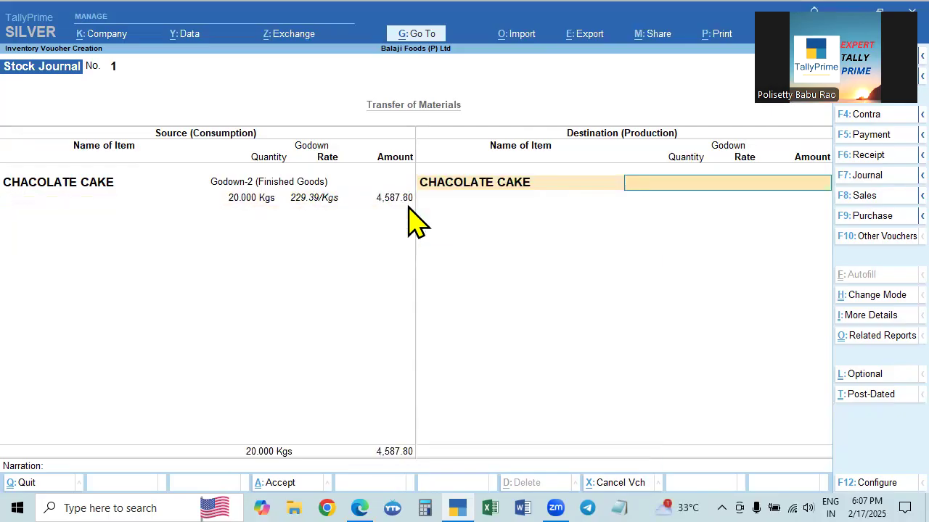
type("2")
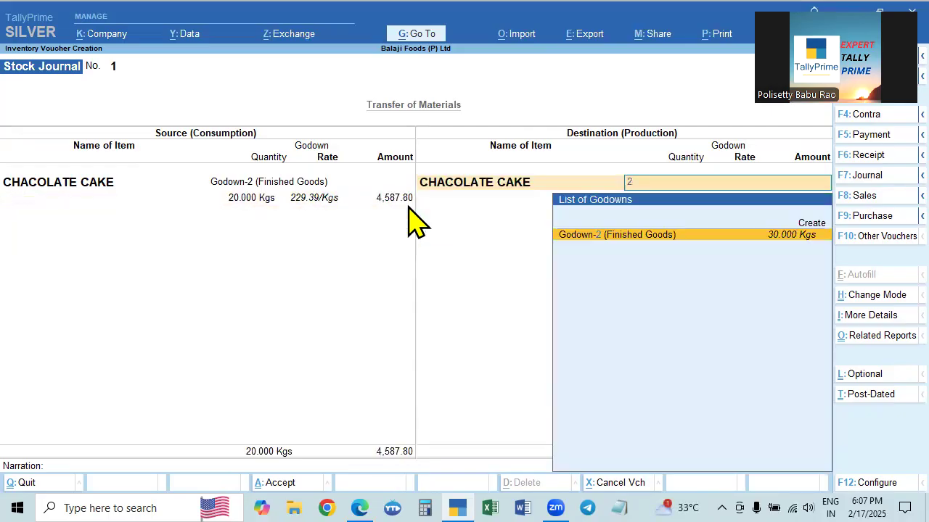
key("BackSpace")
type("3")
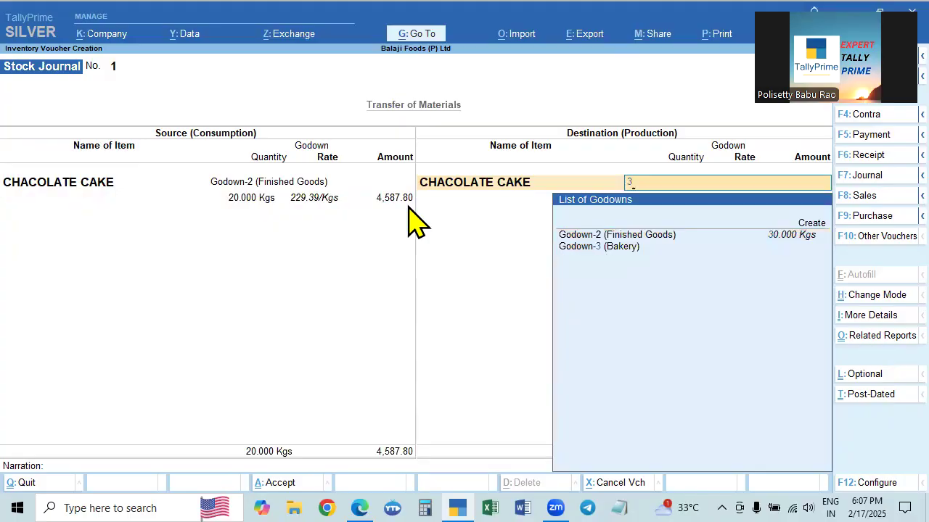
key("Return")
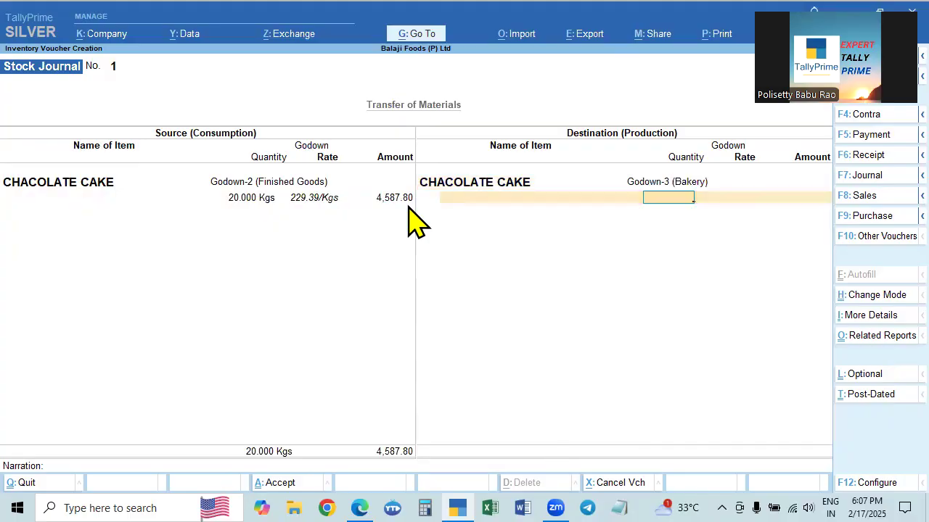
type("20")
key("Return")
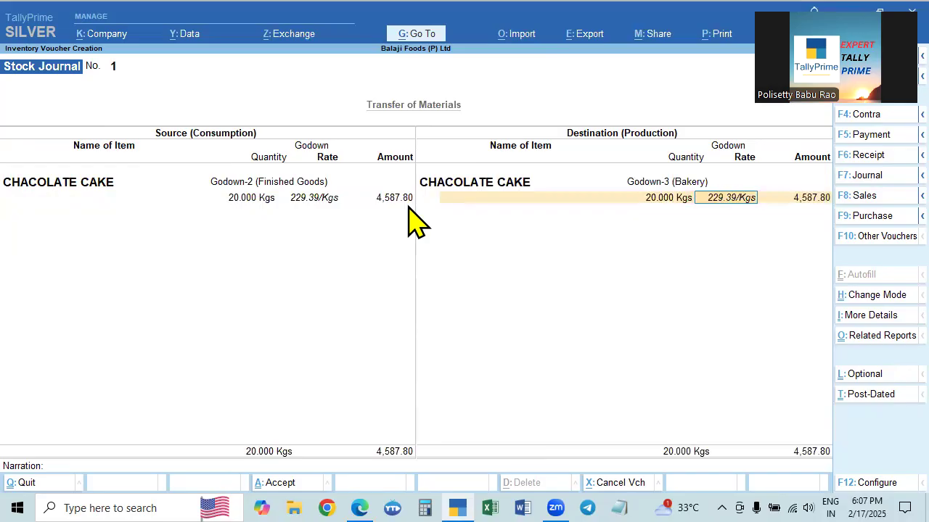
key("Return")
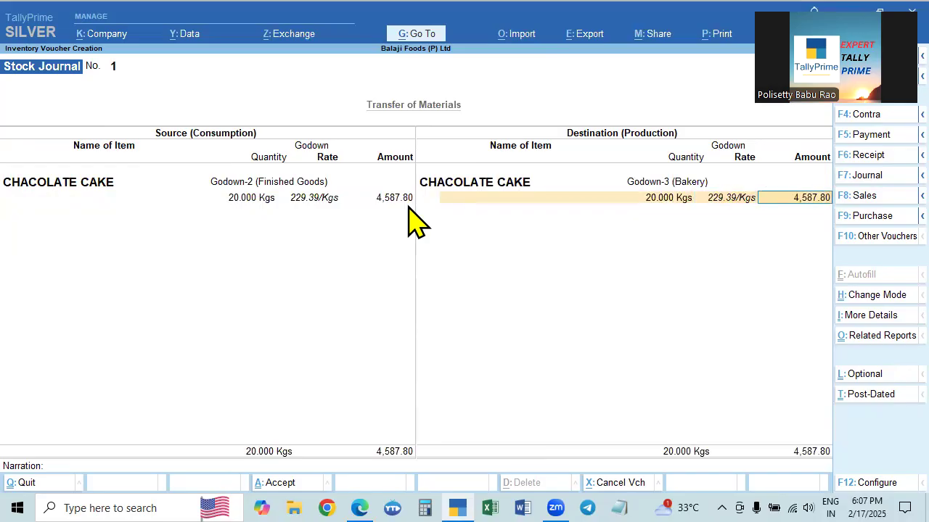
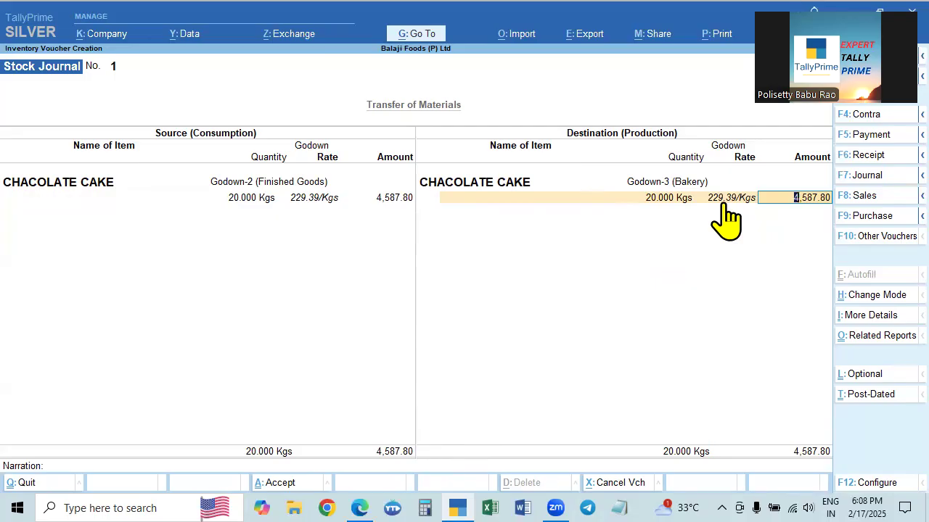
Check the transport charges in item 5 of the PDF and enter 478 in Calculator.
key("alt+Tab")
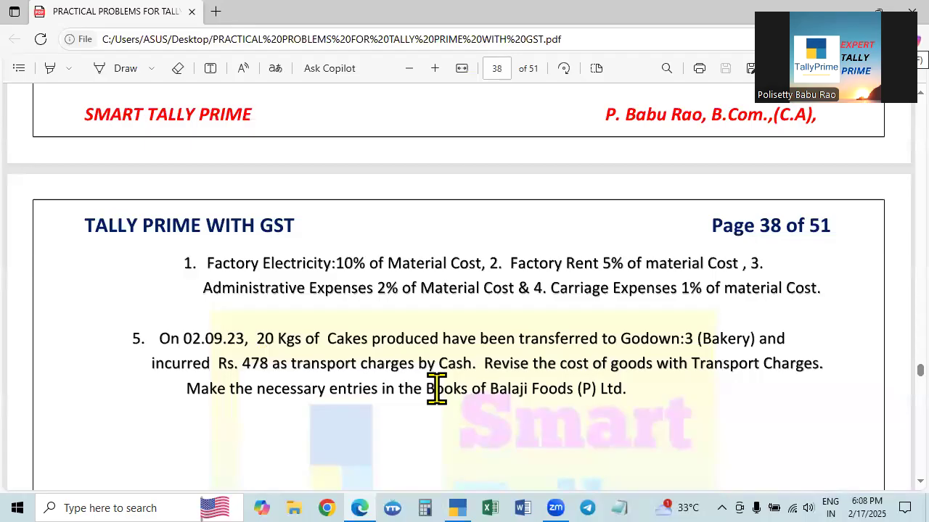
key("alt+Tab")
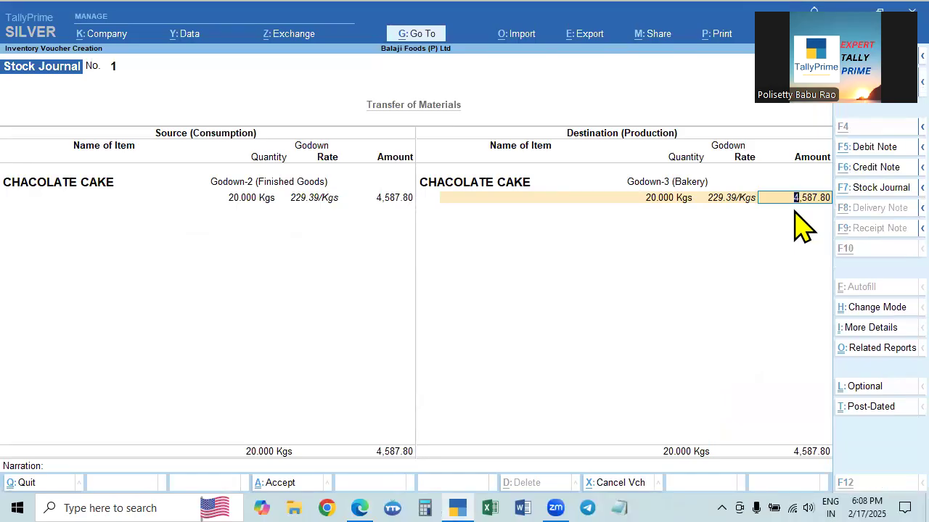
key("alt+Tab")
key("alt+Tab")
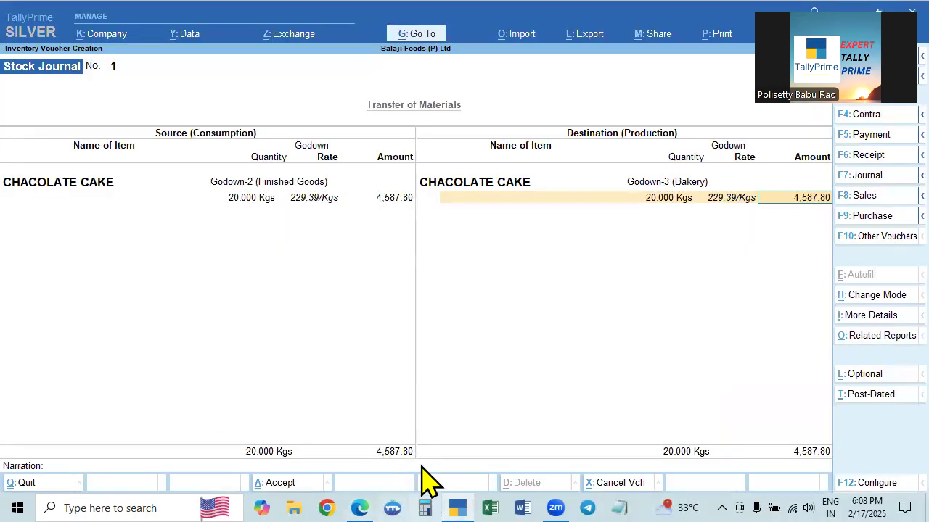
left_click(424, 507)
type("78")
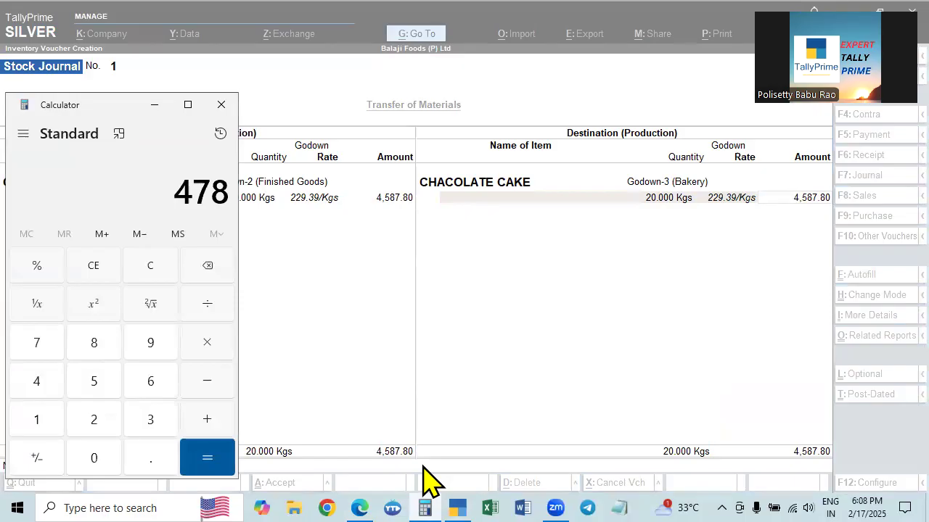
key("alt+Tab")
key("alt+Tab")
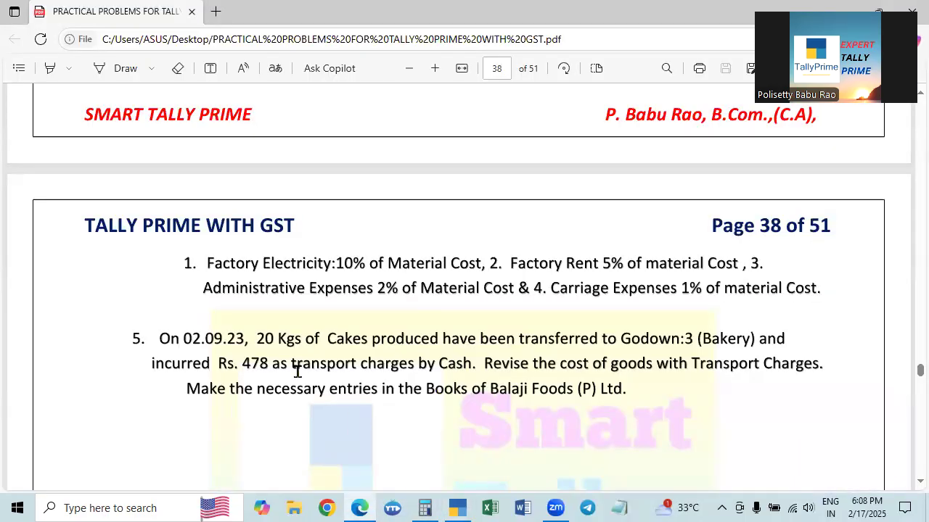
key("alt+Tab")
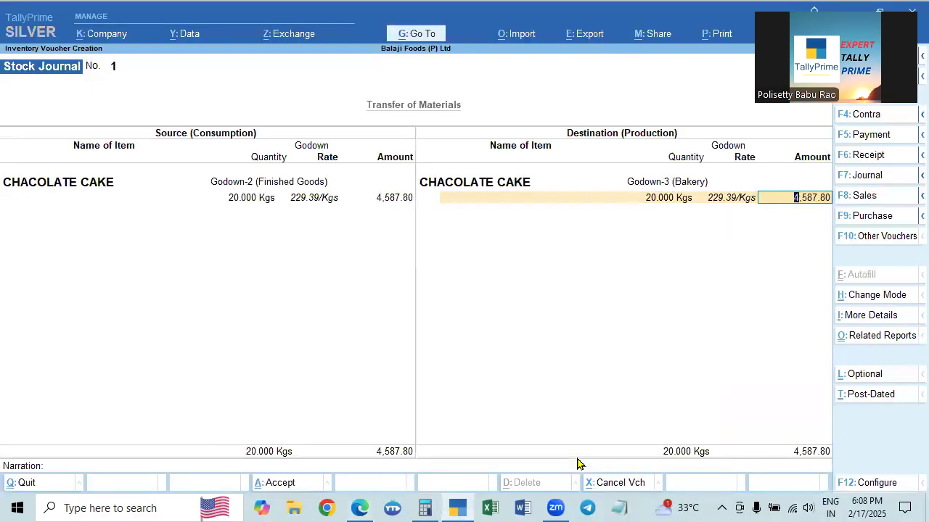
Calculate the transport charge per Kg by dividing 478 by 20, and multiply it back by 20 as a check.
key("alt+Tab")
key("slash")
type("20")
key("Return")
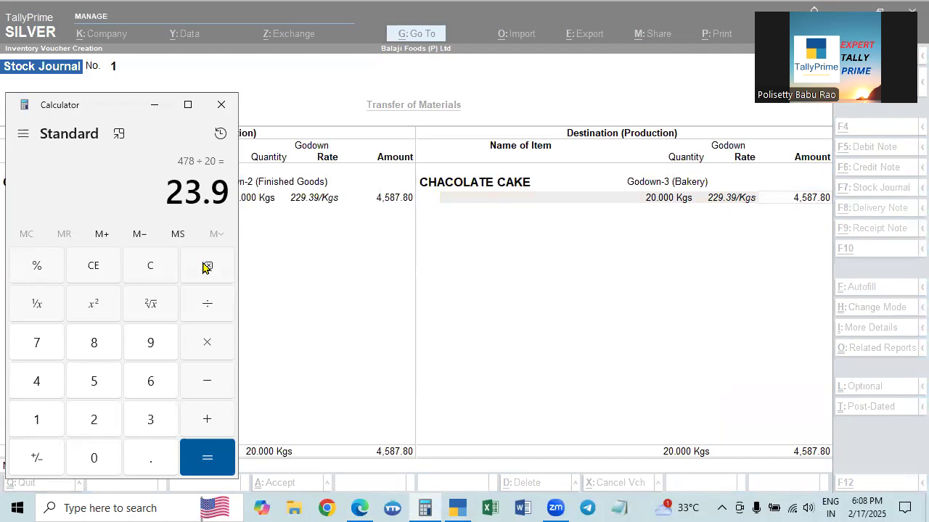
key("asterisk")
type("20")
key("Return")
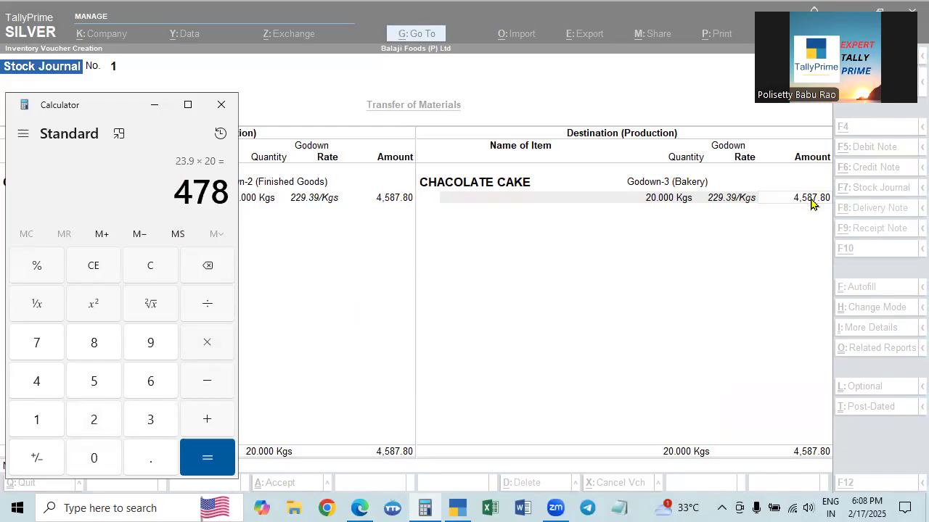
Add 4587.80 to the transport charges, divide the total by 20 for the revised rate, and return to the stock journal in TallyPrime.
key("plus")
type("4")
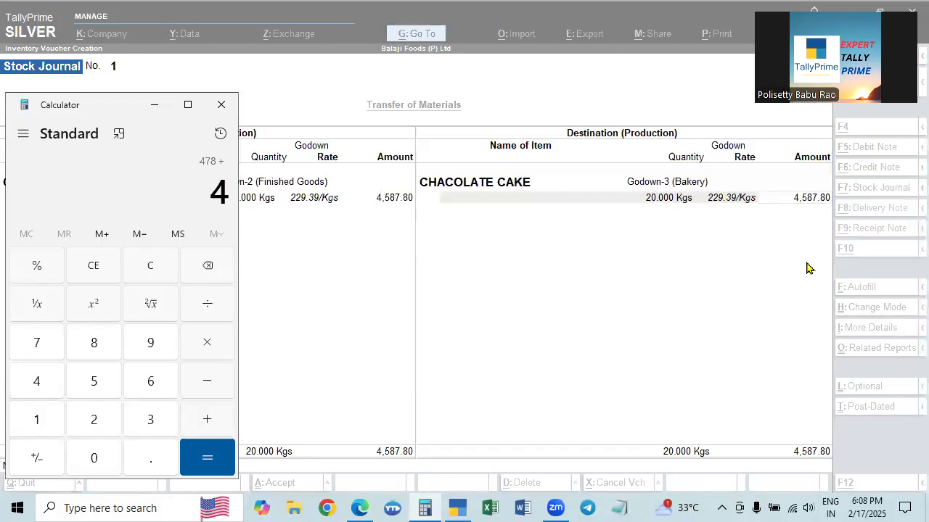
type("587.80")
key("Return")
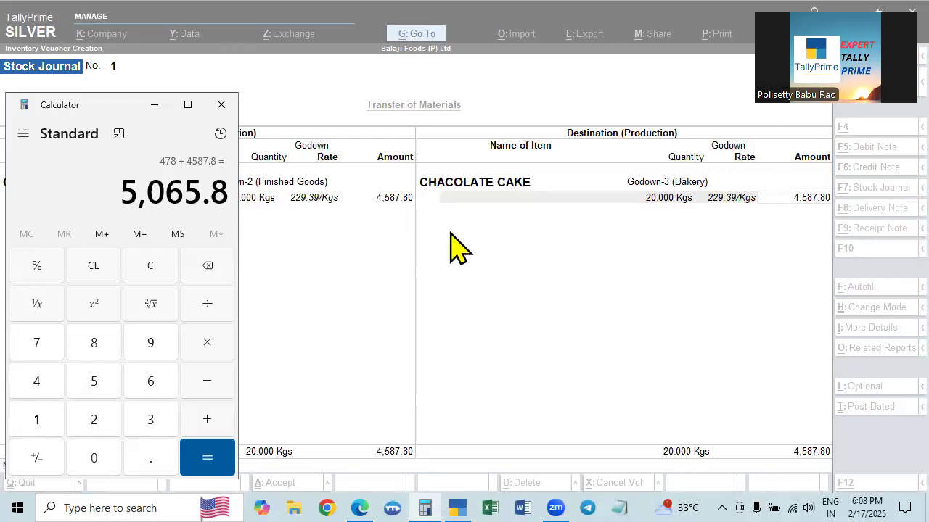
type("/20")
key("Return")
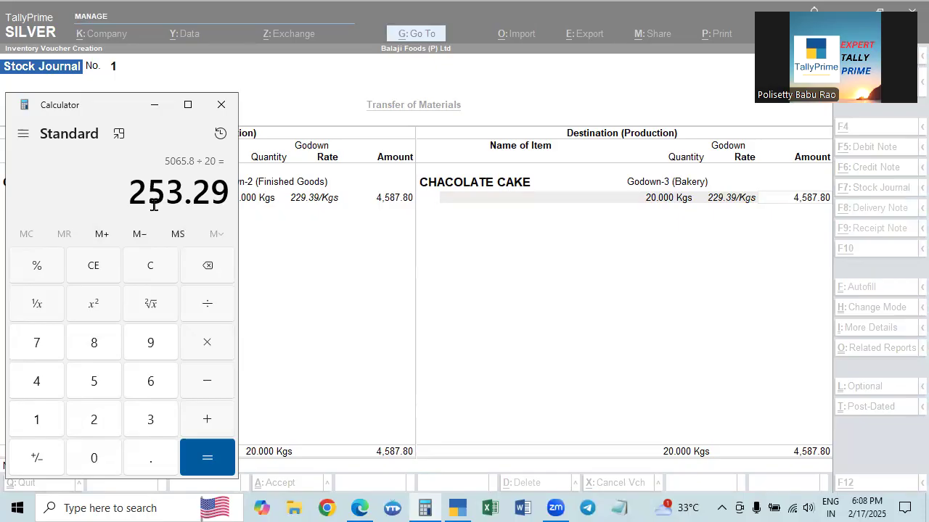
left_click(457, 438)
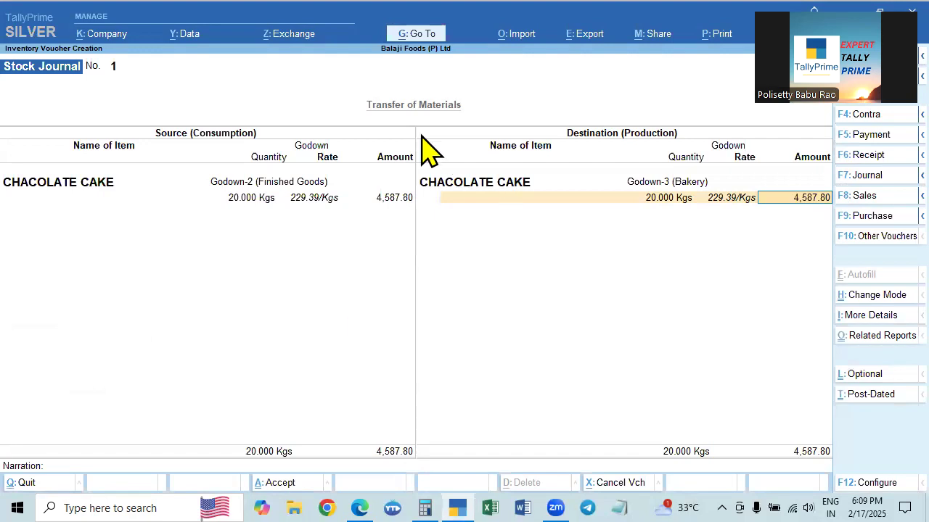
left_click(418, 35)
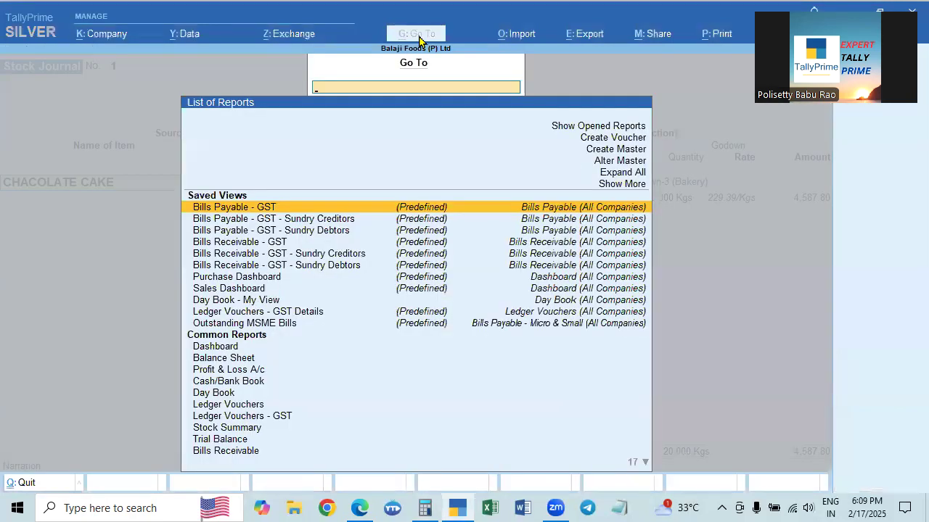
left_click(628, 163)
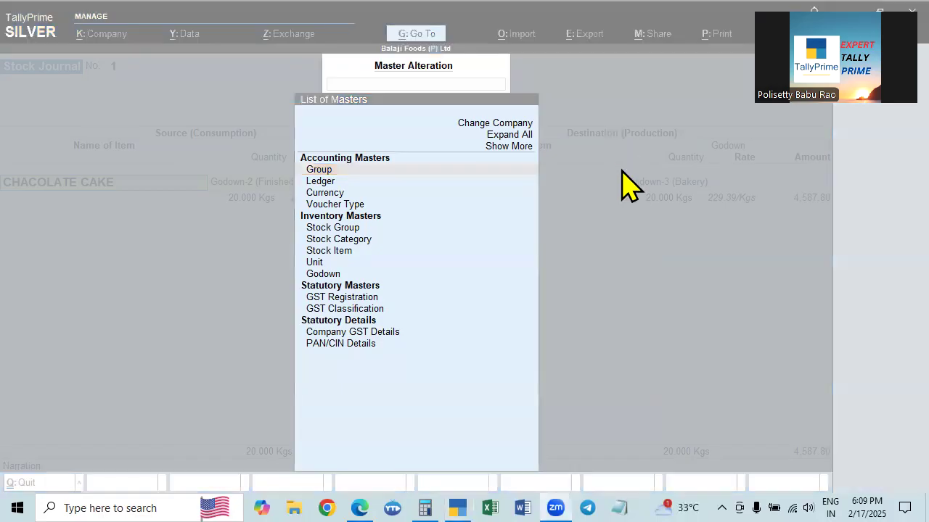
left_click(622, 186)
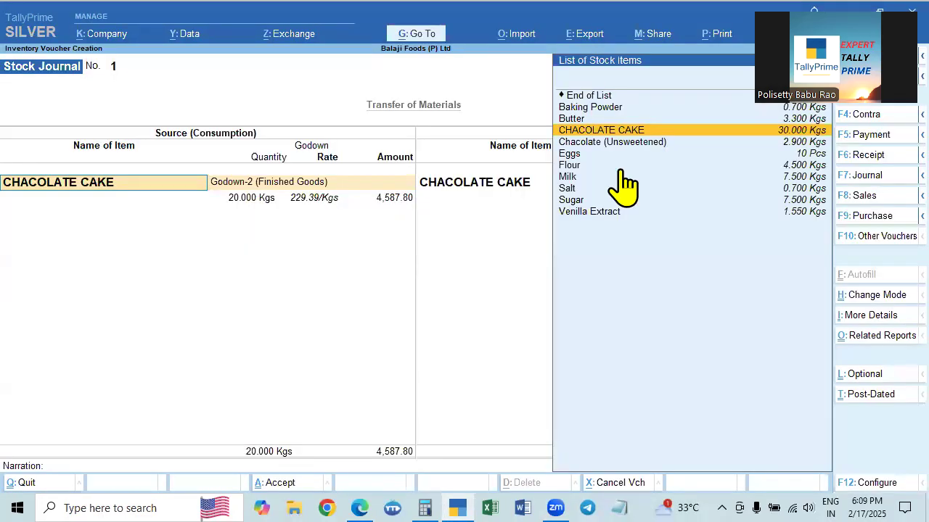
left_click(413, 33)
key("Escape")
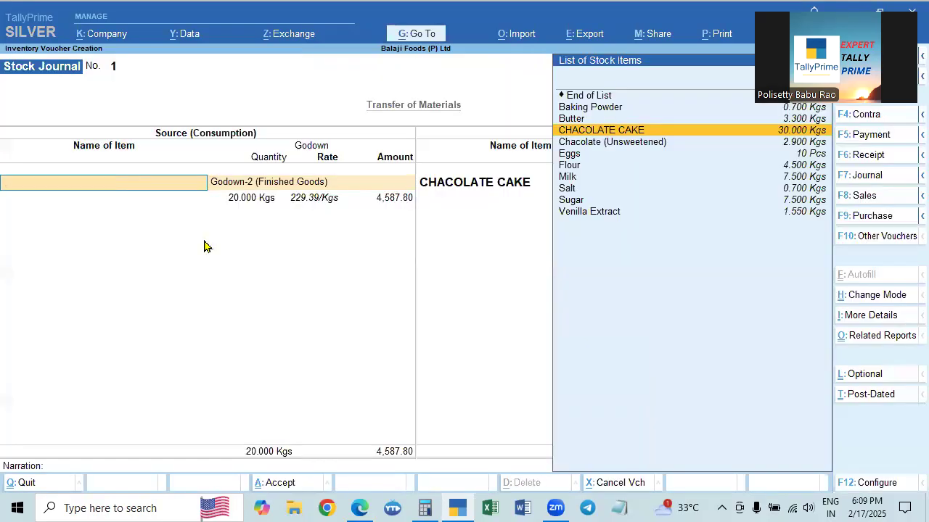
Open the Stock Journal voucher type for alteration from within the unsaved voucher.
left_click(409, 33)
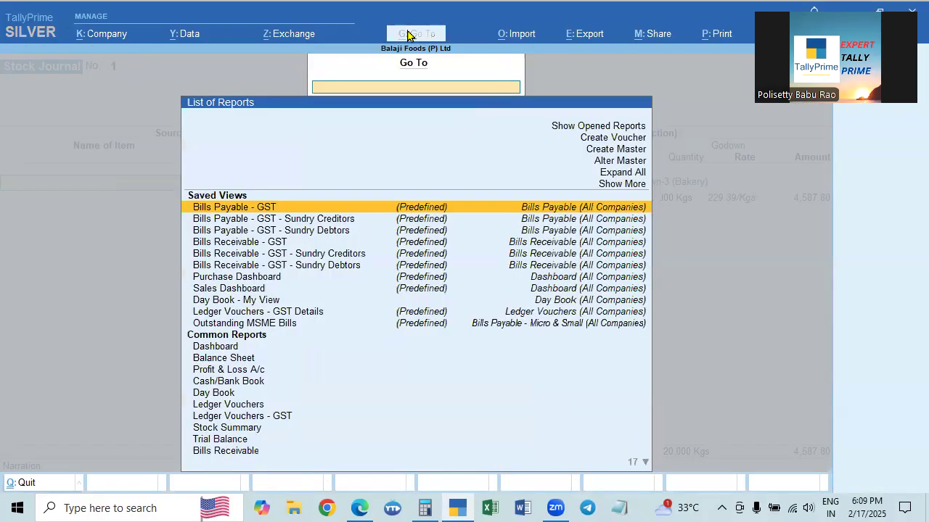
left_click(617, 161)
key("Down")
key("Down")
key("Down")
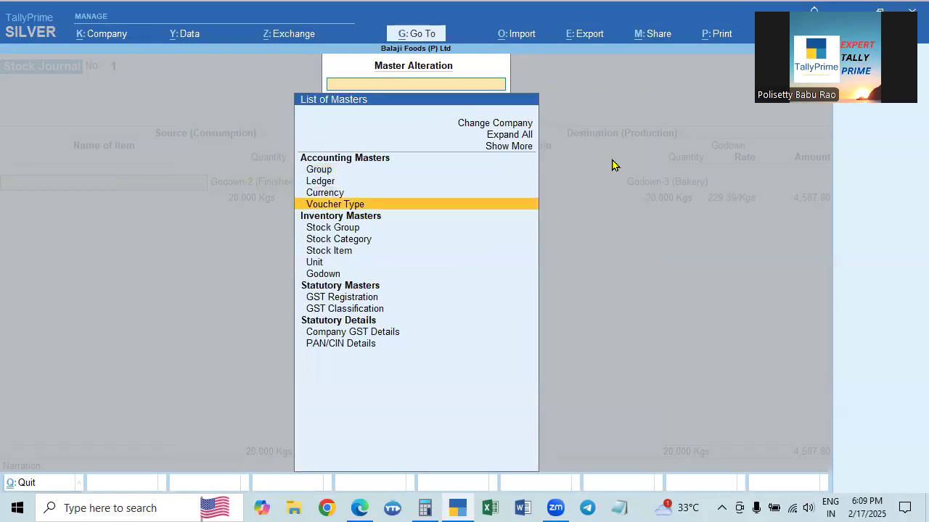
key("Return")
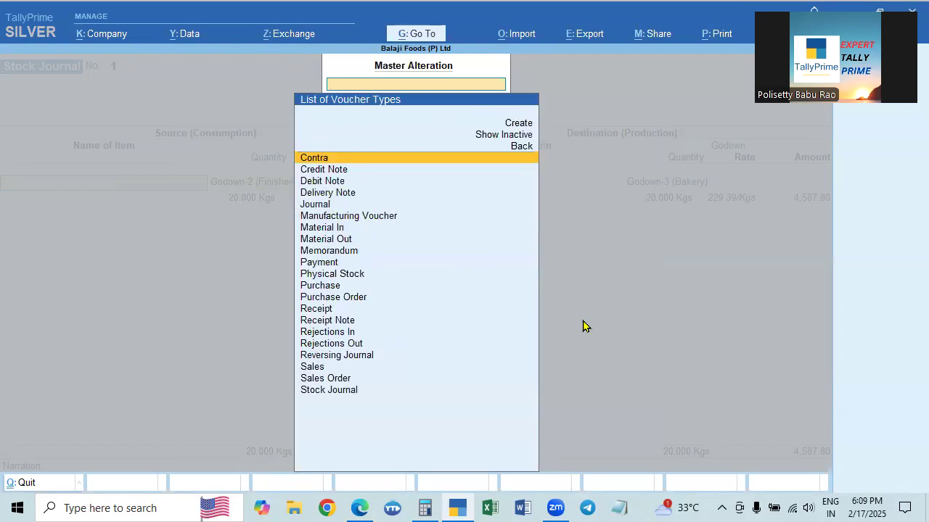
left_click(328, 390)
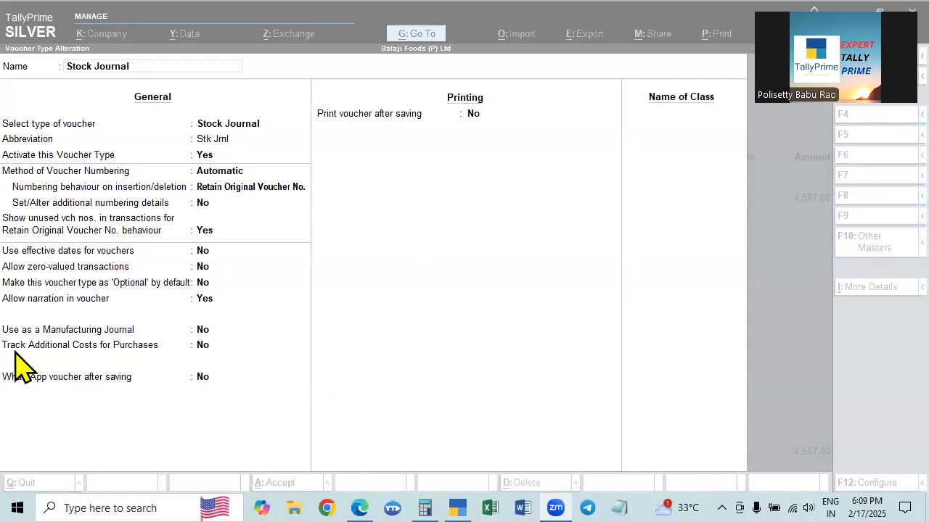
Set Track Additional Costs for Purchases to Yes, save the Stock Journal voucher type, and leave the list of voucher types.
left_click(200, 348)
left_click(202, 346)
key("BackSpace")
type("yn")
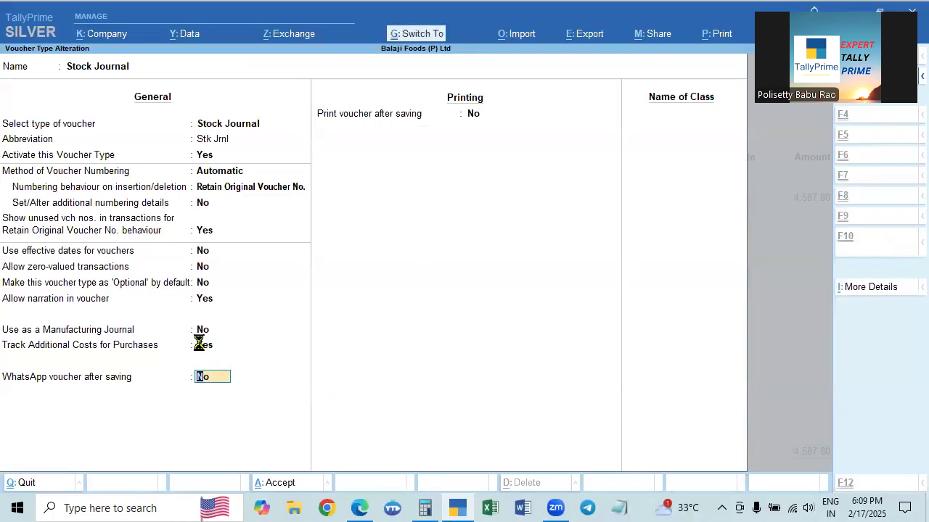
key("Return")
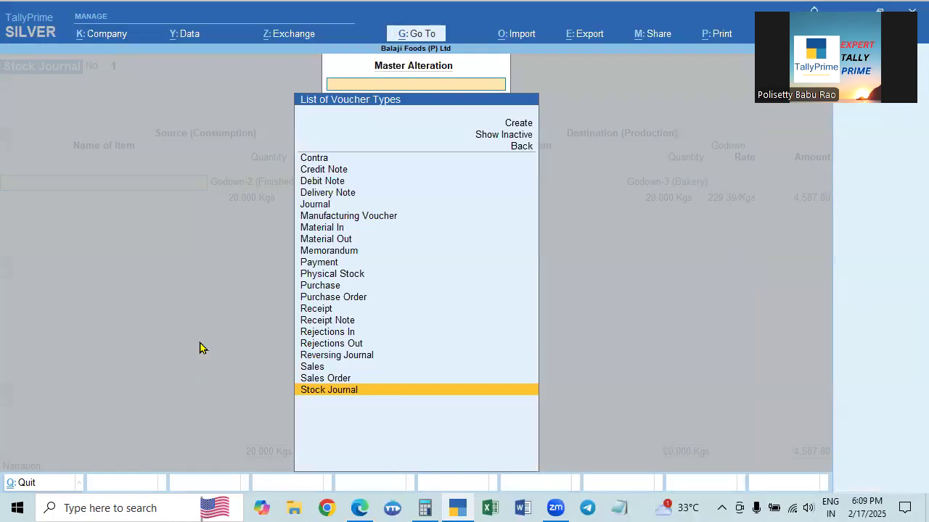
key("Escape")
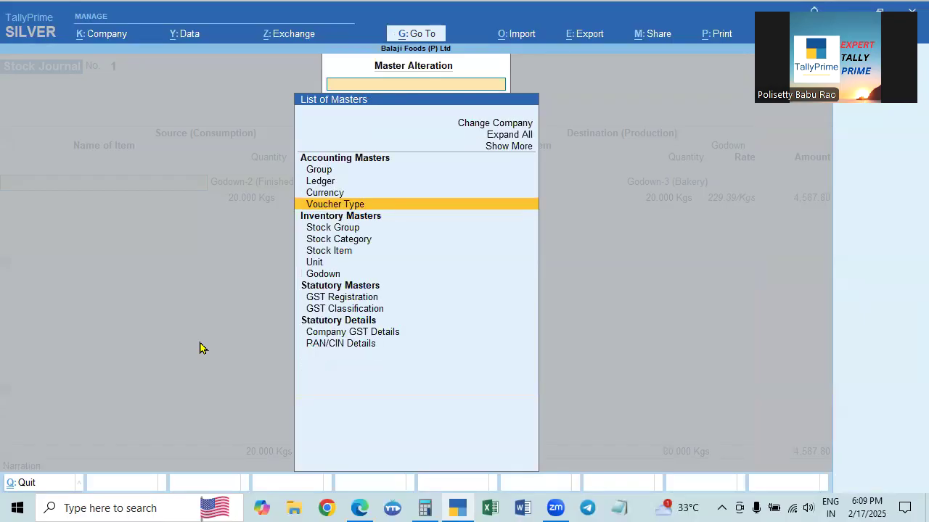
Return to the stock journal and open the additional cost details of the CHACOLATE CAKE destination entry in Godown-3 (Bakery).
key("Escape")
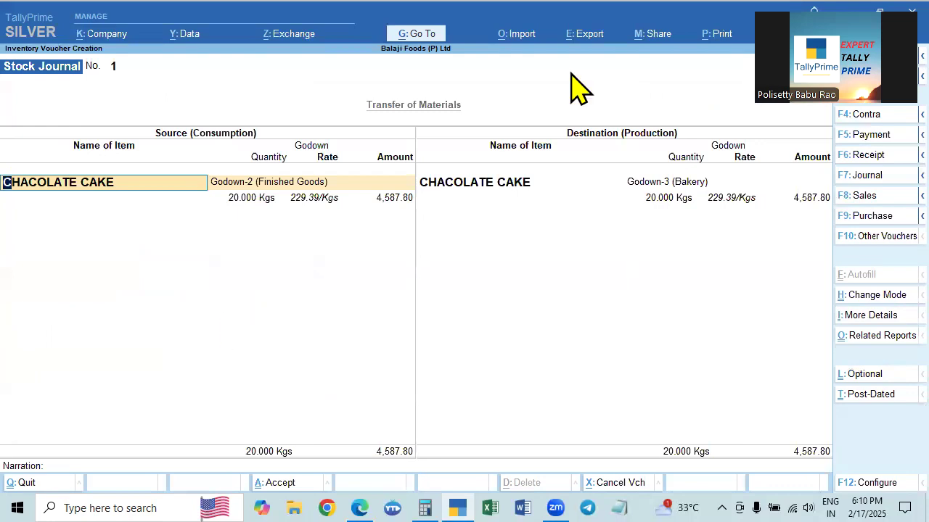
left_click(642, 199)
key("Return")
key("Return")
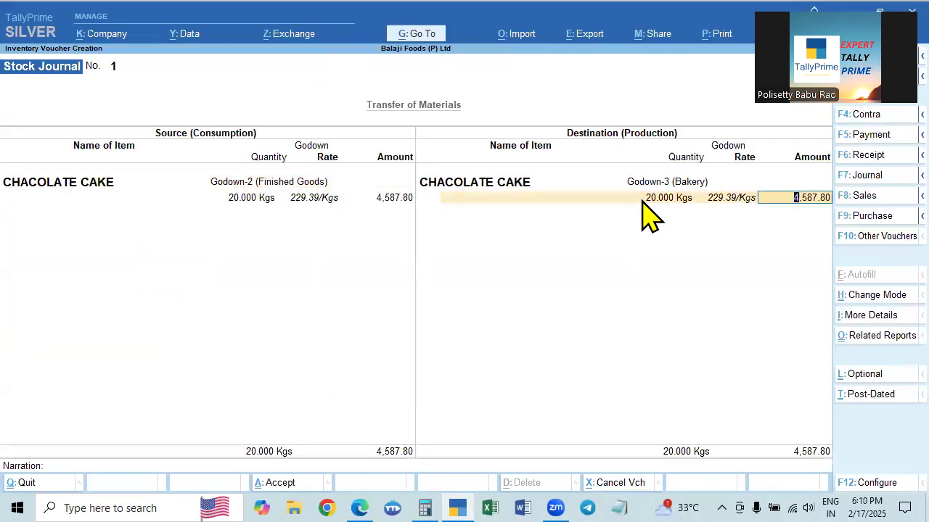
key("Return")
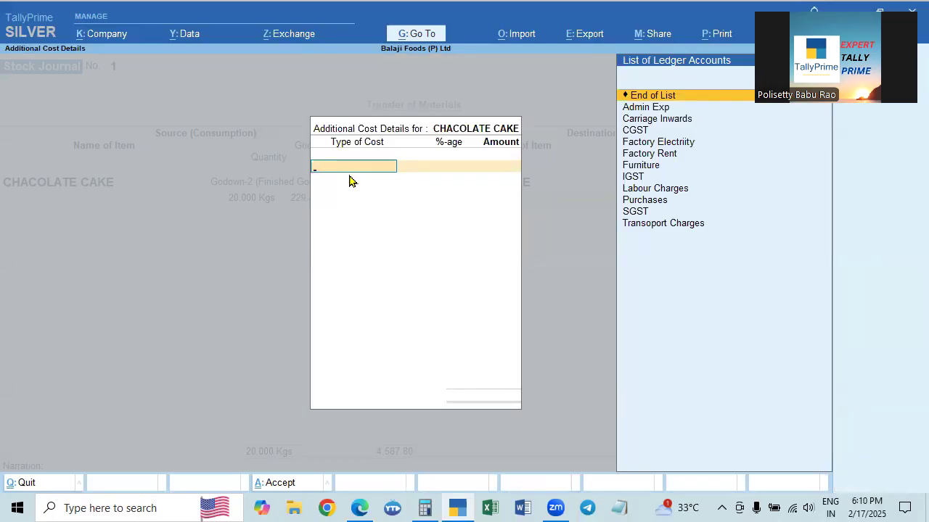
Add Transoport Charges of 478 as an additional cost of the transferred CHACOLATE CAKE.
key("Down")
key("Down")
key("Down")
key("Down")
key("Down")
key("Down")
key("Down")
key("Down")
key("Down")
key("Down")
key("Down")
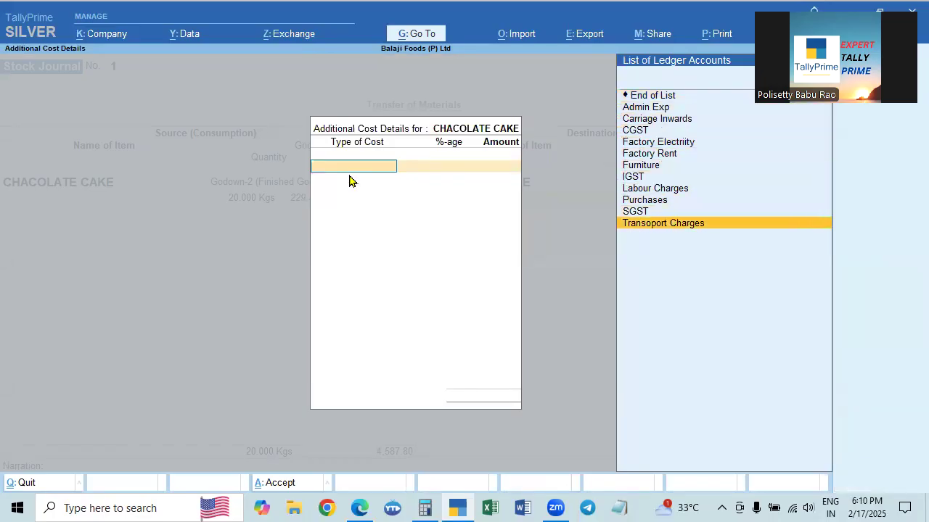
key("Return")
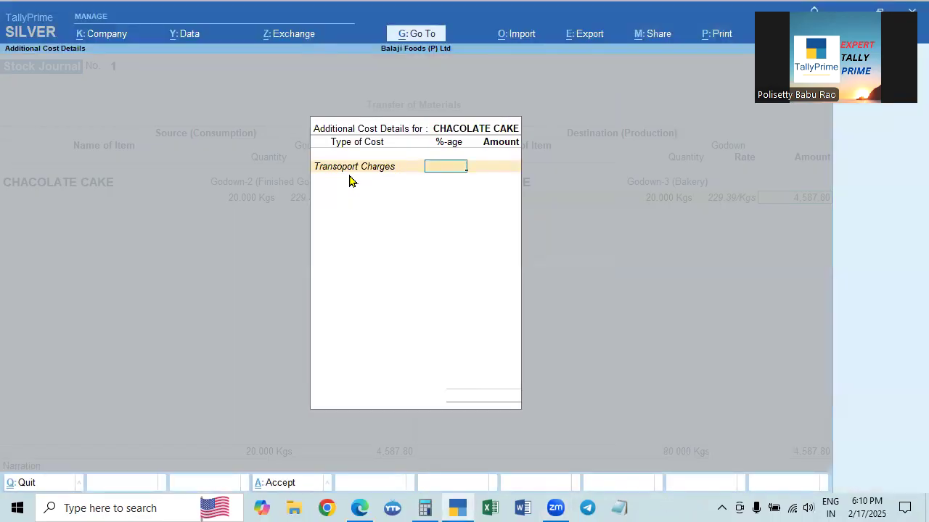
key("Return")
type("478")
key("Return")
key("Return")
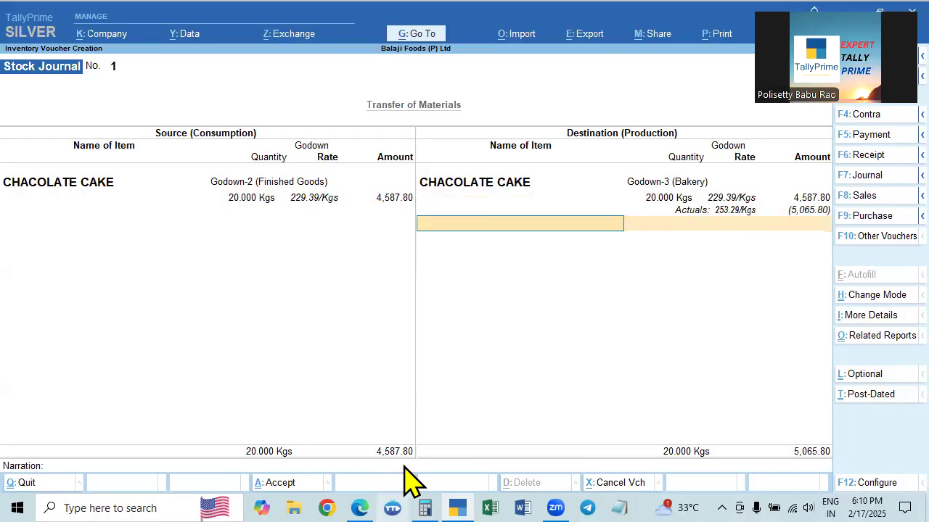
Multiply the calculator's 253.29 rate by 20 to check the revised stock amount, and close the calculator.
left_click(424, 507)
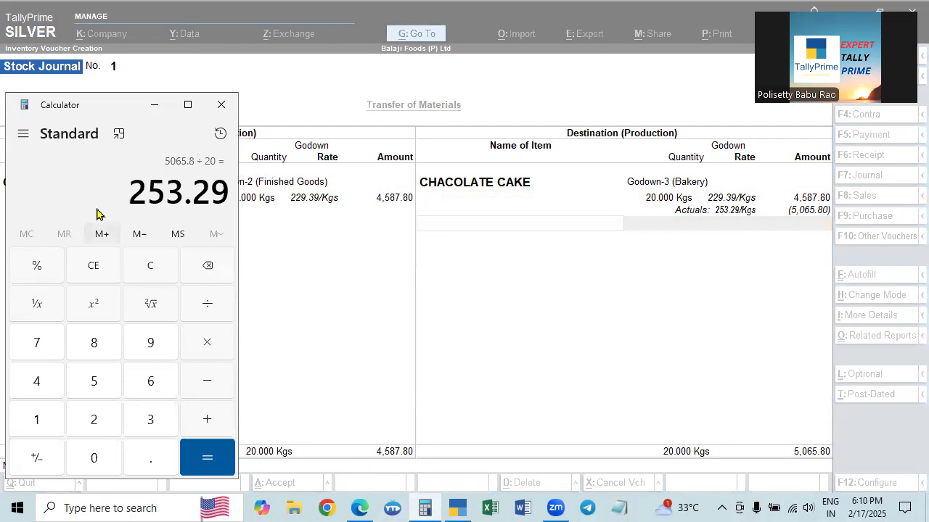
key("asterisk")
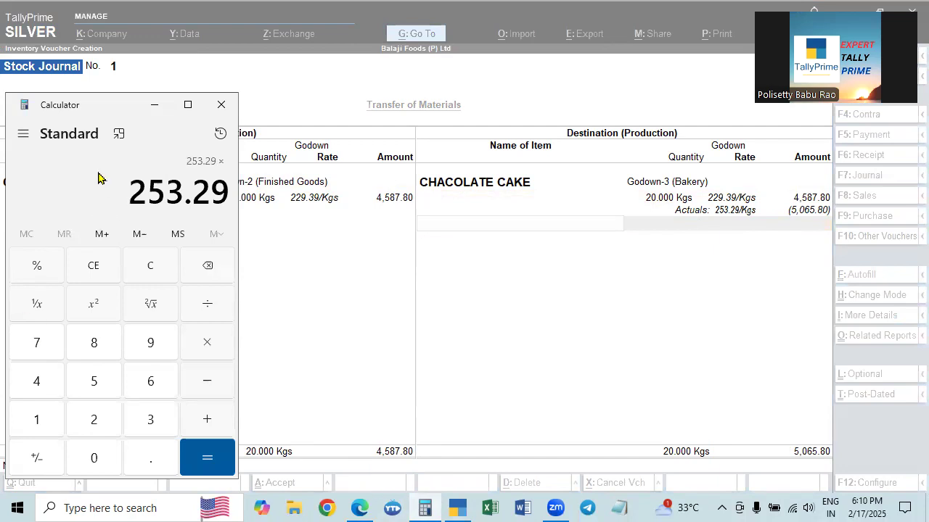
type("20")
key("Return")
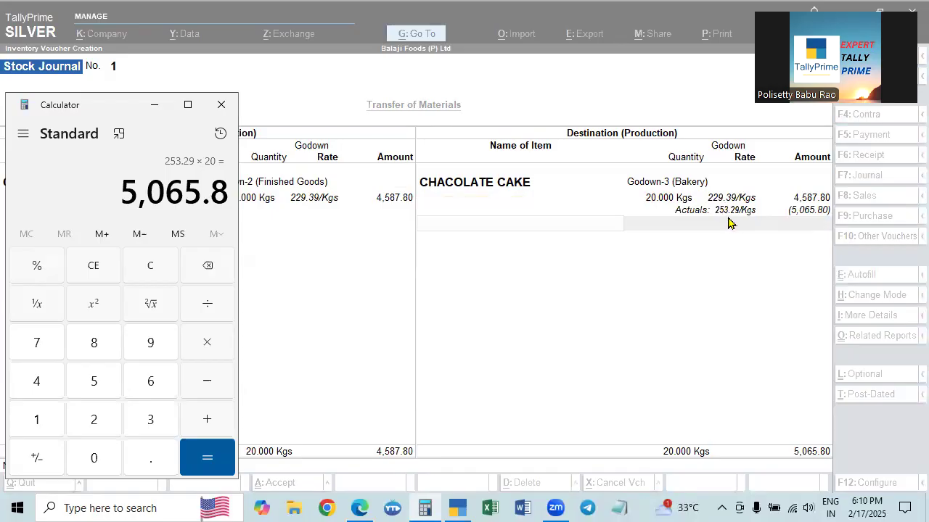
left_click(221, 104)
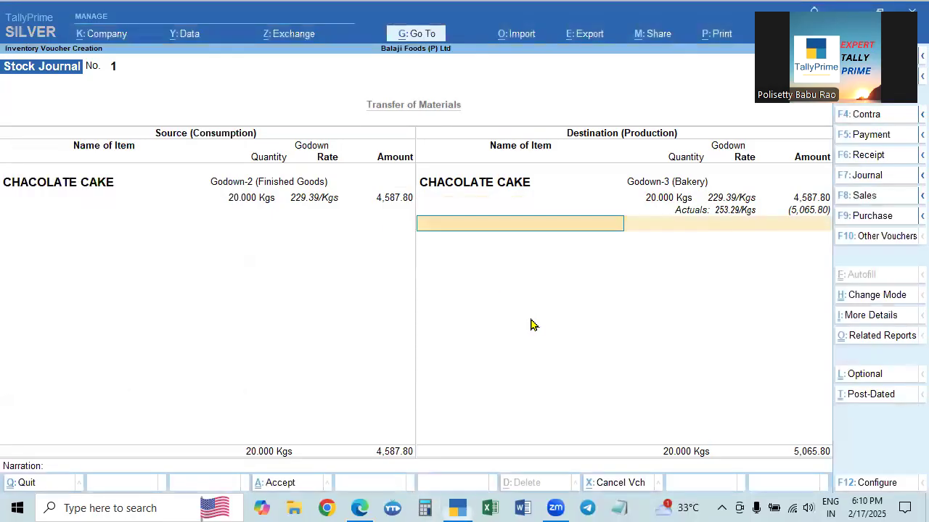
End the destination item list and save the stock journal without a narration.
key("Return")
key("Return")
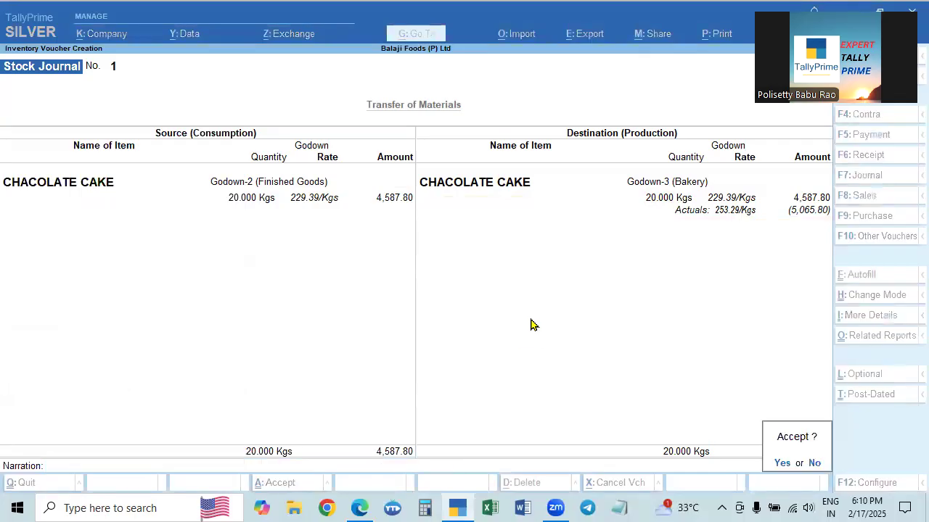
key("Return")
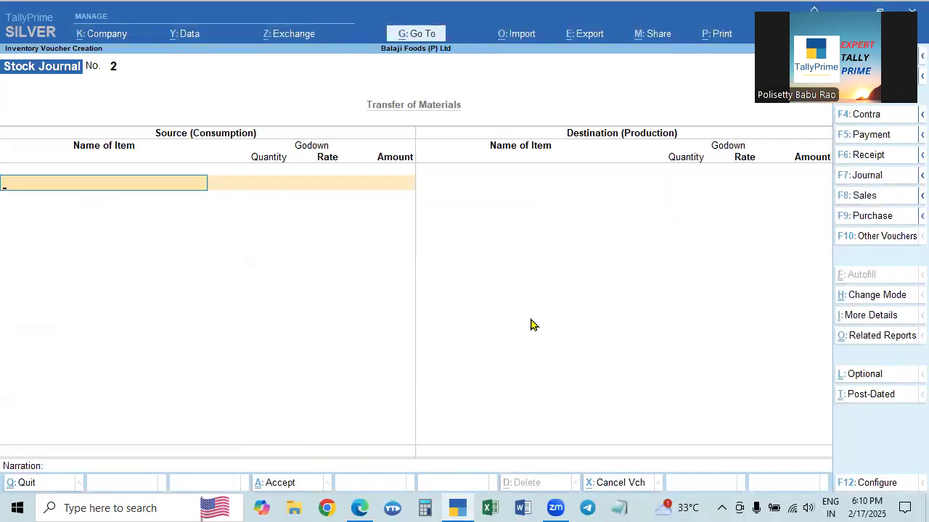
Reopen the saved stock journal to review its actual rate and amount, and return to the Gateway of Tally.
key("Page_Up")
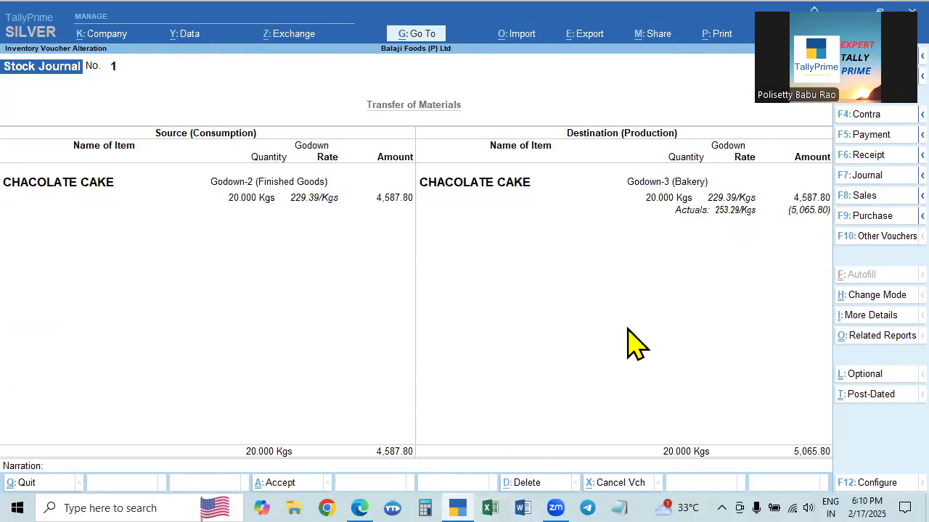
key("Escape")
key("y")
key("Escape")
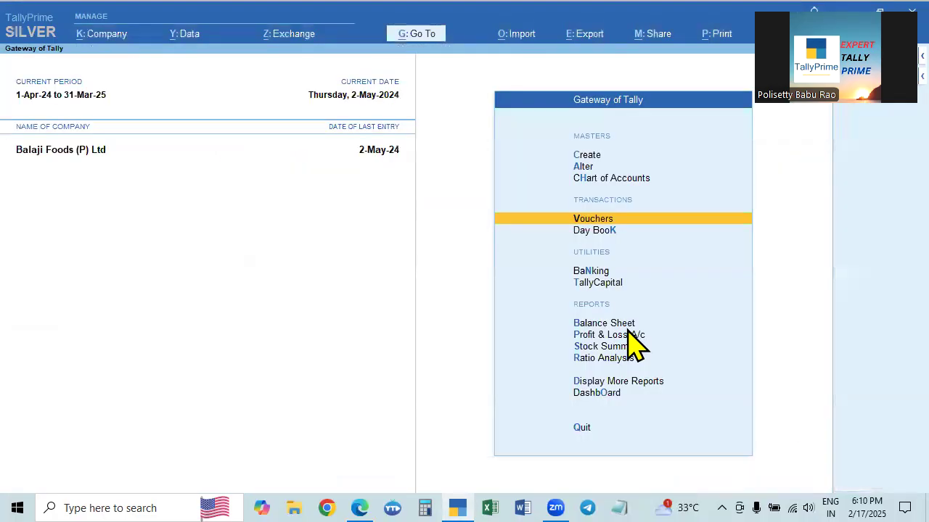
Start a sales voucher and create a party ledger named Ranga Foods under Sundry Debtors.
key("Return")
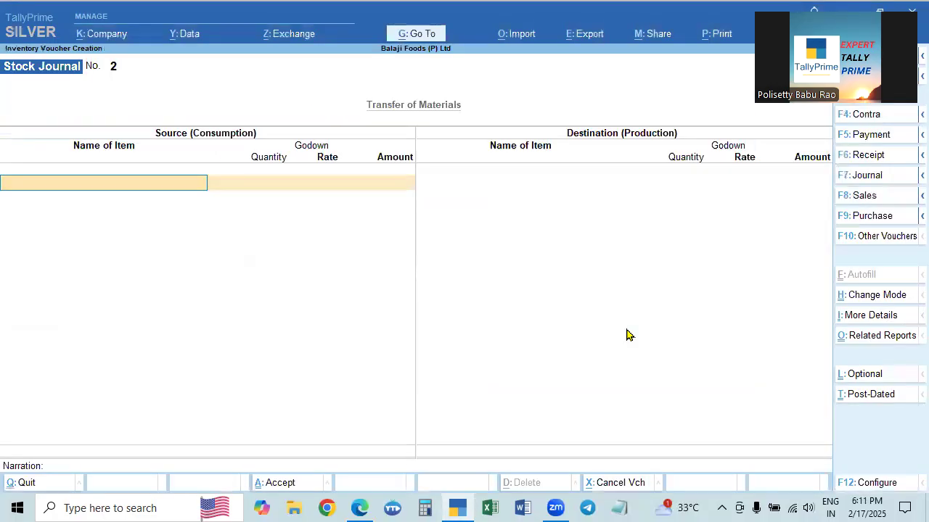
key("F8")
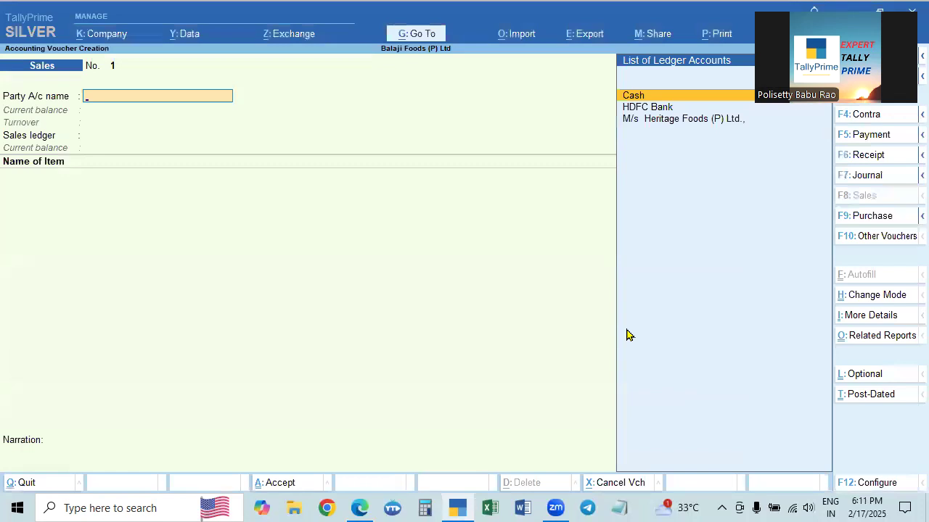
key("Down")
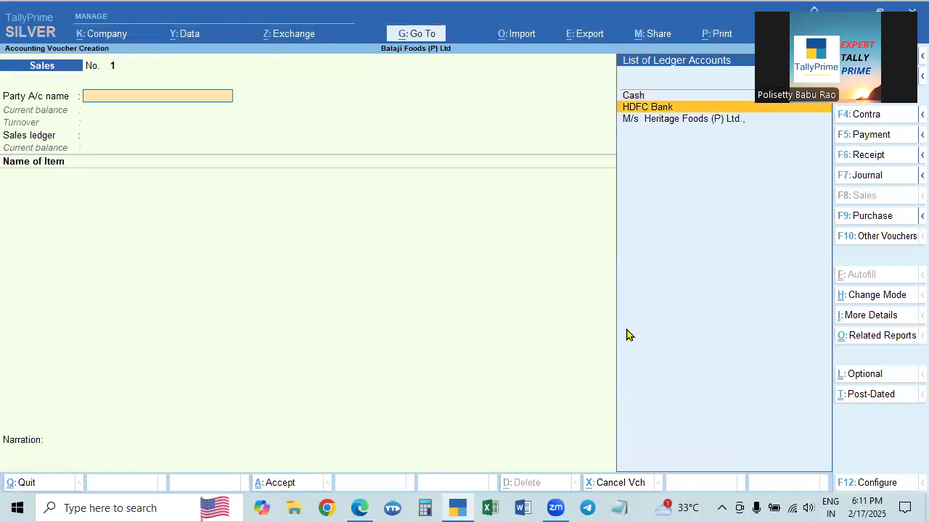
key("alt+c")
type("Ranga Foods")
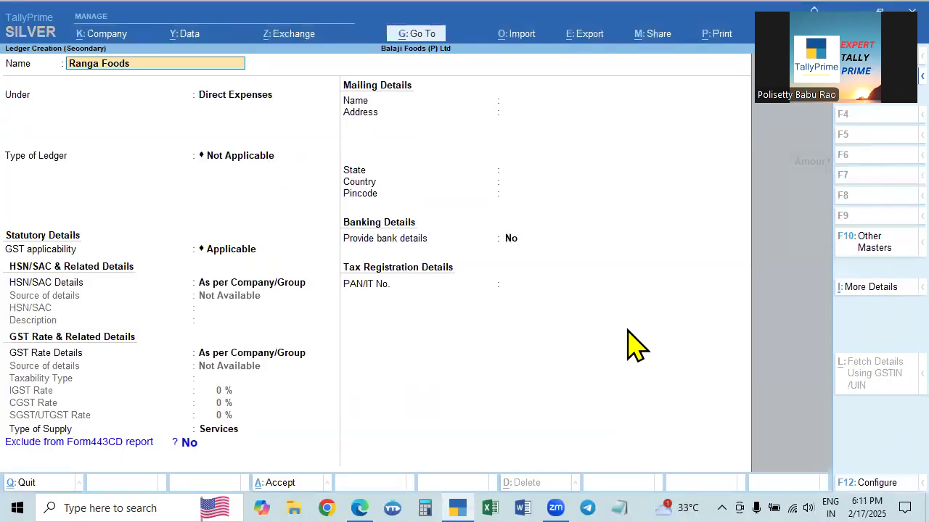
key("Return")
type("Sun")
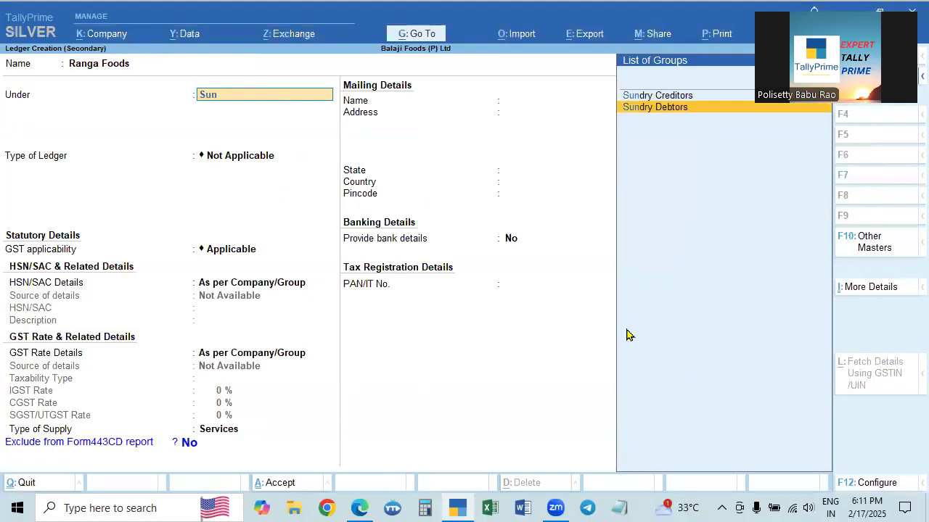
key("Return")
Save the Ranga Foods ledger with Regular registration and no GSTIN, accept its party details, and use the Sales ledger.
key("Return")
key("Return")
key("Return")
key("Return")
key("Return")
key("Return")
key("Return")
key("Return")
key("Return")
key("Return")
key("Return")
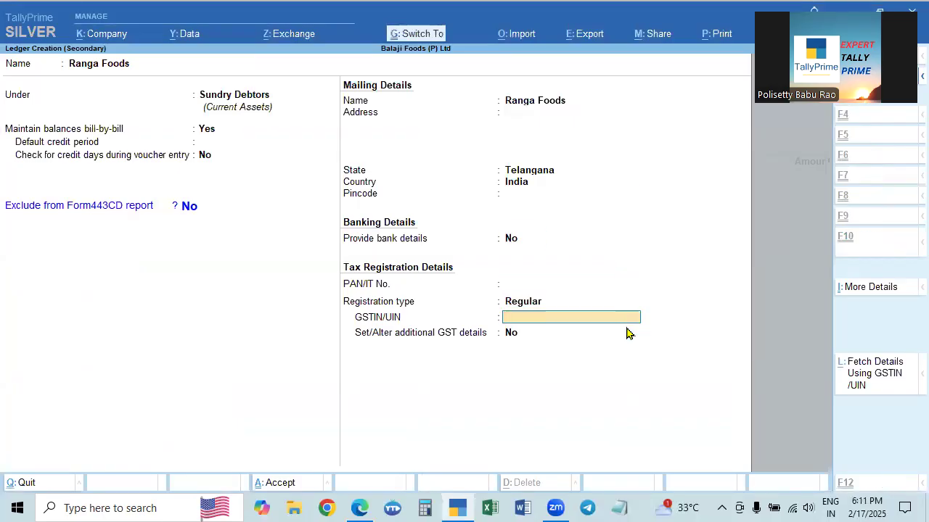
key("ctrl+a")
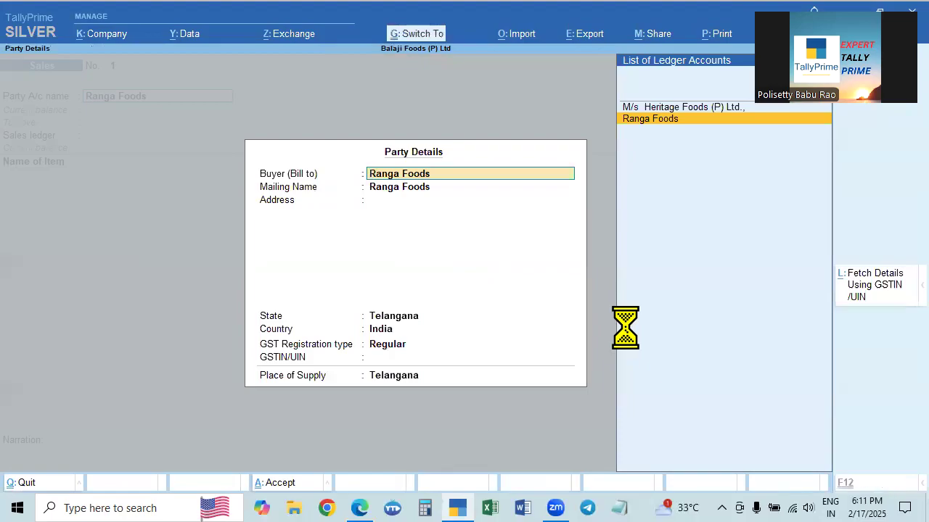
key("ctrl+a")
key("Return")
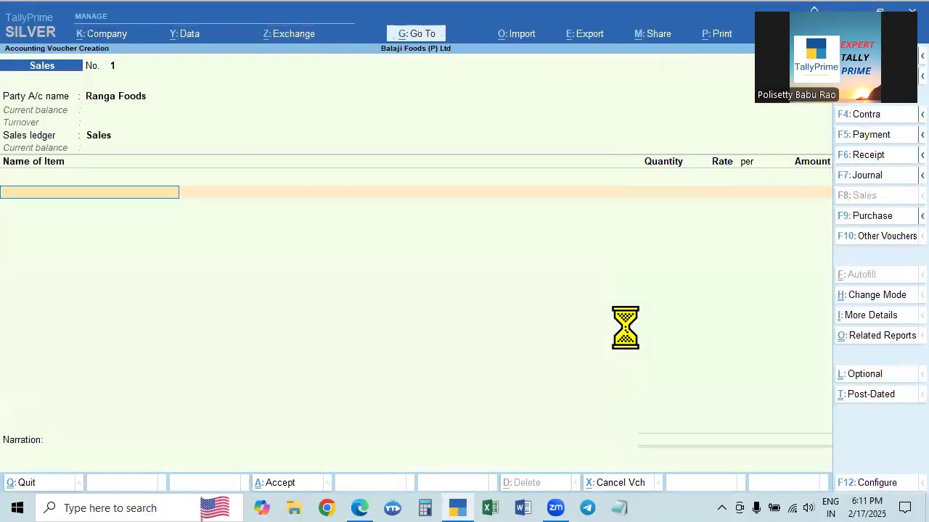
Add CHACOLATE CAKE to the sales voucher with a quantity of 5 Kgs from Godown-3 (Bakery).
type("Ca")
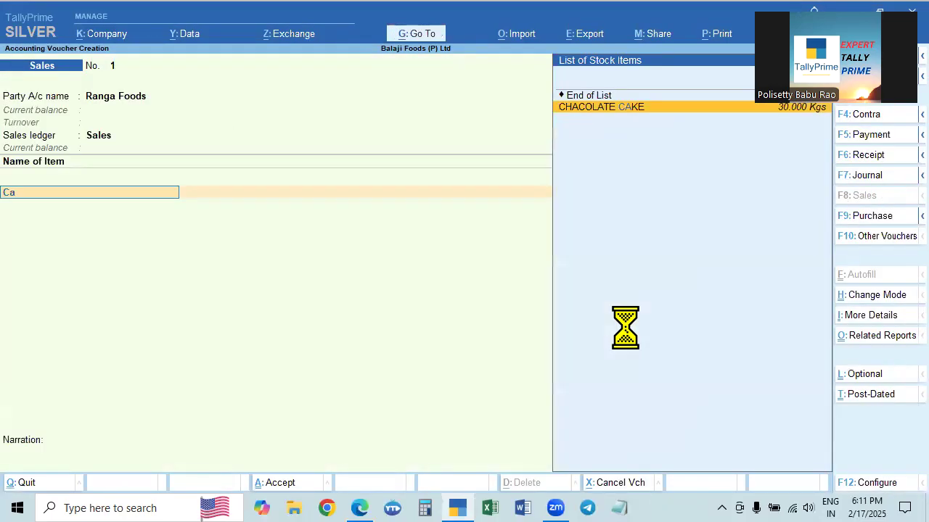
key("Return")
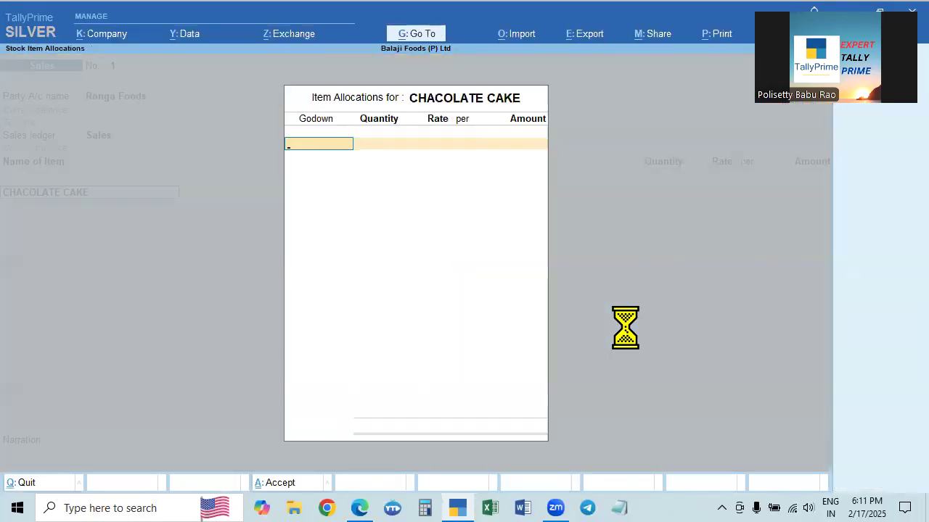
type("3")
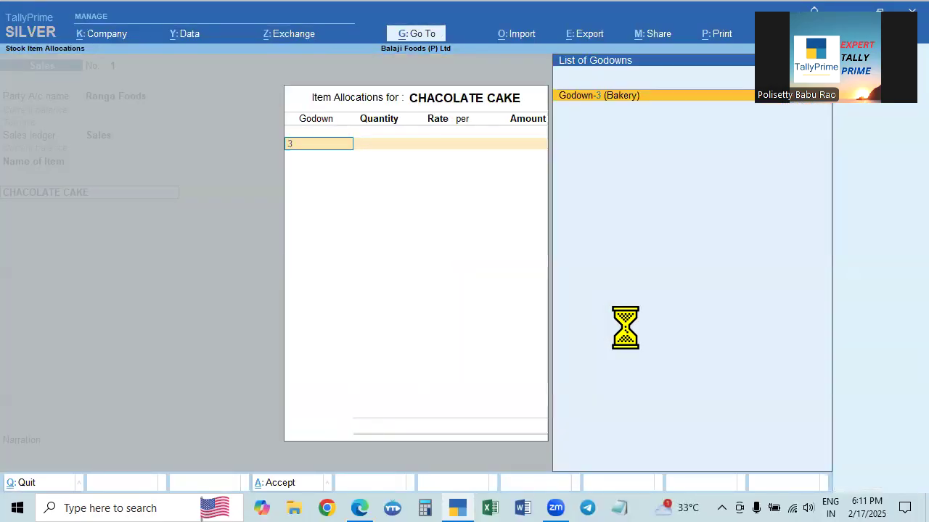
key("Return")
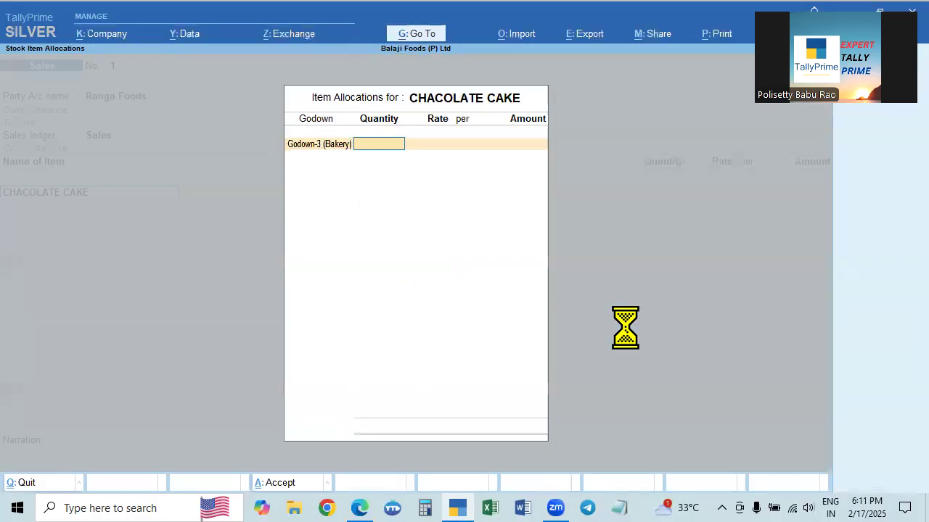
type("5")
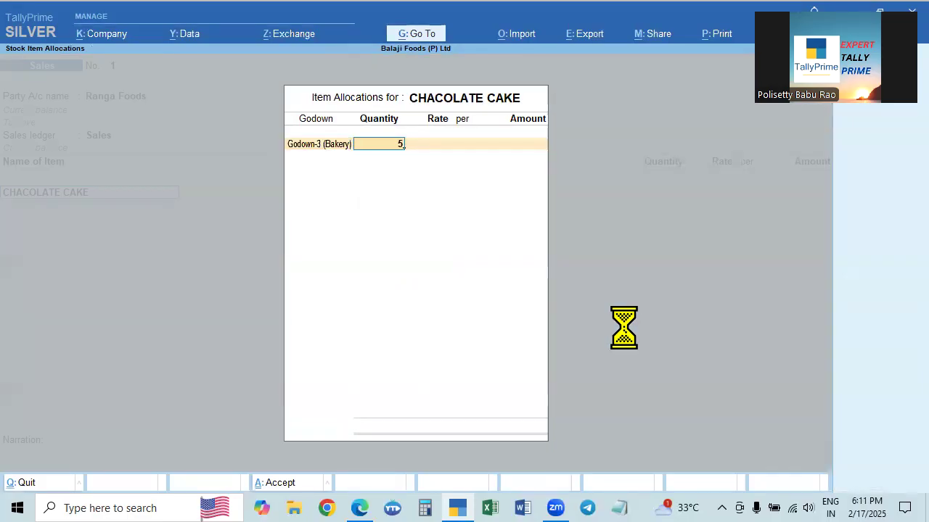
key("Return")
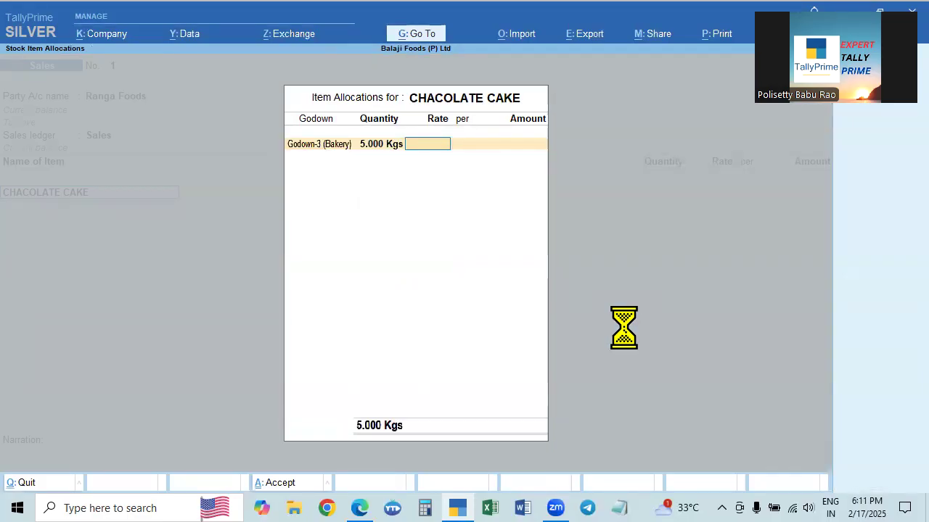
Set the CHACOLATE CAKE selling rate to 350 per Kgs and complete the item allocation.
type("3")
type("25")
key("BackSpace")
key("BackSpace")
key("BackSpace")
type("350")
key("Return")
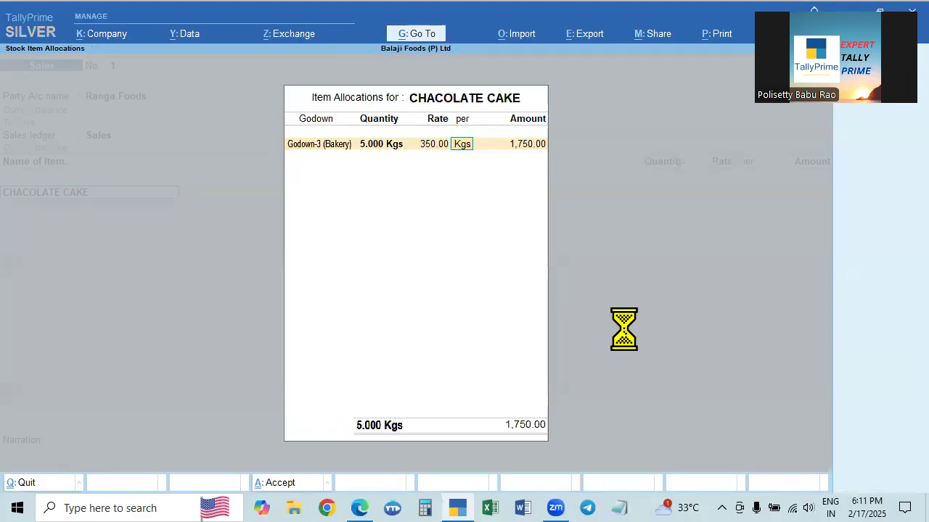
key("Return")
key("Return")
key("Return")
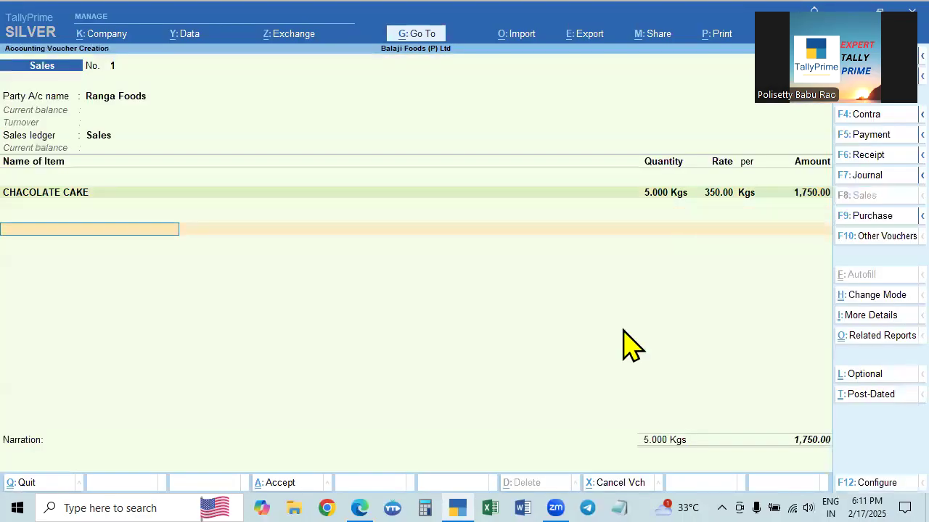
Add the CGST and SGST ledgers to the sales voucher, leaving their descriptions blank.
type("cg")
key("Return")
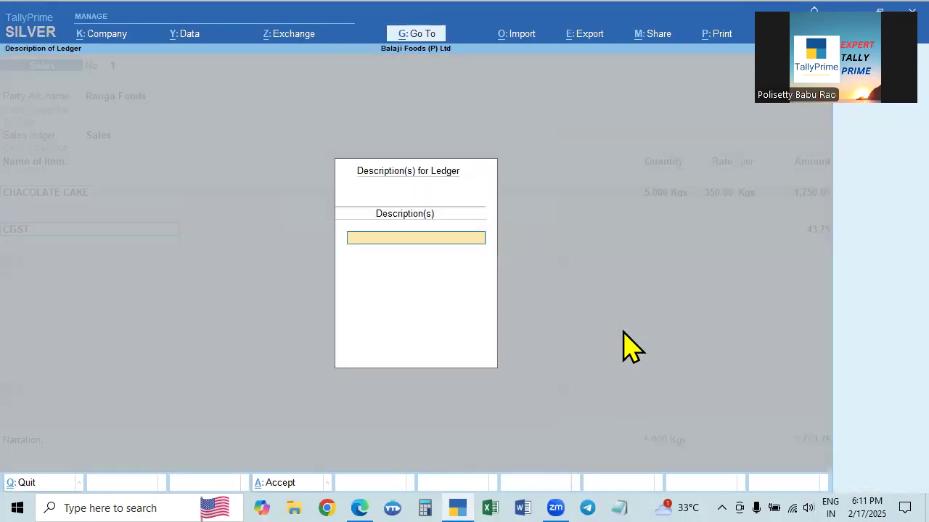
key("Return")
key("Return")
type("sg")
key("Return")
key("Return")
key("Return")
key("Return")
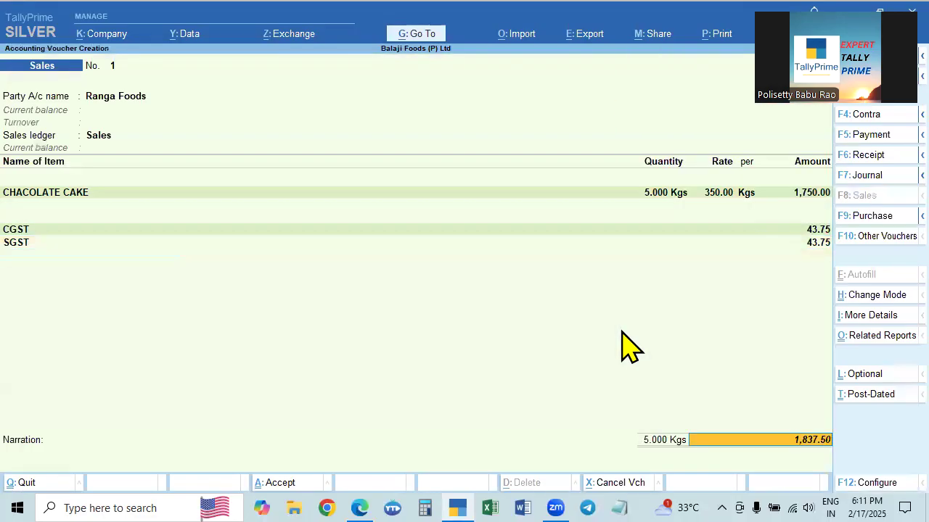
Allocate the full bill to Ranga Foods as New Ref 1 and save the sales voucher.
key("BackSpace")
key("Return")
key("Return")
key("Return")
key("Return")
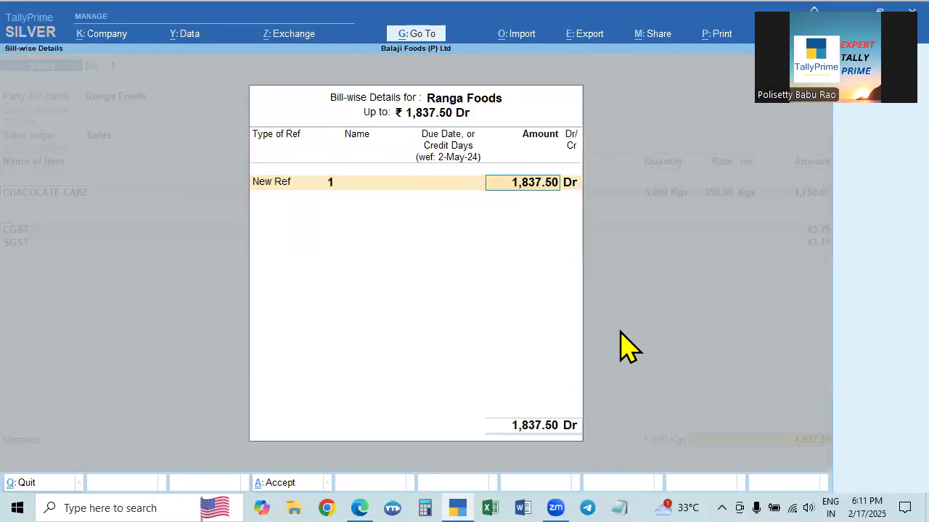
key("Return")
key("Return")
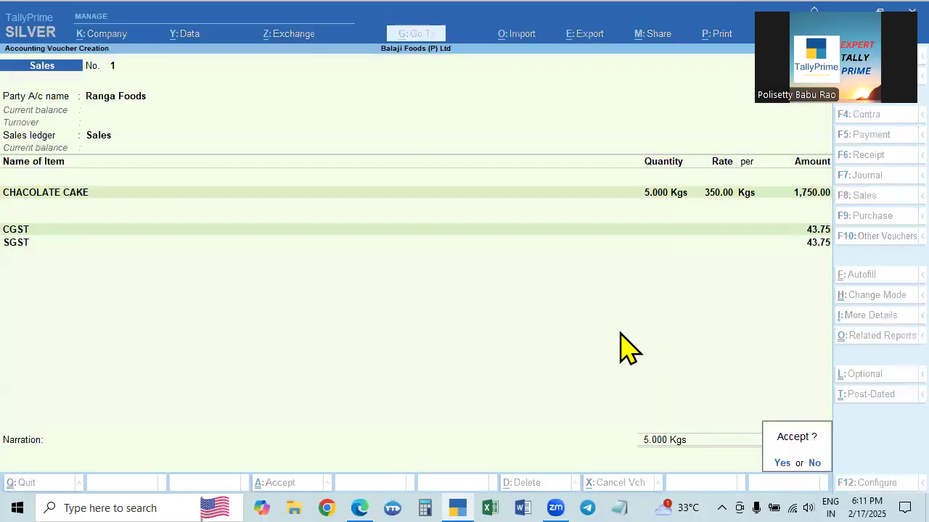
key("Return")
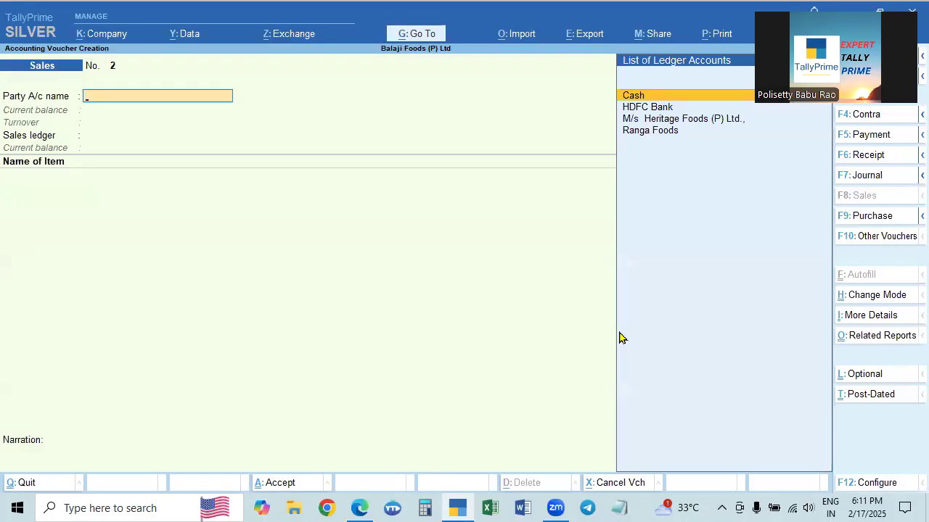
Start a receipt voucher and choose Ranga Foods as the ledger to credit.
key("Escape")
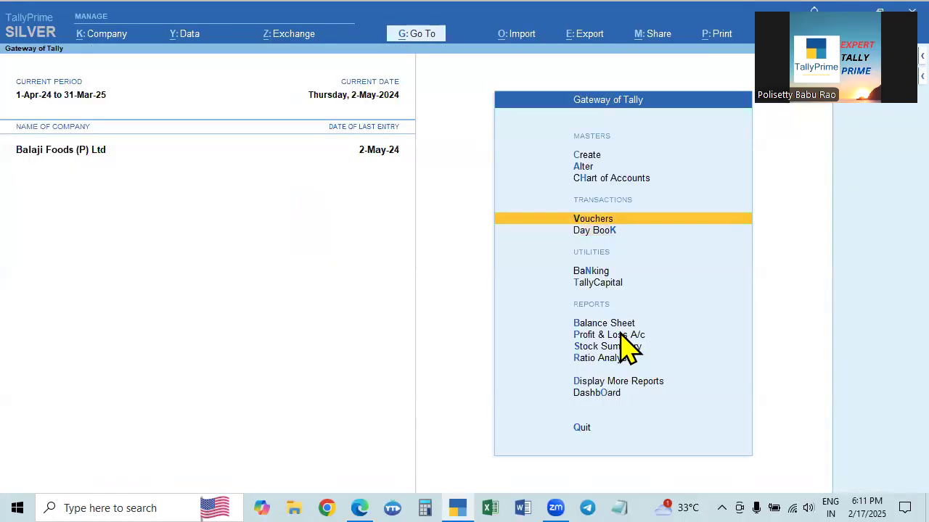
key("Return")
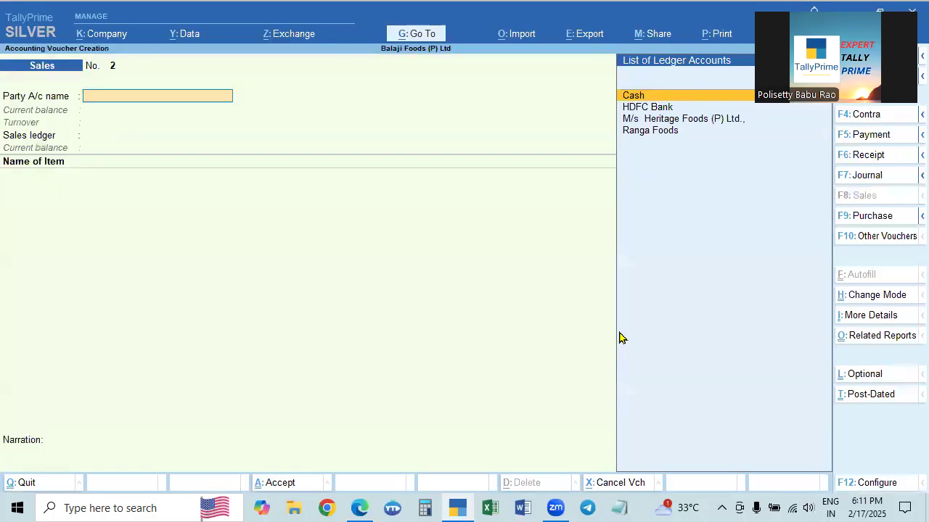
key("F6")
key("Down")
key("Down")
key("Down")
key("Down")
key("Down")
key("Down")
key("Down")
key("Down")
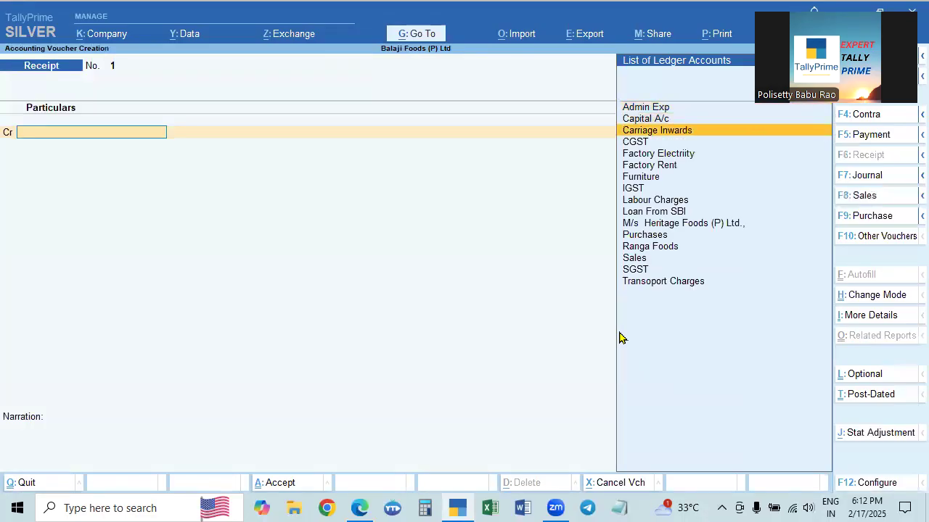
key("Down")
key("Down")
key("Down")
key("Down")
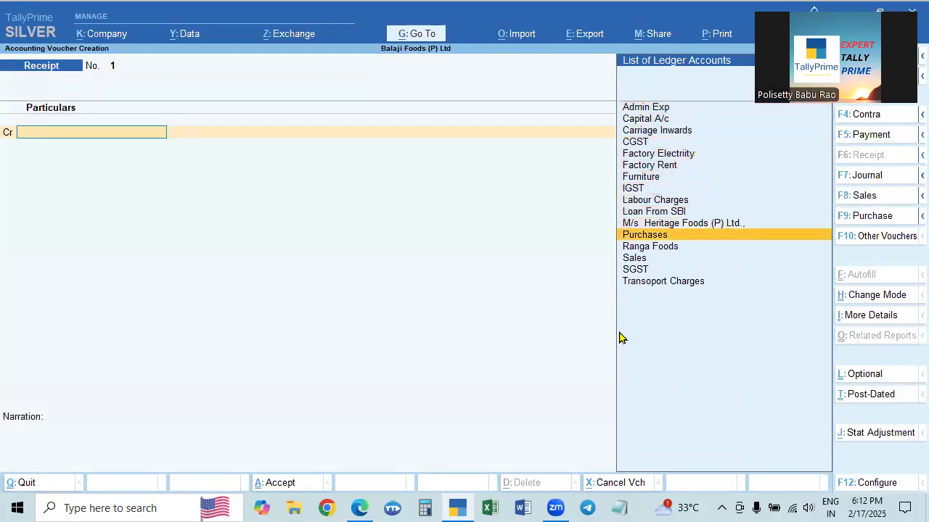
key("Return")
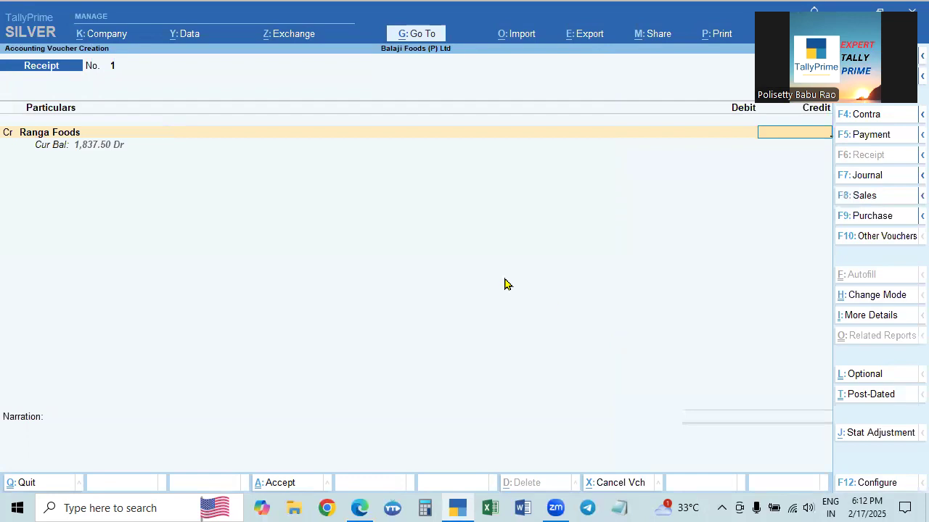
Credit Ranga Foods with 1837.50 and allocate the full amount as Agst Ref against pending bill 1.
type("1837.50")
key("Return")
key("Return")
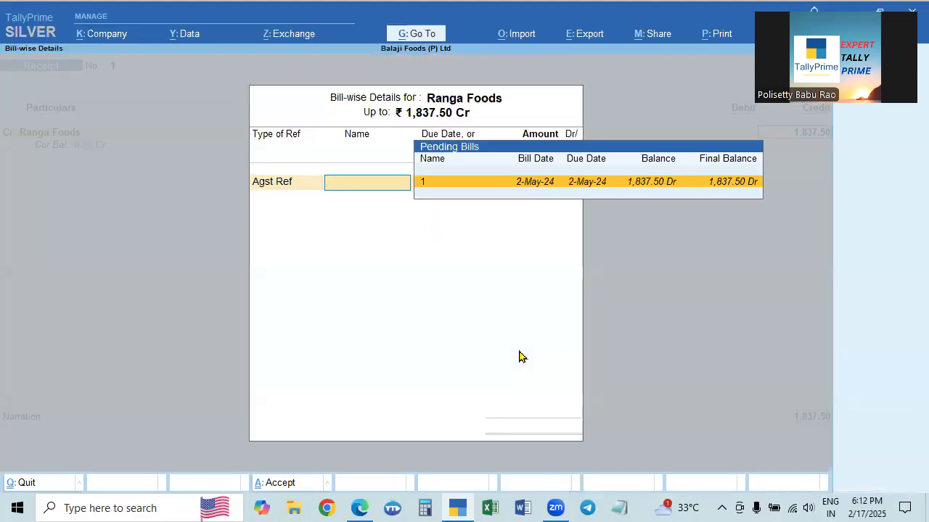
key("Return")
key("Return")
key("Return")
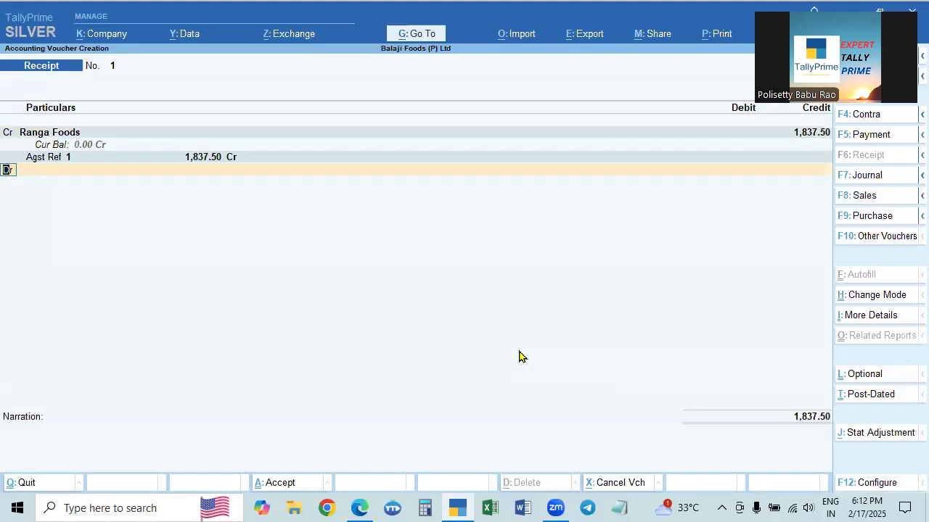
Debit Cash for the full 1,837.50 with a blank narration, then save the receipt voucher and return to the Gateway of Tally.
key("Return")
type("cash")
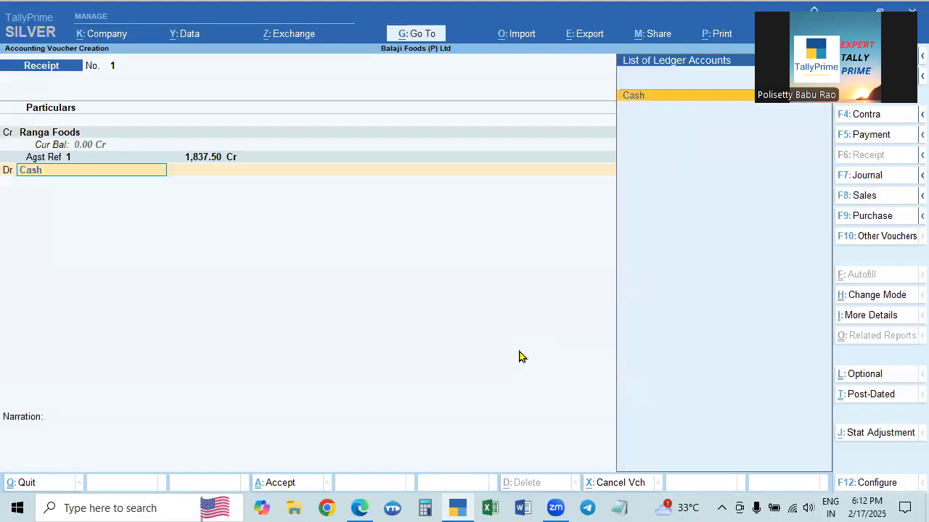
key("Return")
key("Return")
key("Return")
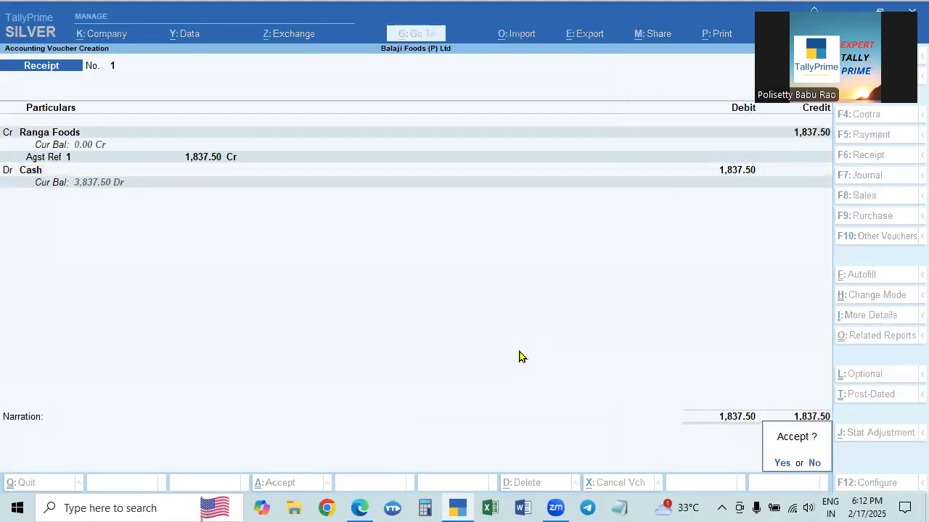
key("Return")
key("Escape")
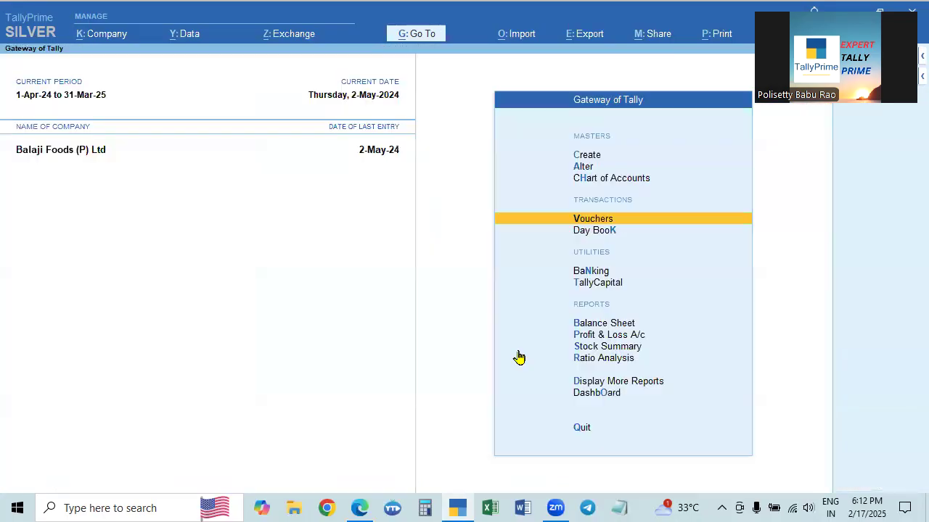